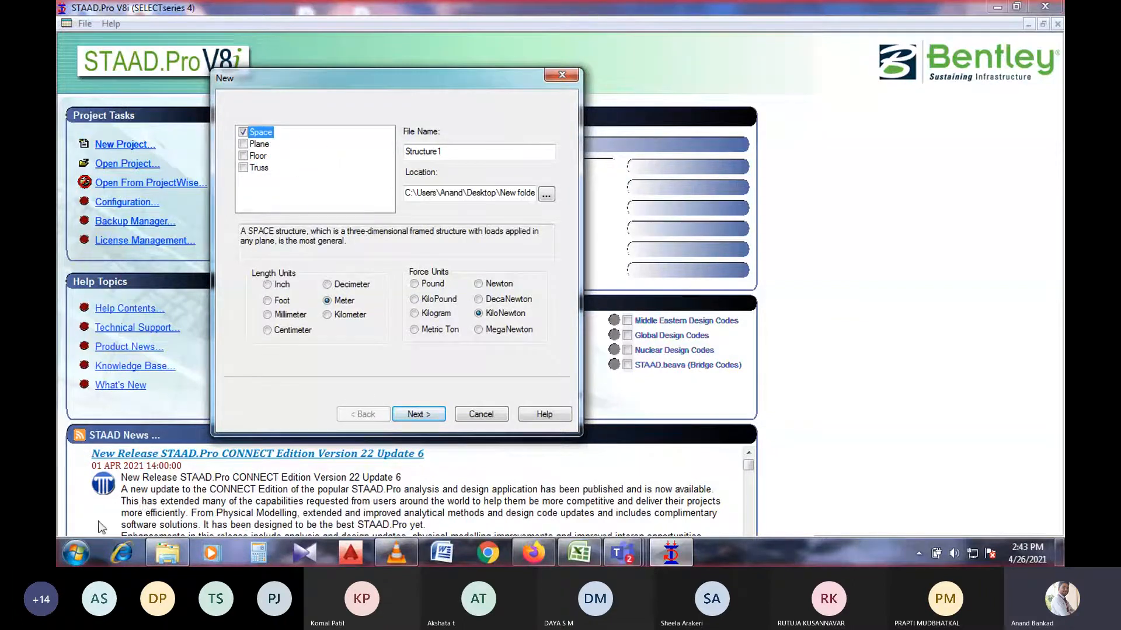
- Open Paint and position its window beside the New project dialog
click(76, 550)
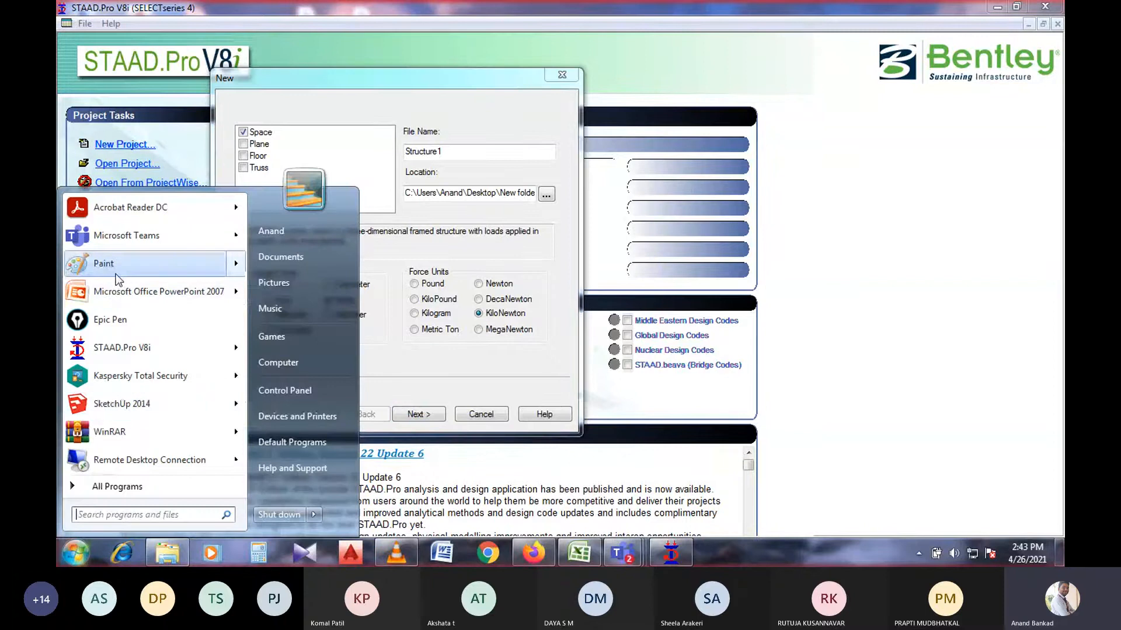
click(116, 274)
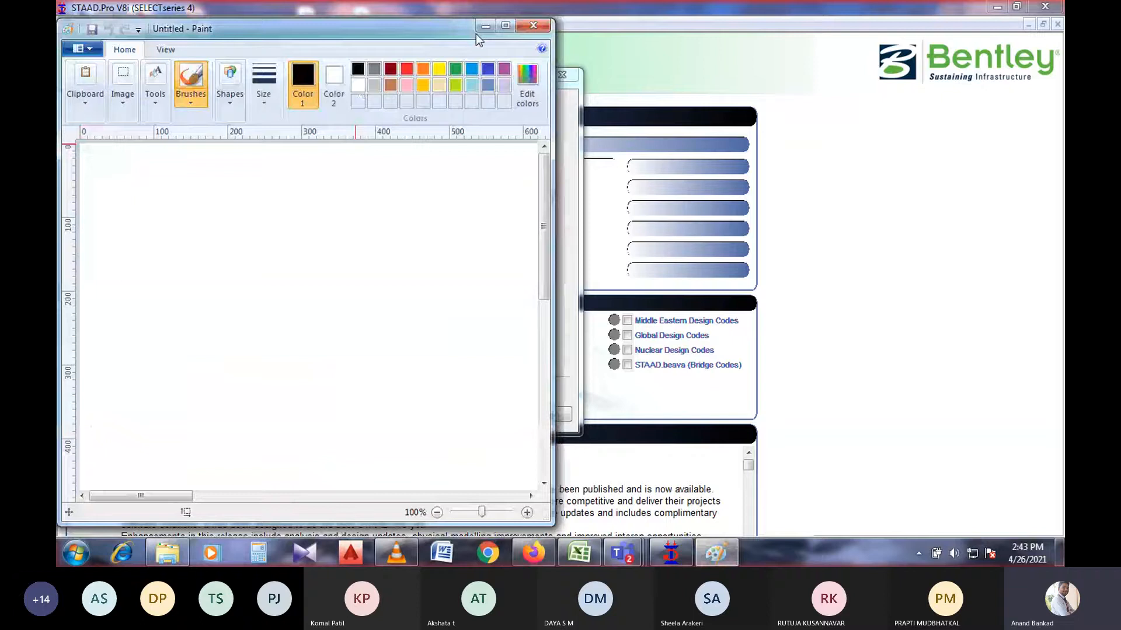
mouse_move(476, 34)
mouse_down()
mouse_move(965, 51)
mouse_move(886, 40)
mouse_up()
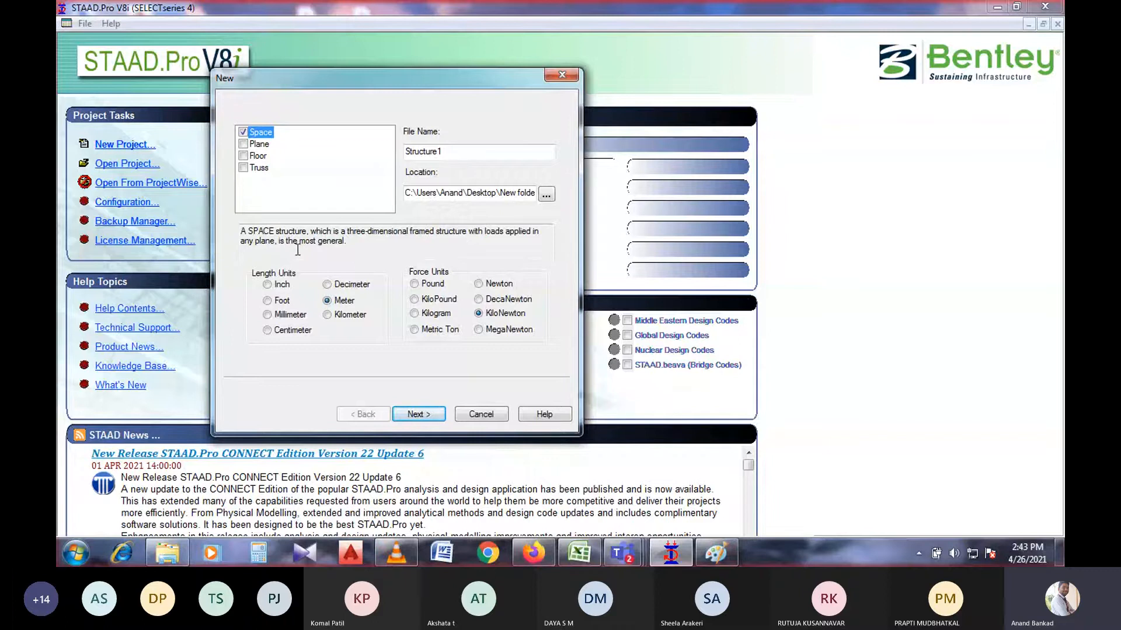
click(713, 555)
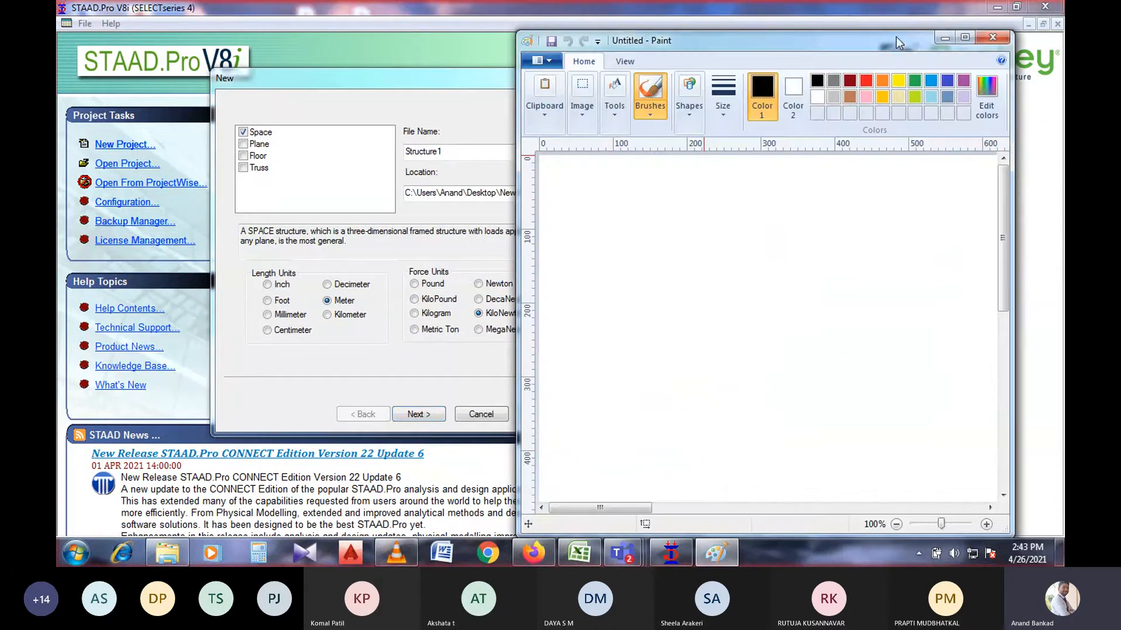
drag(895, 37, 903, 14)
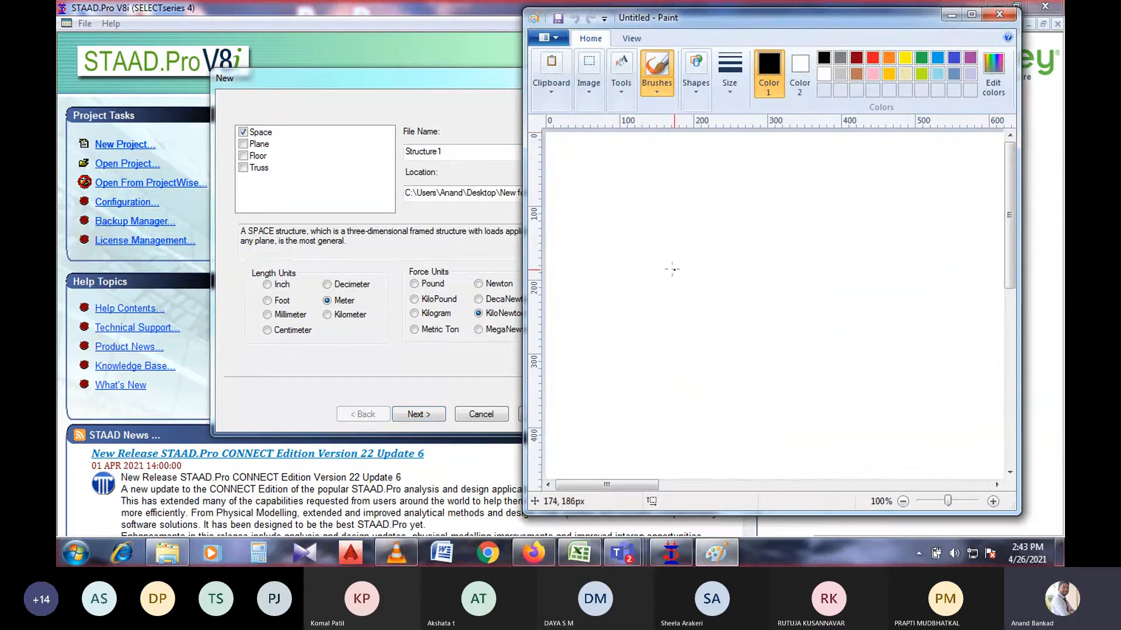
- Sketch a three-dimensional rectangular box in black with the brush in the middle of the canvas
drag(664, 267, 779, 261)
mouse_move(664, 268)
mouse_down()
mouse_move(799, 258)
mouse_move(777, 280)
mouse_move(780, 317)
mouse_up()
mouse_move(839, 247)
mouse_down()
mouse_move(839, 301)
mouse_move(765, 321)
mouse_up()
mouse_move(664, 267)
mouse_down()
mouse_move(668, 324)
mouse_move(772, 323)
mouse_up()
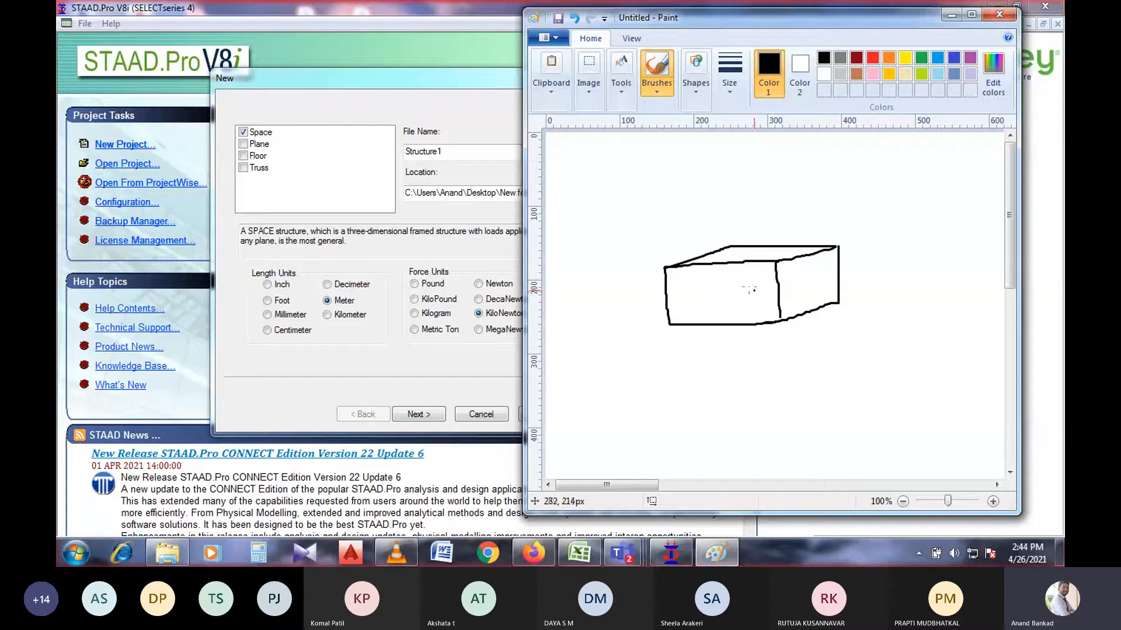
- Draw three black direction arrows along the box's length, depth and height
mouse_move(797, 347)
mouse_down()
mouse_move(858, 319)
mouse_move(854, 331)
mouse_up()
drag(671, 344, 765, 346)
mouse_move(679, 339)
mouse_down()
mouse_move(666, 343)
mouse_move(703, 353)
mouse_up()
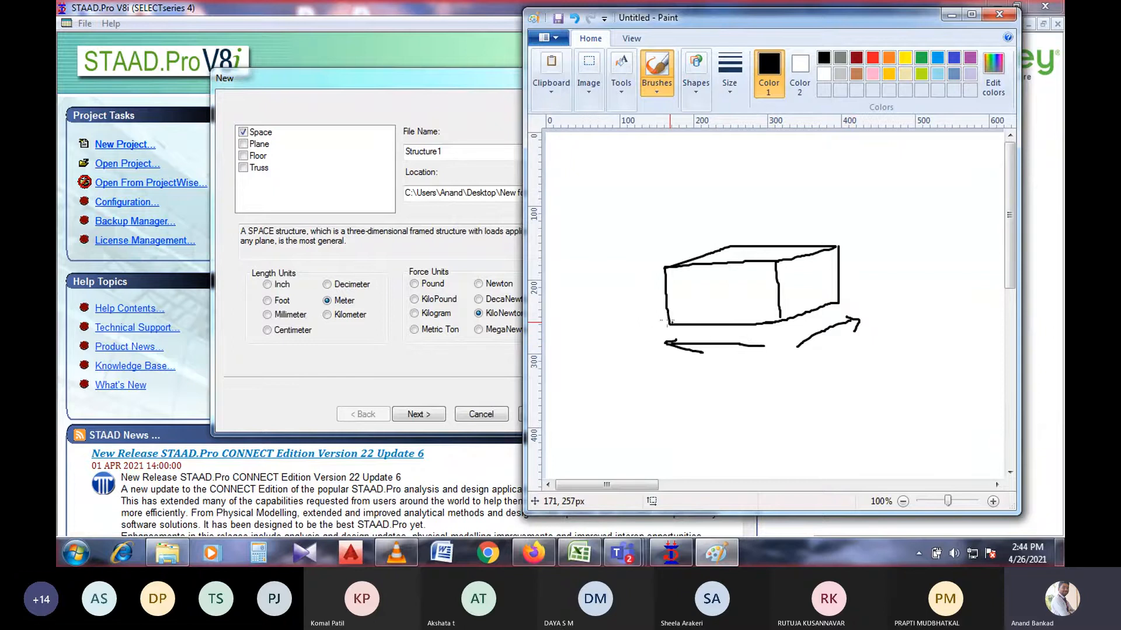
mouse_move(648, 320)
mouse_down()
mouse_move(651, 272)
mouse_move(661, 292)
mouse_up()
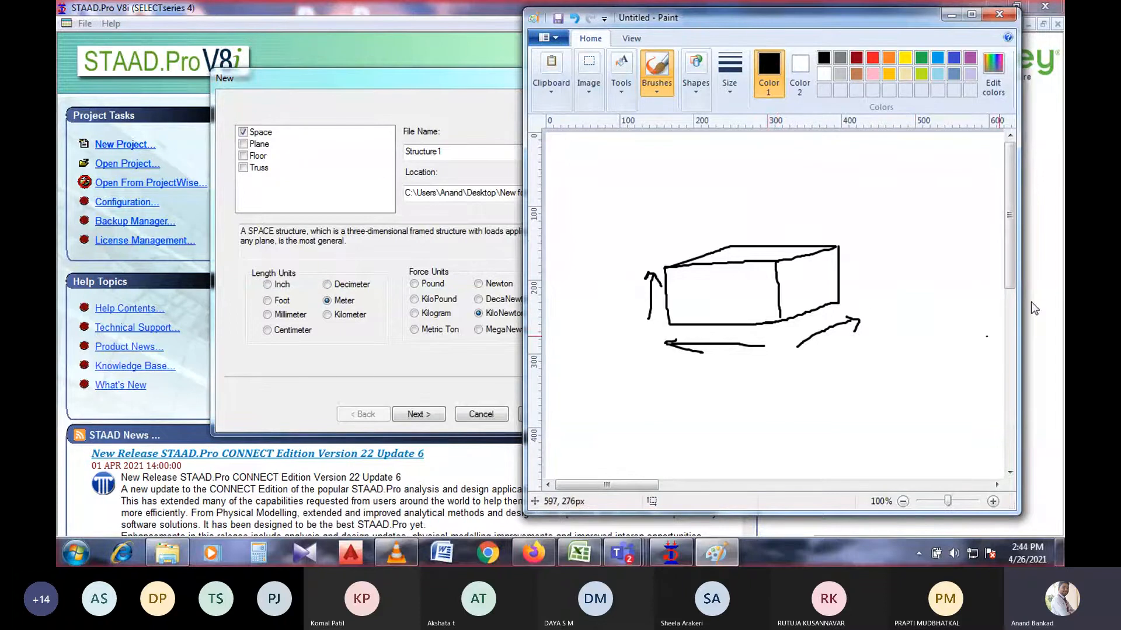
- Draw red load arrows acting on the box's top, side and front faces
click(872, 57)
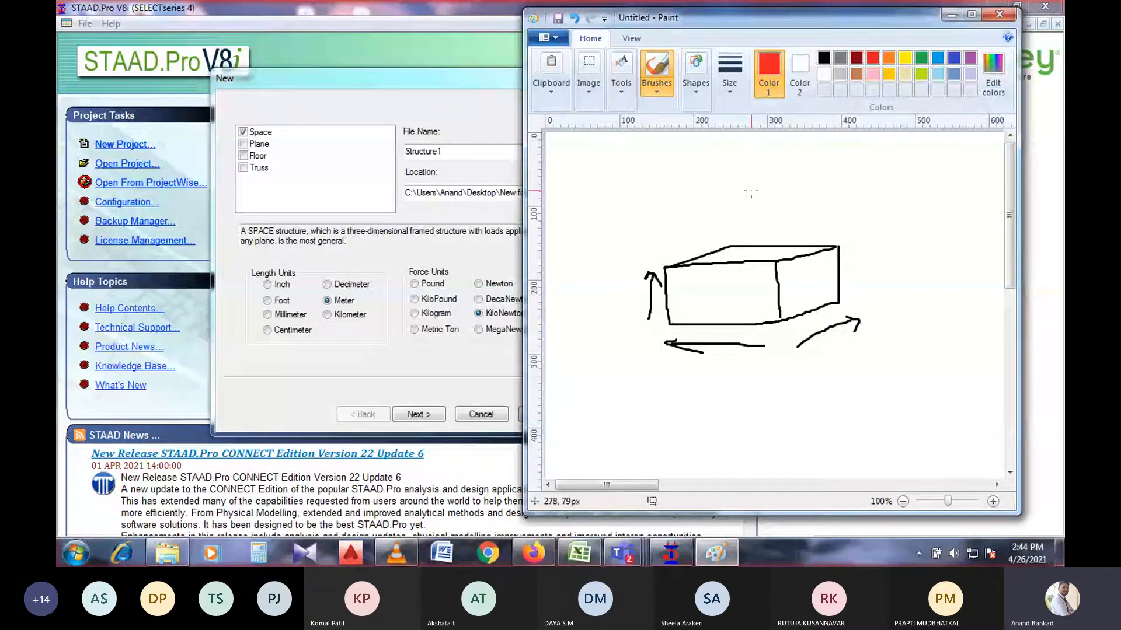
drag(752, 192, 754, 257)
drag(808, 284, 886, 283)
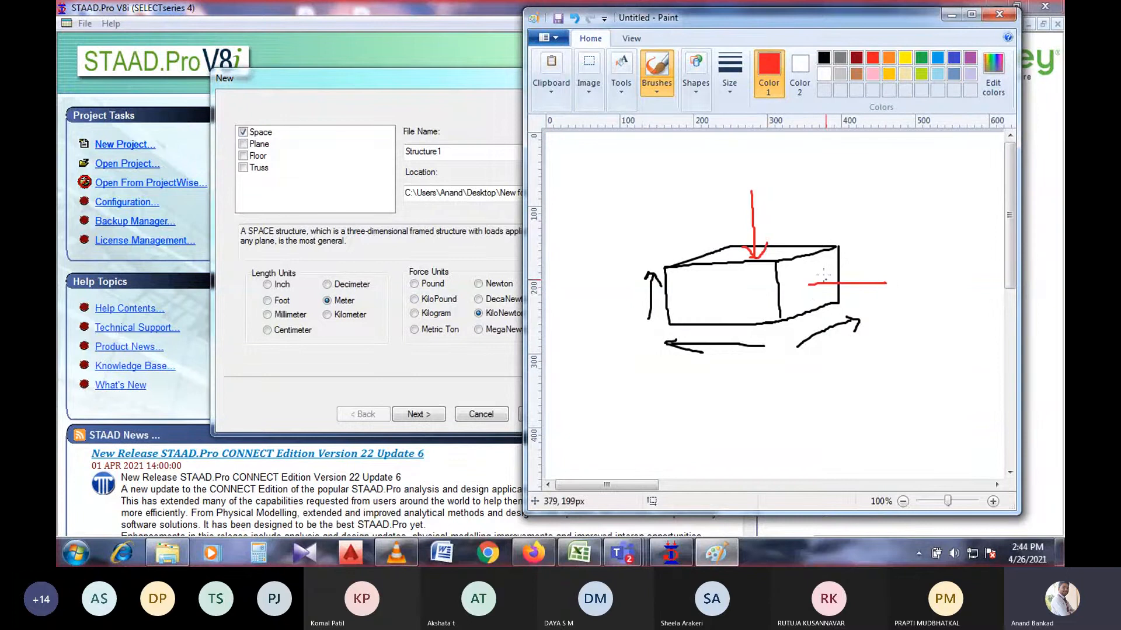
mouse_move(819, 275)
mouse_down()
mouse_move(794, 284)
mouse_move(820, 296)
mouse_up()
mouse_move(660, 318)
mouse_down()
mouse_move(758, 288)
mouse_move(734, 305)
mouse_up()
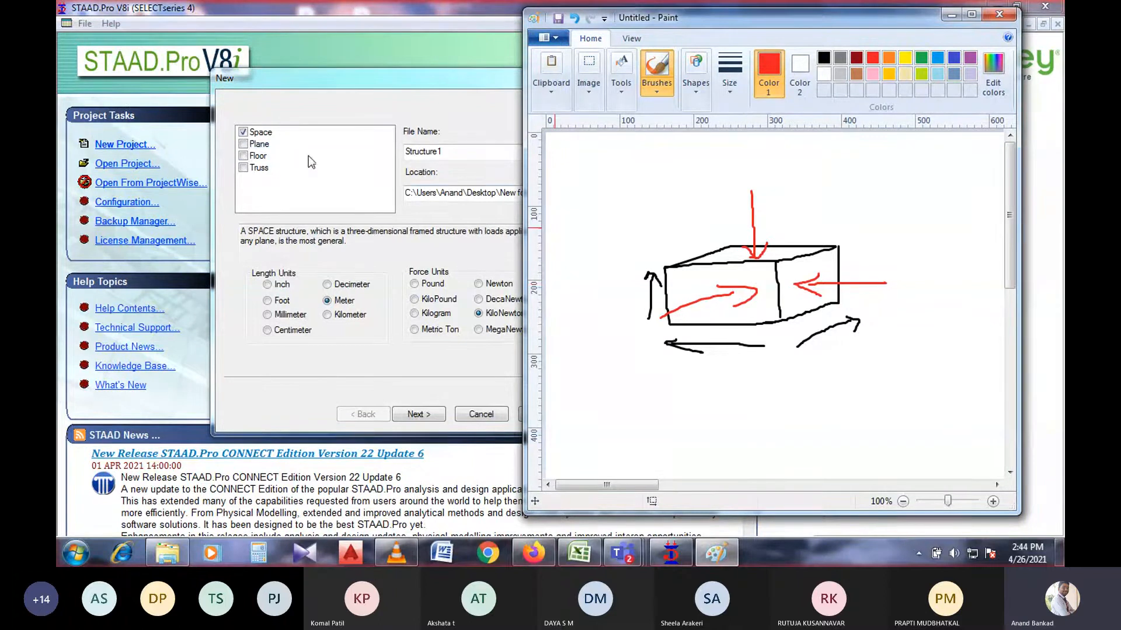
- Choose the Plane structure type in STAAD.Pro, and sketch red horizontal and vertical axis arrows below the box in Paint
click(256, 146)
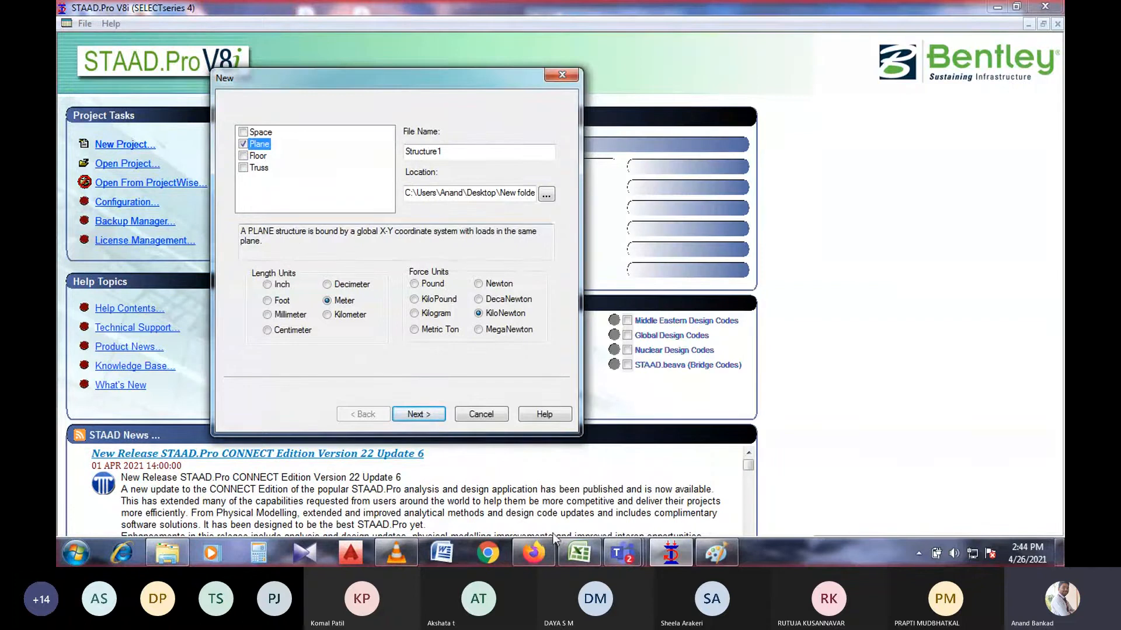
click(713, 555)
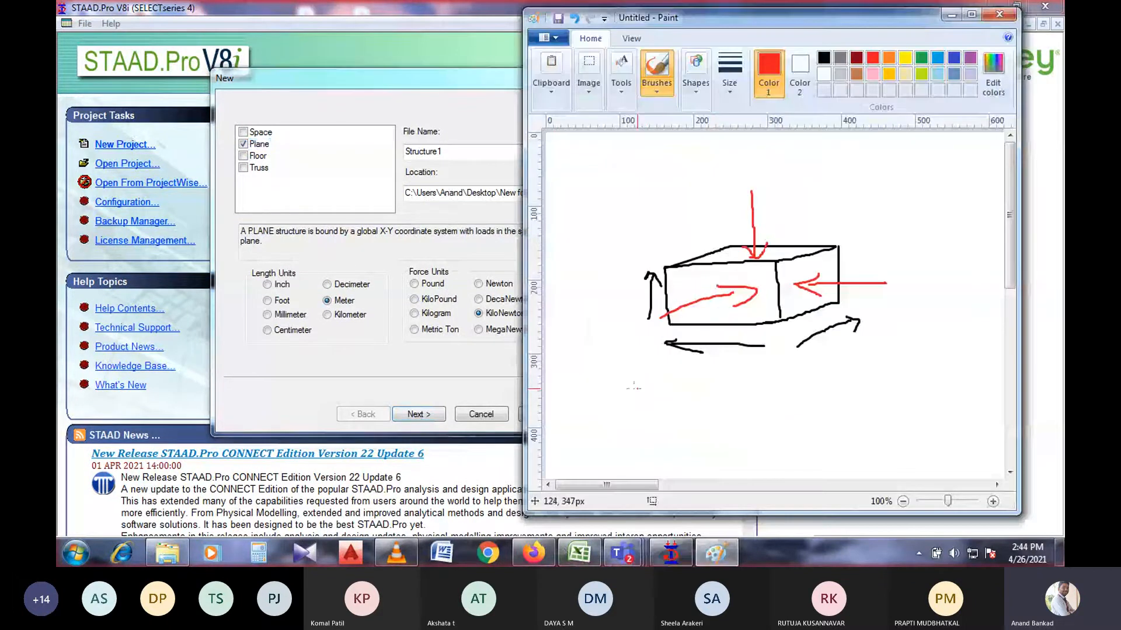
mouse_move(620, 368)
mouse_down()
mouse_move(621, 442)
mouse_move(694, 443)
mouse_up()
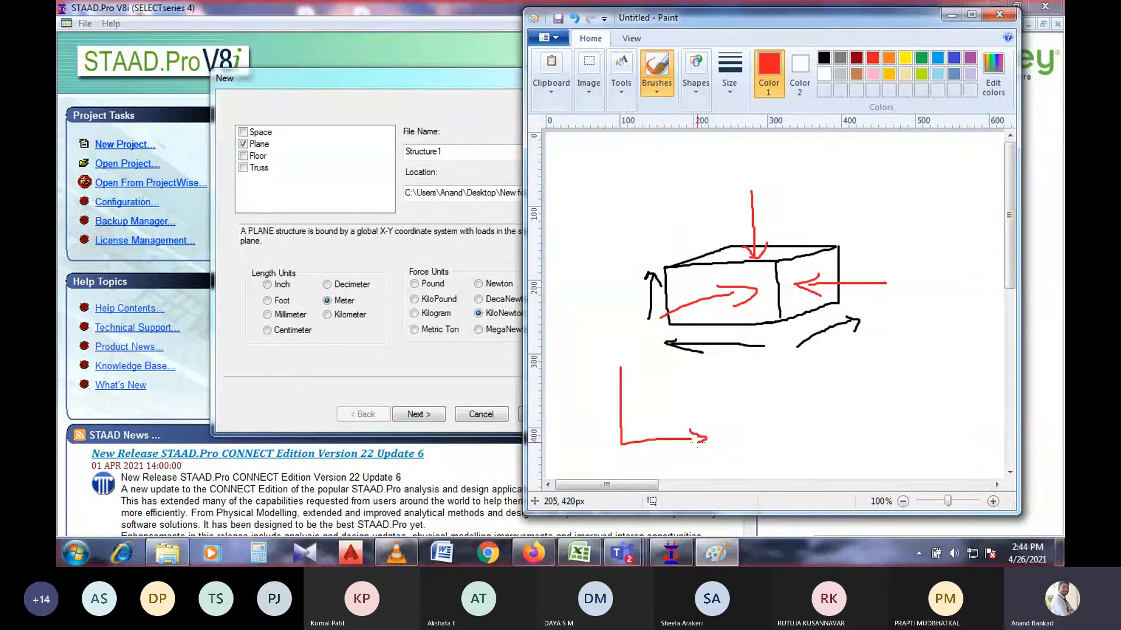
drag(614, 377, 627, 372)
- Sketch a red portal frame with fixed supports beside the axes, and return to the New dialog in STAAD.Pro
drag(758, 381, 834, 426)
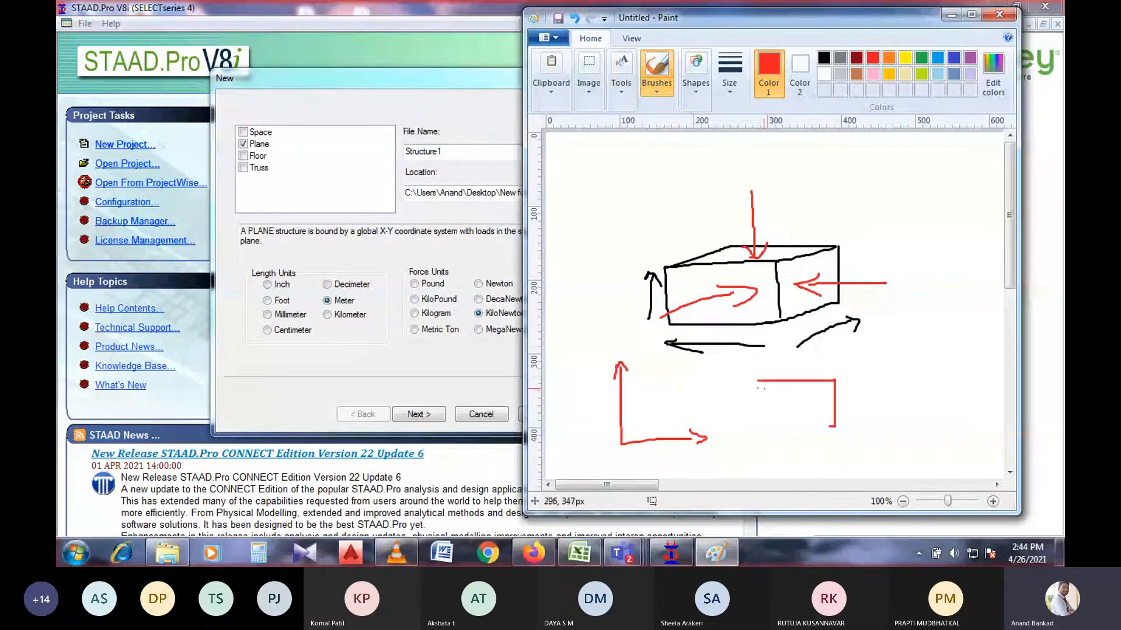
mouse_move(758, 382)
mouse_down()
mouse_move(758, 426)
mouse_move(775, 425)
mouse_move(744, 438)
mouse_move(753, 442)
mouse_up()
mouse_move(760, 428)
mouse_down()
mouse_move(863, 426)
mouse_move(849, 435)
mouse_up()
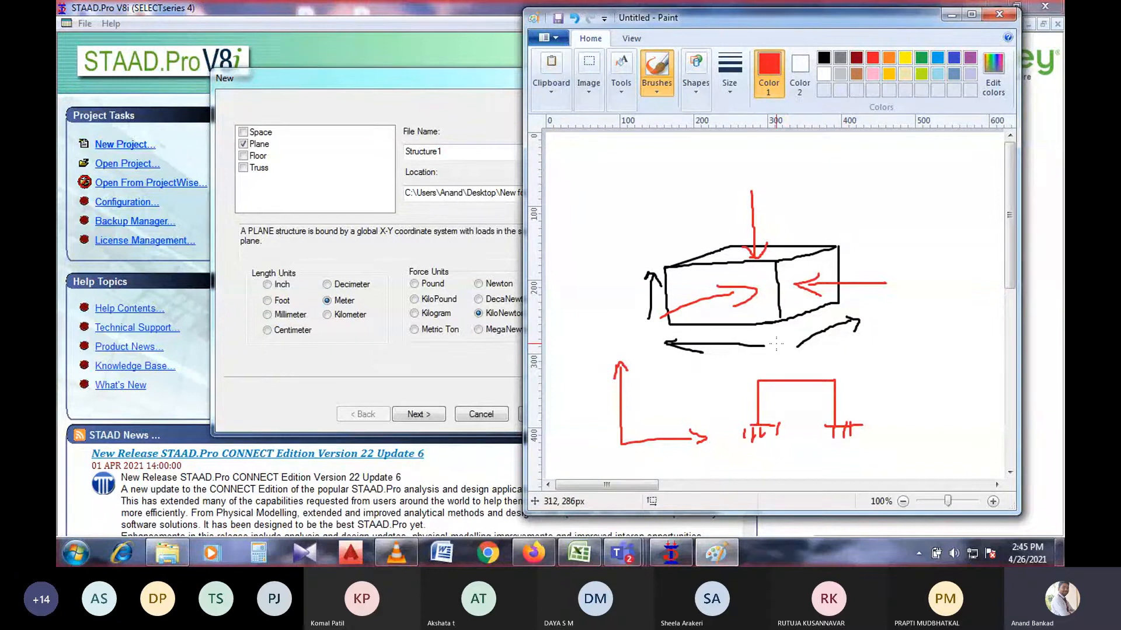
click(951, 14)
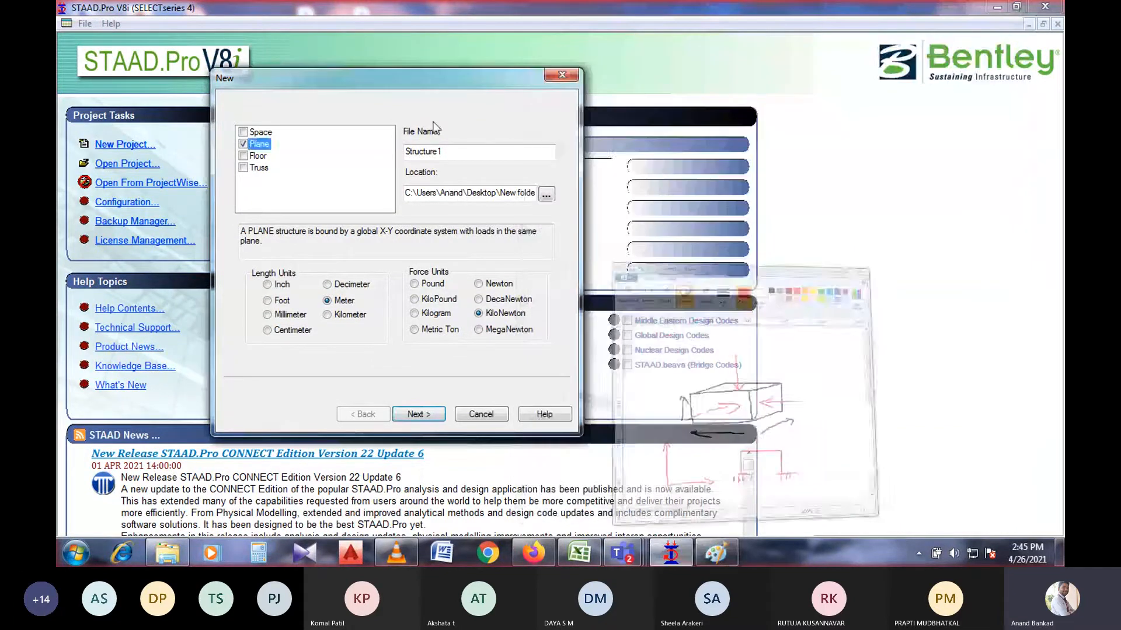
- Set the structure type to Space and name the new file ABC
click(244, 132)
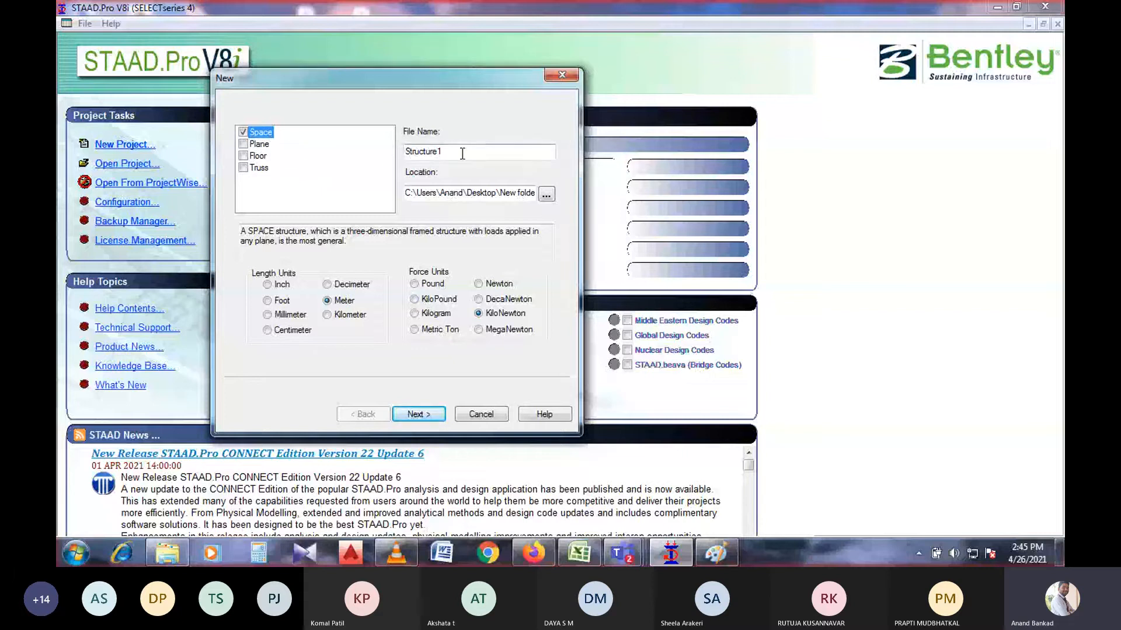
drag(457, 151, 383, 151)
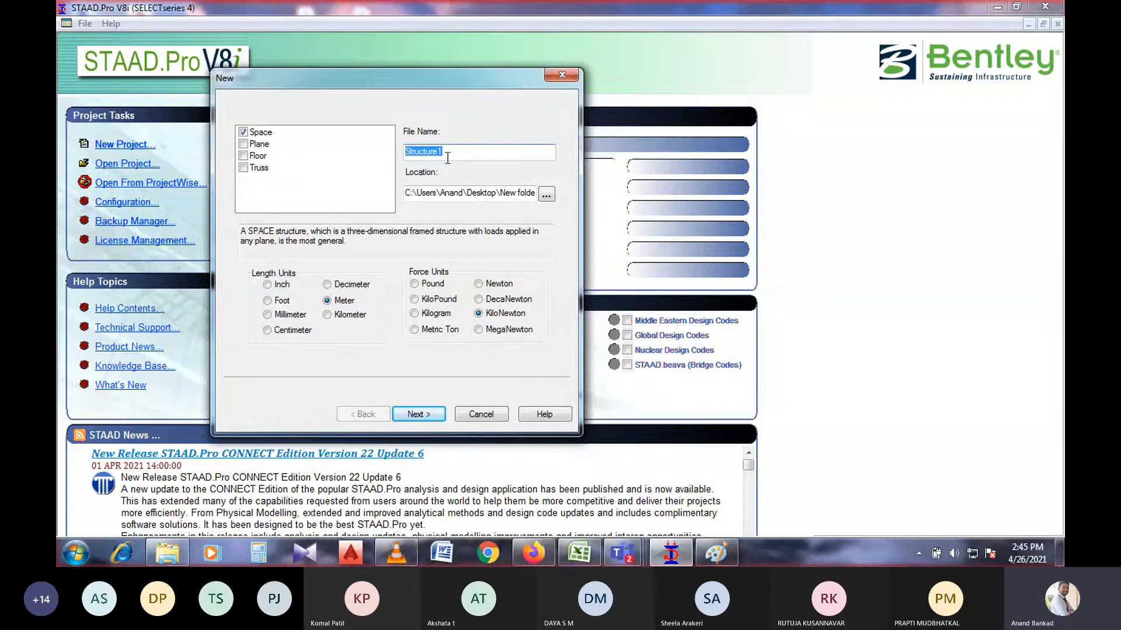
text(ABC)
key(BackSpace)
key(BackSpace)
key(BackSpace)
text(ABC)
- Set the file location to "New folder" on the Desktop
click(547, 196)
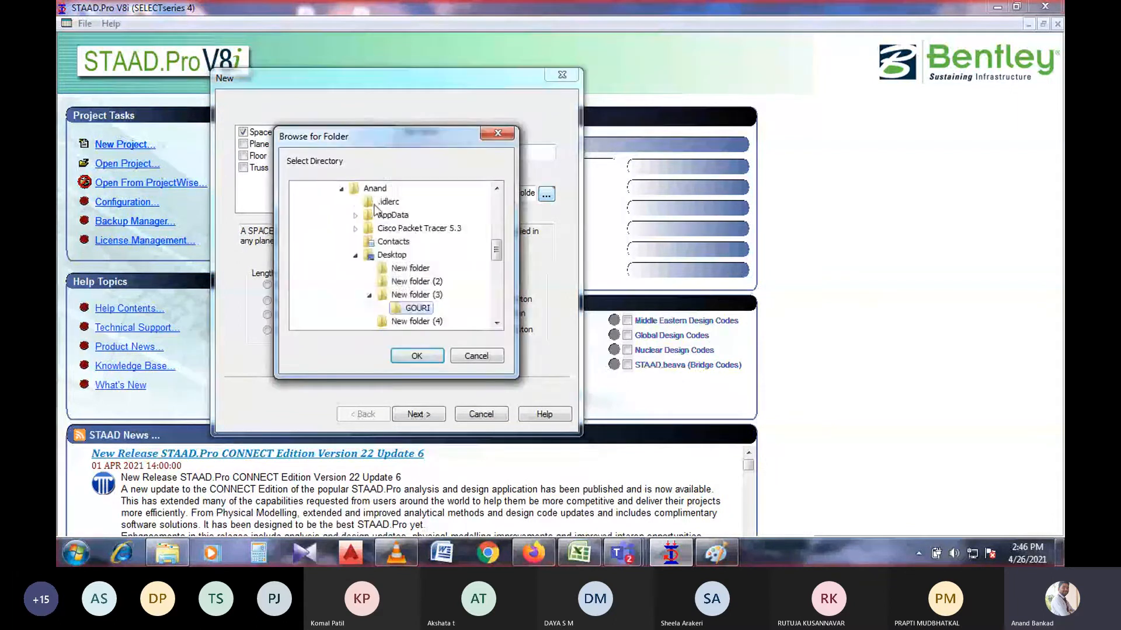
scroll(385, 233, up, 5)
scroll(430, 233, up, 3)
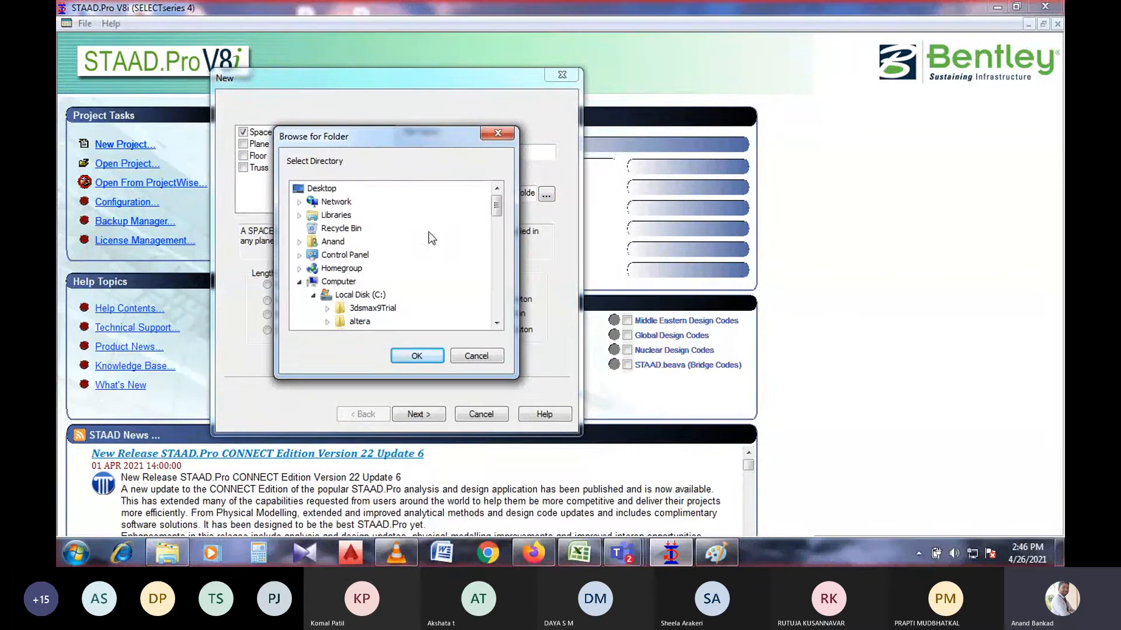
scroll(387, 264, down, 1)
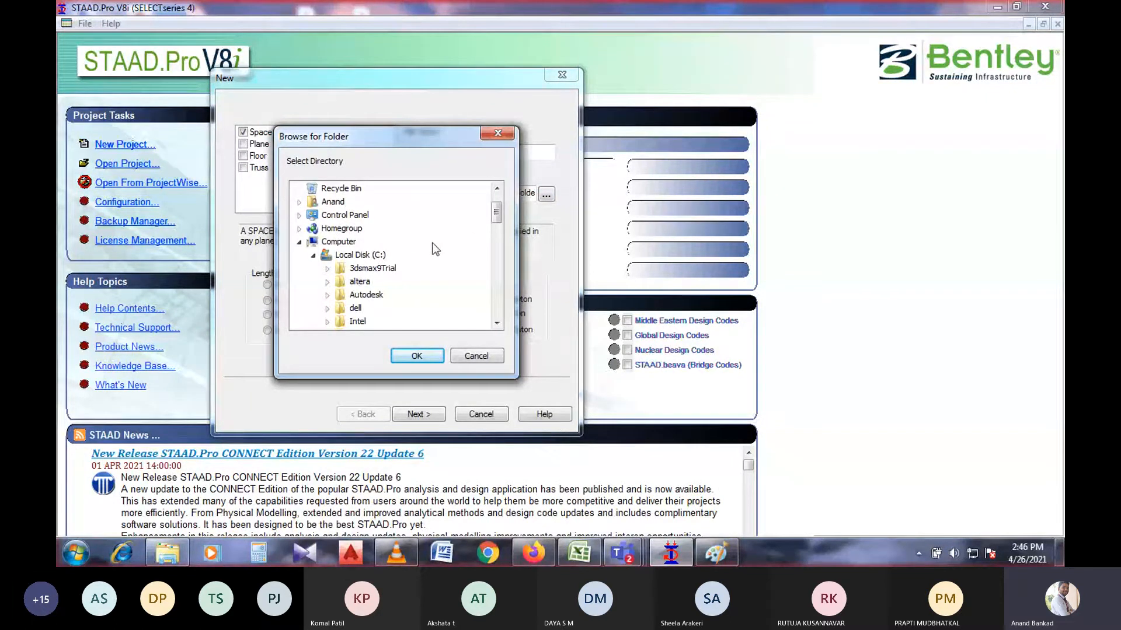
scroll(434, 249, down, 1)
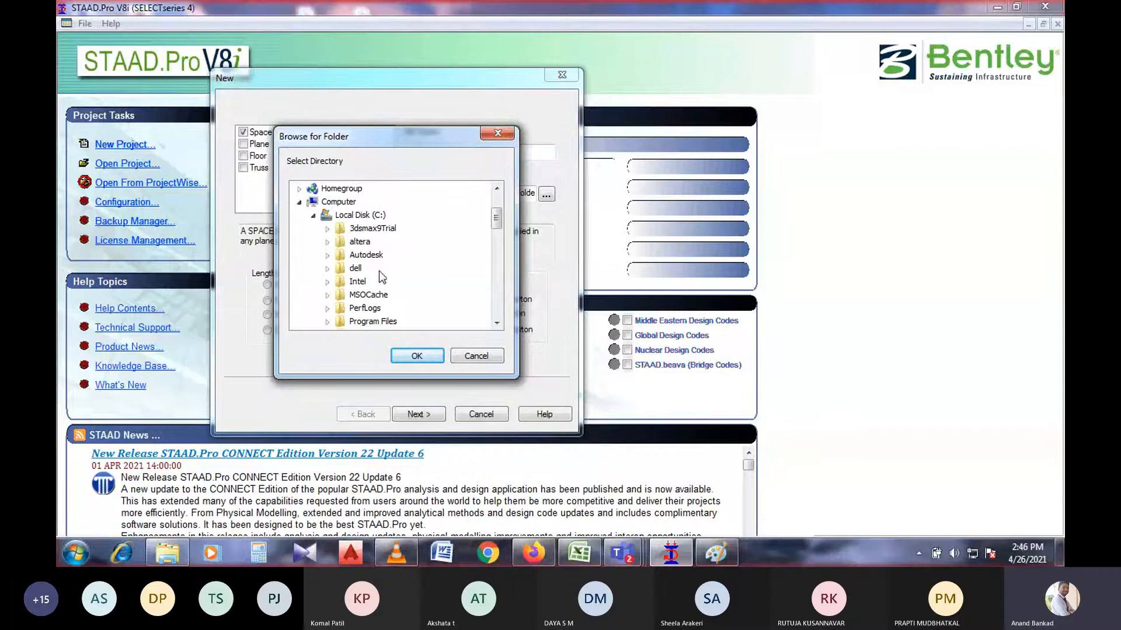
scroll(380, 271, down, 3)
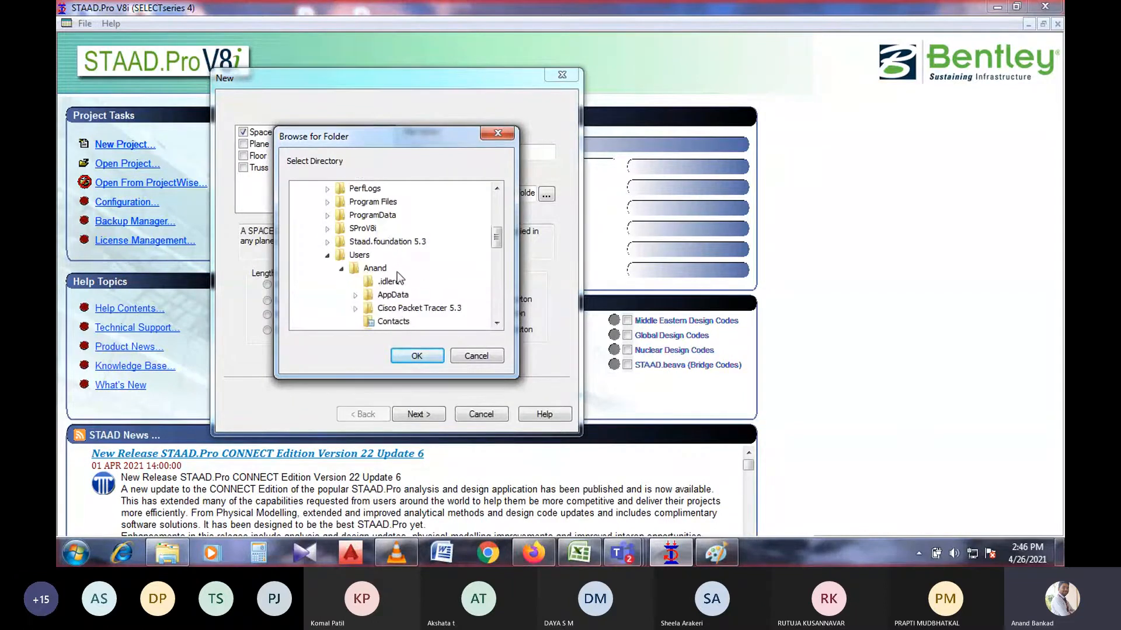
scroll(399, 265, down, 1)
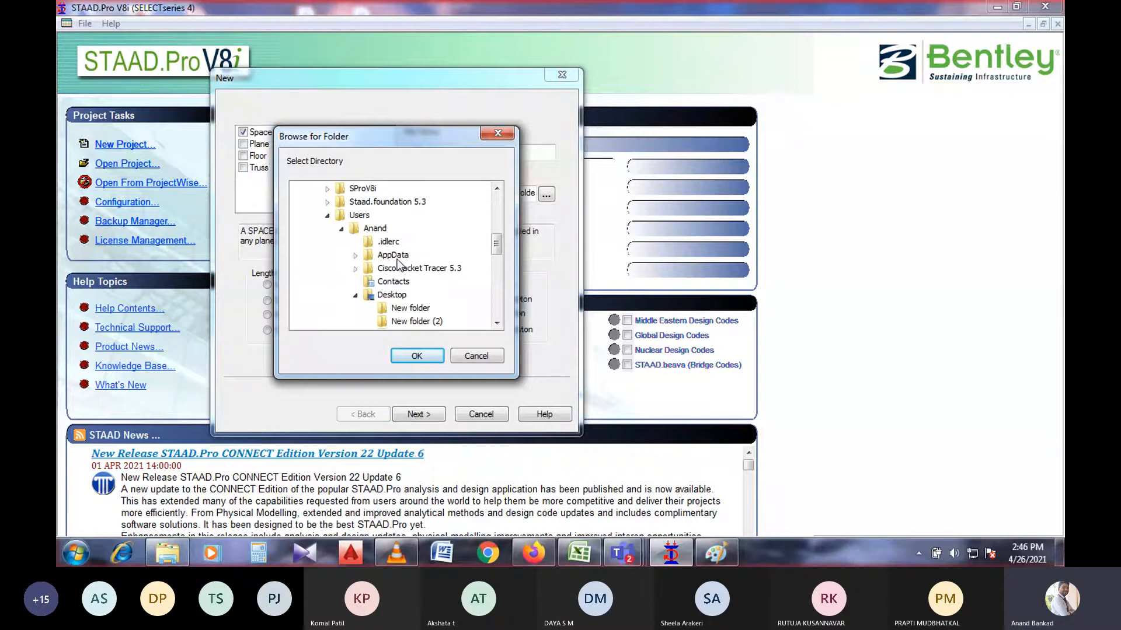
drag(357, 134, 438, 125)
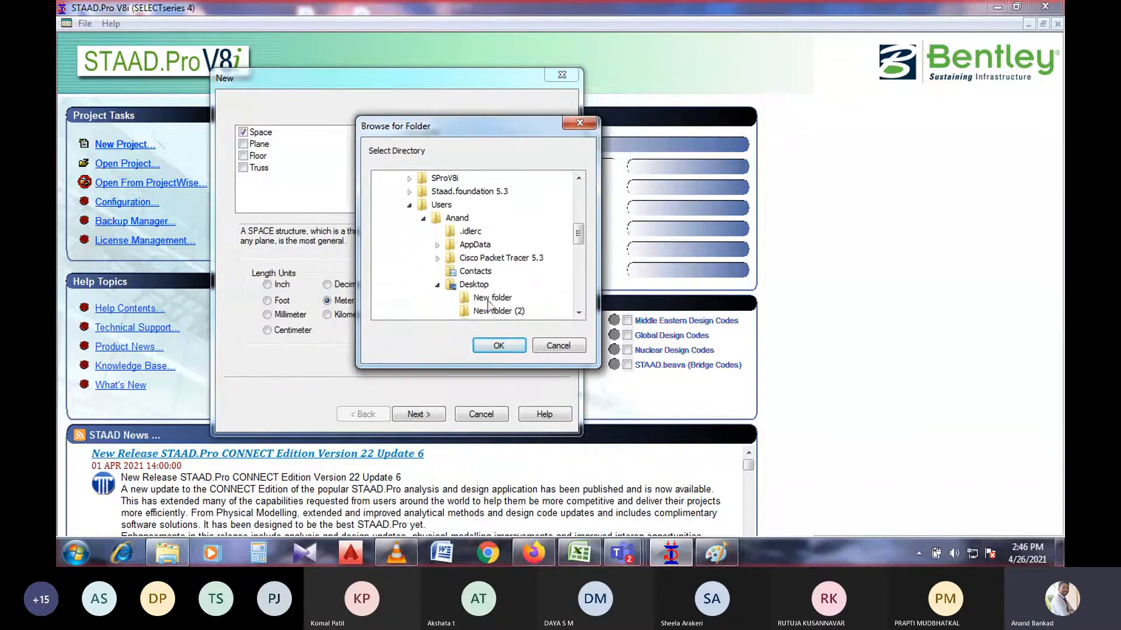
drag(578, 237, 580, 276)
scroll(495, 271, up, 2)
scroll(495, 271, up, 8)
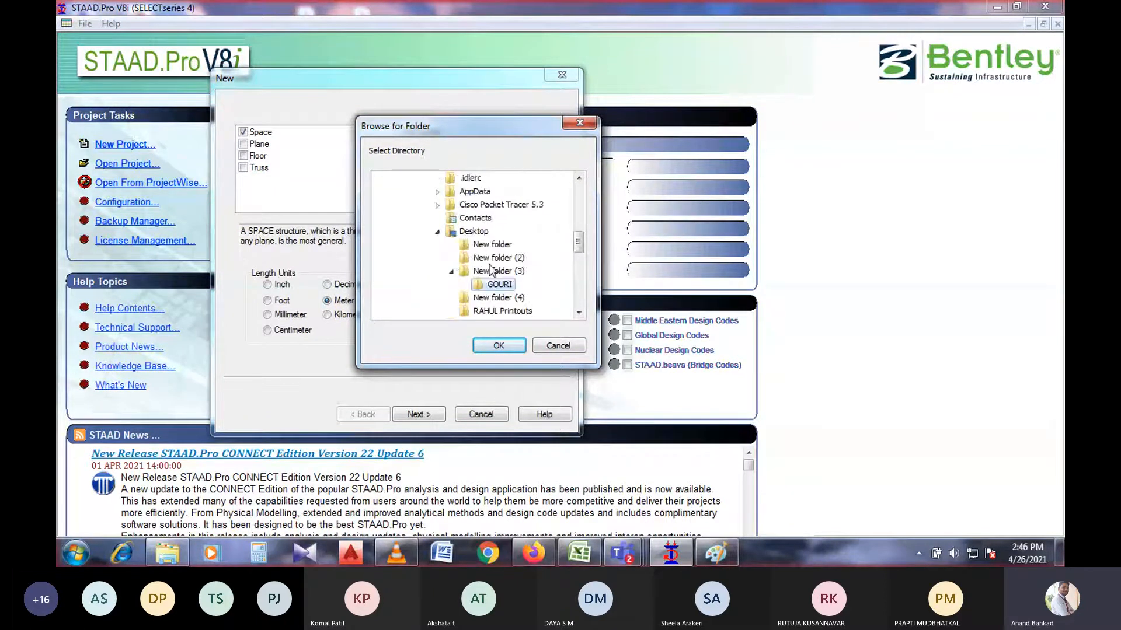
click(411, 274)
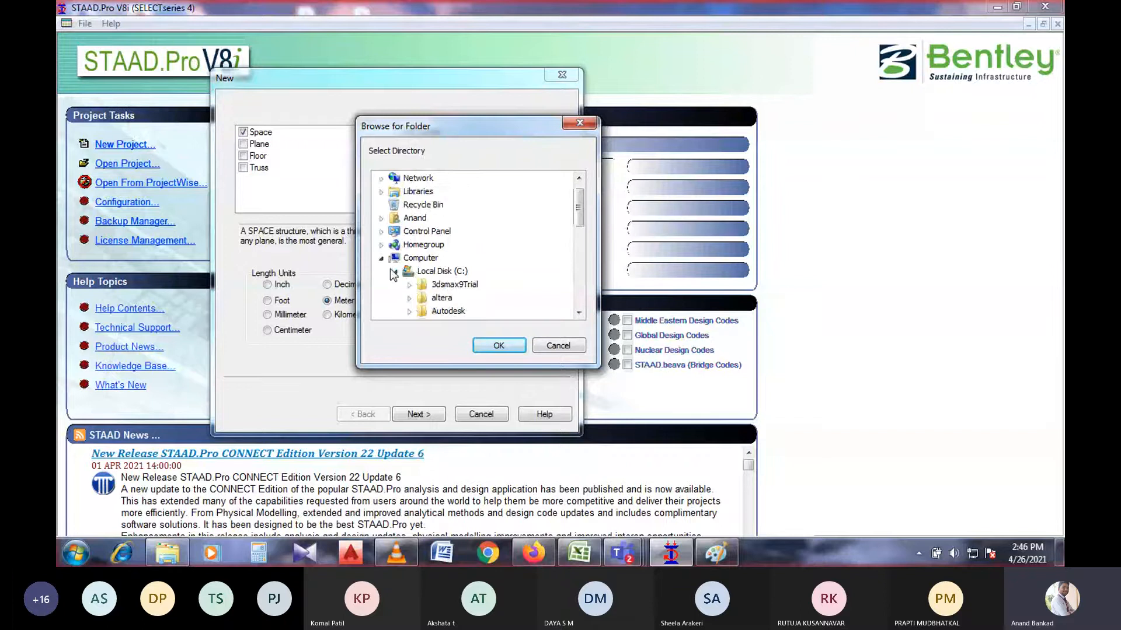
click(395, 272)
scroll(398, 218, up, 1)
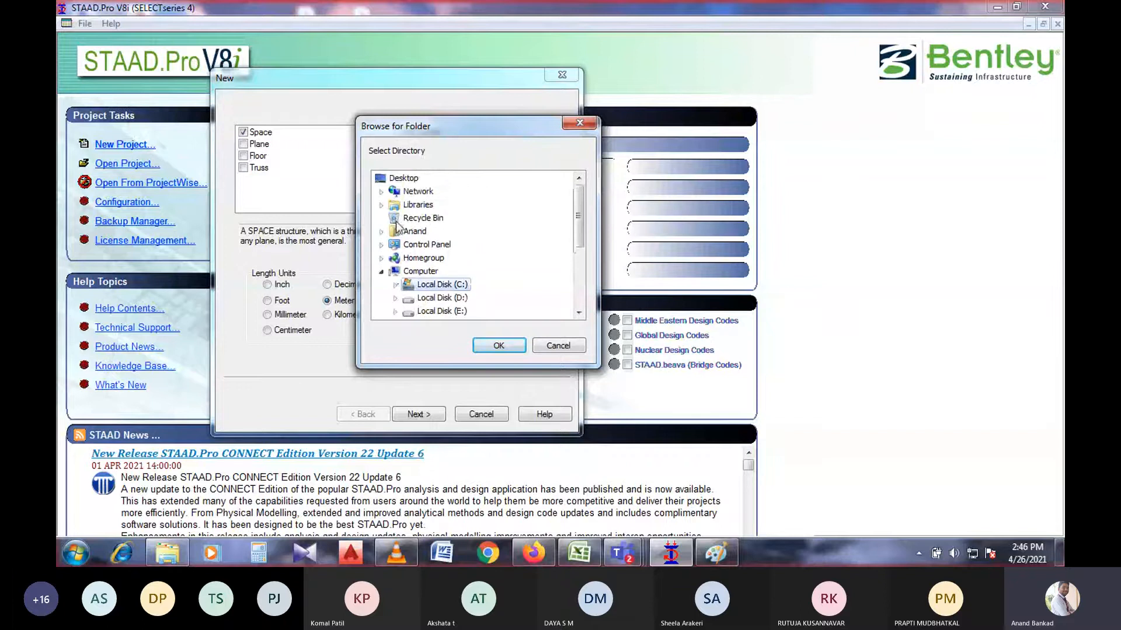
click(382, 232)
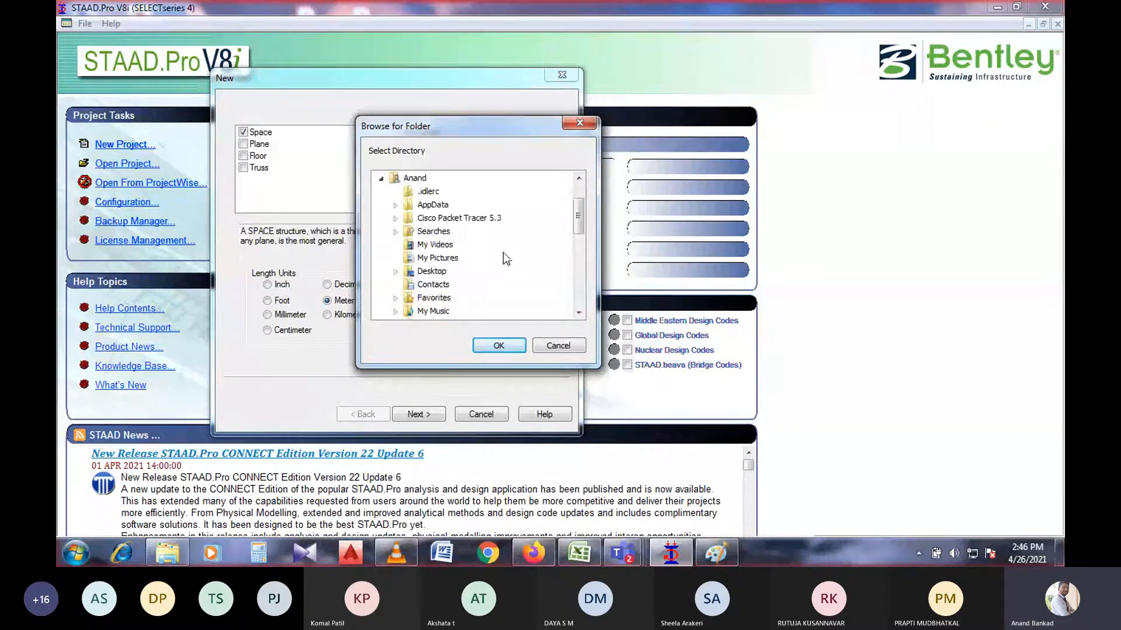
click(396, 232)
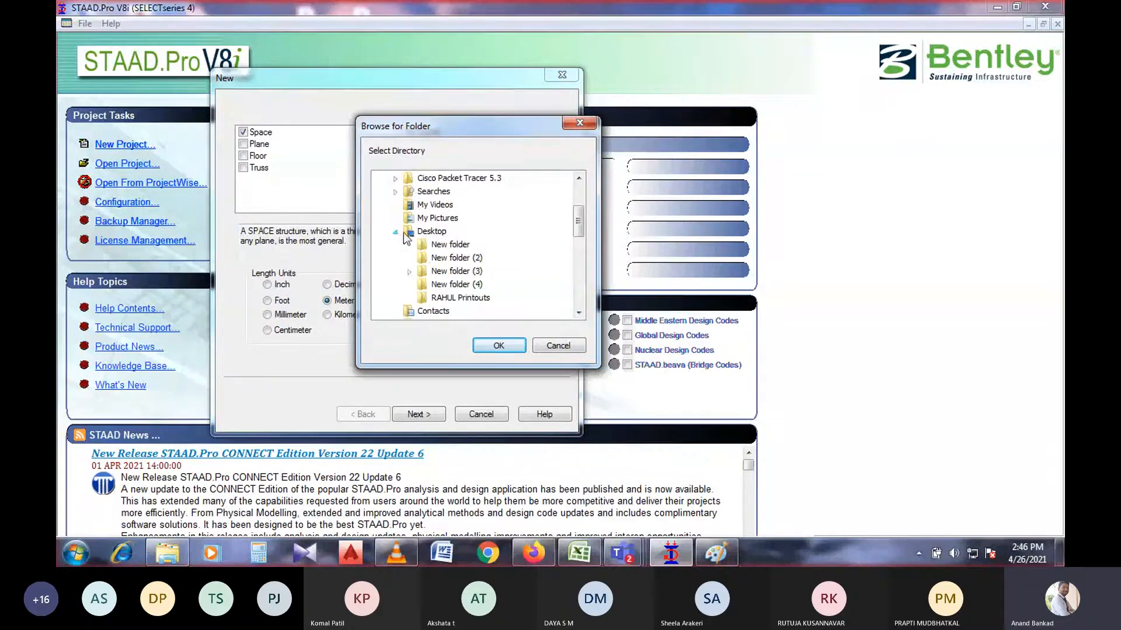
click(450, 246)
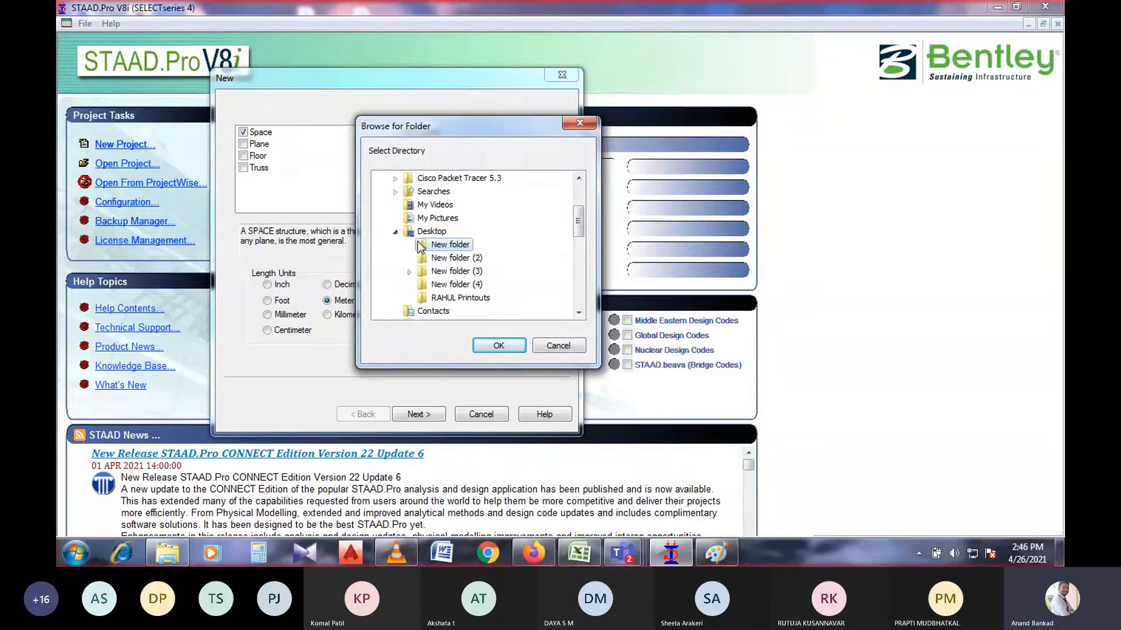
click(501, 346)
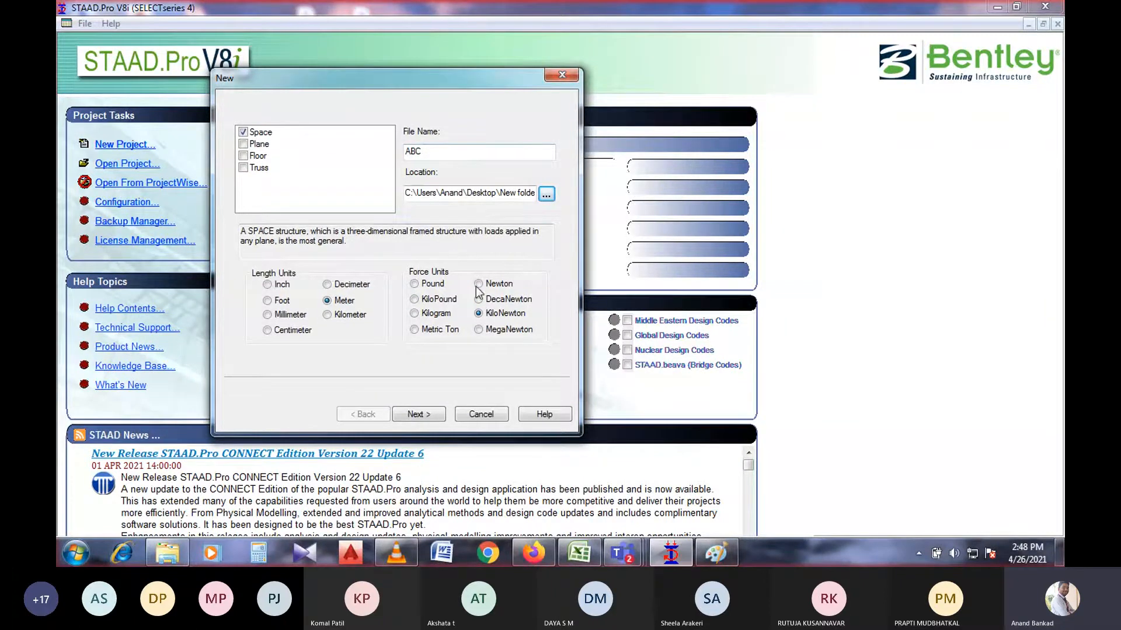
- Create the project with Meter and KiloNewton units and Add Beam as the starting mode
click(428, 416)
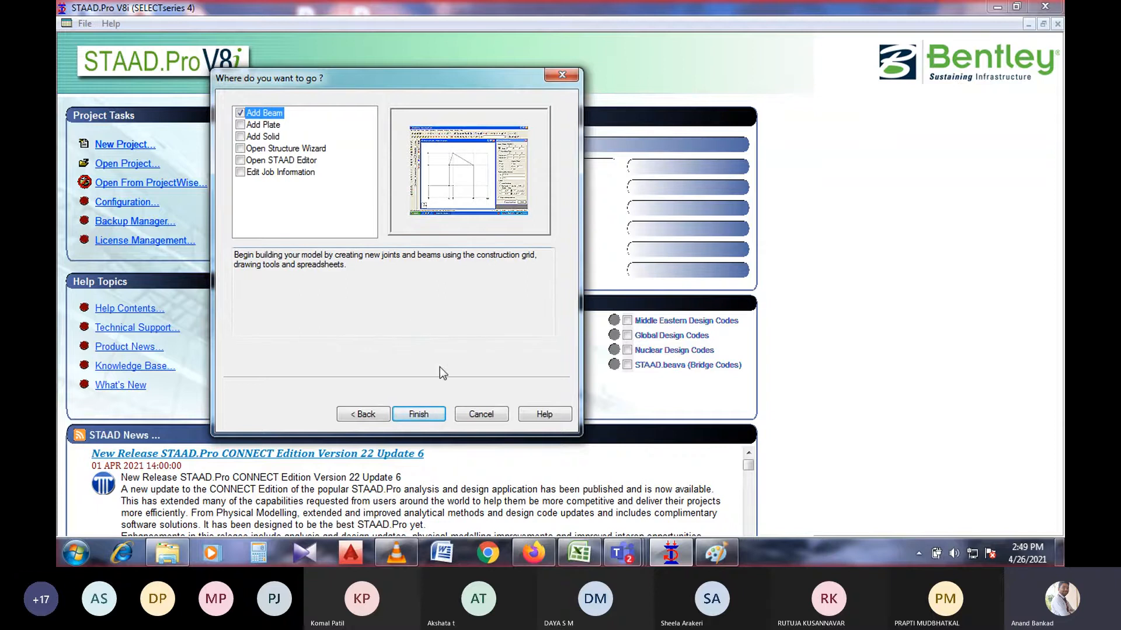
click(420, 416)
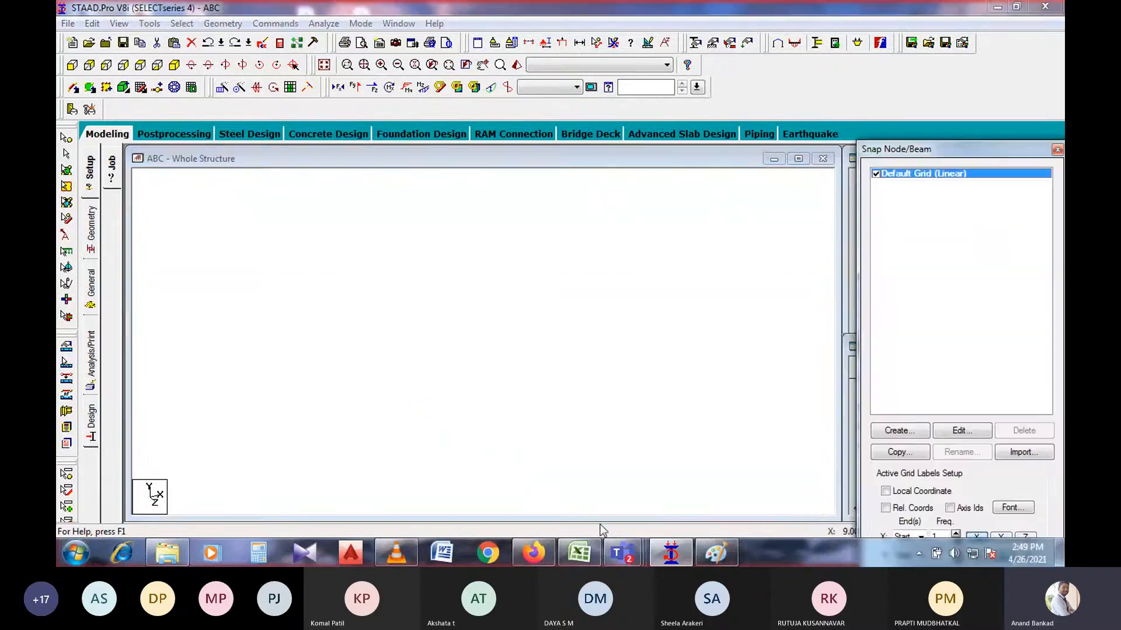
- Switch to the Microsoft Teams meeting, look through its participants list, and return to the empty grid in STAAD.Pro
mouse_move(624, 556)
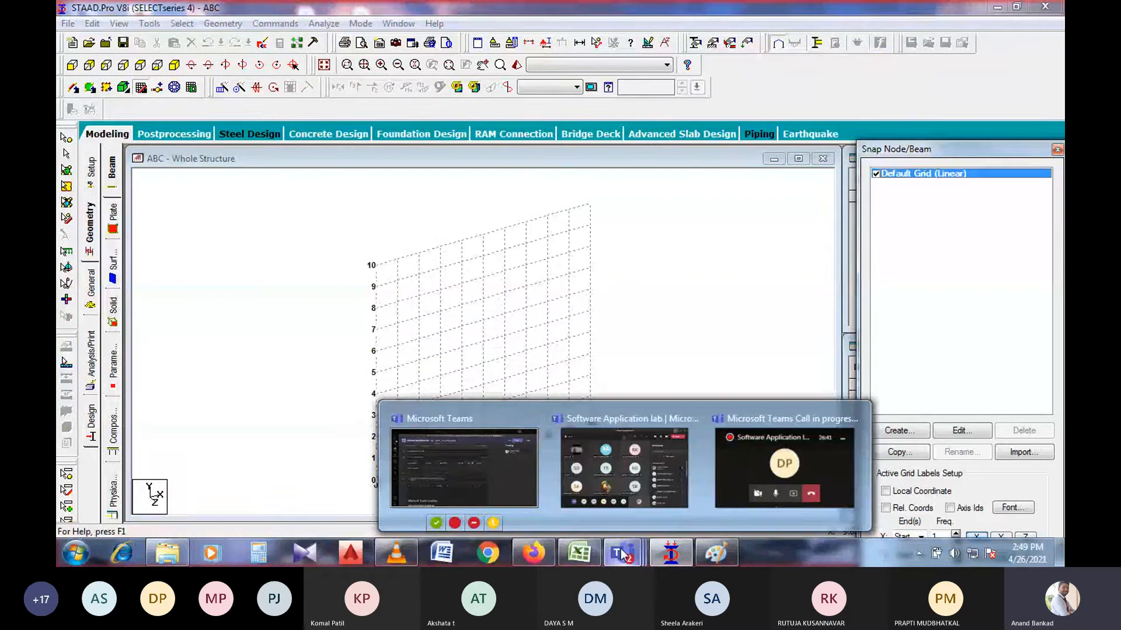
click(635, 514)
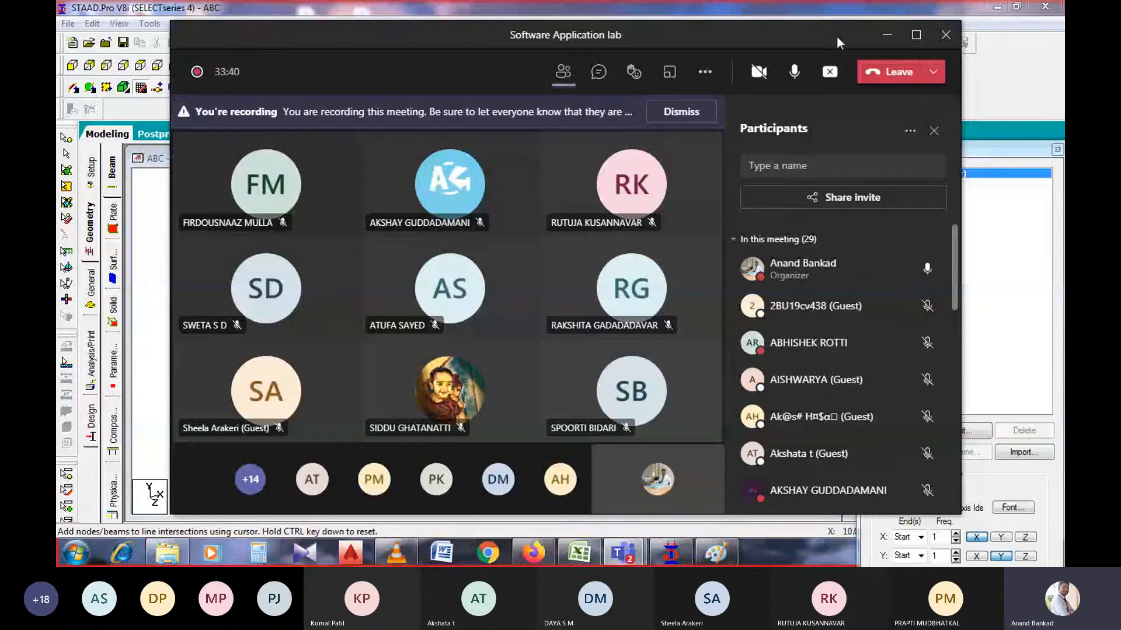
drag(836, 37, 836, 34)
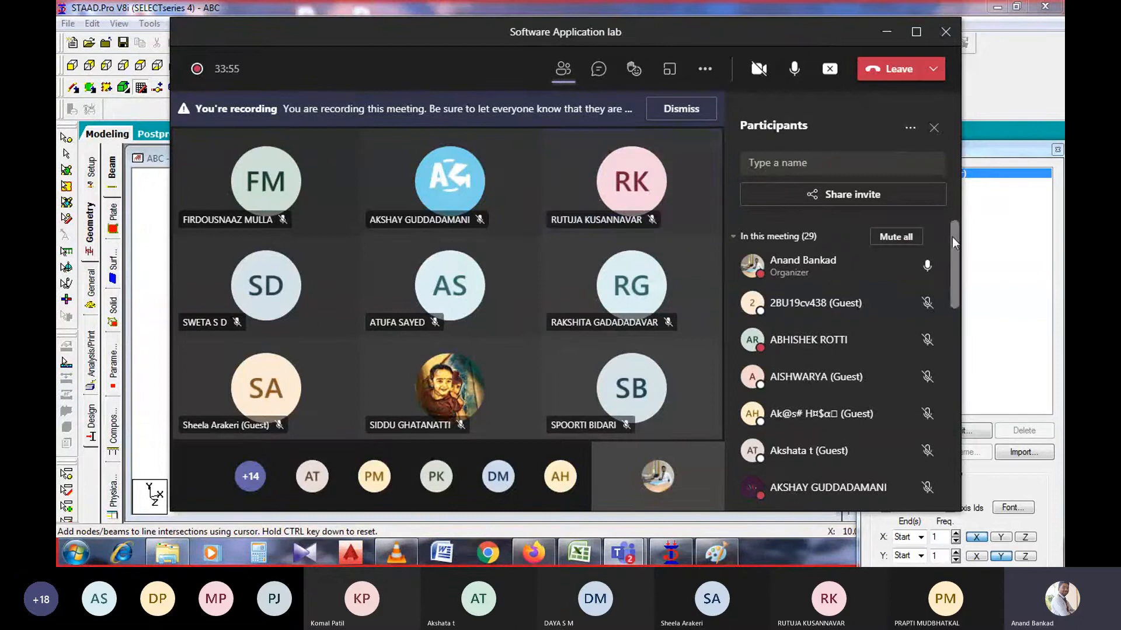
click(955, 304)
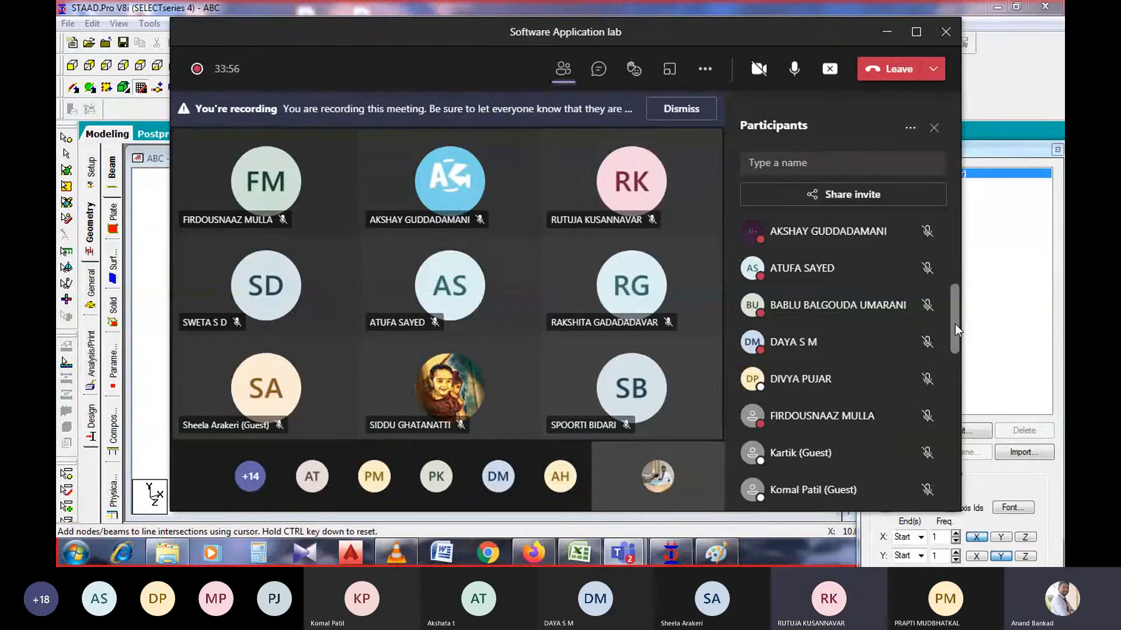
scroll(955, 328, up, 5)
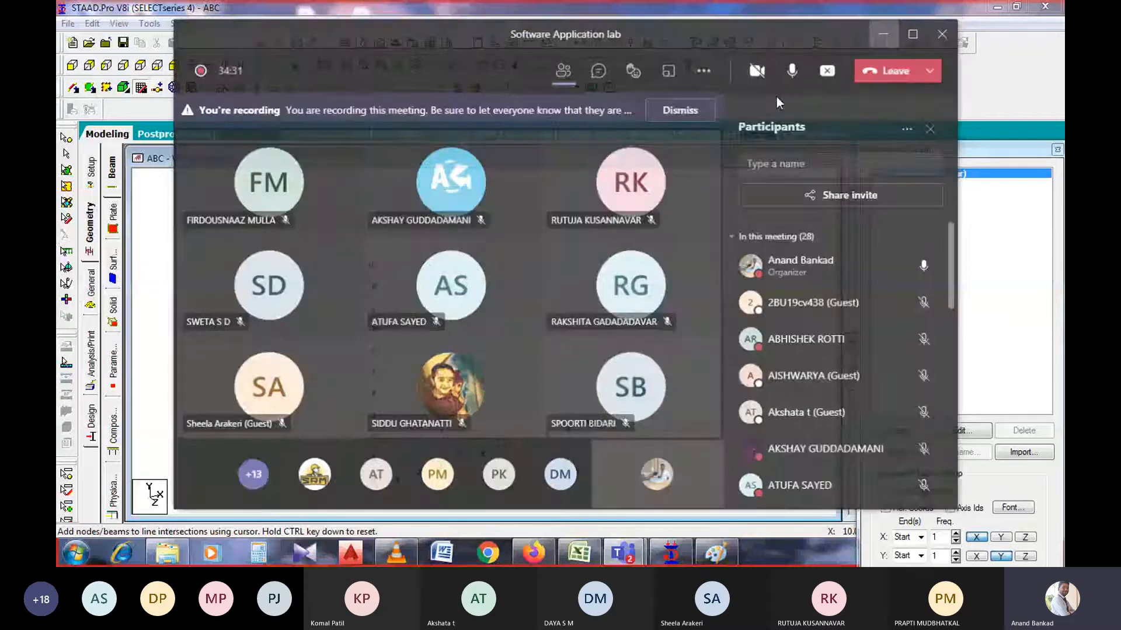
click(887, 30)
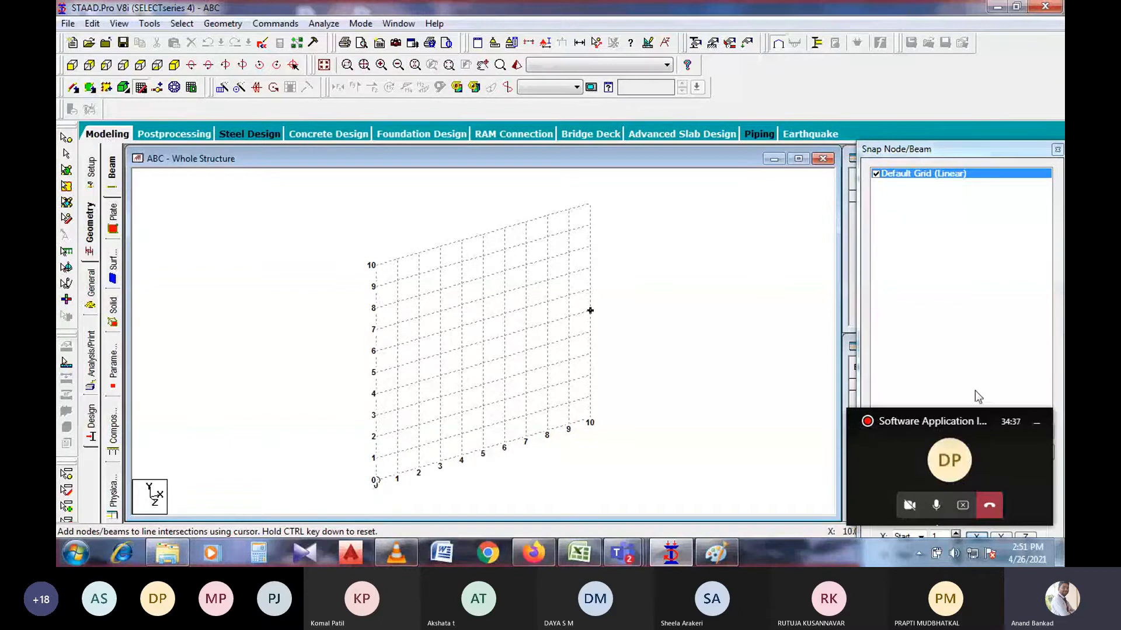
click(1038, 422)
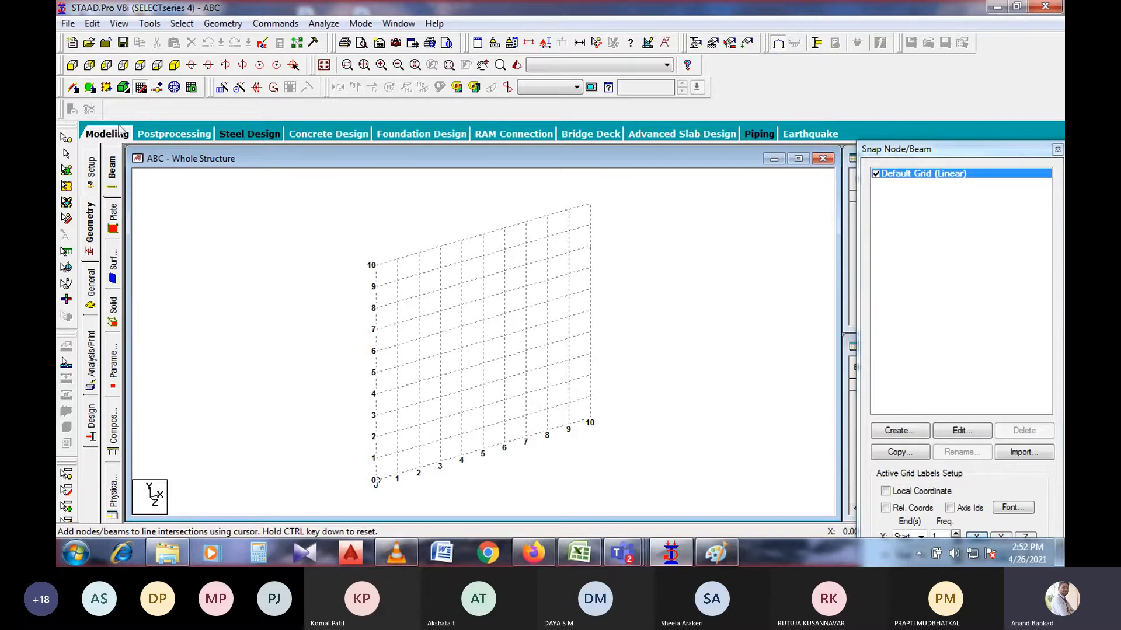
- Examine the available file, edit, view and tools commands, including the duplicate and orphan node checks
click(68, 24)
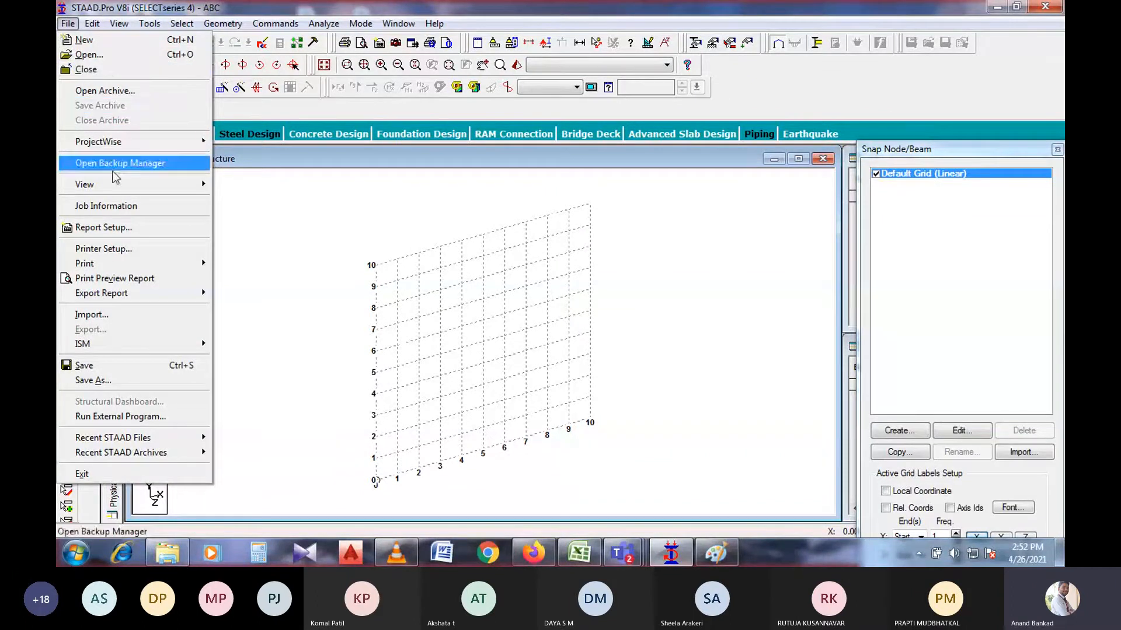
mouse_move(114, 188)
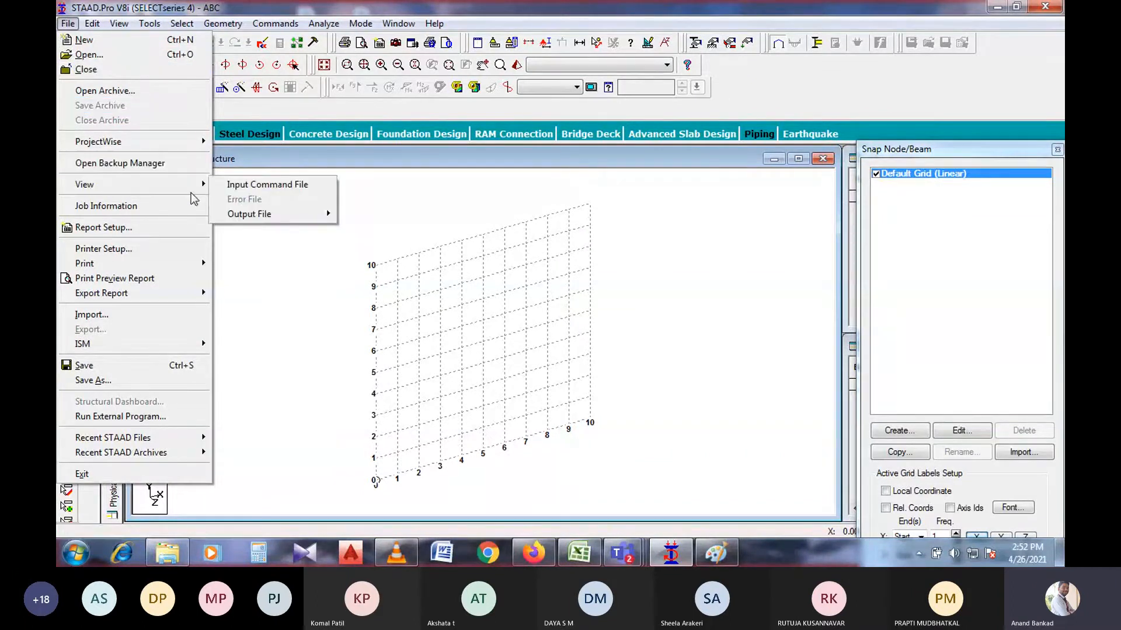
mouse_move(225, 216)
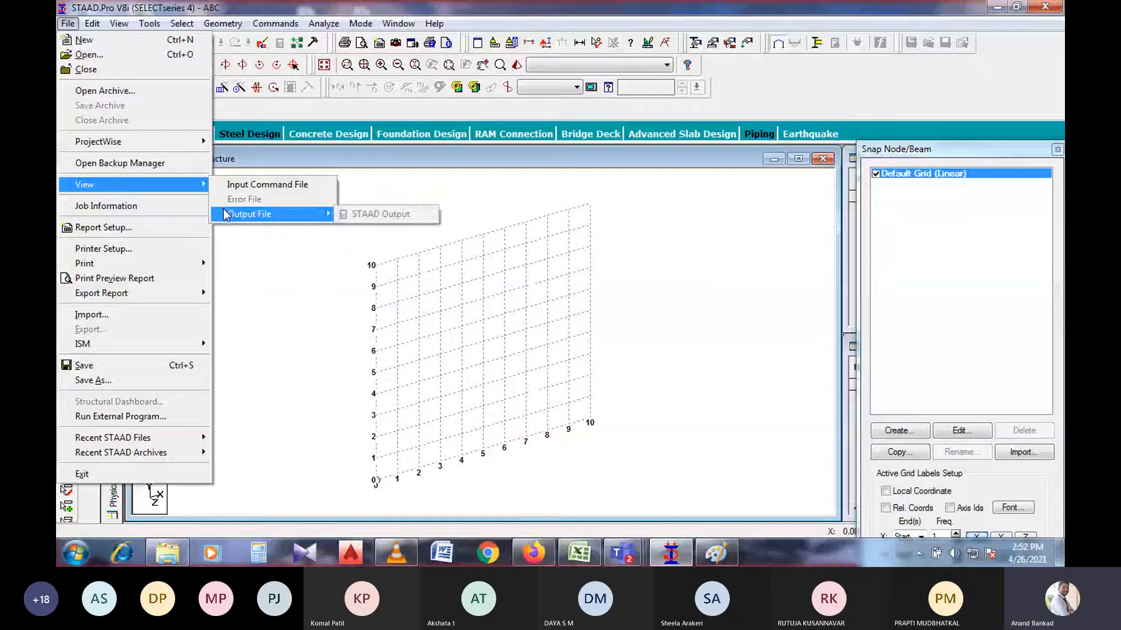
click(155, 13)
click(68, 23)
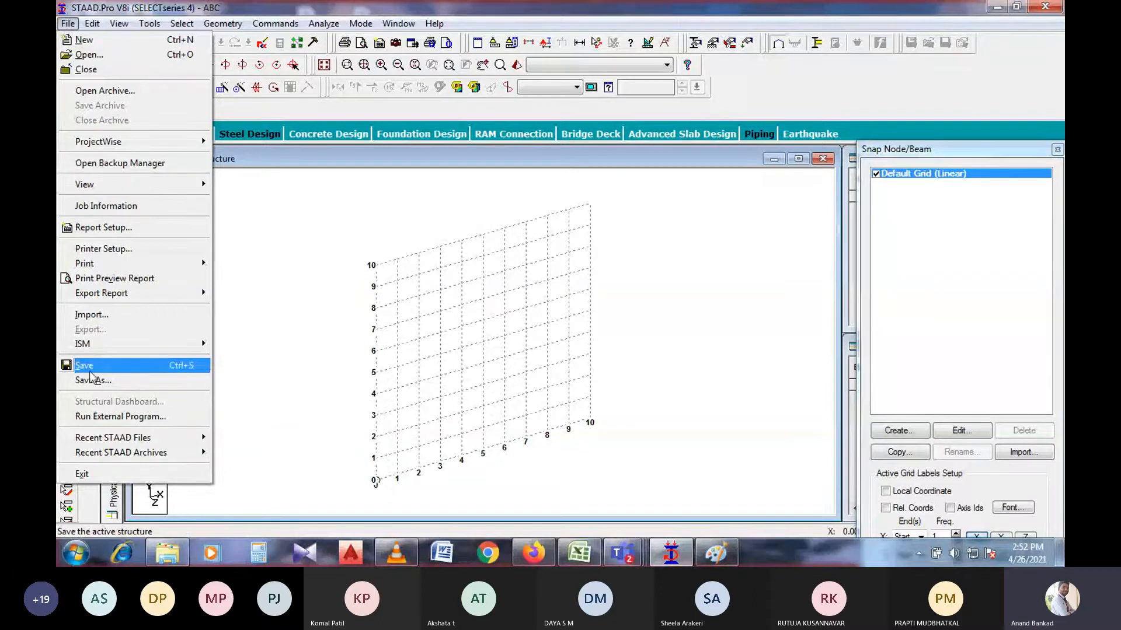
click(67, 24)
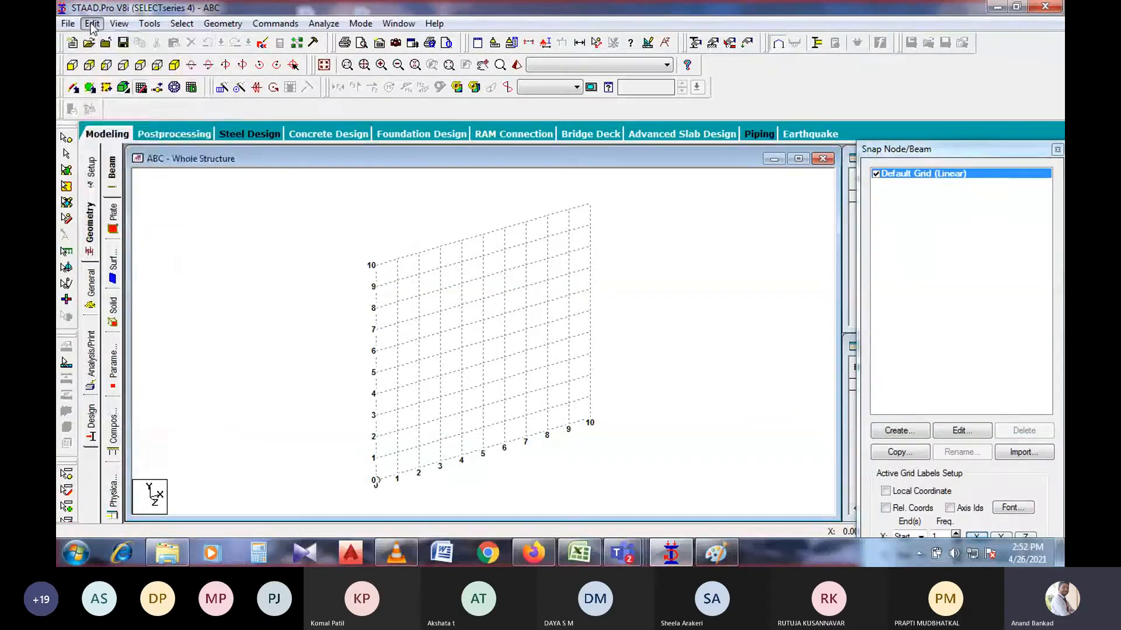
click(92, 24)
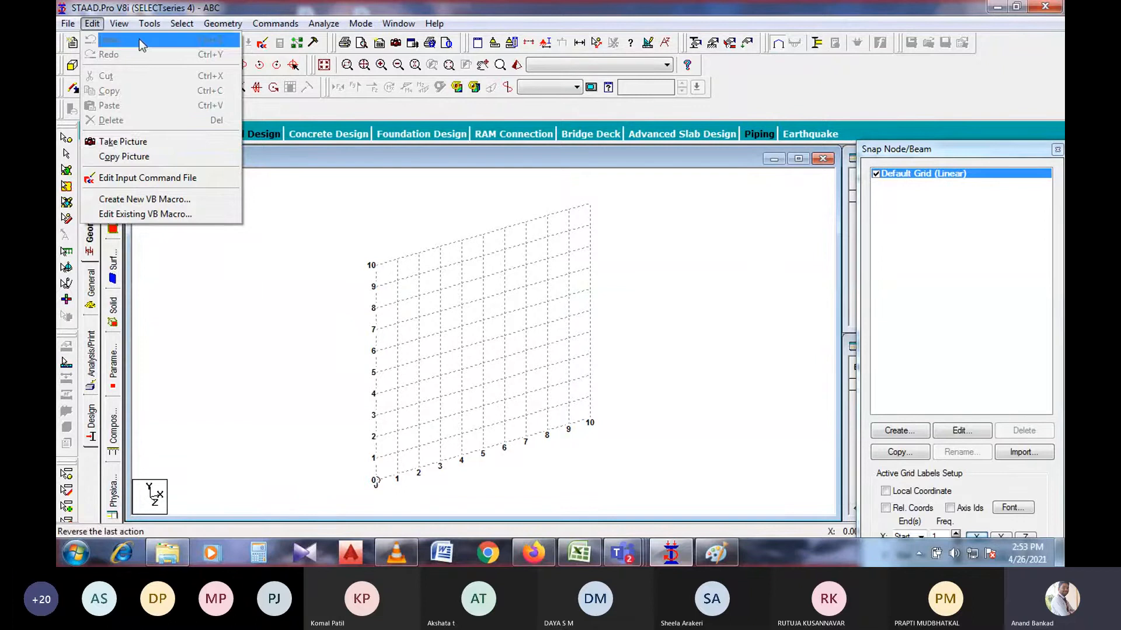
mouse_move(125, 29)
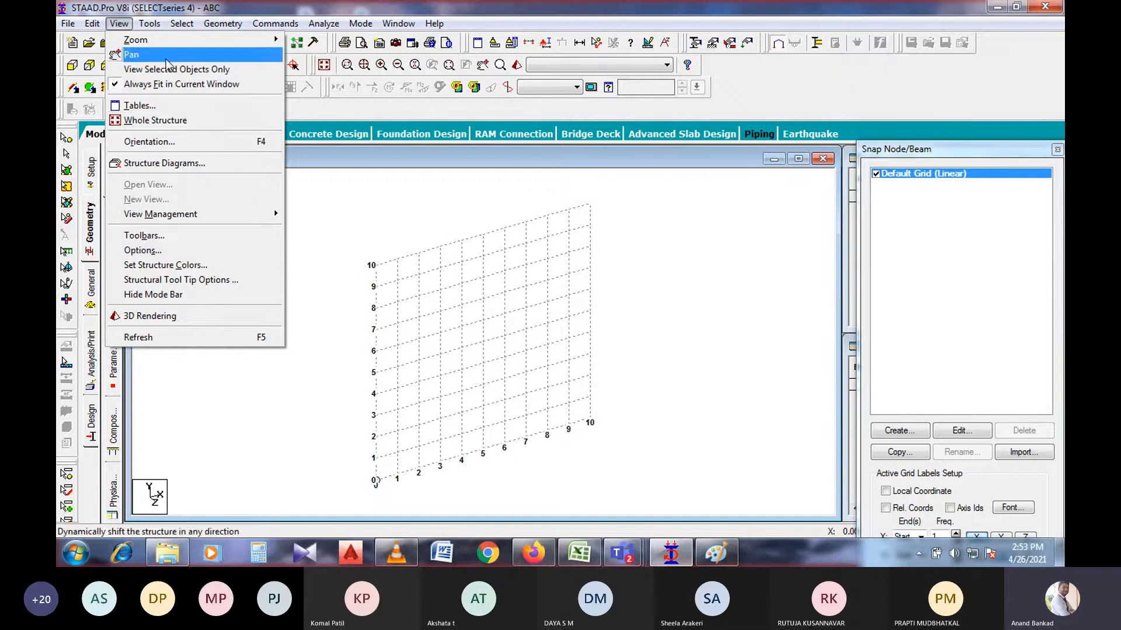
click(157, 7)
click(150, 23)
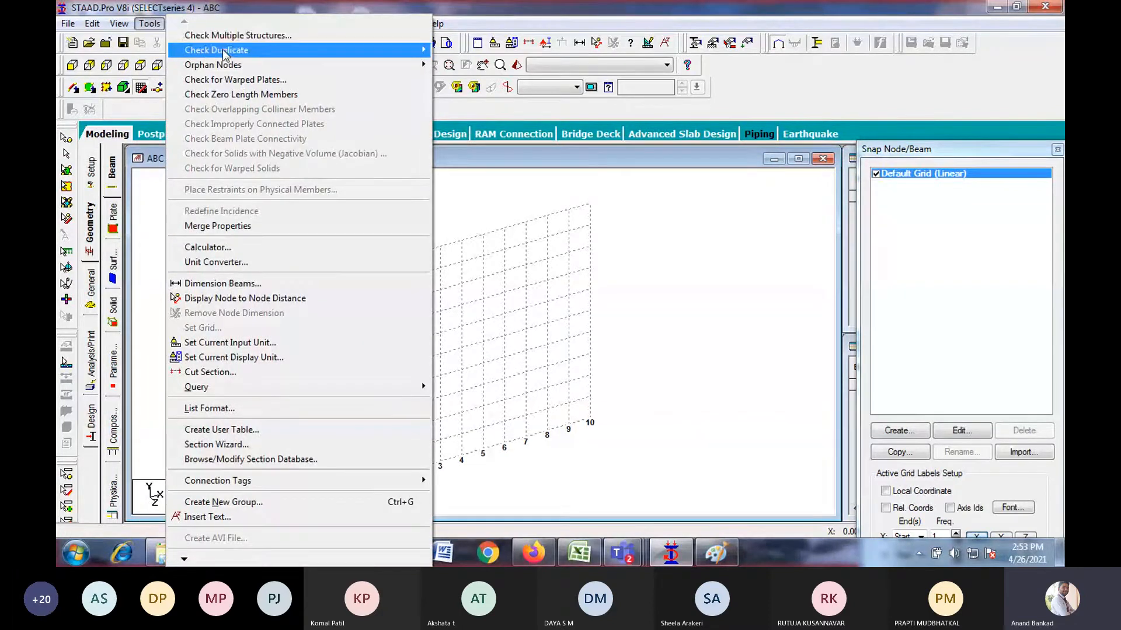
mouse_move(299, 53)
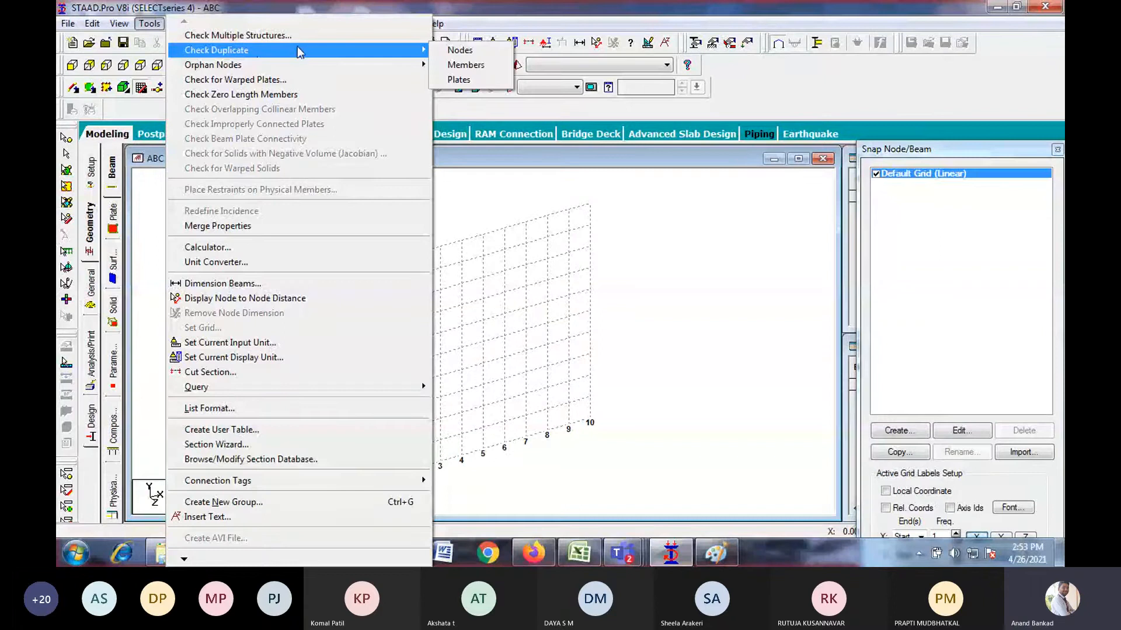
mouse_move(222, 68)
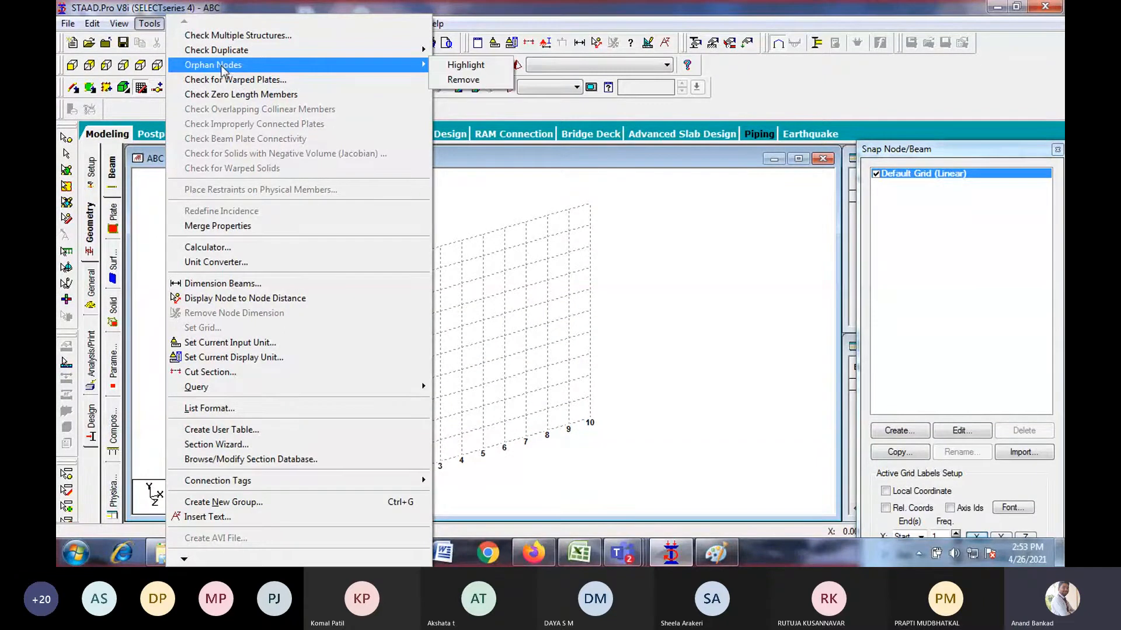
click(152, 112)
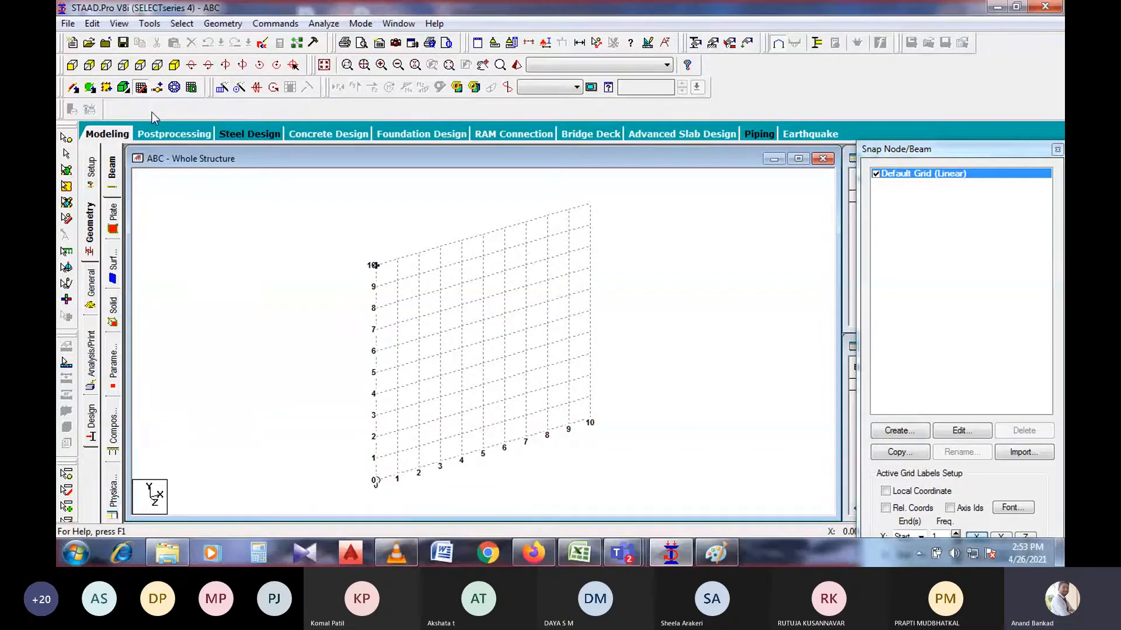
- Place a node at X 0, Y 10 m on the grid and look over the selection and geometry commands
click(177, 24)
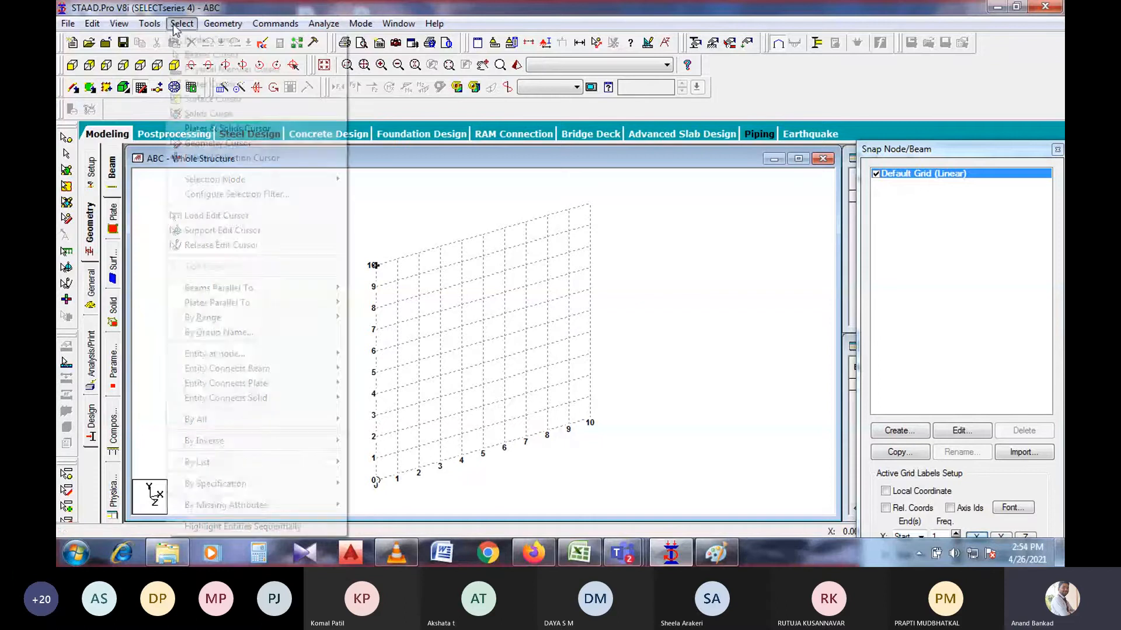
mouse_move(223, 23)
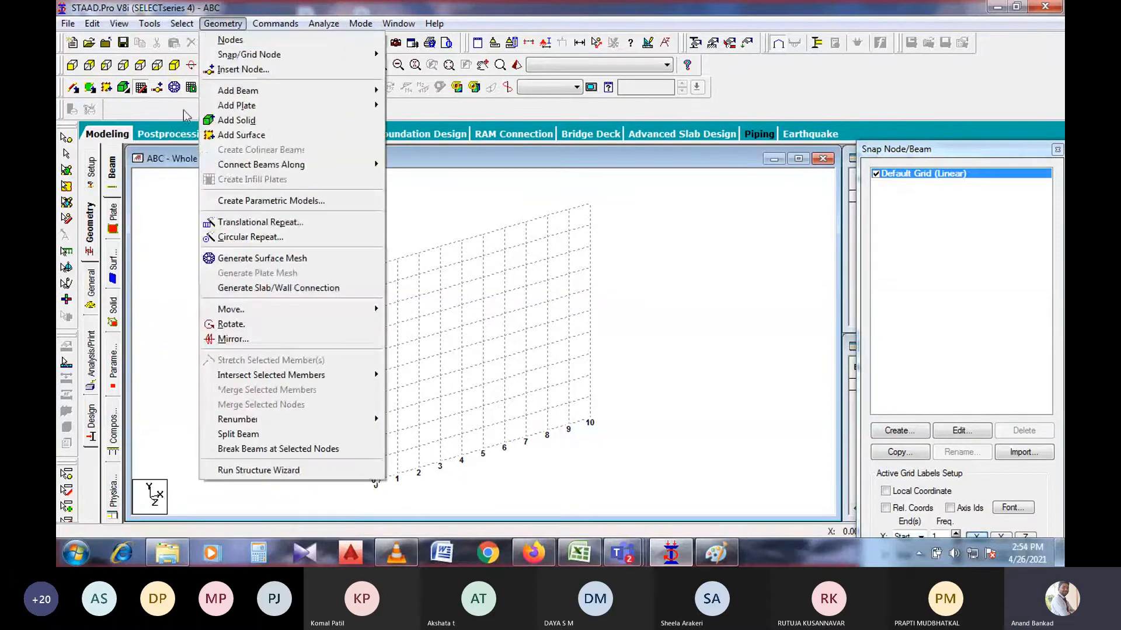
click(170, 174)
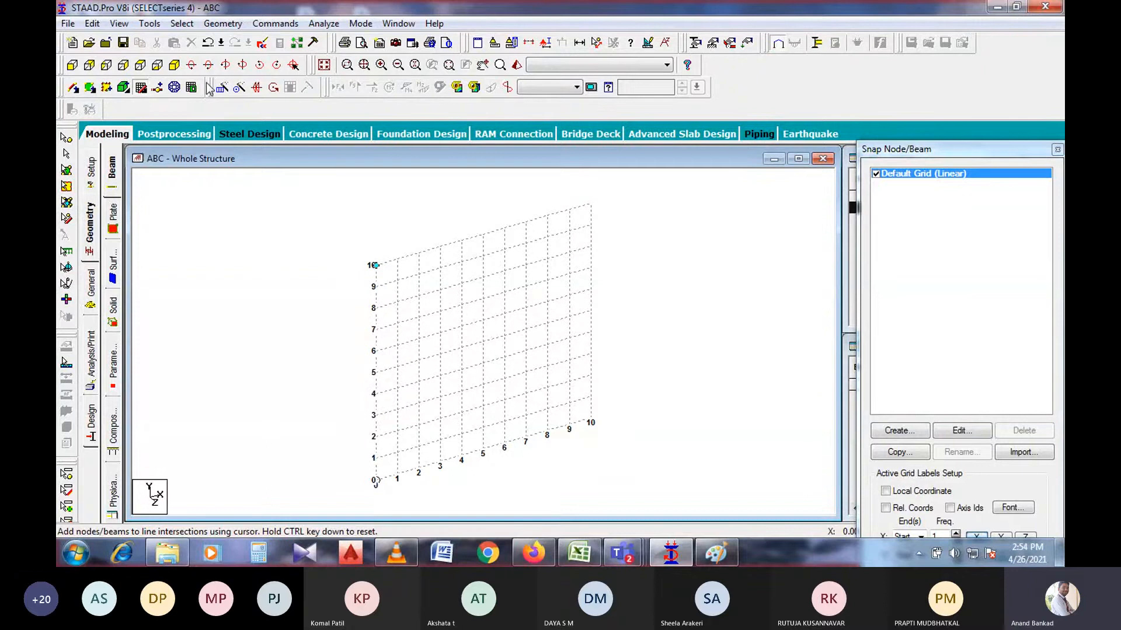
click(181, 24)
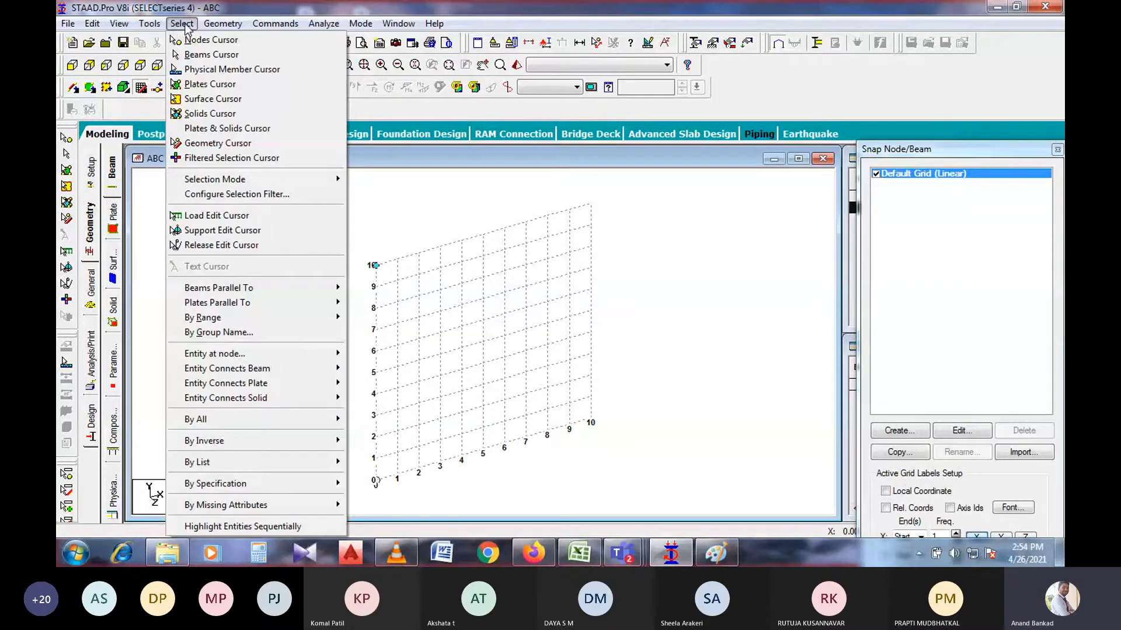
mouse_move(204, 25)
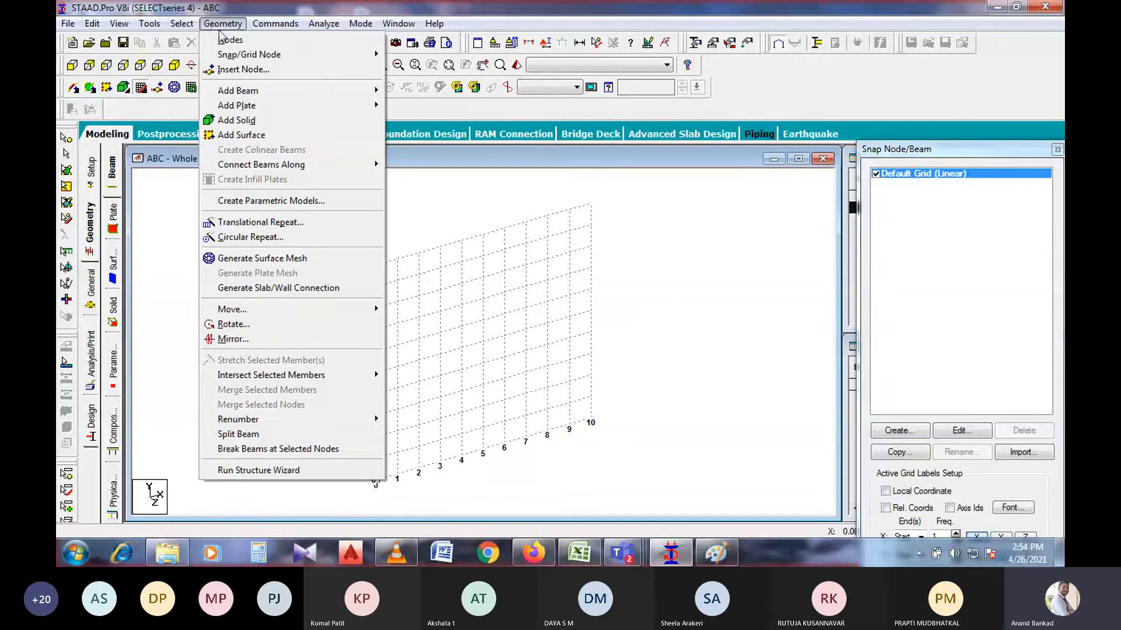
mouse_move(232, 93)
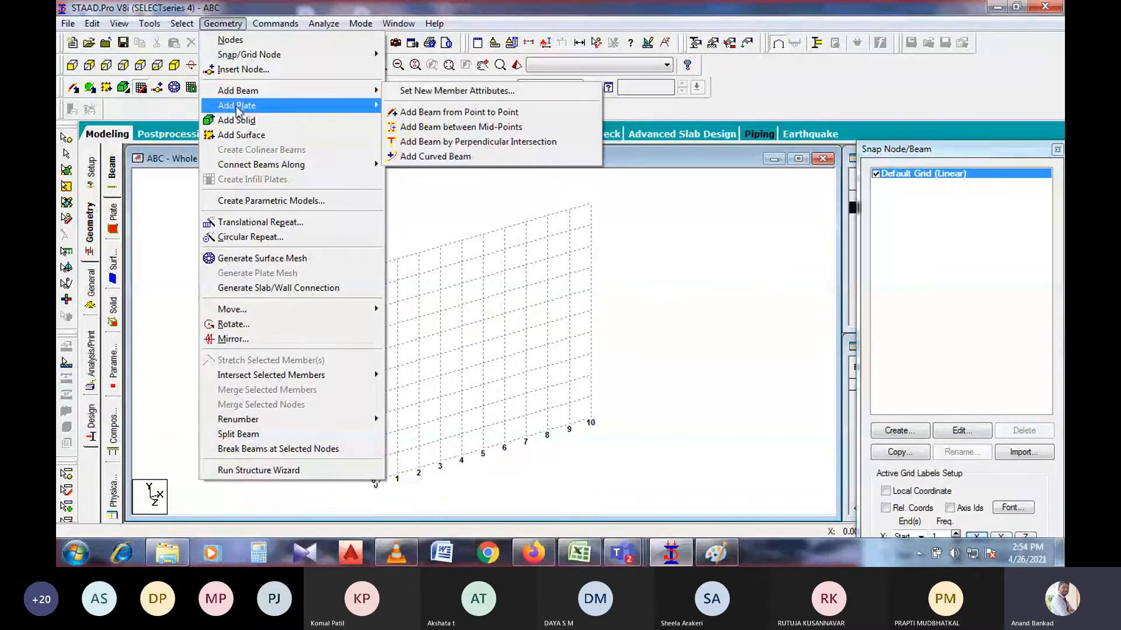
mouse_move(259, 108)
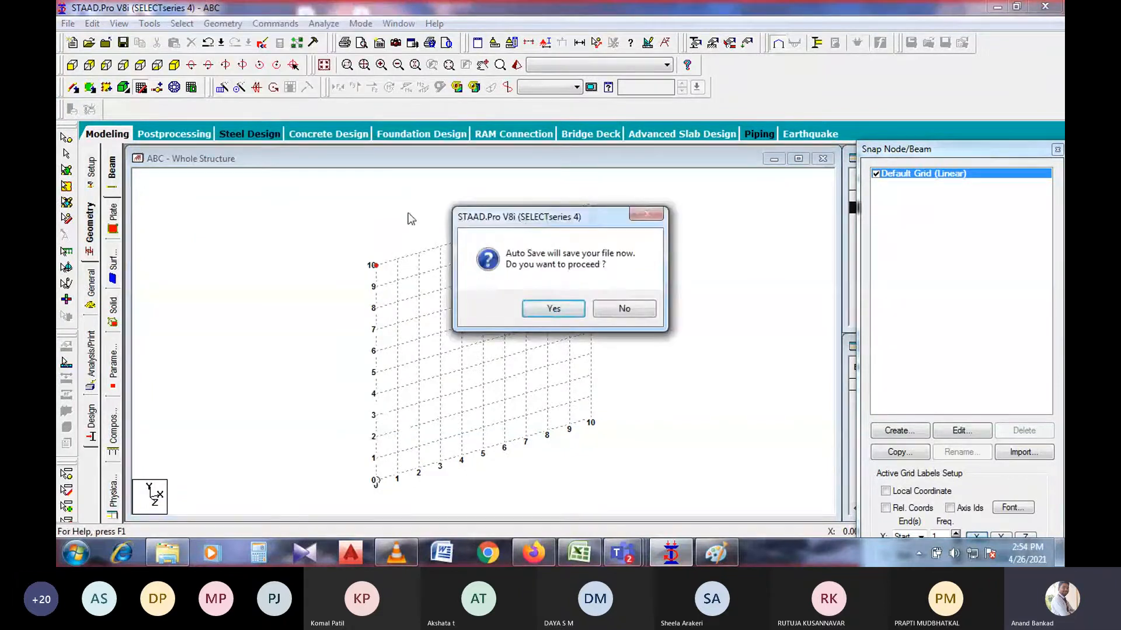
- Accept the auto save of the file and close the Snap Node/Beam grid
click(546, 308)
click(538, 302)
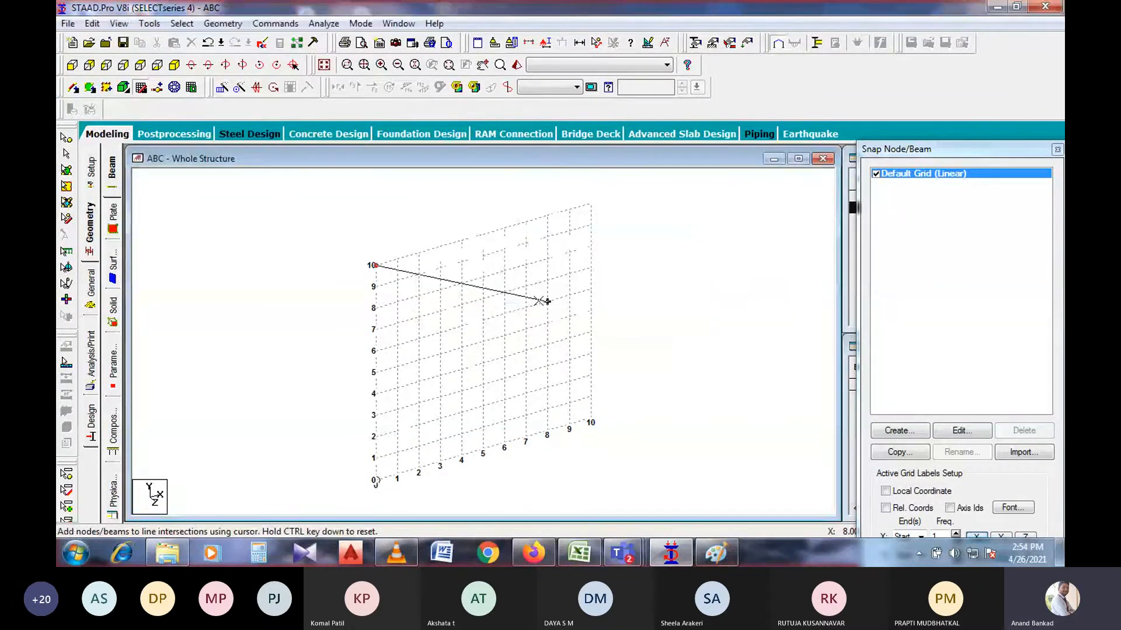
key(Escape)
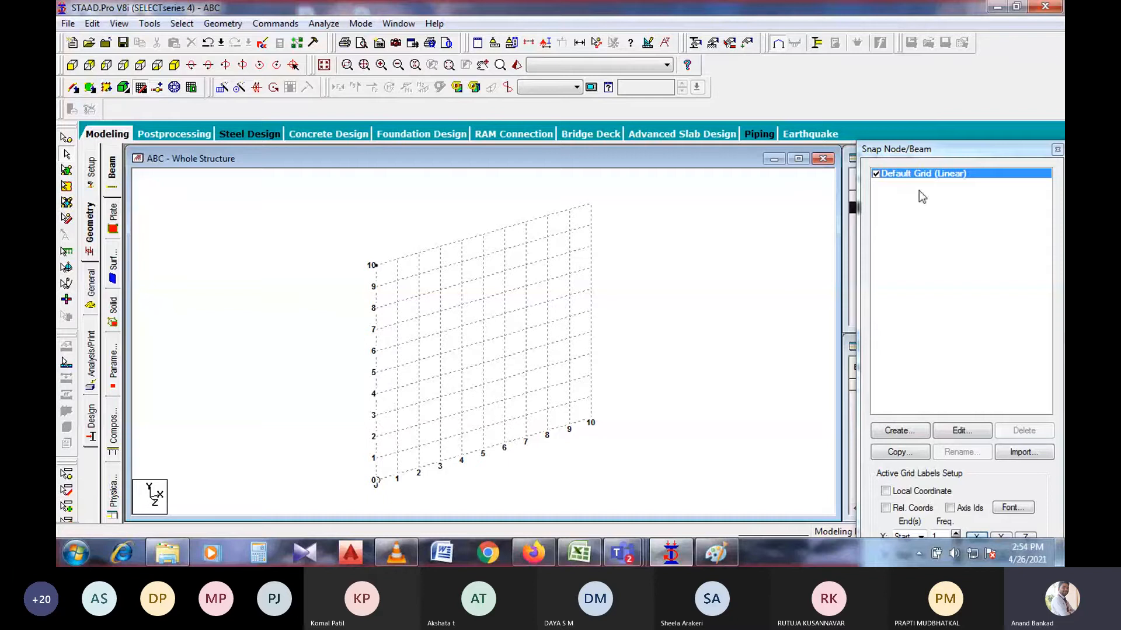
click(1056, 150)
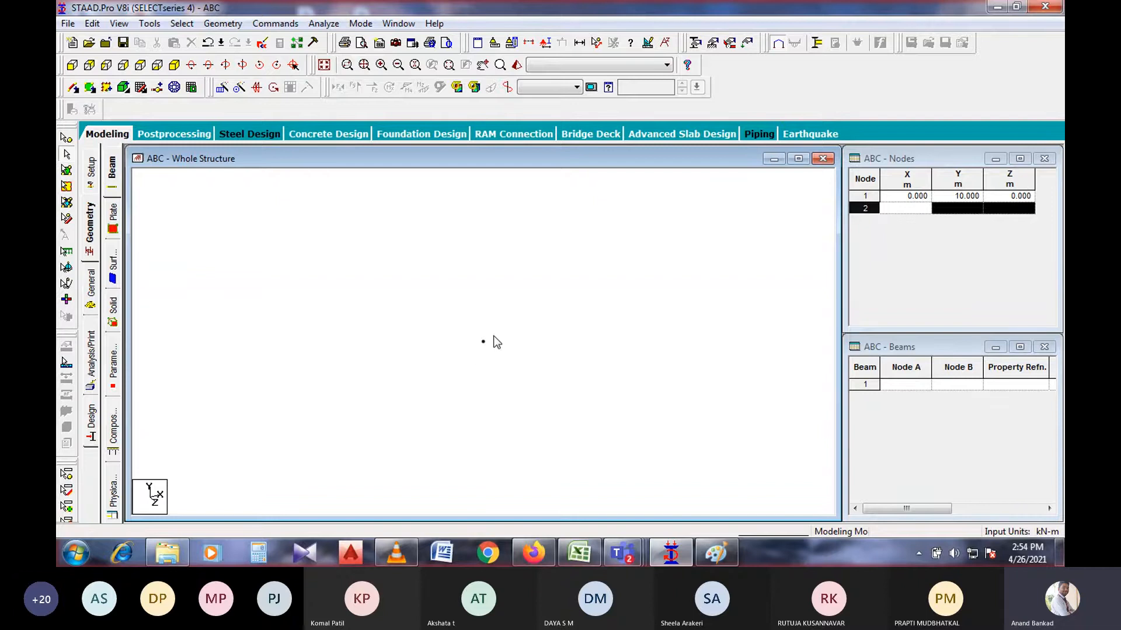
- Try selecting the single node with the Beams Cursor and the Nodes Cursor, and clear the selection
drag(465, 324, 503, 375)
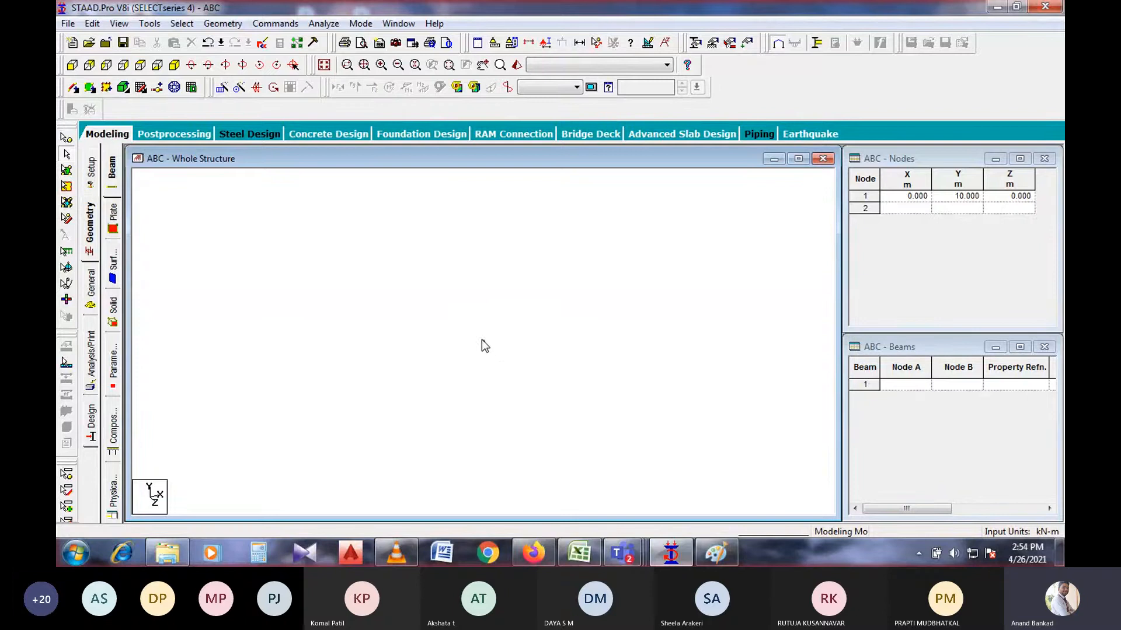
click(67, 138)
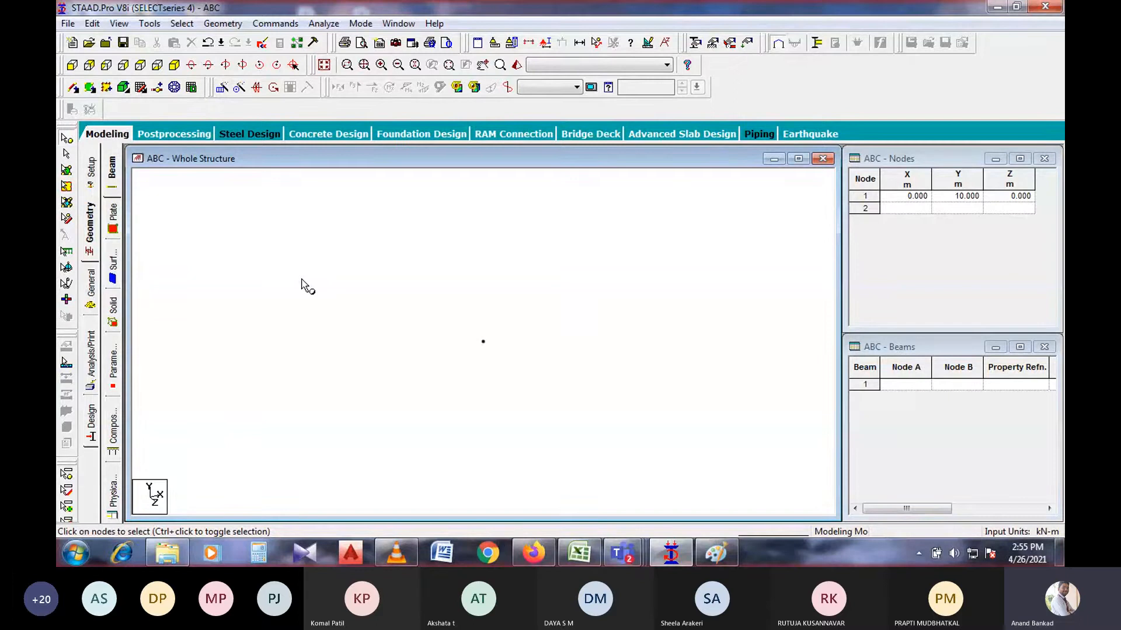
drag(440, 313, 509, 357)
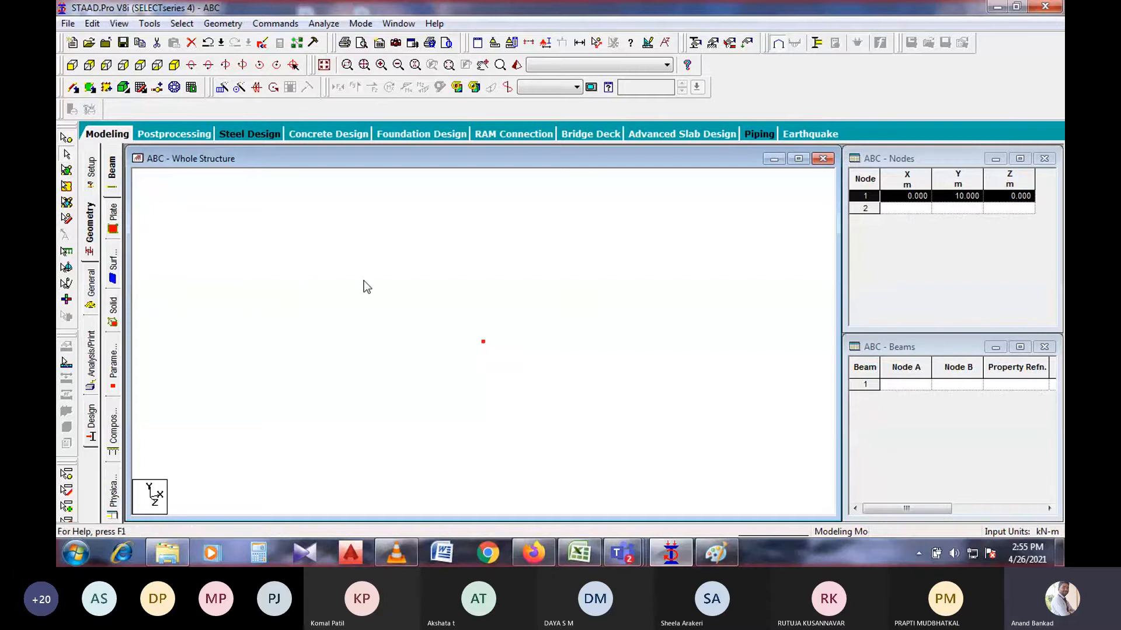
click(466, 305)
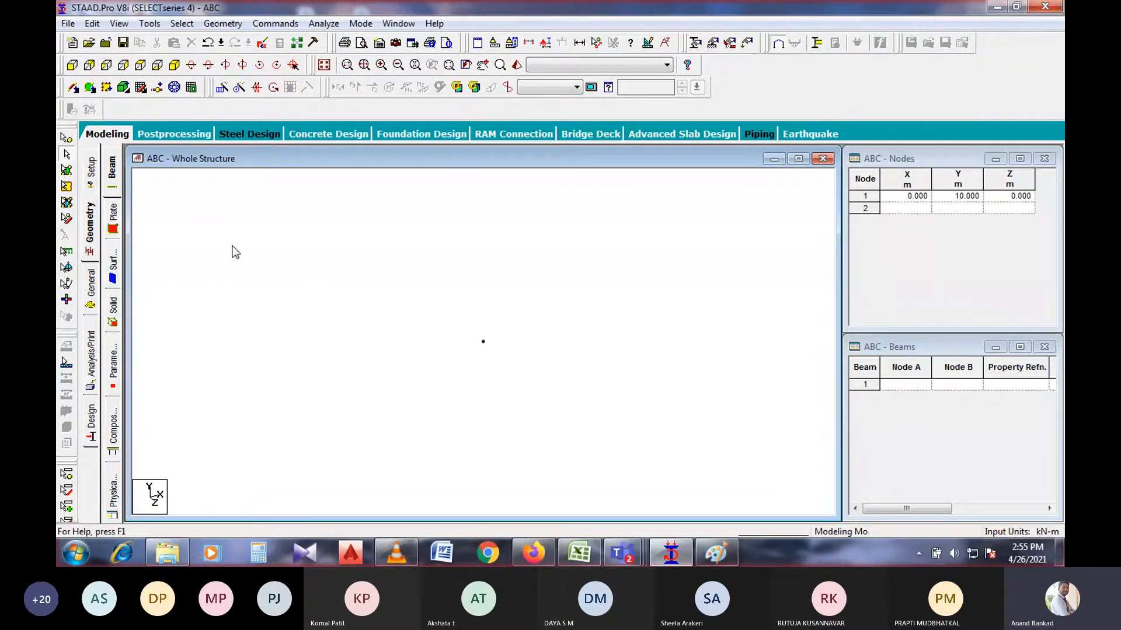
click(66, 140)
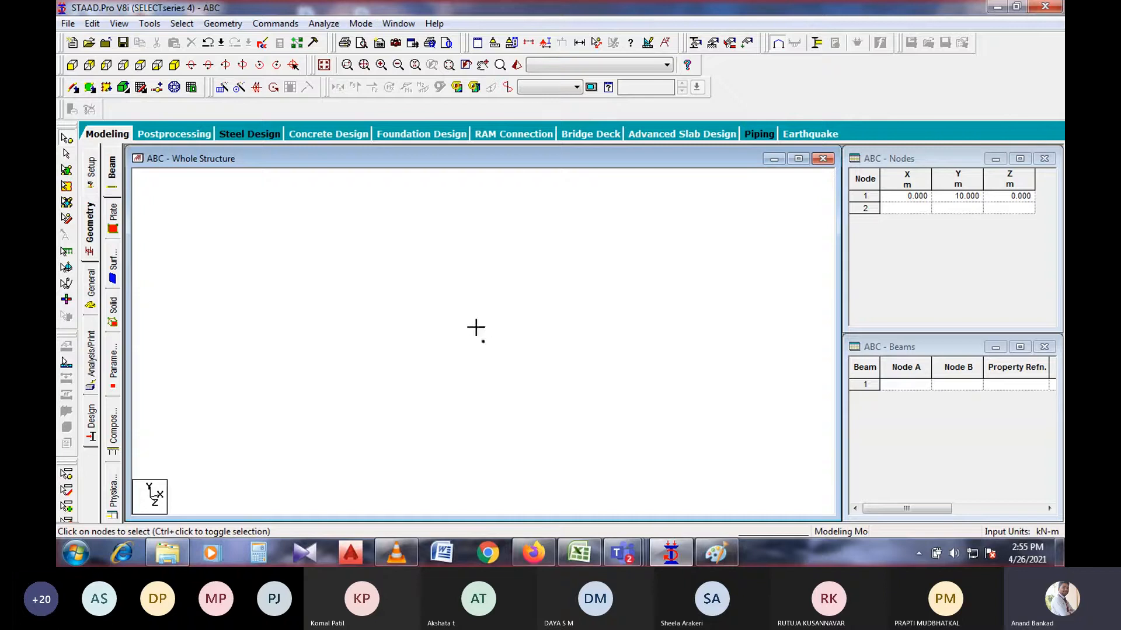
click(482, 341)
click(503, 367)
- Add a second node at X 3 m in the Nodes table
click(905, 208)
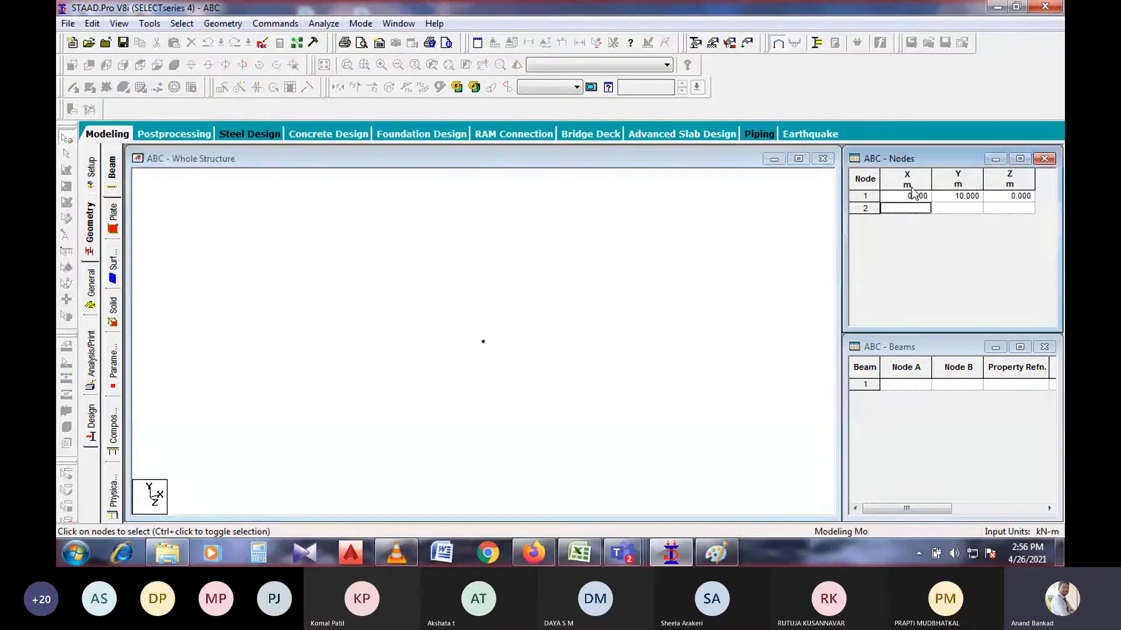
text(3)
key(Tab)
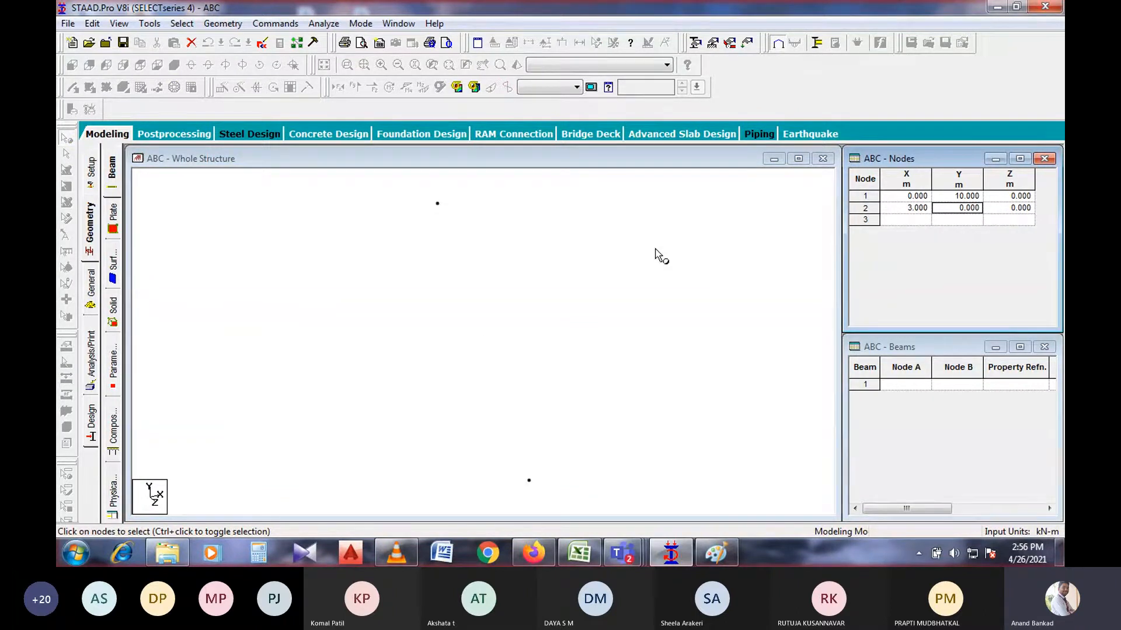
- Examine the two nodes from the front, from below and in the isometric view
click(388, 235)
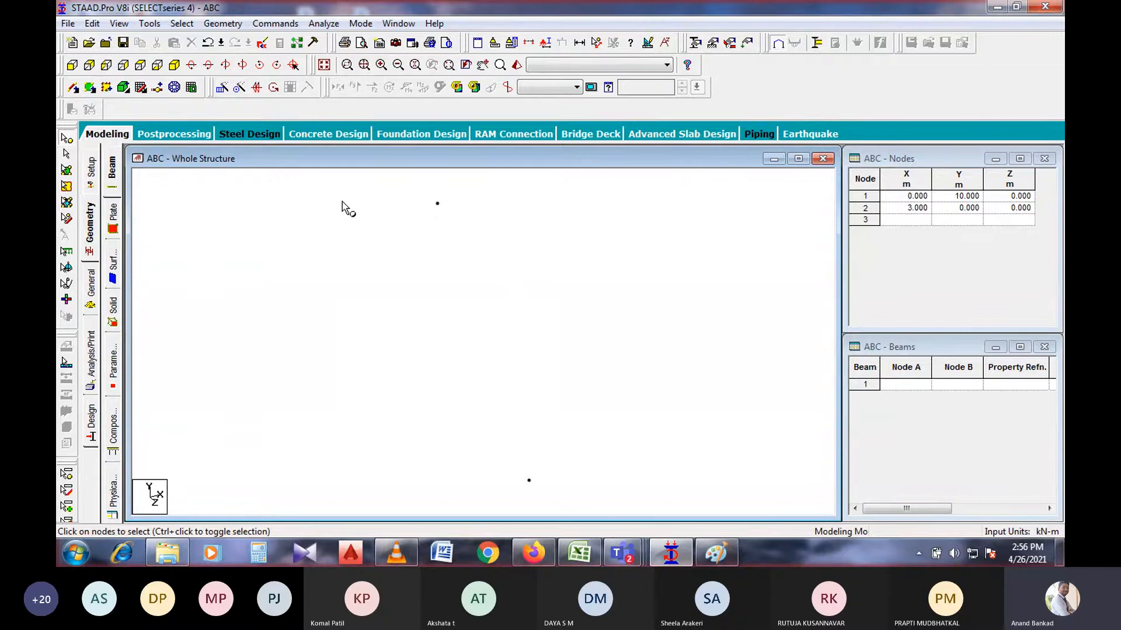
click(73, 66)
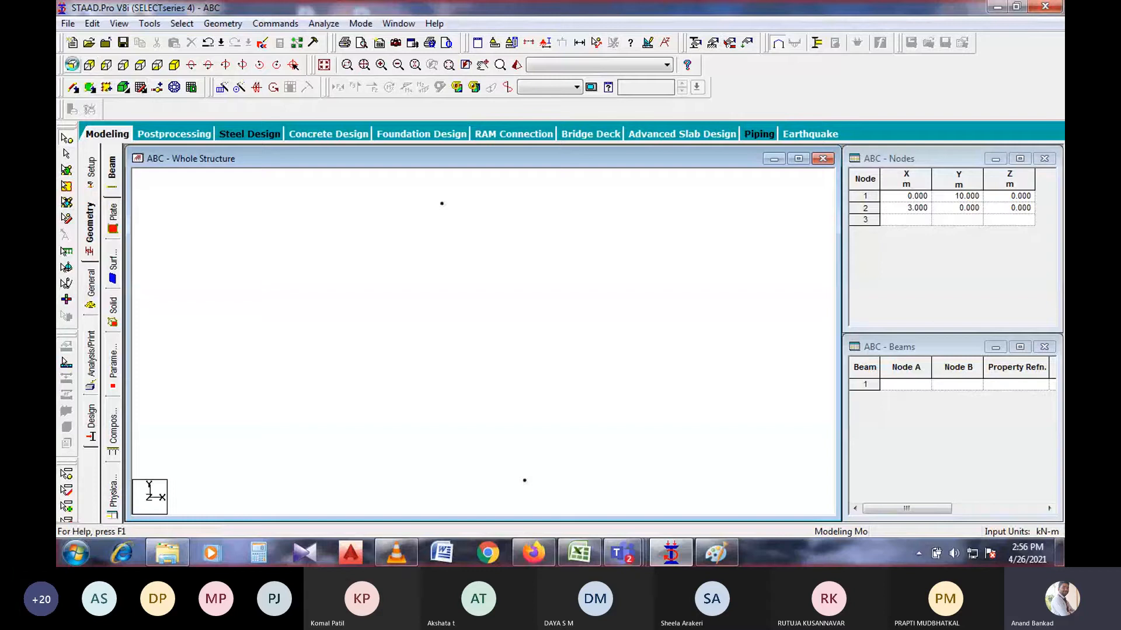
click(88, 65)
click(158, 65)
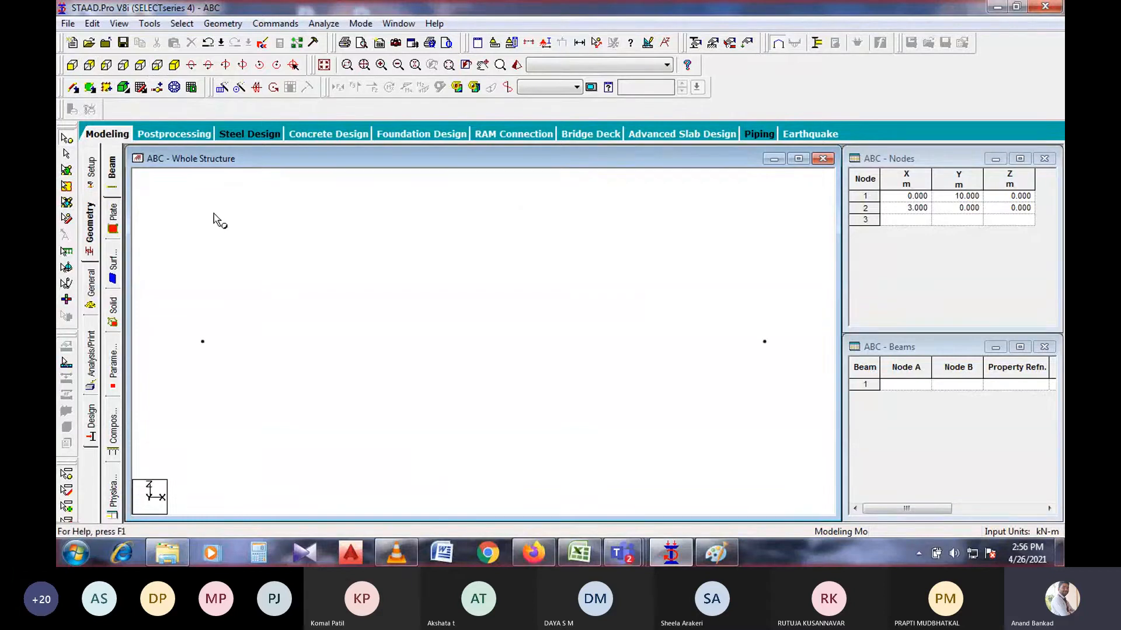
middle_drag(276, 346, 265, 324)
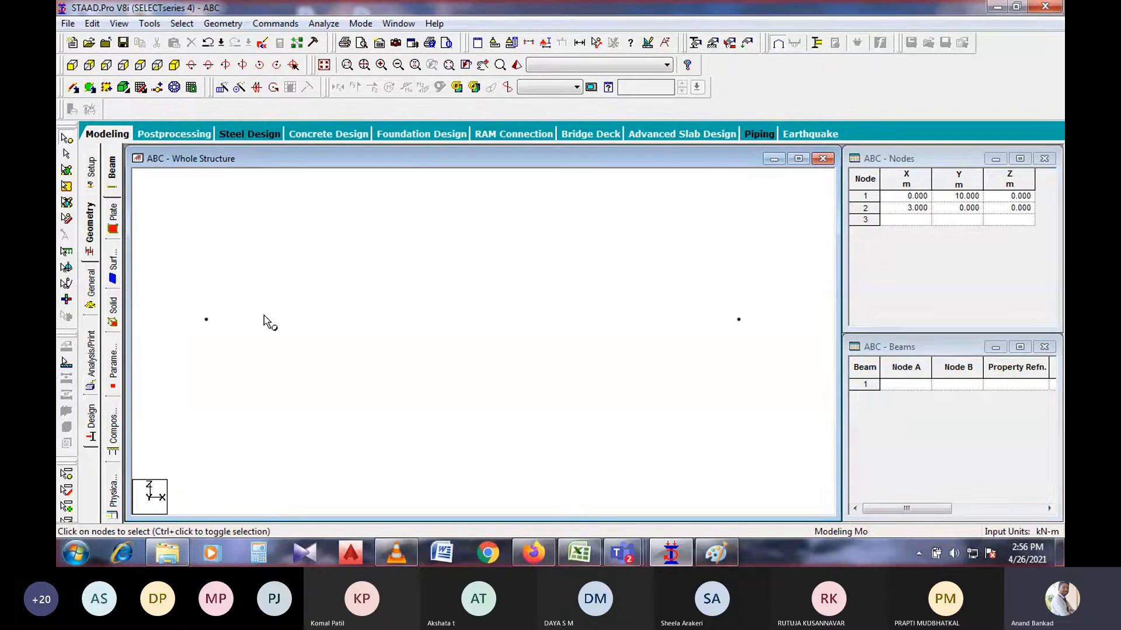
scroll(267, 325, up, 3)
scroll(314, 354, down, 5)
scroll(315, 354, up, 2)
middle_drag(316, 354, 362, 355)
click(174, 66)
scroll(403, 367, up, 5)
click(910, 209)
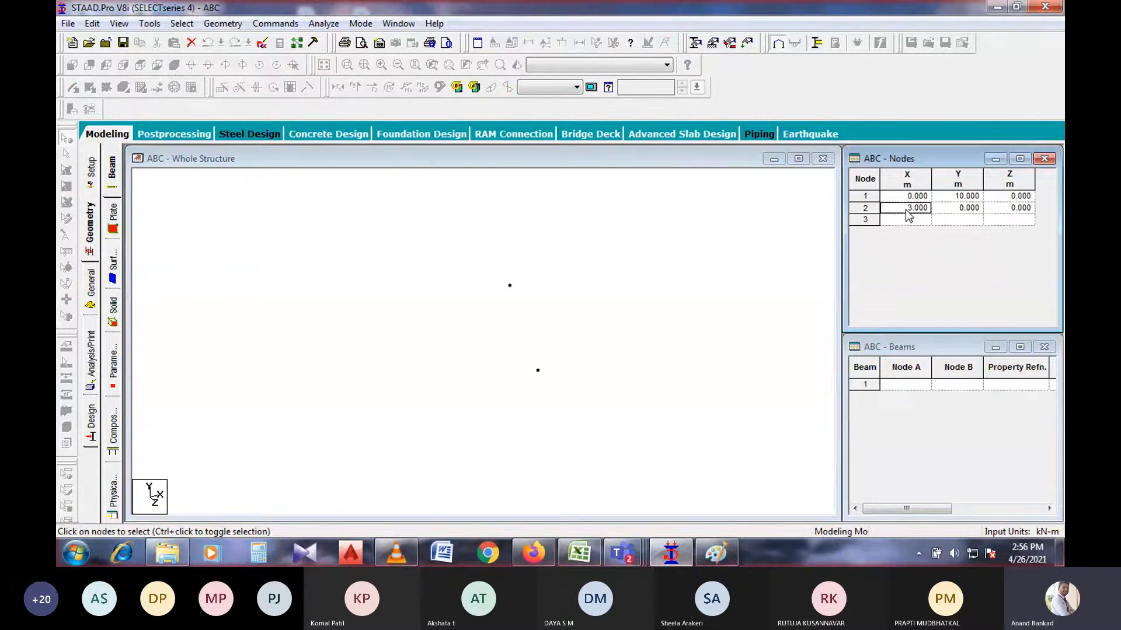
click(182, 264)
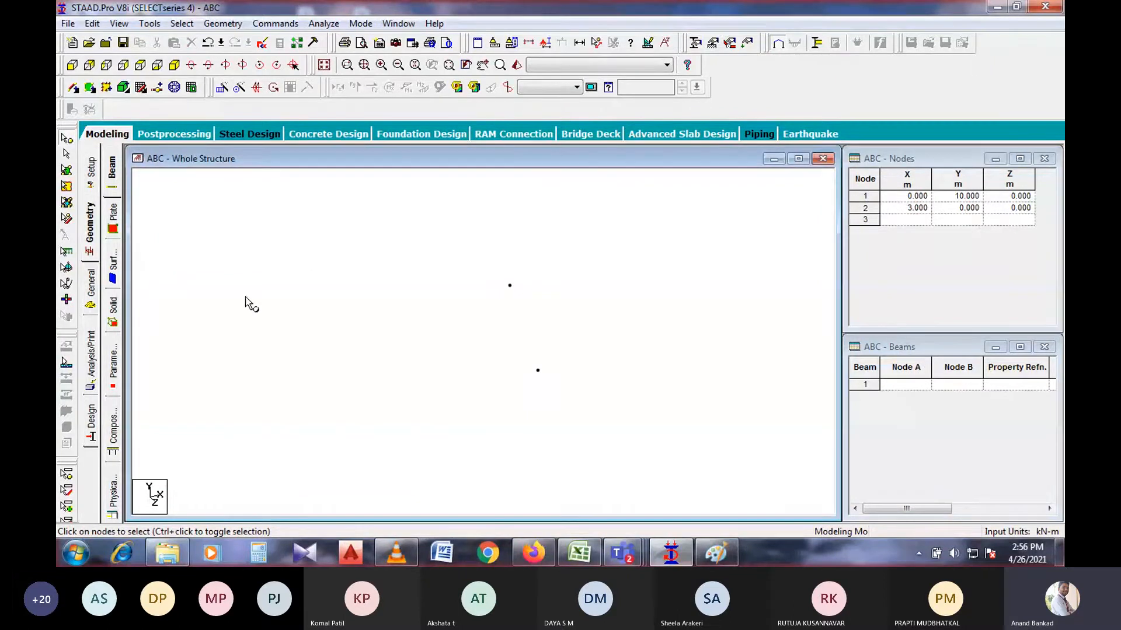
click(1044, 5)
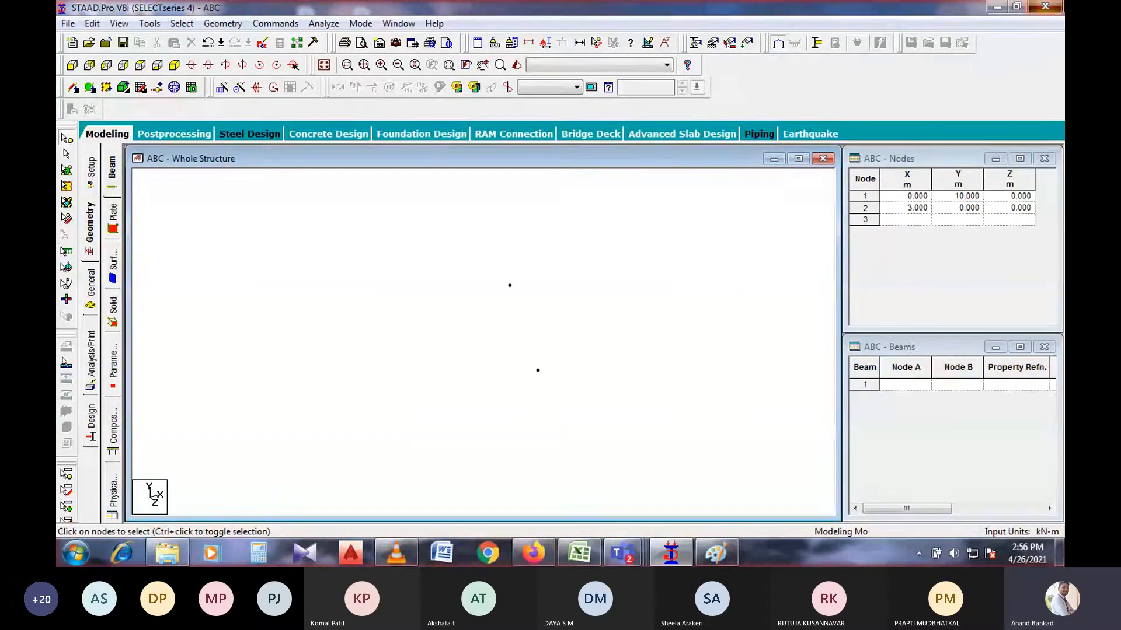
click(679, 309)
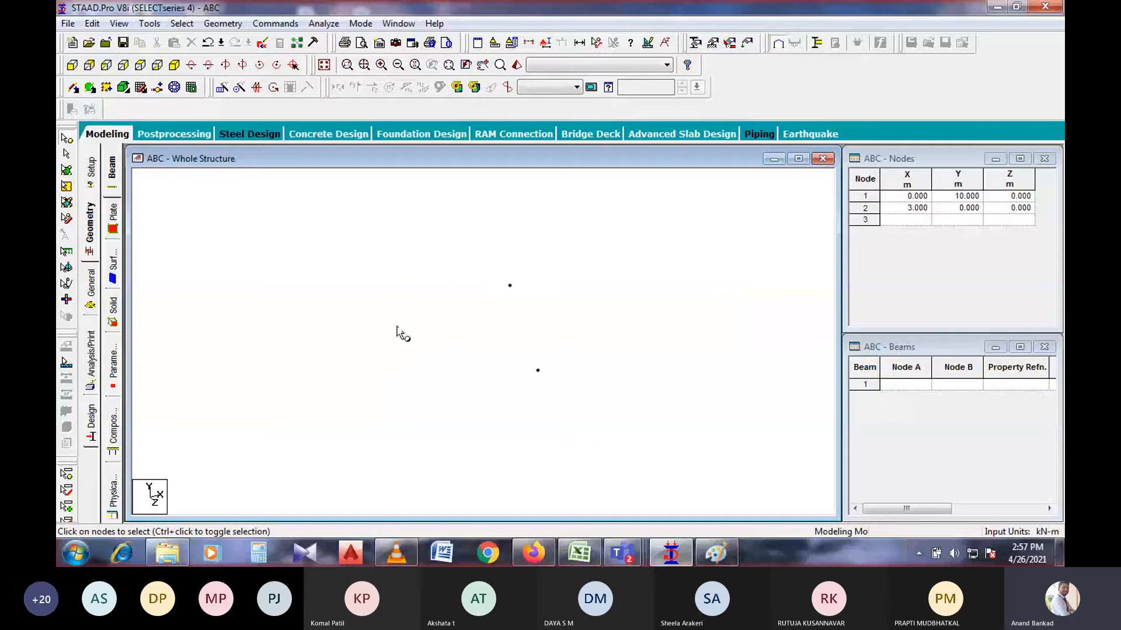
scroll(394, 311, up, 3)
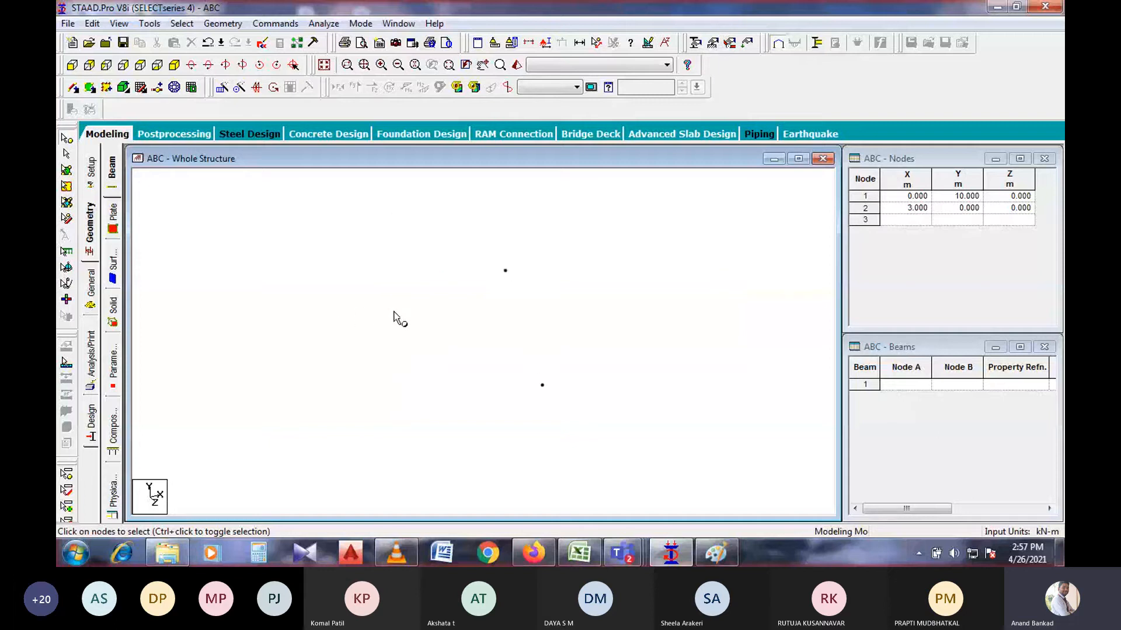
- Show the model from below, select both nodes together and clear the selection
click(158, 68)
scroll(478, 338, up, 1)
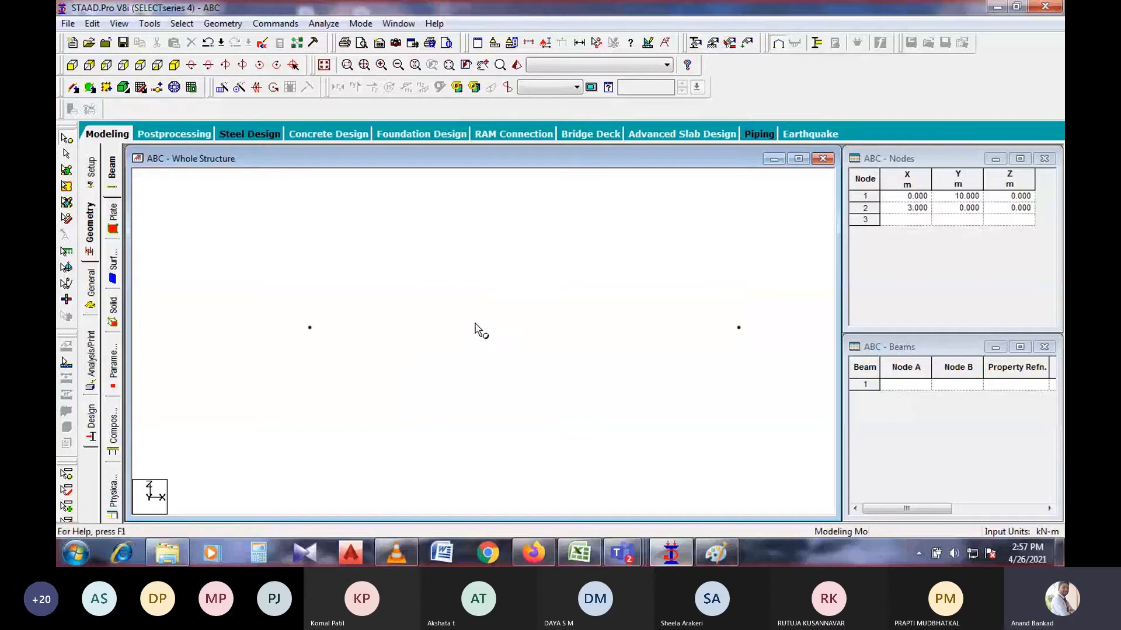
drag(481, 335, 440, 335)
key(Escape)
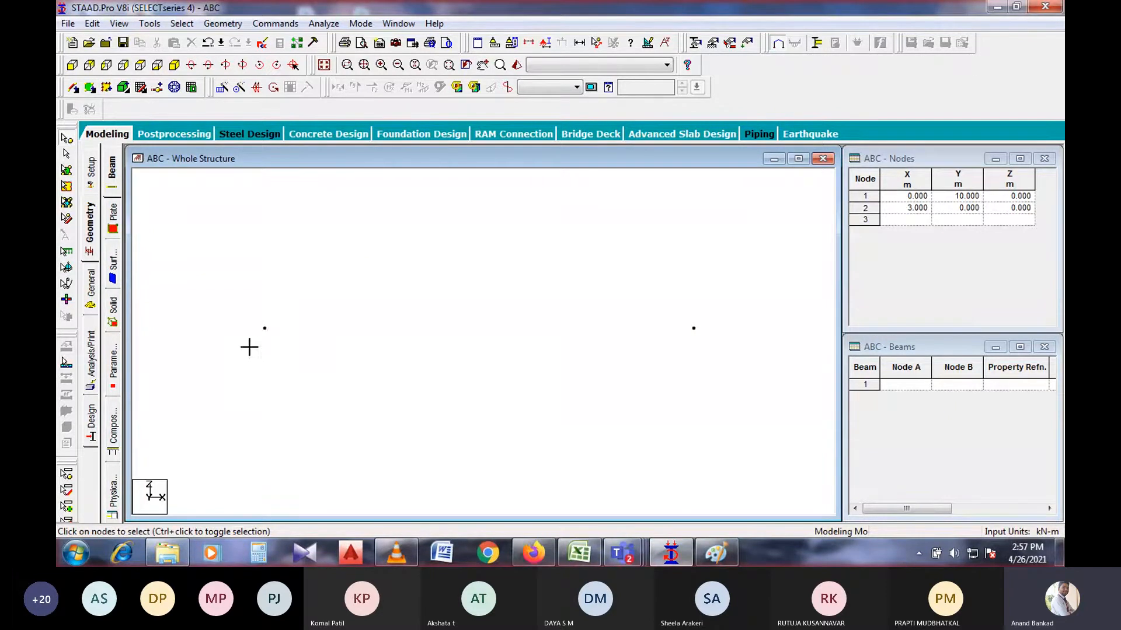
drag(241, 315, 770, 371)
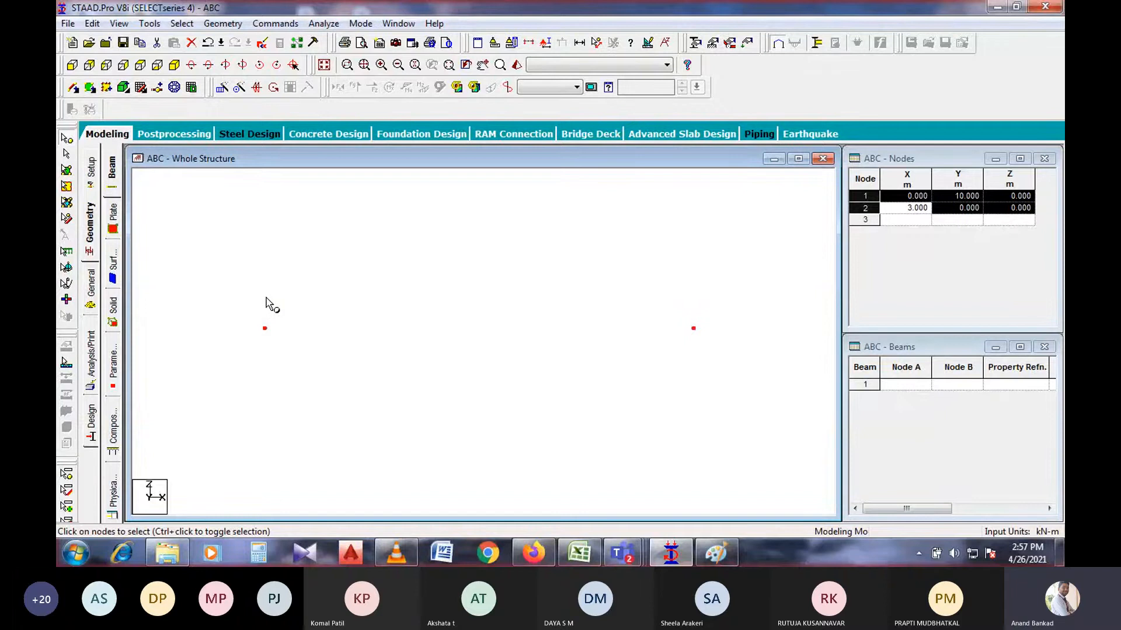
click(266, 298)
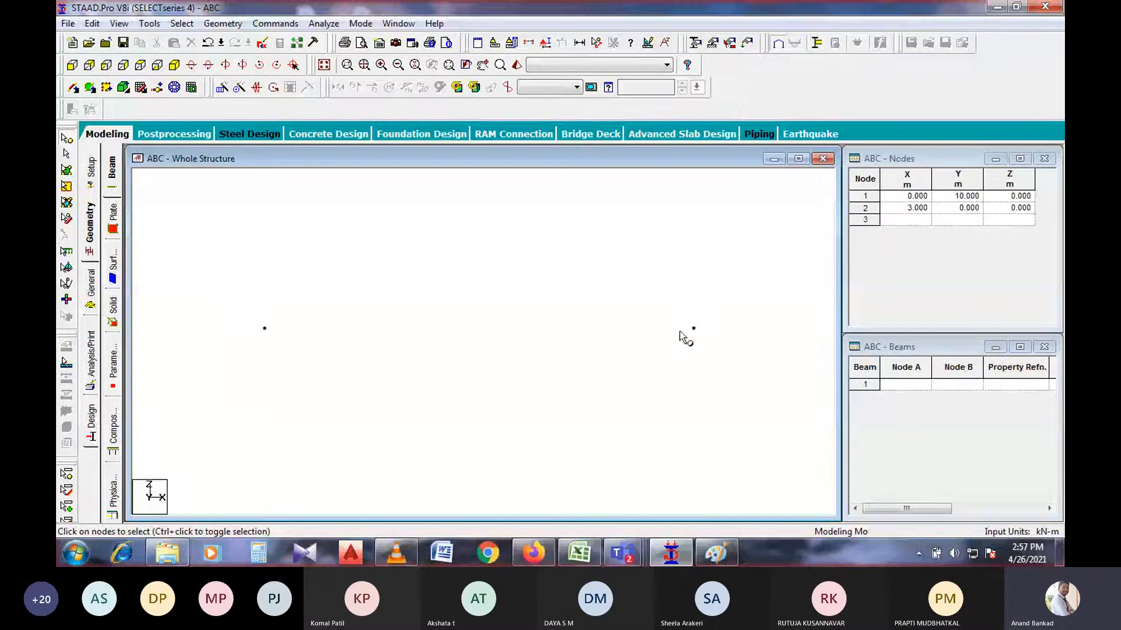
- Add a beam connecting node 1 to node 2
click(73, 90)
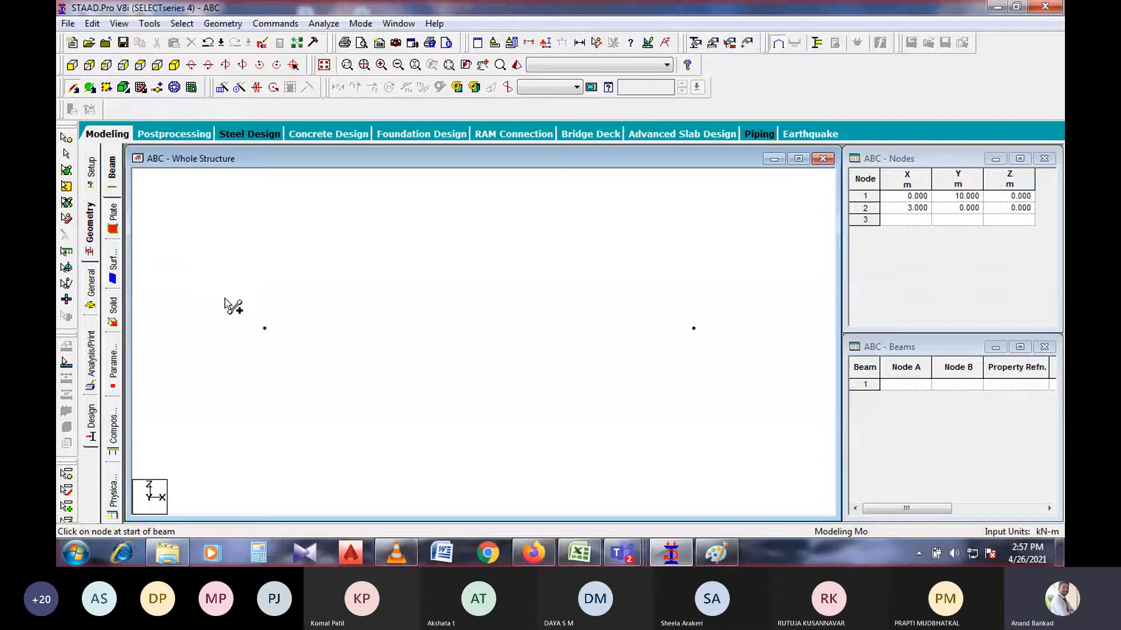
drag(265, 328, 290, 344)
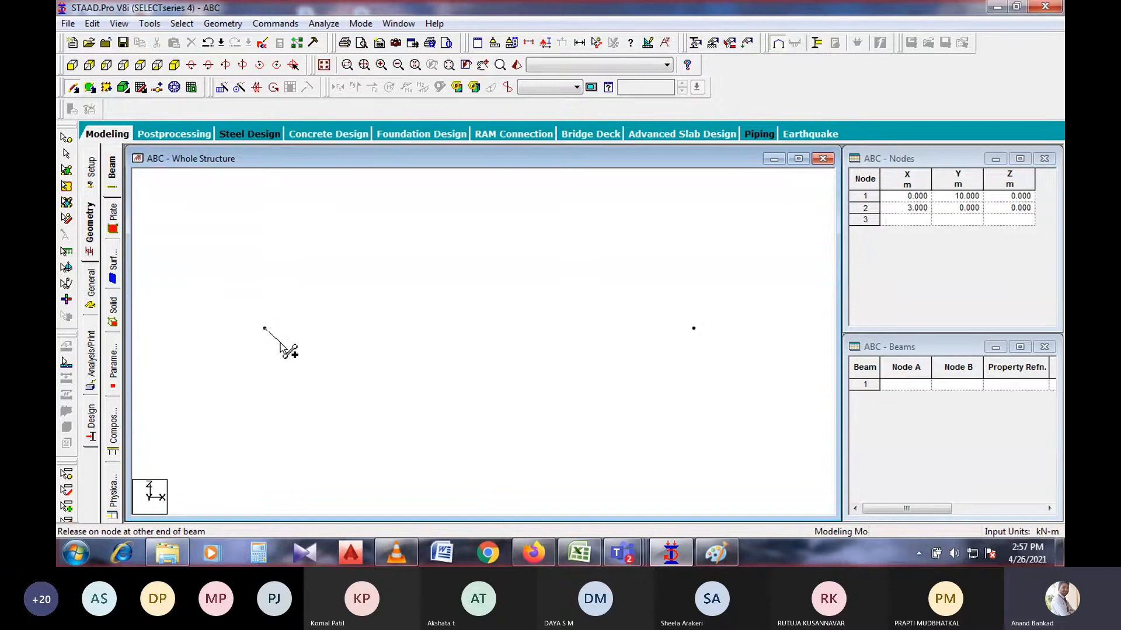
drag(280, 344, 694, 330)
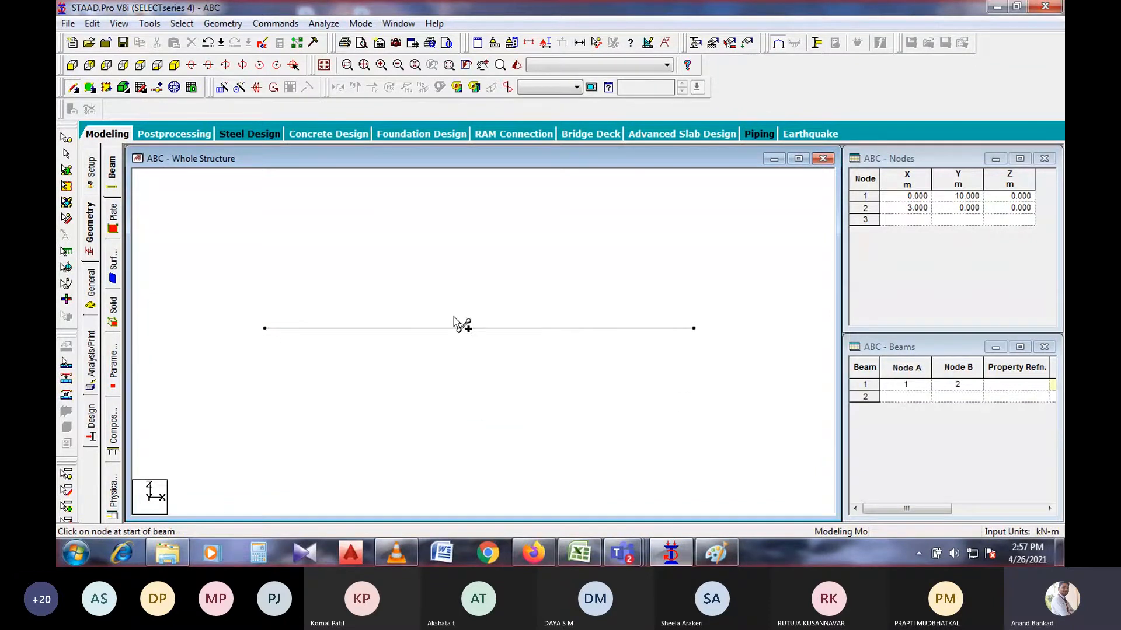
middle_drag(605, 382, 590, 301)
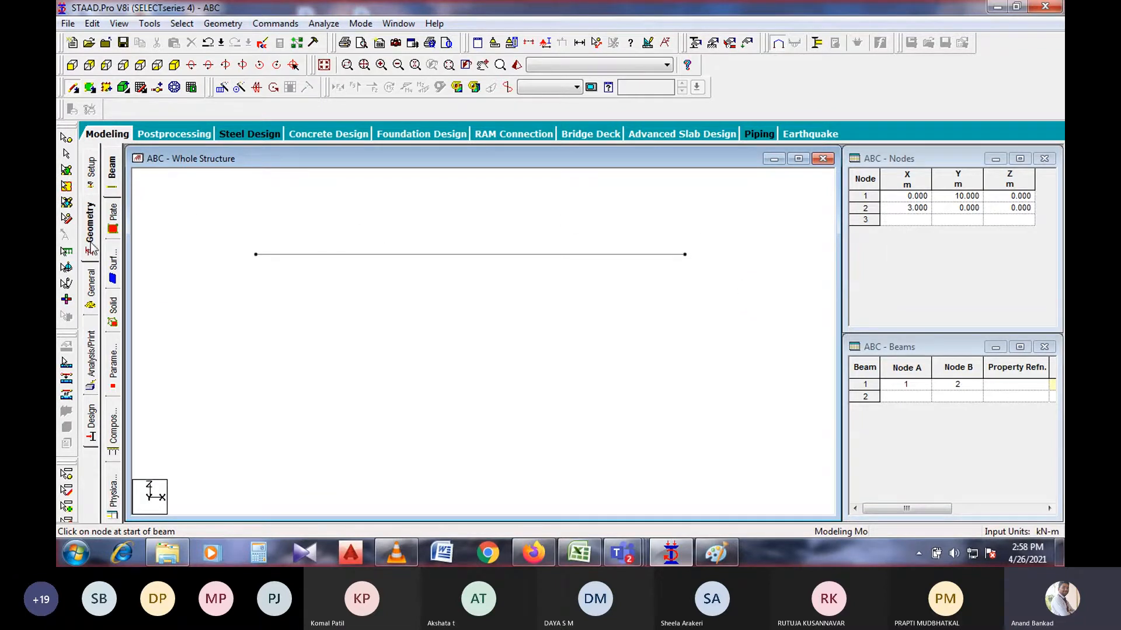
- Define a rectangular concrete section property with YD 0.4 m and ZD 0.23 m and add it to the section list
click(91, 283)
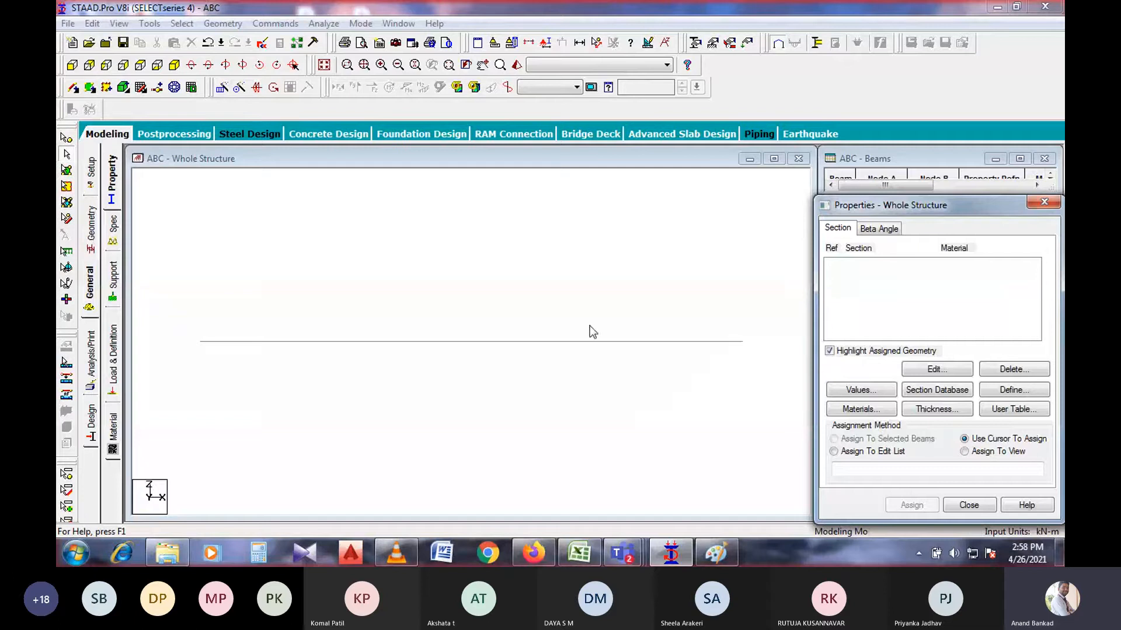
click(626, 339)
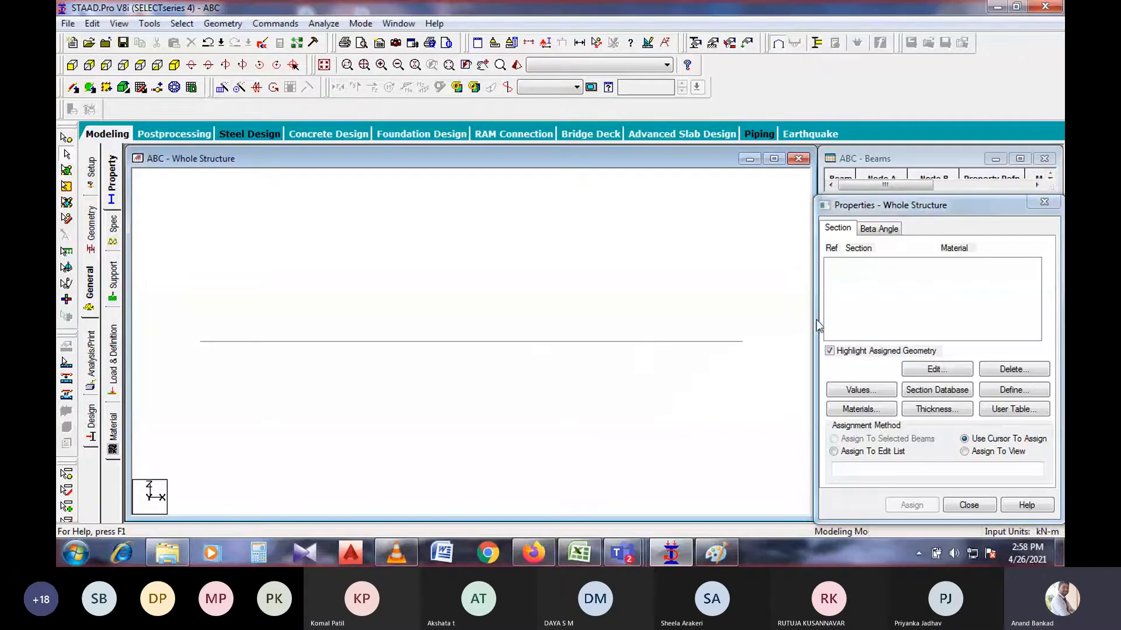
middle_drag(628, 309, 593, 273)
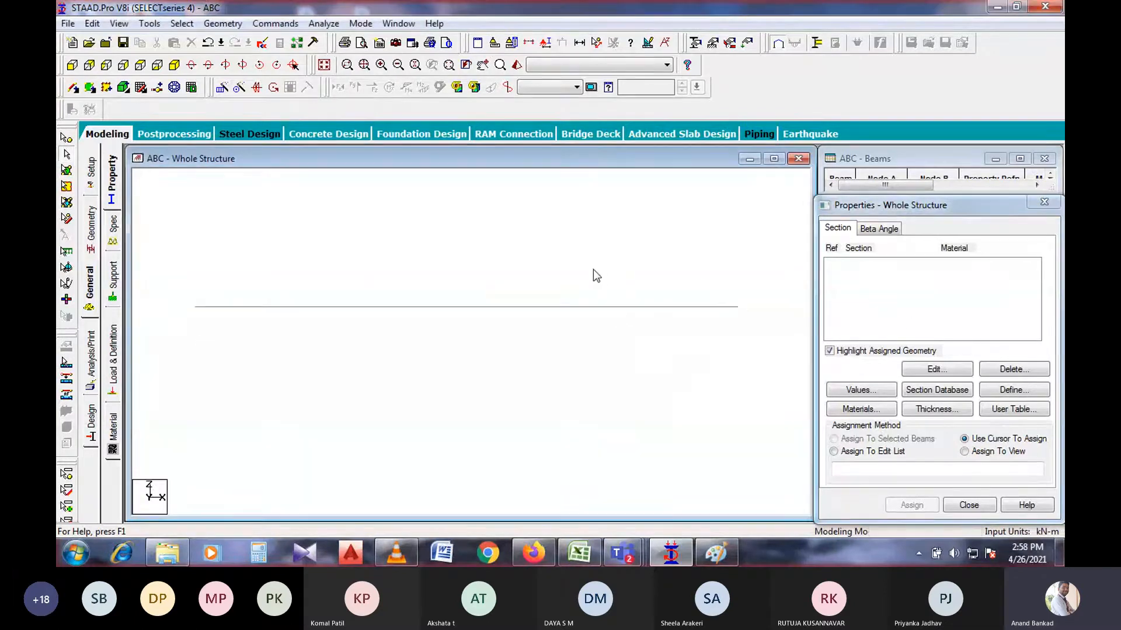
scroll(498, 282, down, 1)
click(1011, 391)
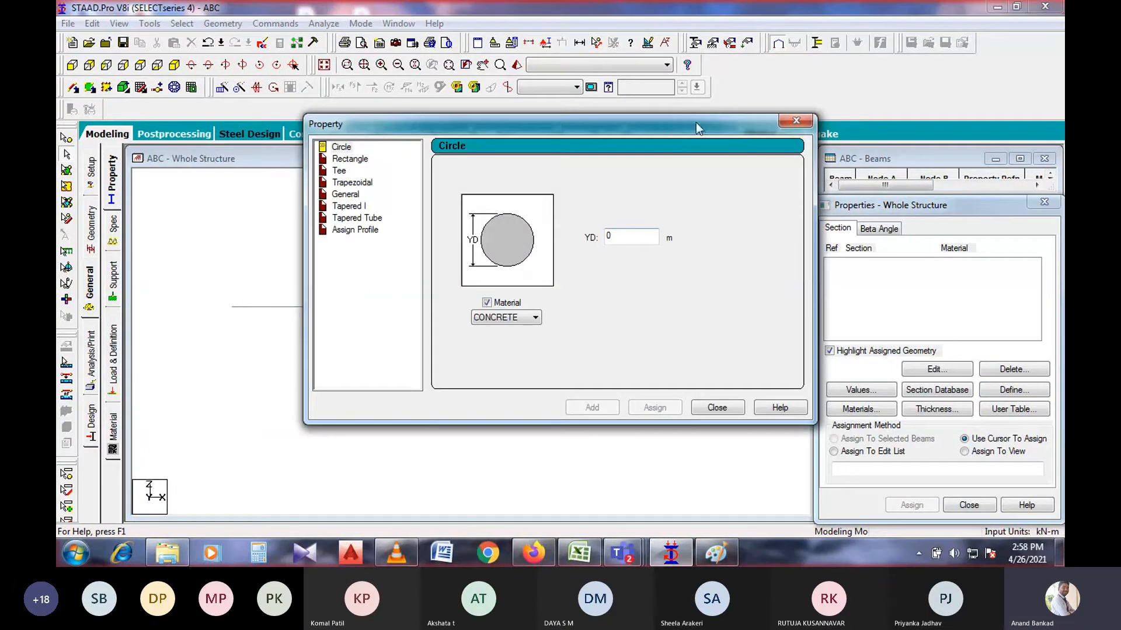
drag(696, 121, 916, 61)
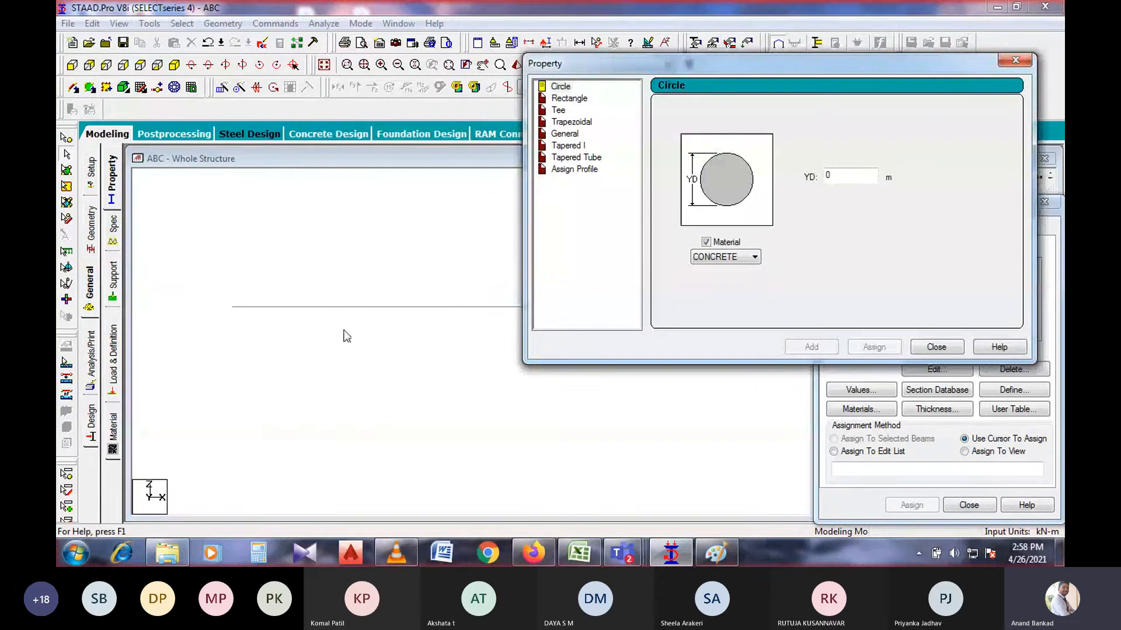
click(579, 101)
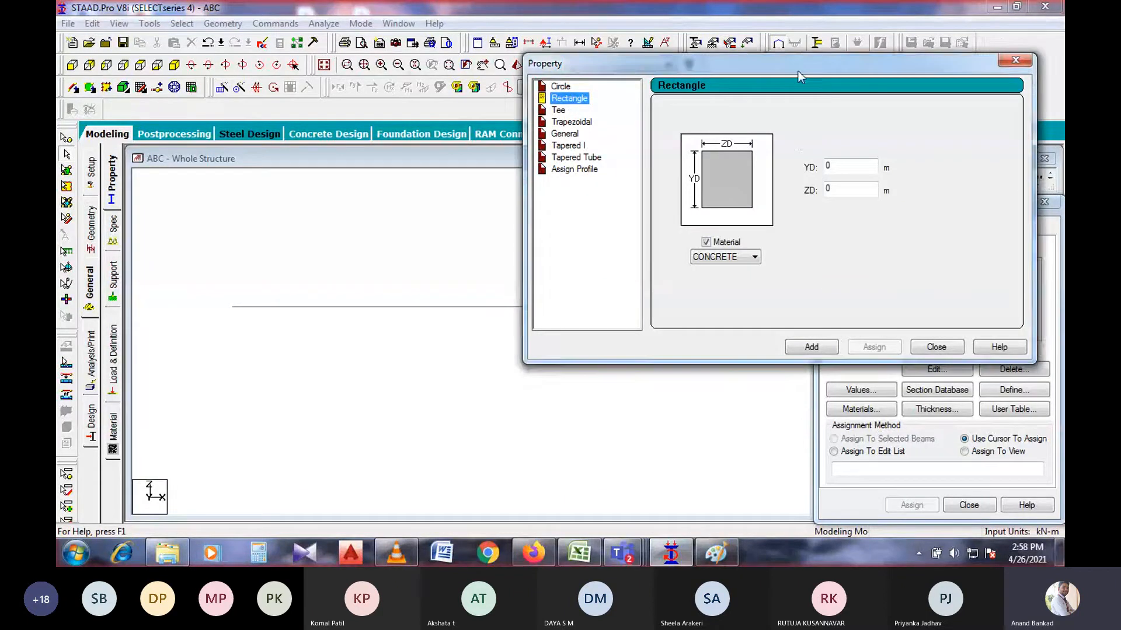
drag(797, 69, 689, 87)
click(728, 187)
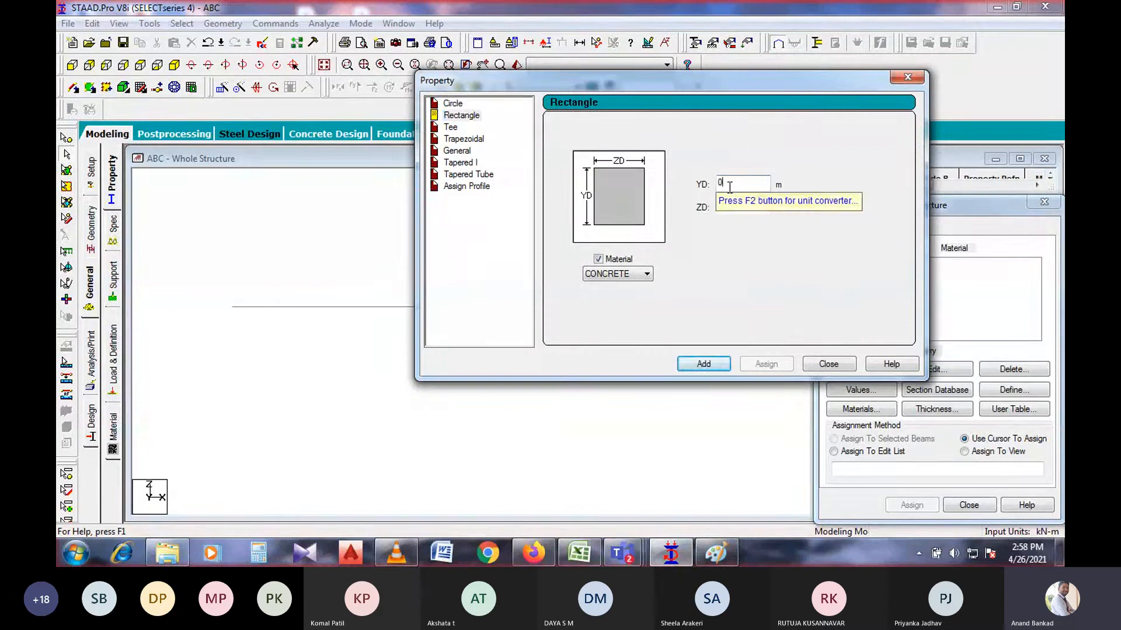
text(.4)
click(745, 204)
text(.23)
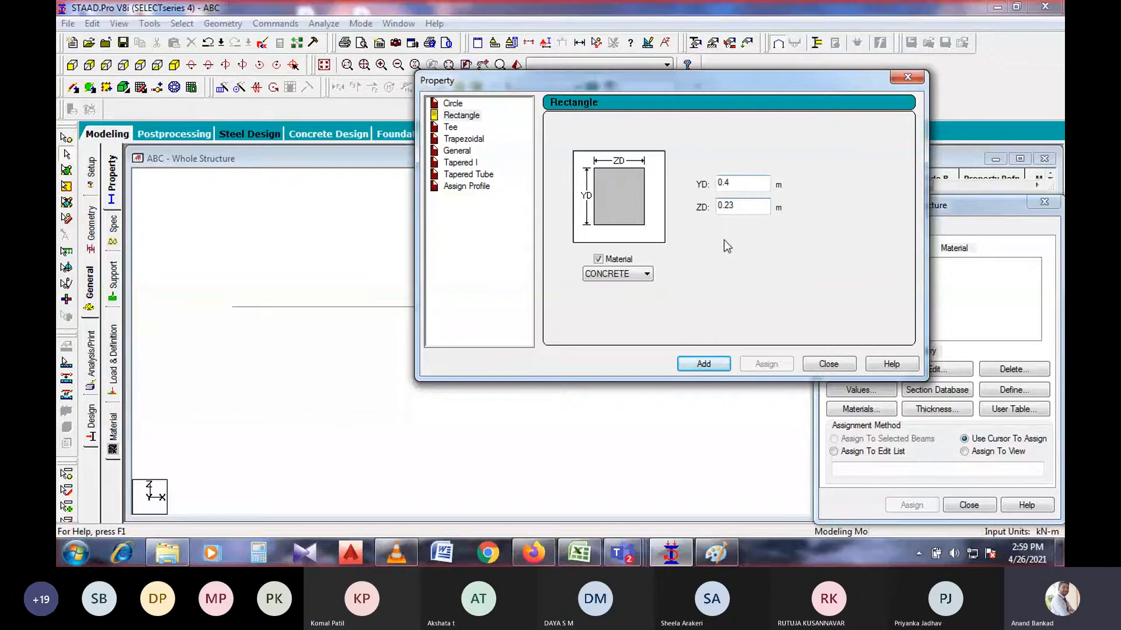
click(708, 366)
click(824, 368)
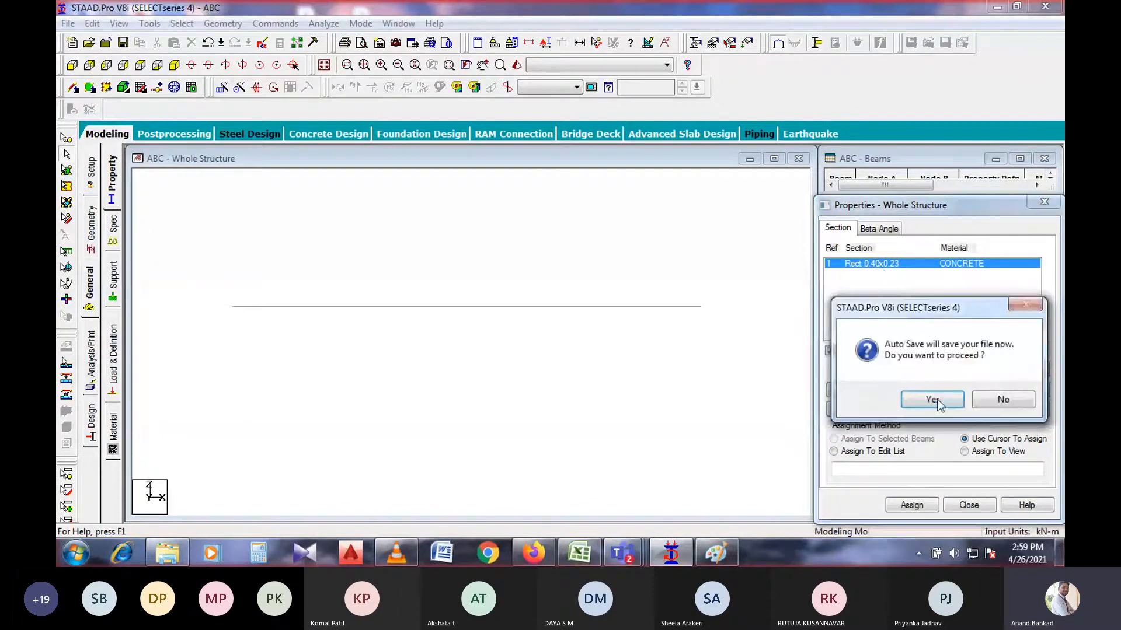
- Accept the auto save of the file and assign the Rect 0.40x0.23 concrete section to the selected beam
click(932, 400)
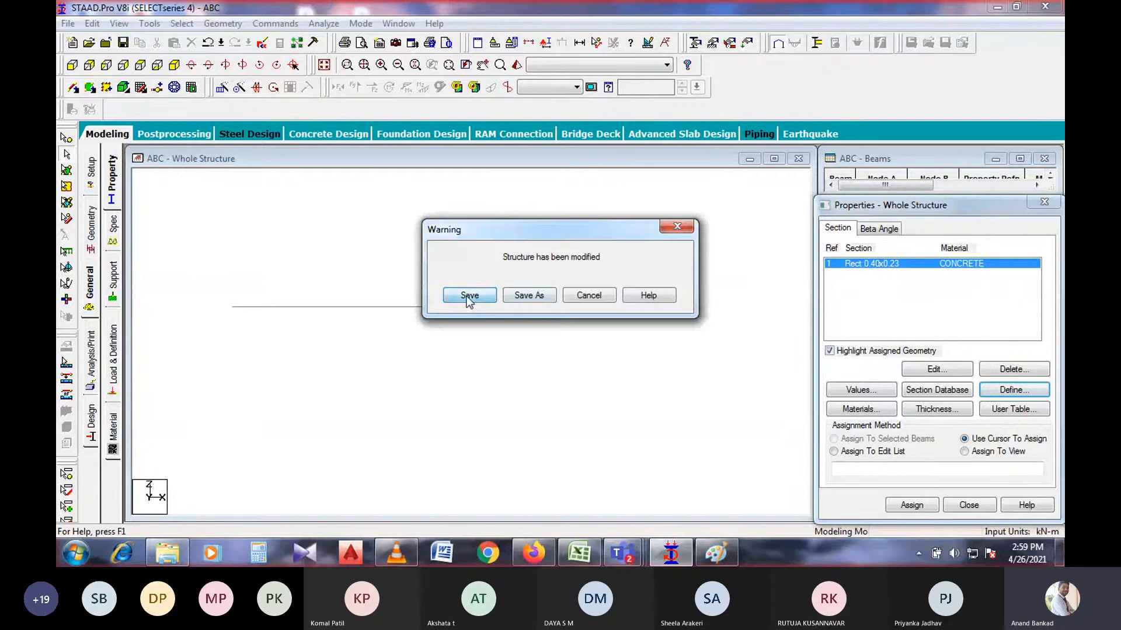
click(469, 296)
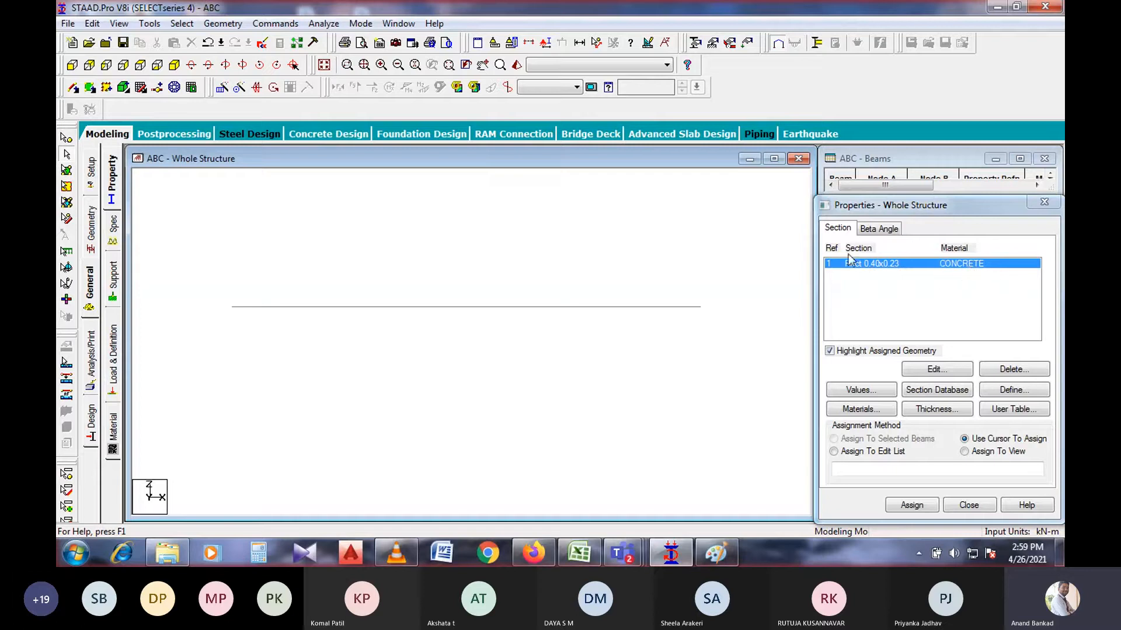
click(684, 308)
click(788, 305)
click(845, 293)
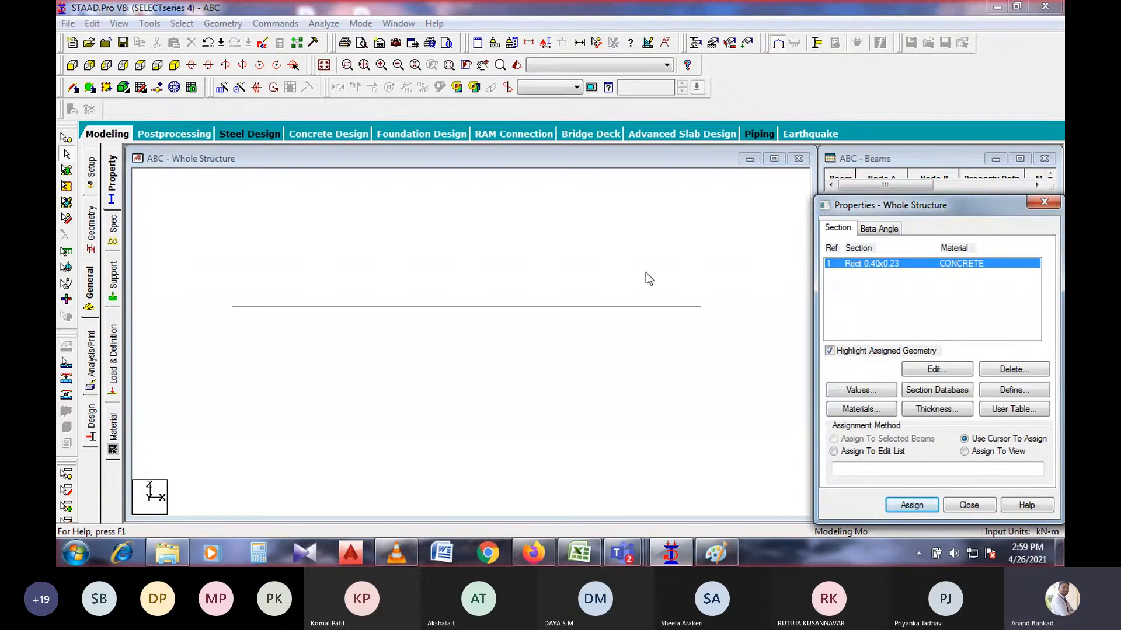
click(599, 307)
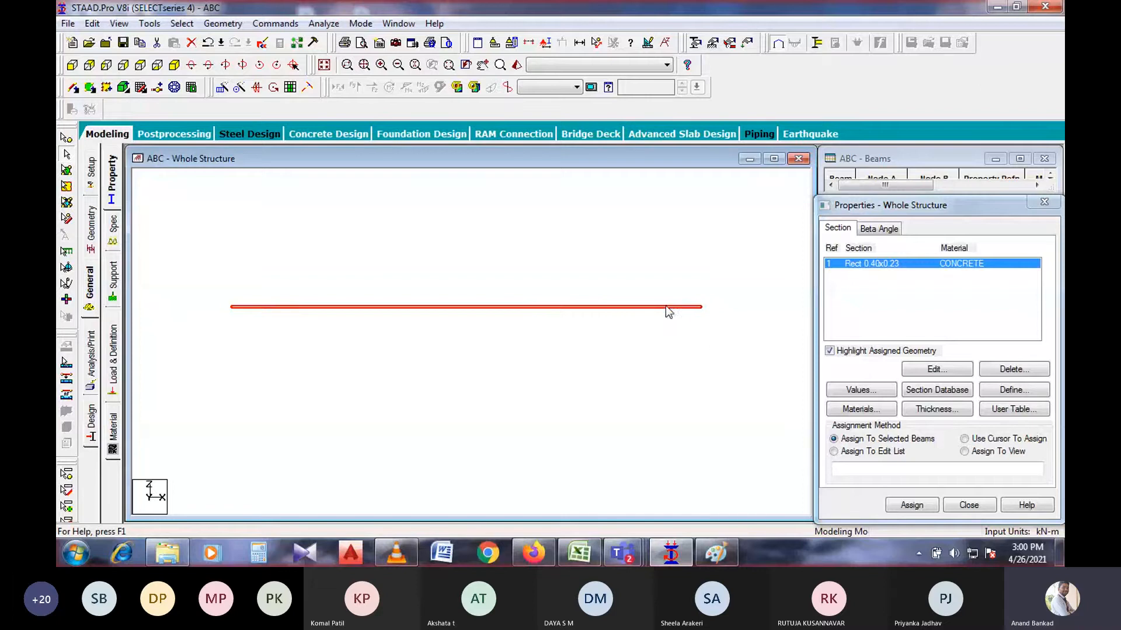
click(921, 506)
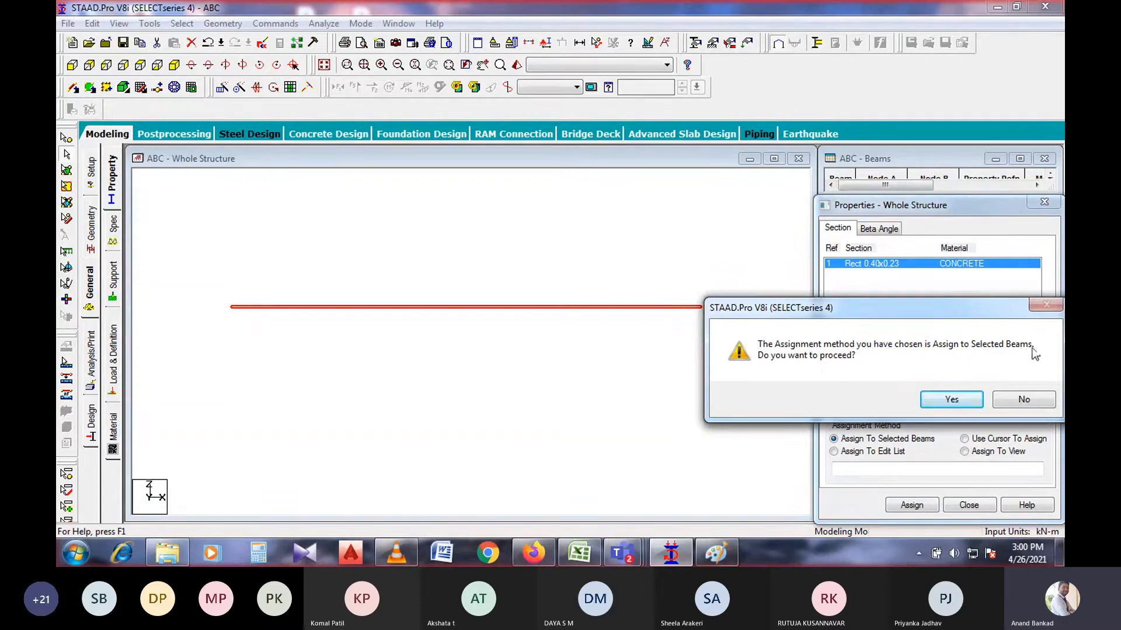
click(950, 400)
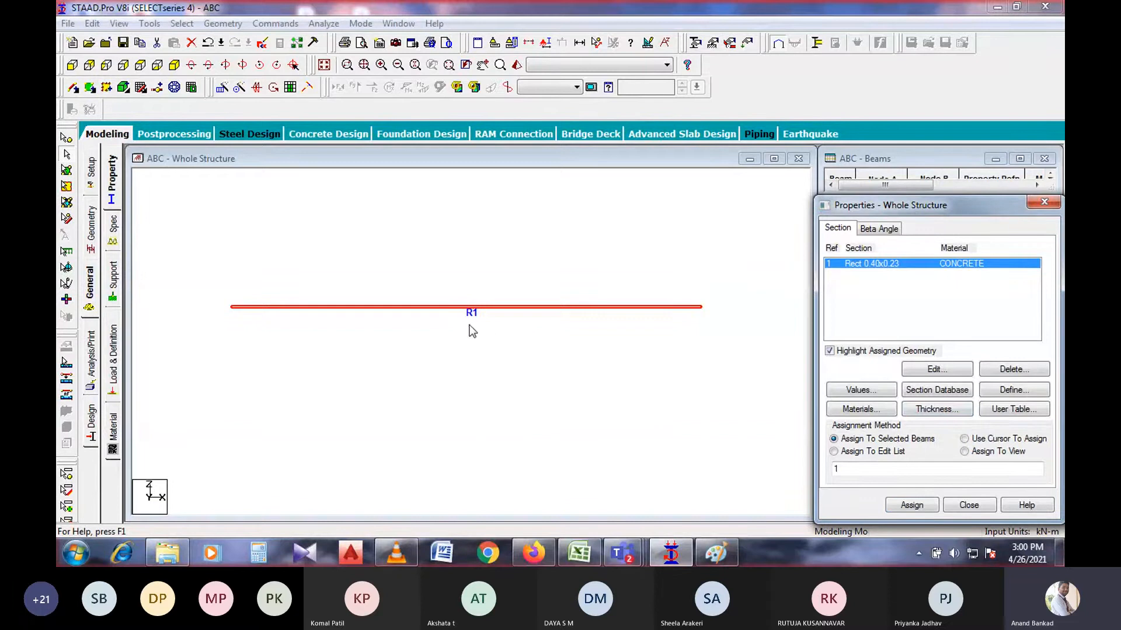
click(473, 327)
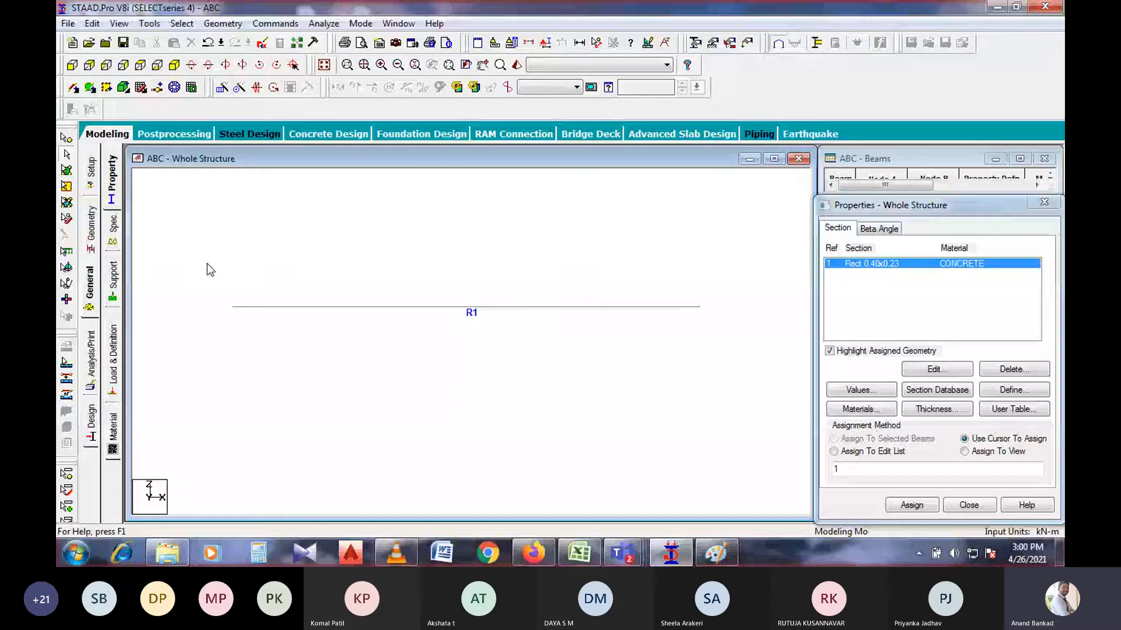
- Open the support settings for the structure and select the beam's two end nodes one after the other
click(112, 280)
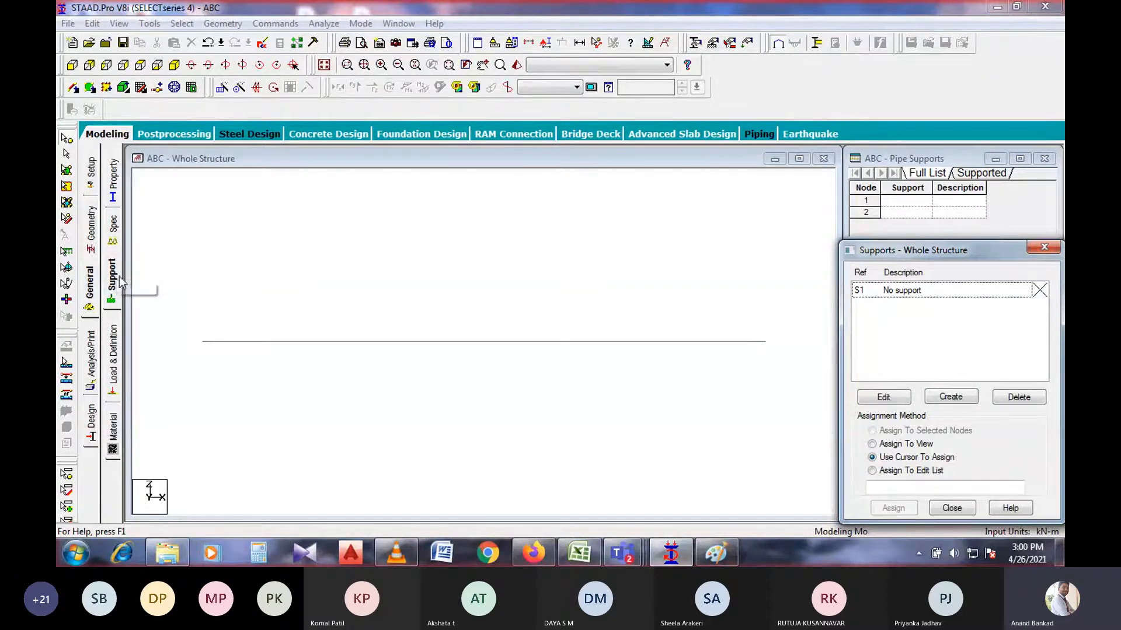
drag(186, 320, 219, 370)
drag(751, 320, 782, 376)
drag(180, 306, 235, 375)
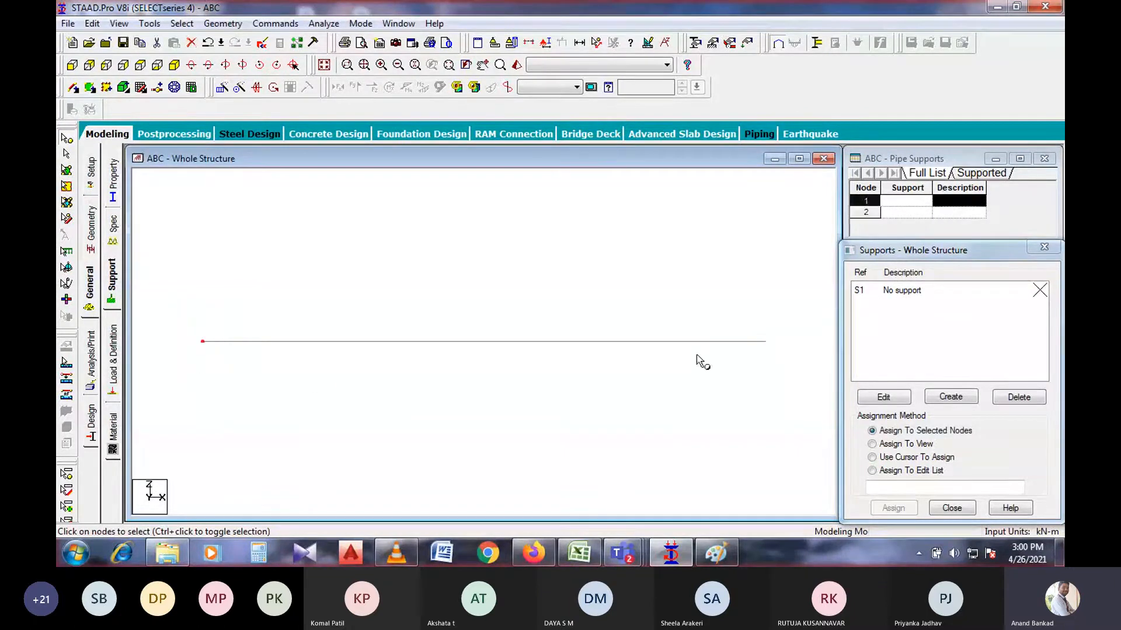
drag(756, 322, 781, 374)
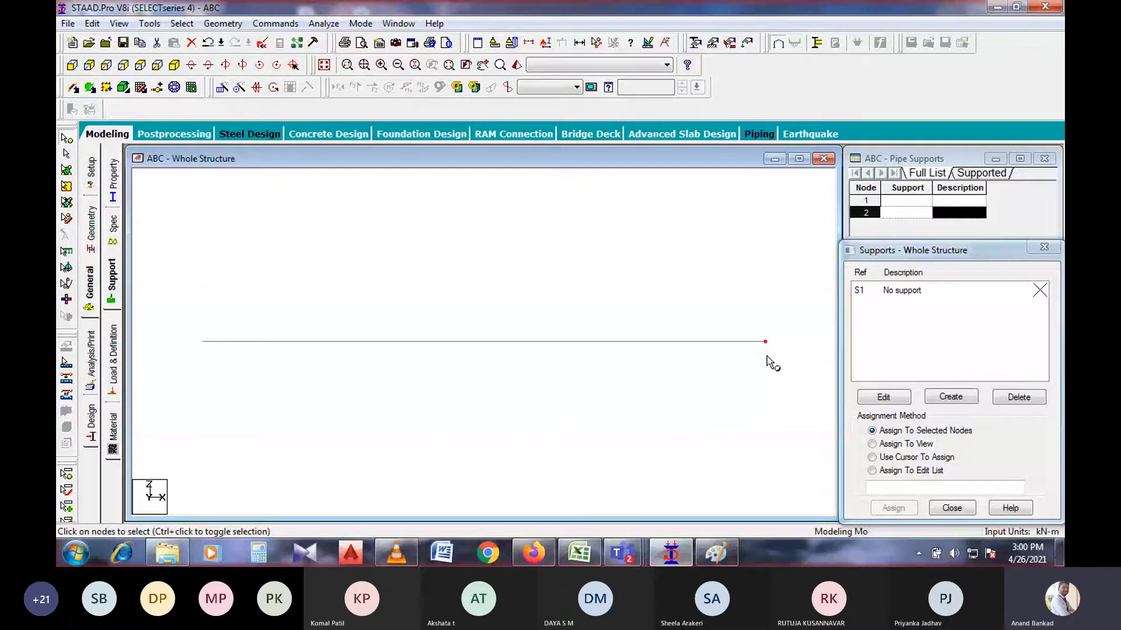
- Start a new support and examine the restraints of the Fixed, Pinned and Fixed But types, trying the MZ and FZ releases
click(952, 397)
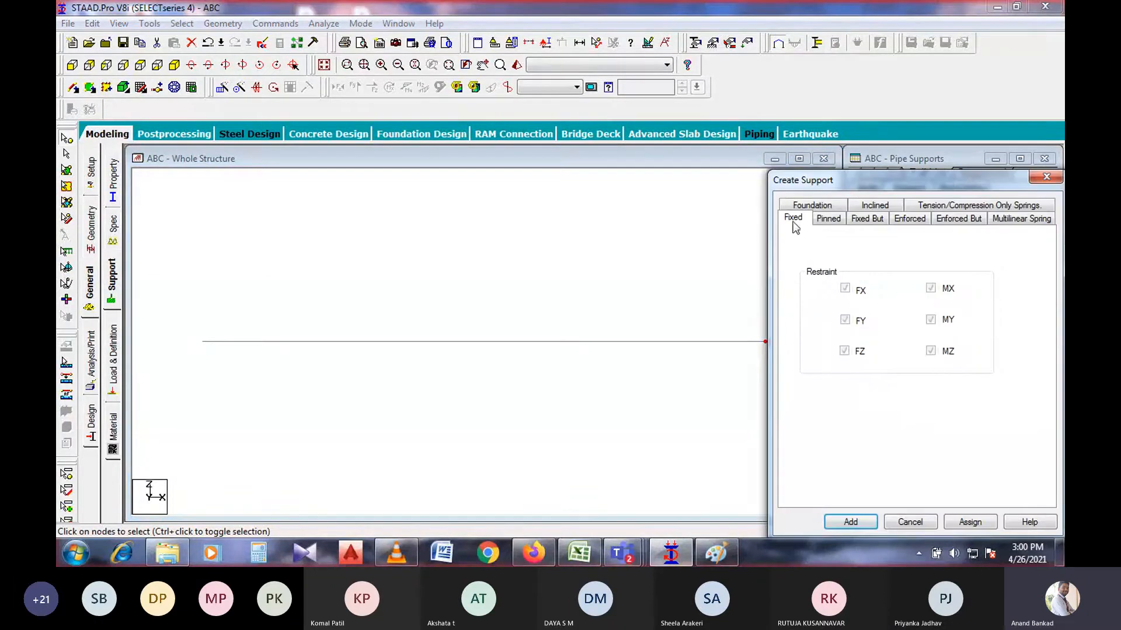
click(829, 221)
click(867, 220)
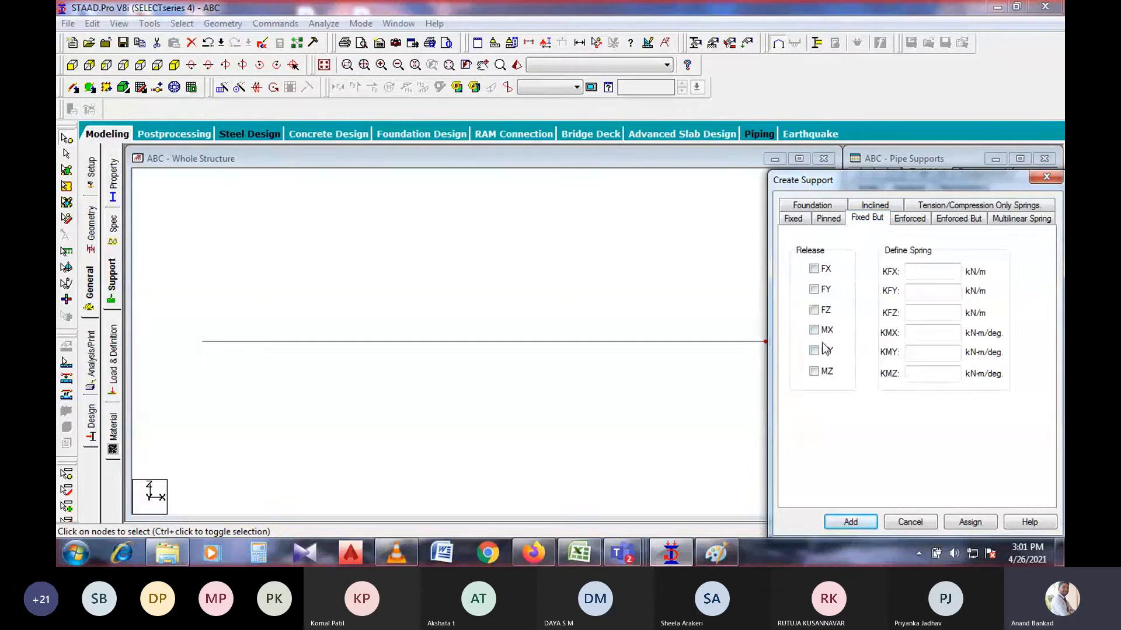
click(819, 372)
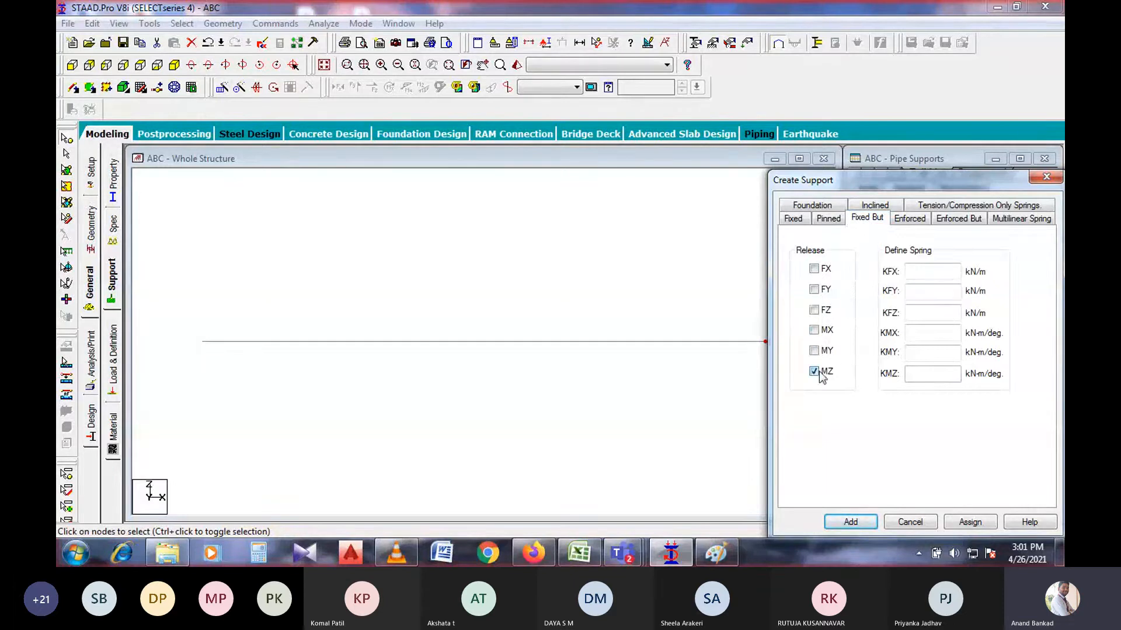
click(814, 311)
click(815, 310)
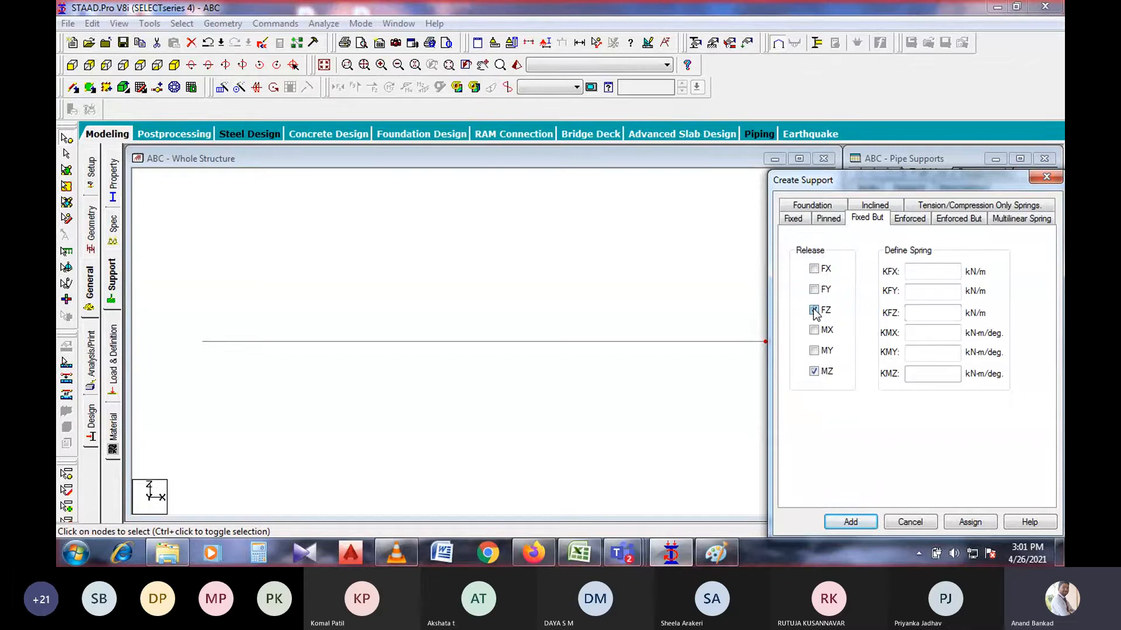
click(814, 372)
click(828, 220)
click(792, 222)
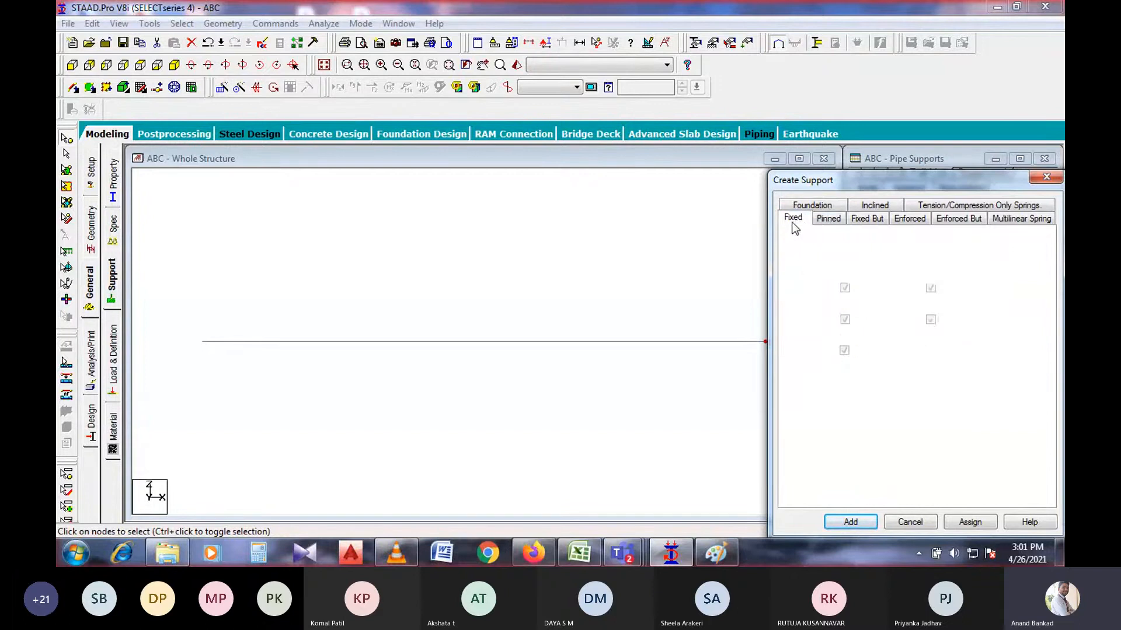
- Compare the pinned and fixed restraints once more and add a fixed support to the support list
click(820, 220)
click(793, 219)
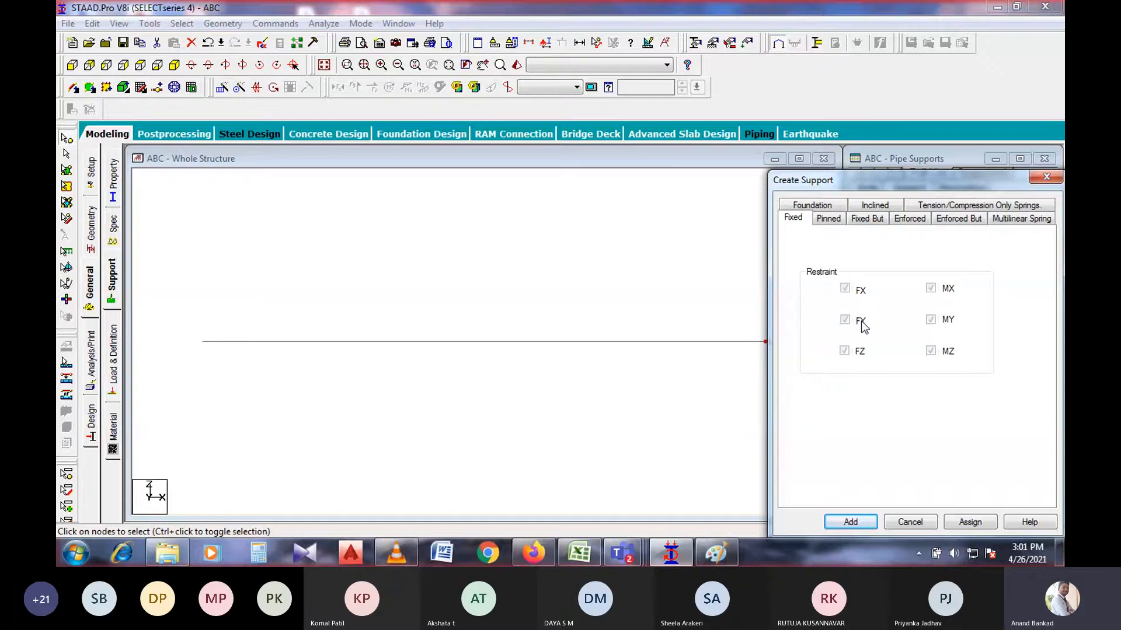
click(851, 522)
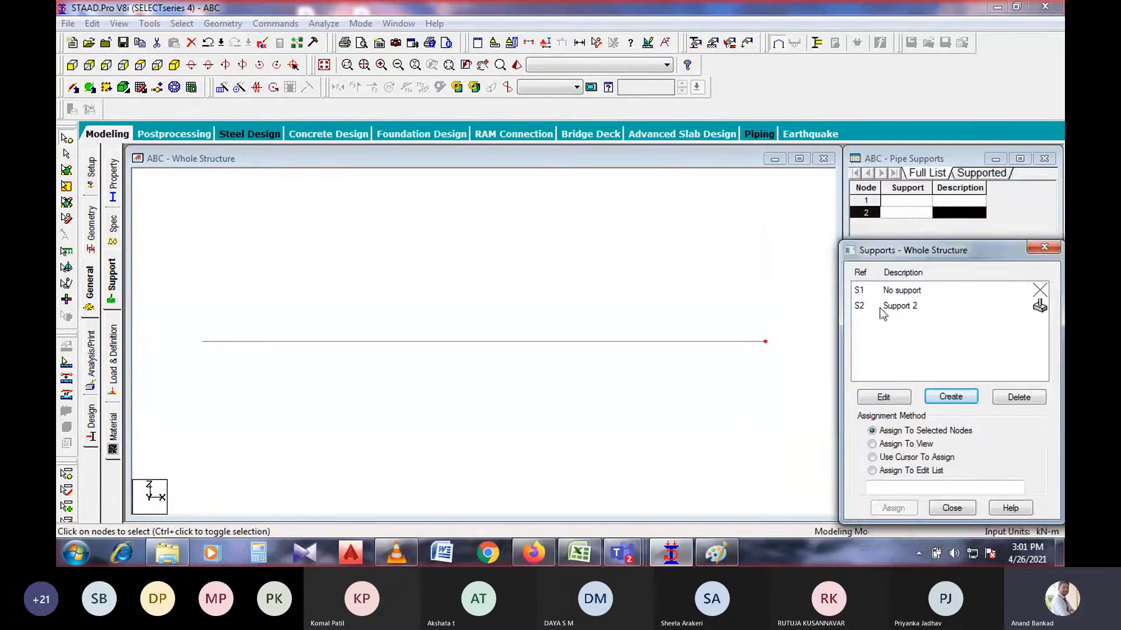
- Create a pinned support and add it to the support list
click(939, 402)
click(828, 220)
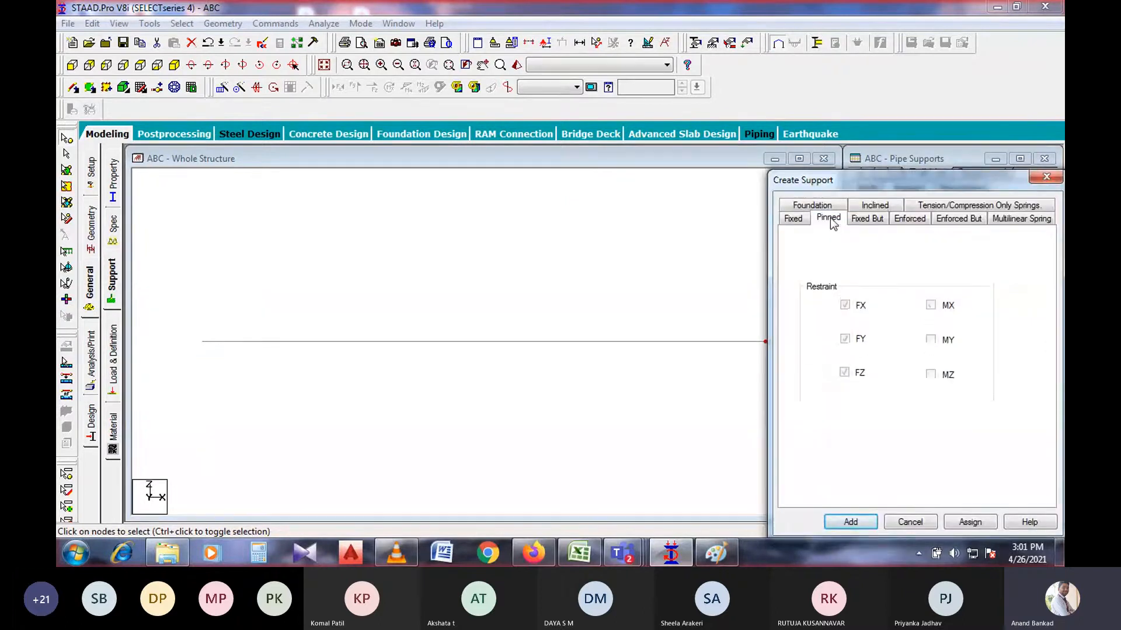
click(852, 522)
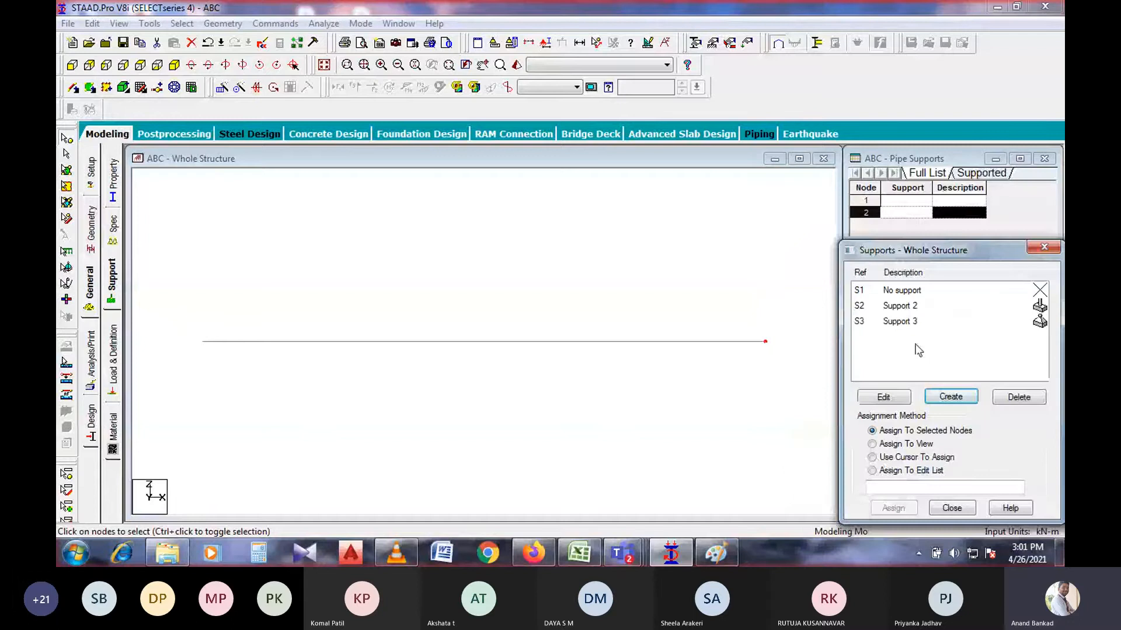
- Assign the fixed support, Support 2, to node 1 at the beam's start using the selected-nodes method
click(870, 358)
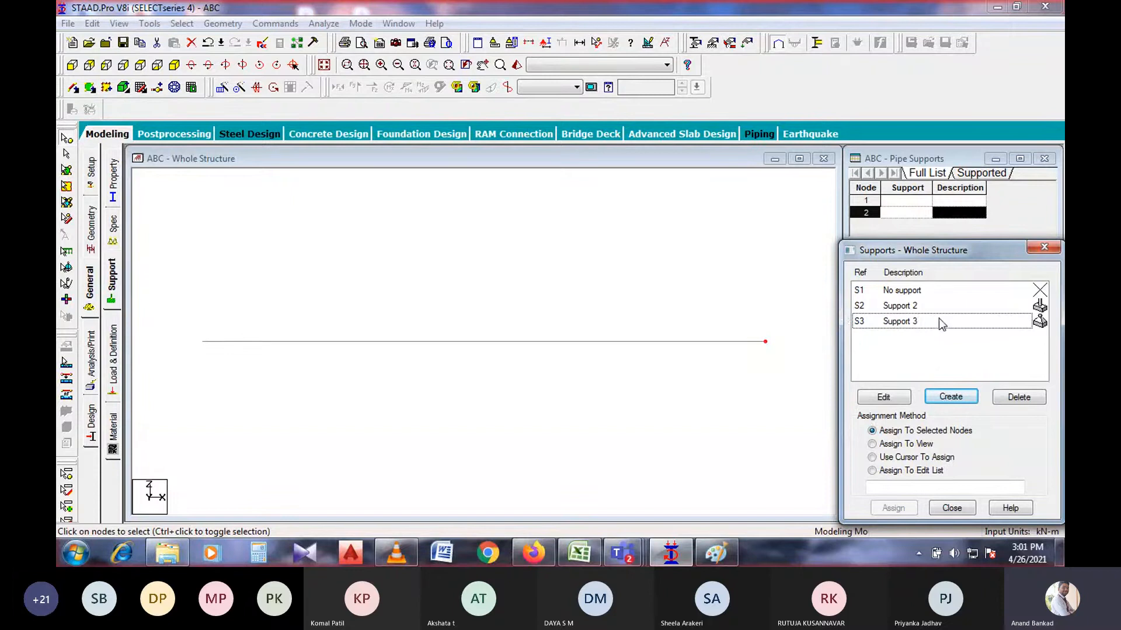
click(890, 309)
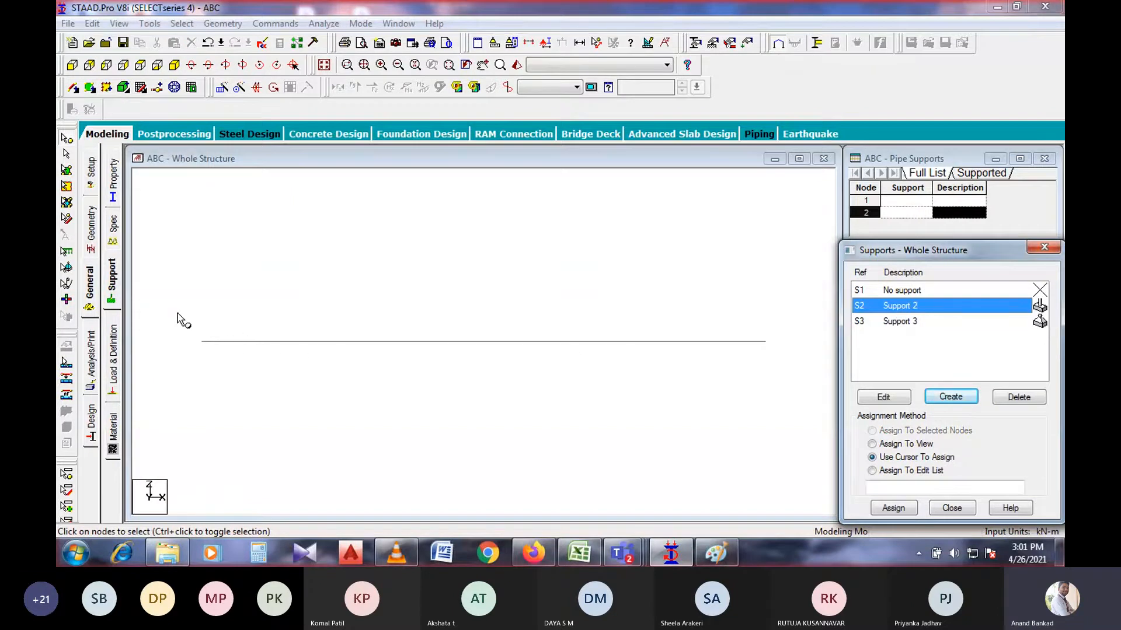
drag(177, 313, 243, 384)
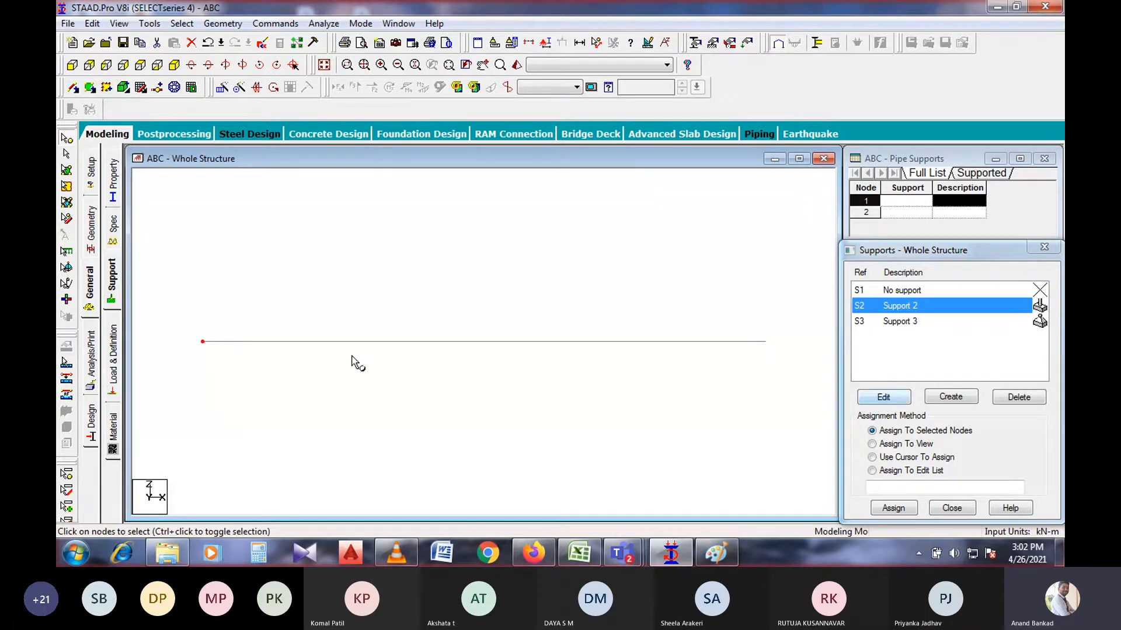
click(893, 508)
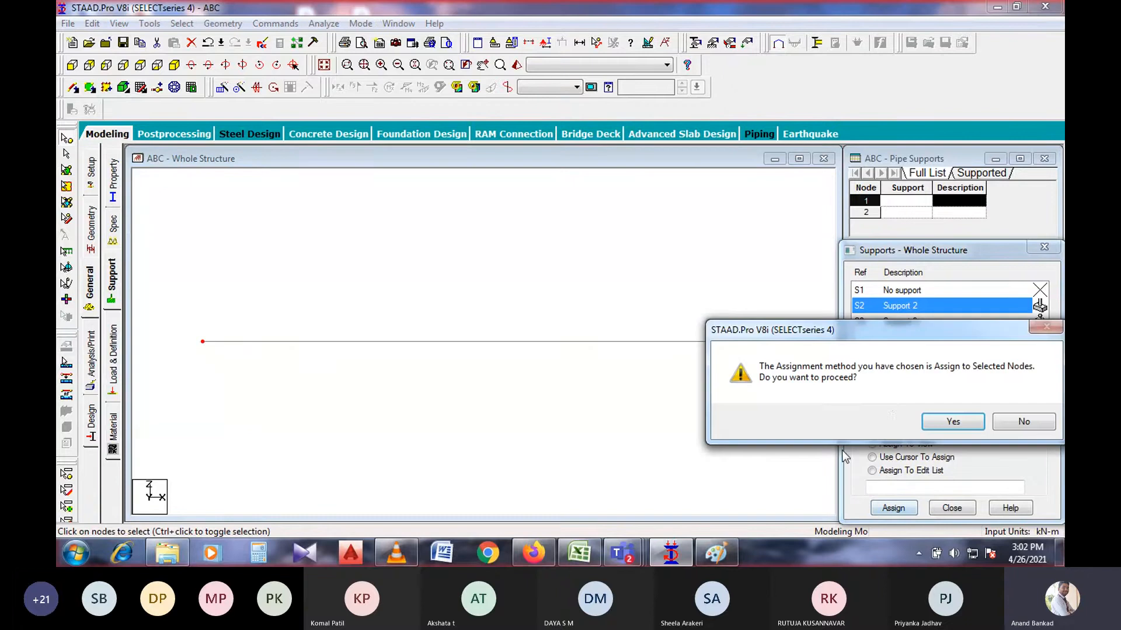
click(952, 421)
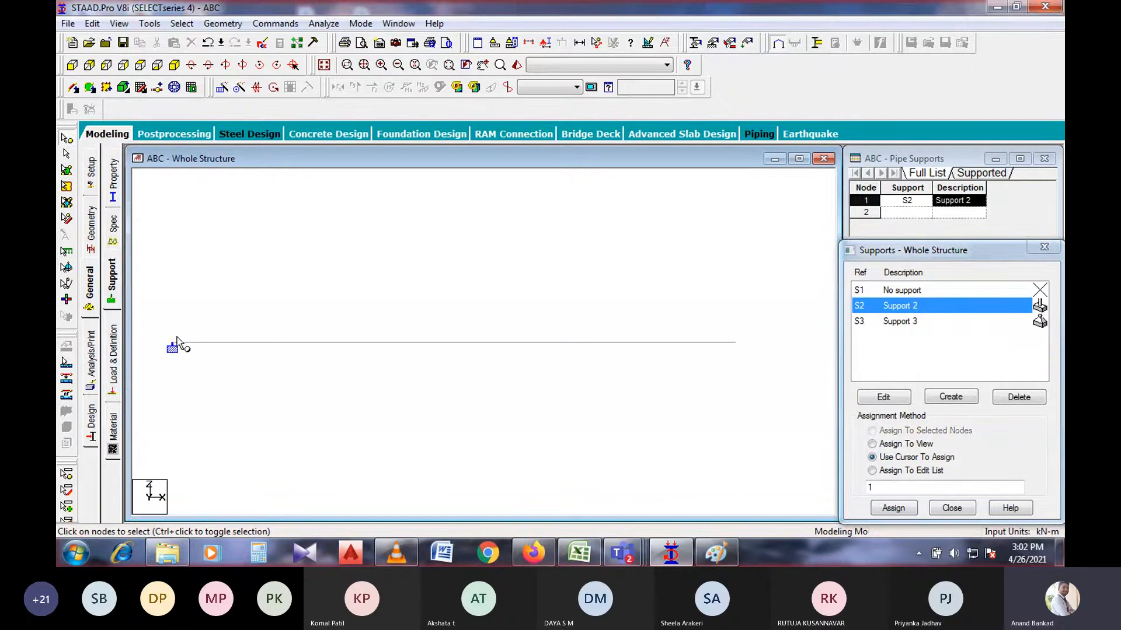
- Assign the pinned support, Support 3, to node 2 at the beam's other end using the selected-nodes method
click(916, 322)
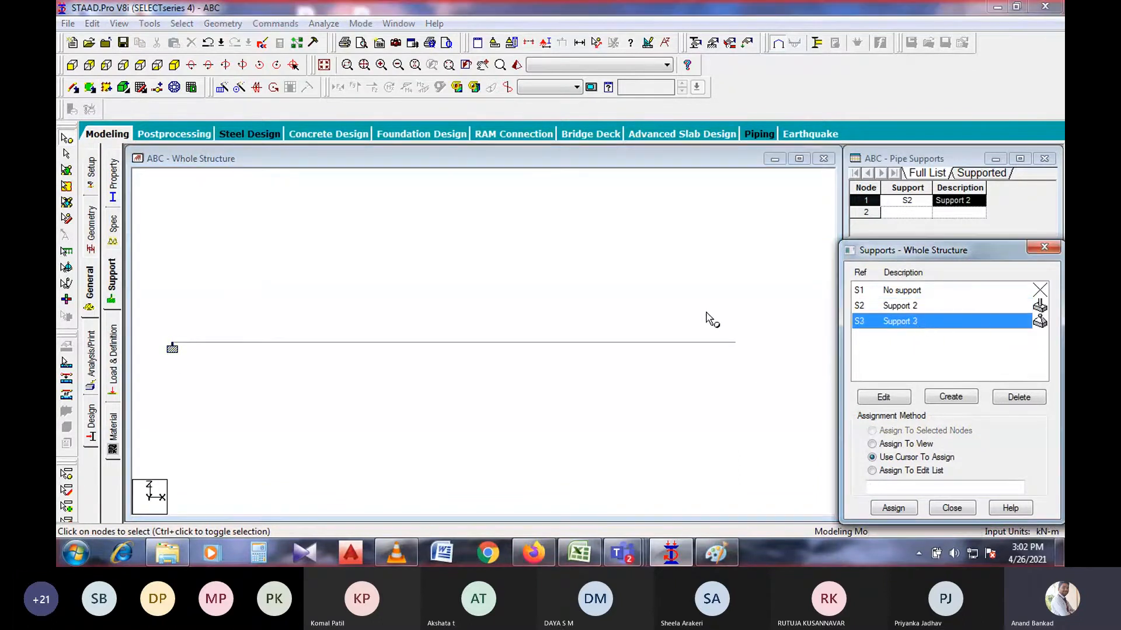
drag(707, 312, 765, 382)
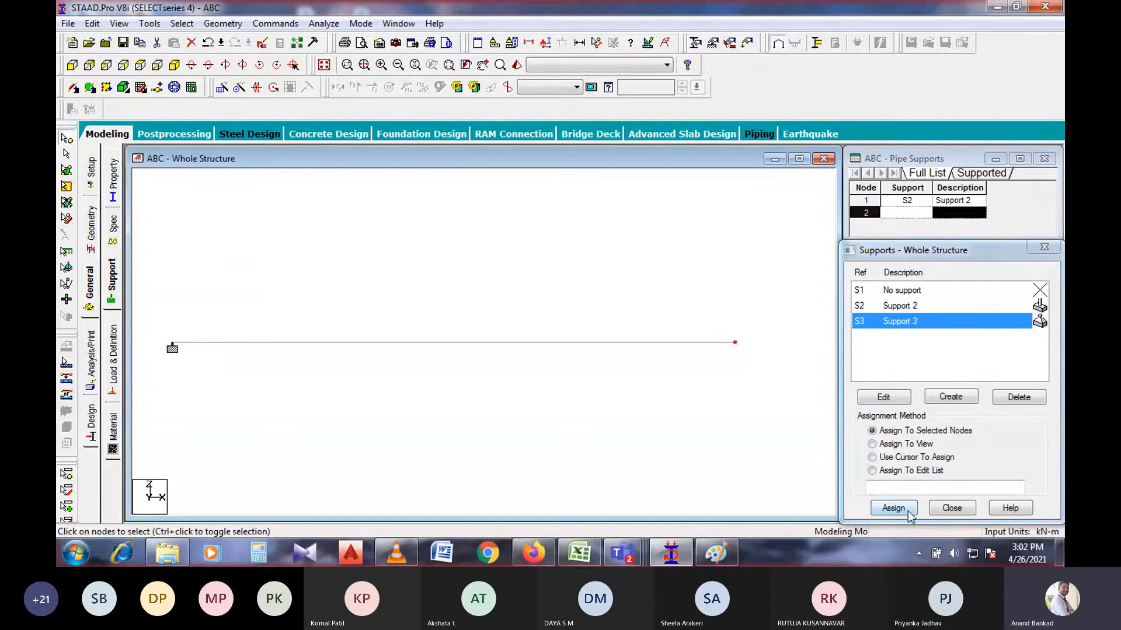
click(907, 509)
click(951, 422)
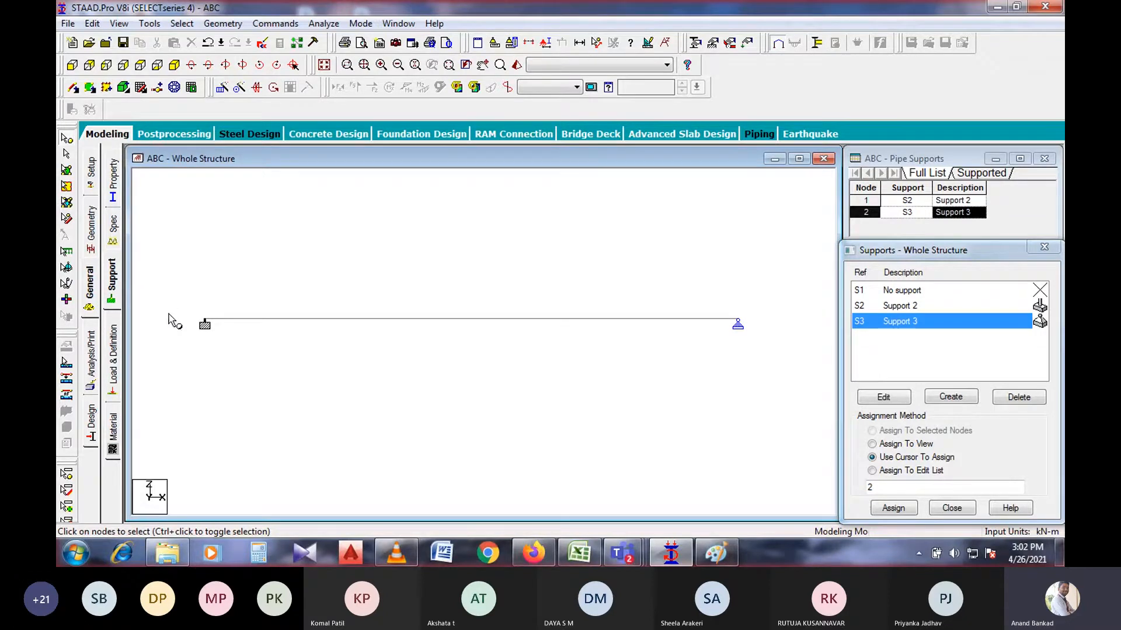
- Open the load and definition settings and review the available definition types
click(112, 359)
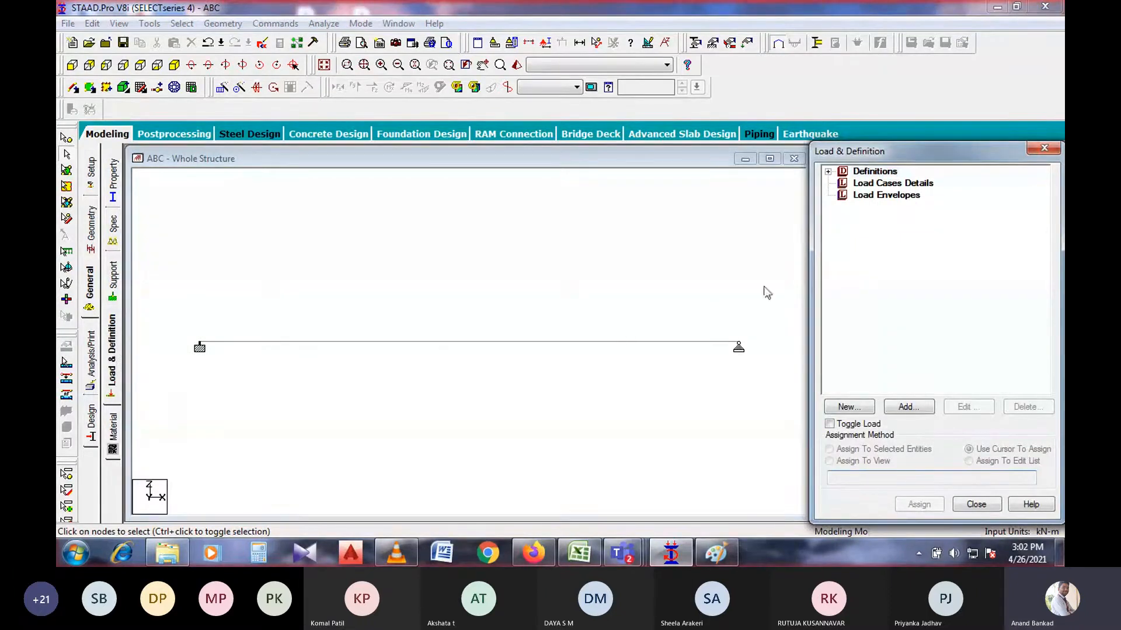
click(829, 172)
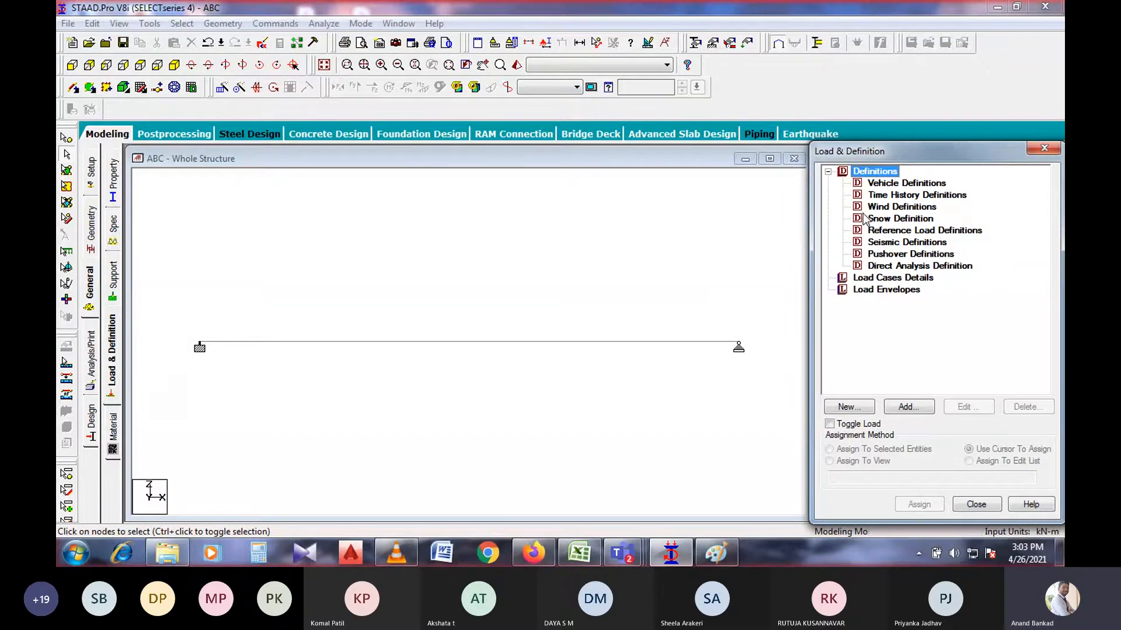
click(828, 171)
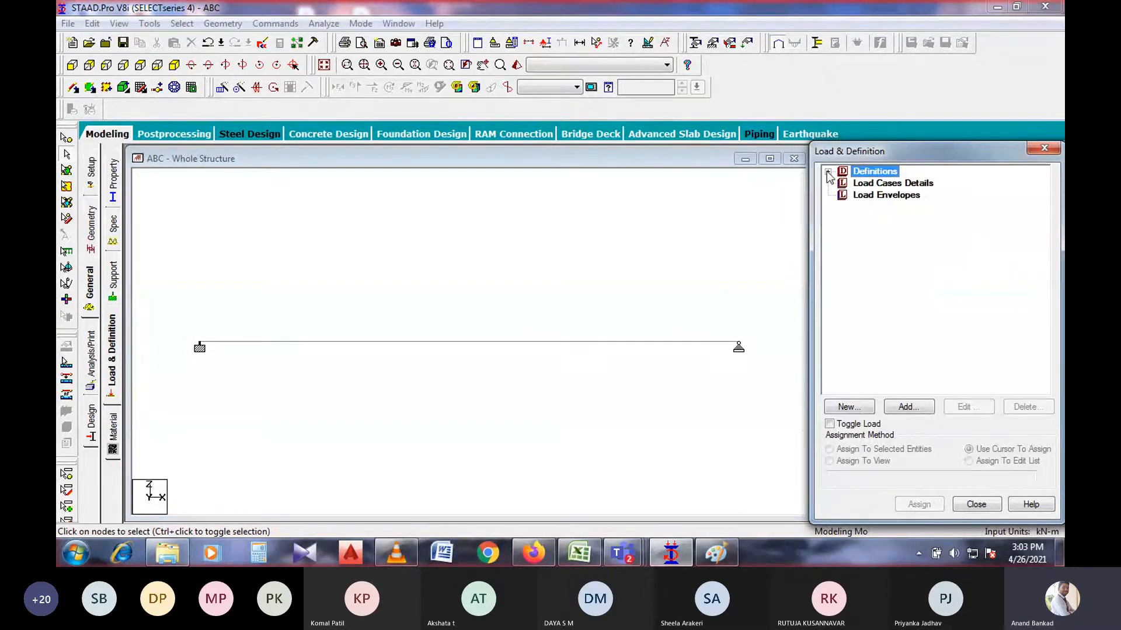
- Add primary load case 1 with loading type Dead and title DL, accepting the auto save of the file
click(877, 185)
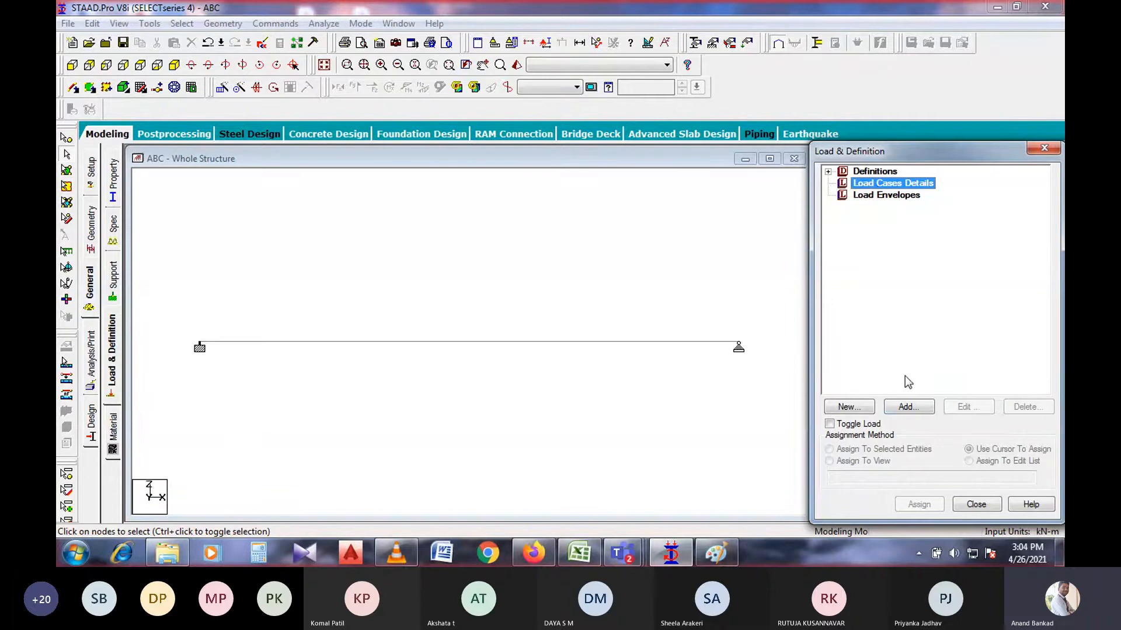
click(905, 408)
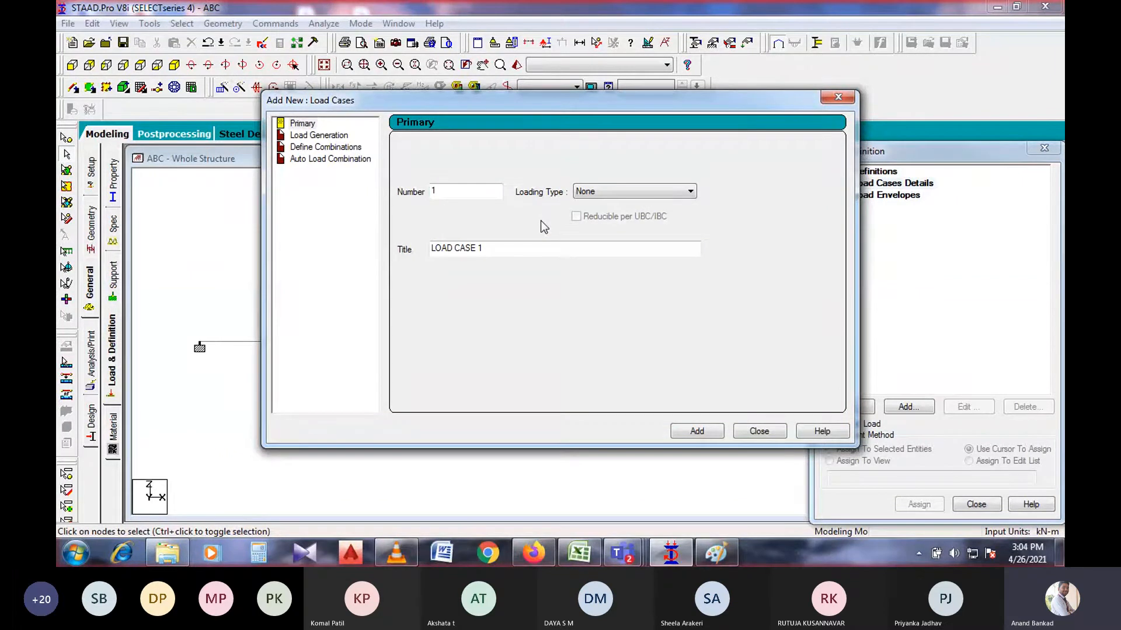
click(599, 193)
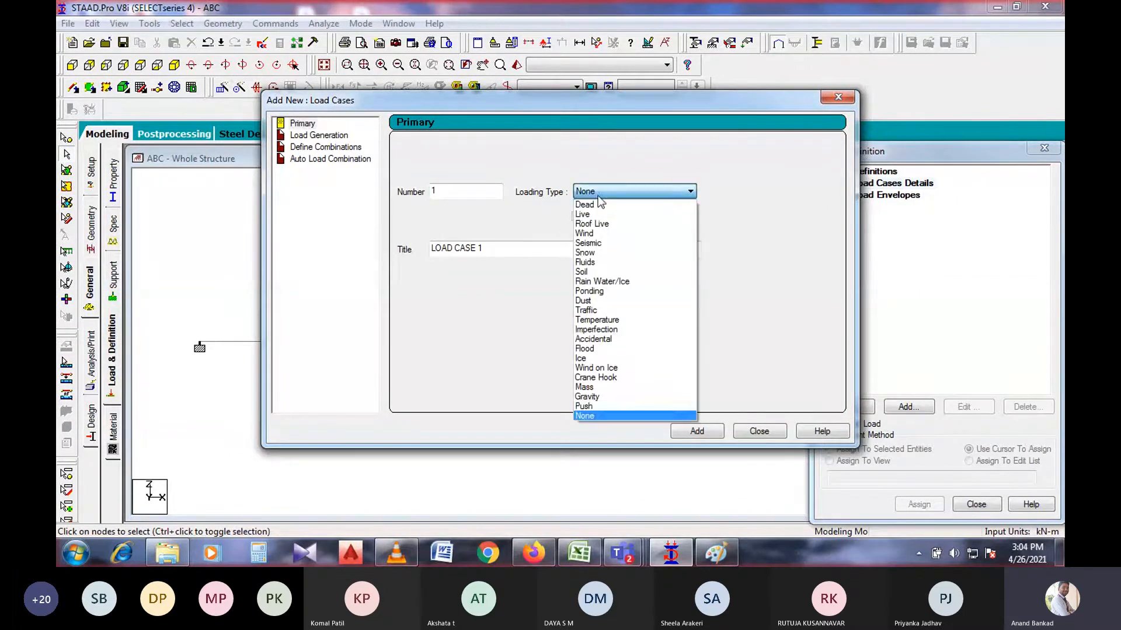
click(598, 205)
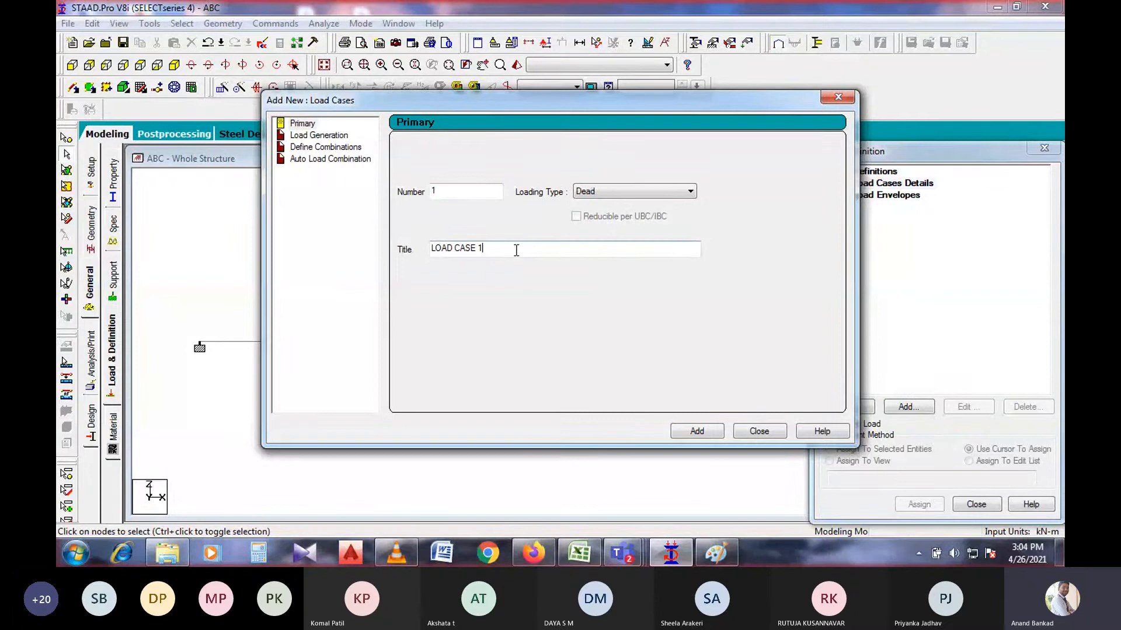
click(524, 307)
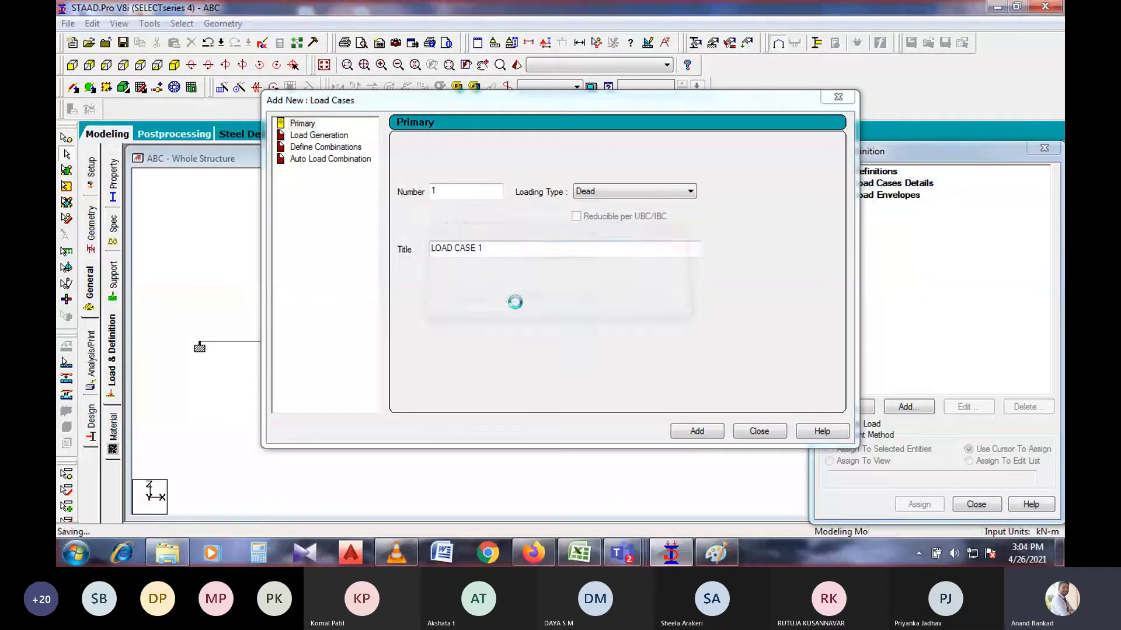
drag(487, 248, 413, 245)
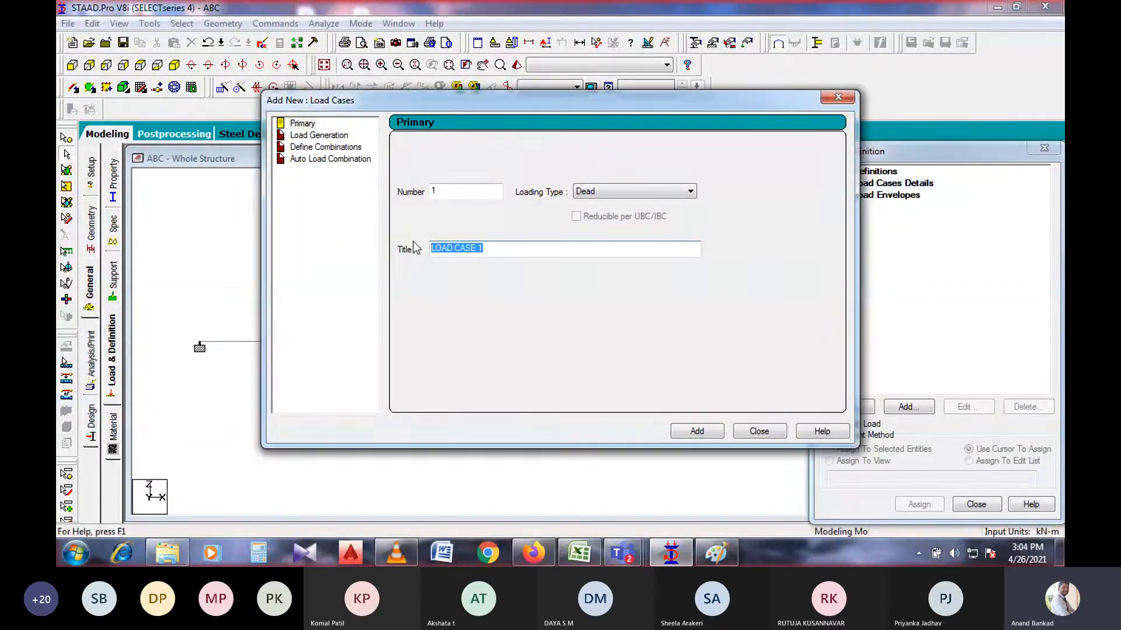
text(DL)
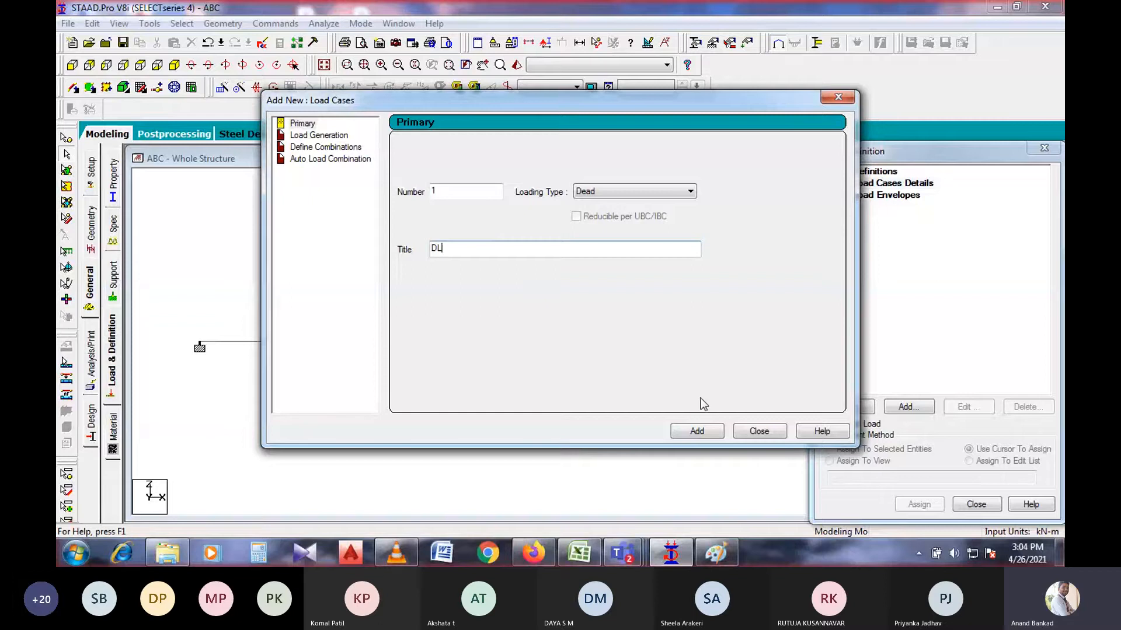
click(710, 434)
- Add primary load case 2 with loading type Live and title LL, and finish adding load cases
click(648, 193)
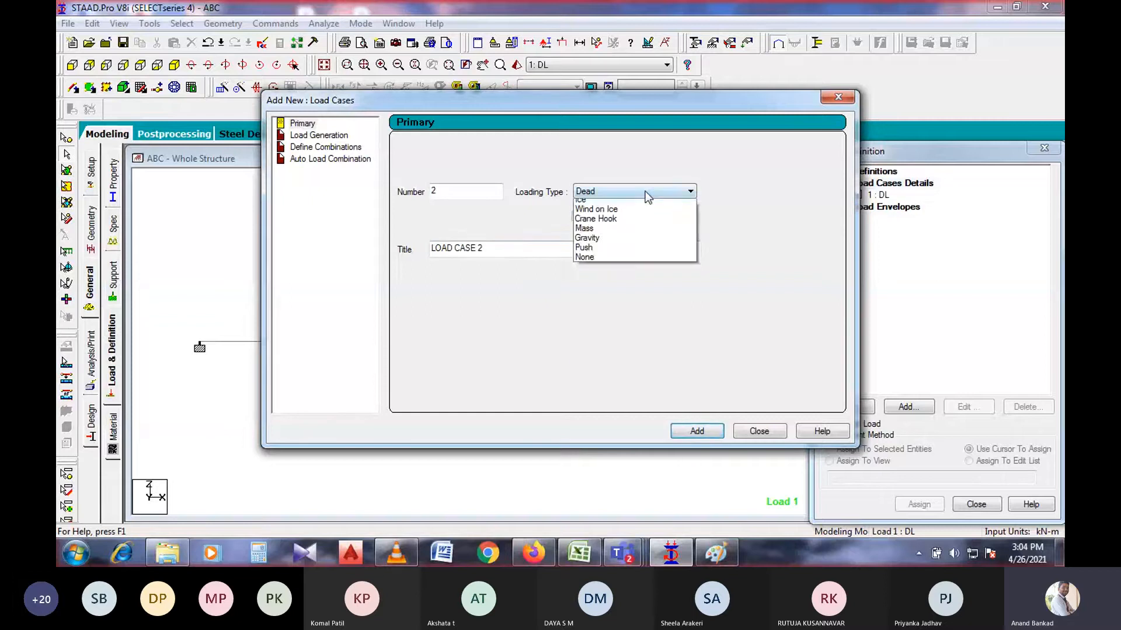
click(626, 224)
click(605, 192)
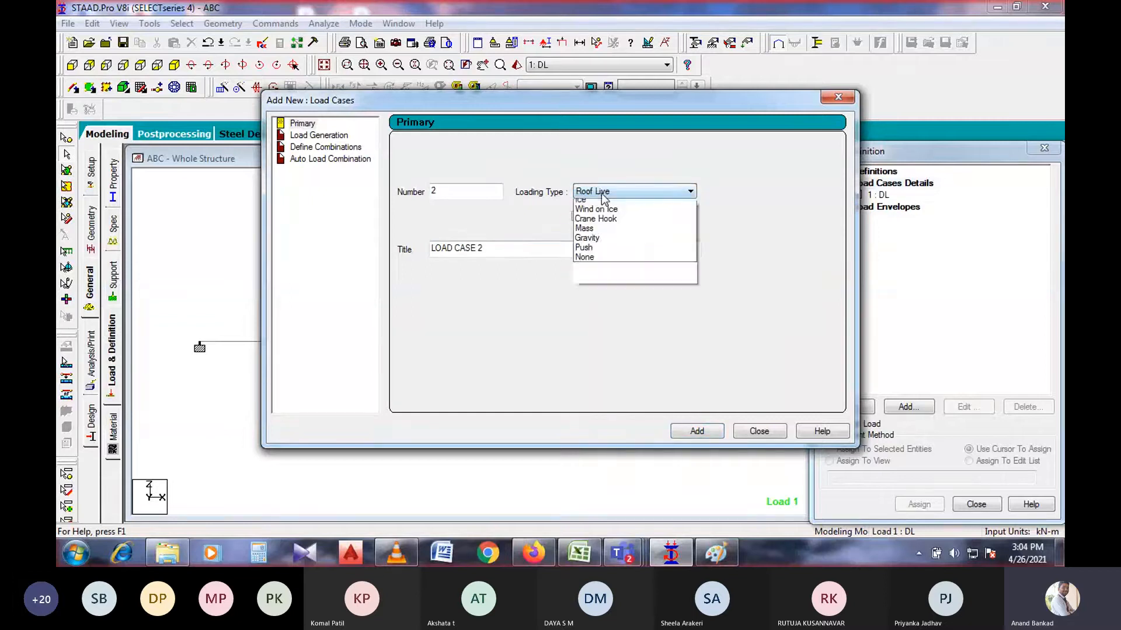
click(584, 214)
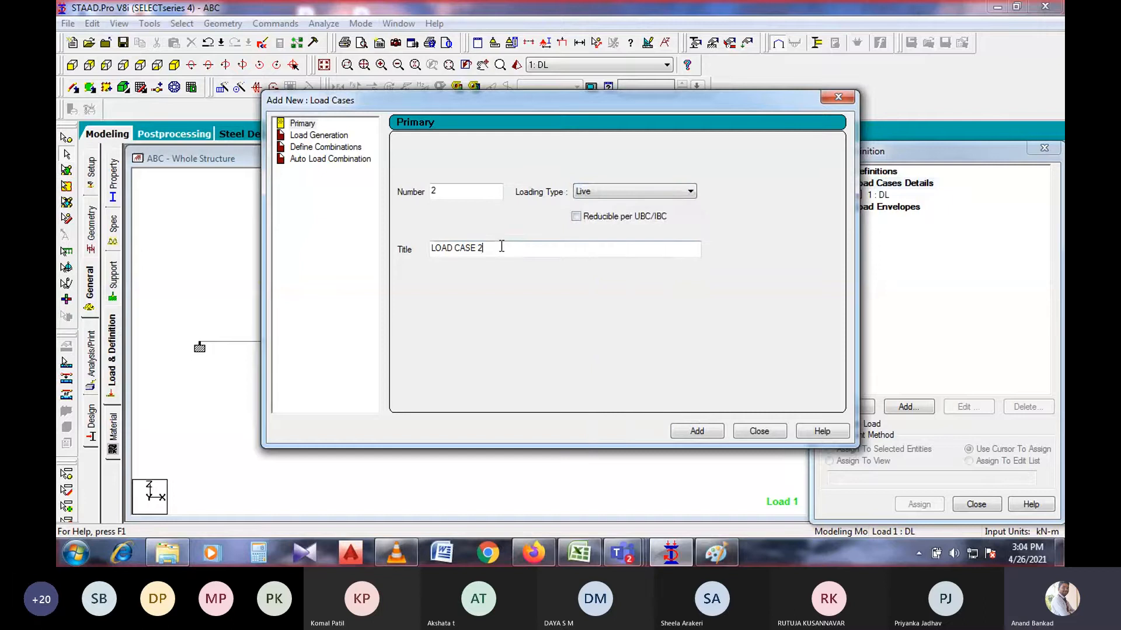
drag(500, 248, 394, 252)
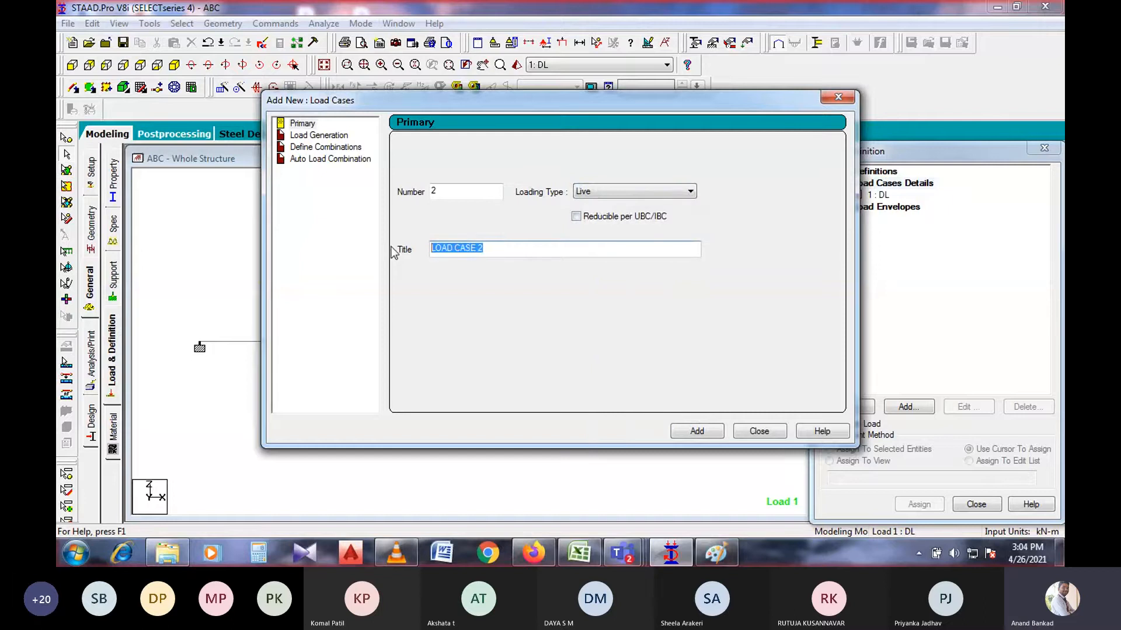
text(LL)
click(693, 431)
click(758, 431)
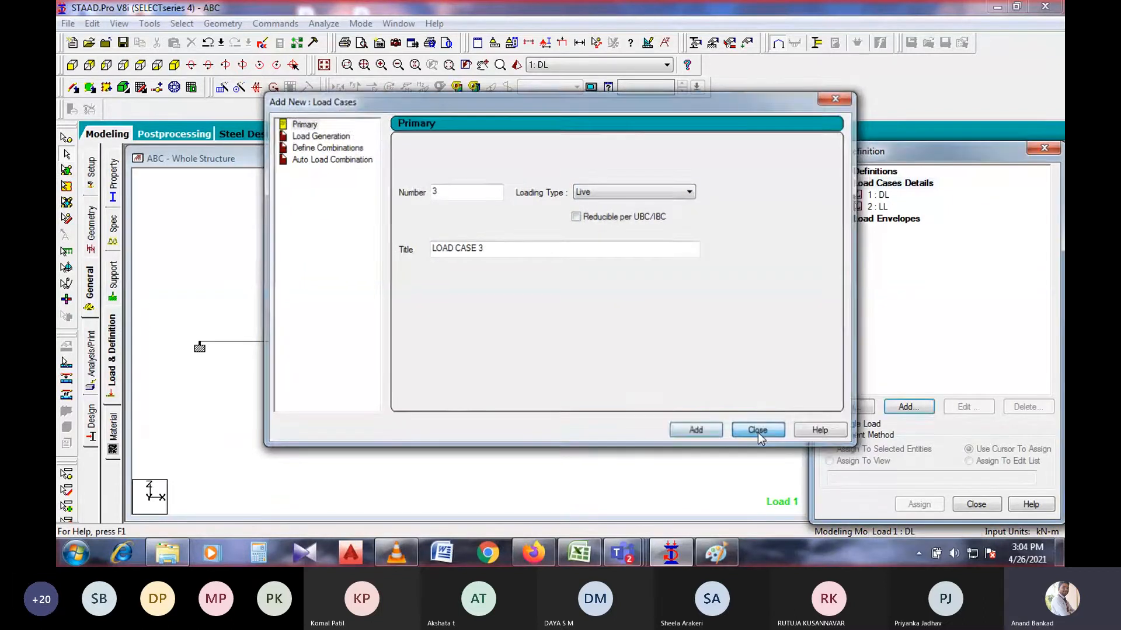
- Add a selfweight load in the Y direction with factor -1 to load case 1: DL
click(883, 196)
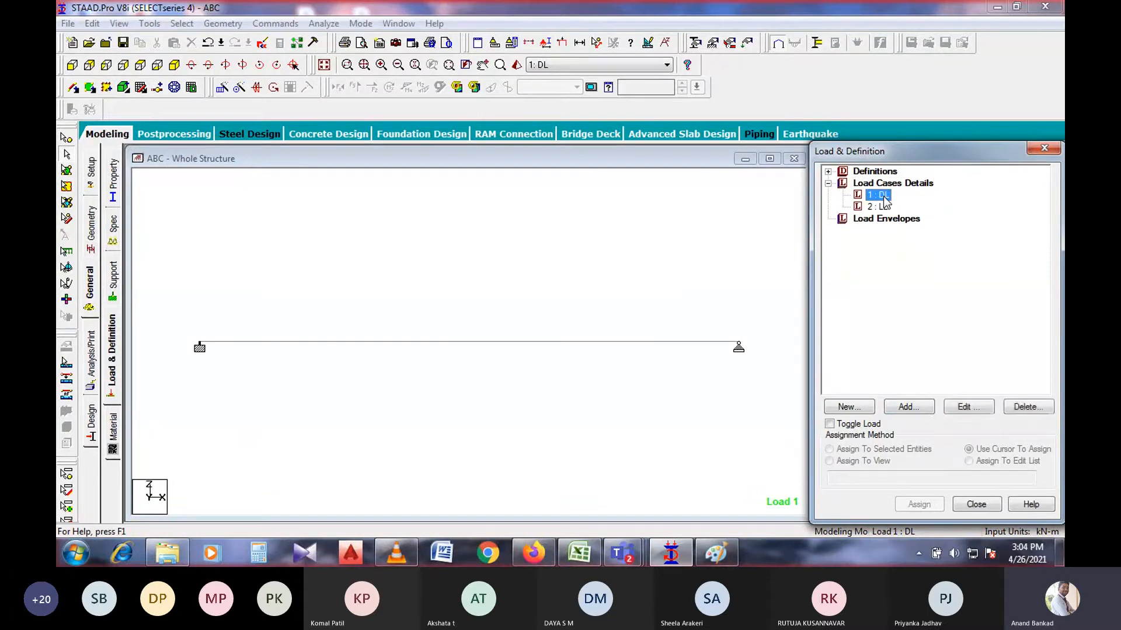
click(902, 408)
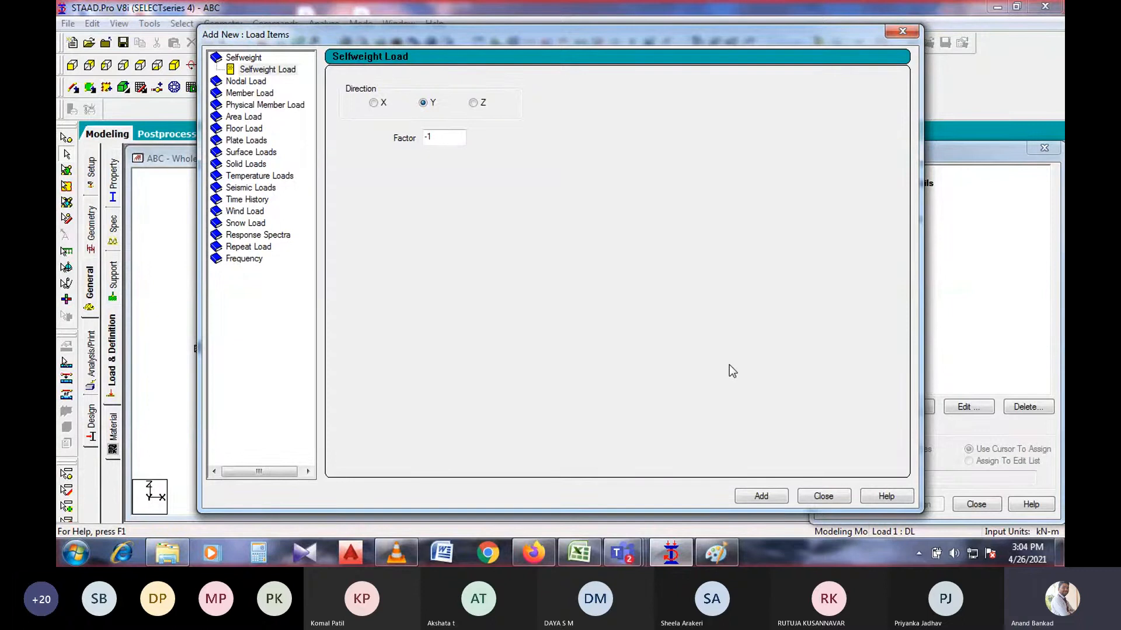
click(753, 496)
click(822, 496)
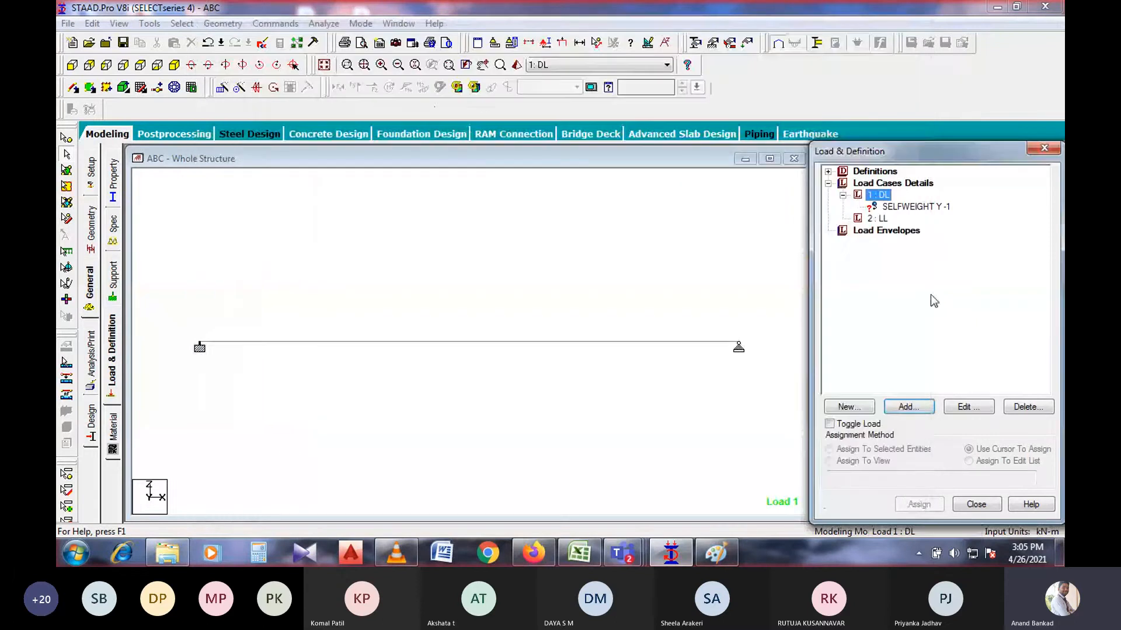
- Open new load items for case 2: LL and review the member load types from Uniform Force through Trapezoidal
click(880, 219)
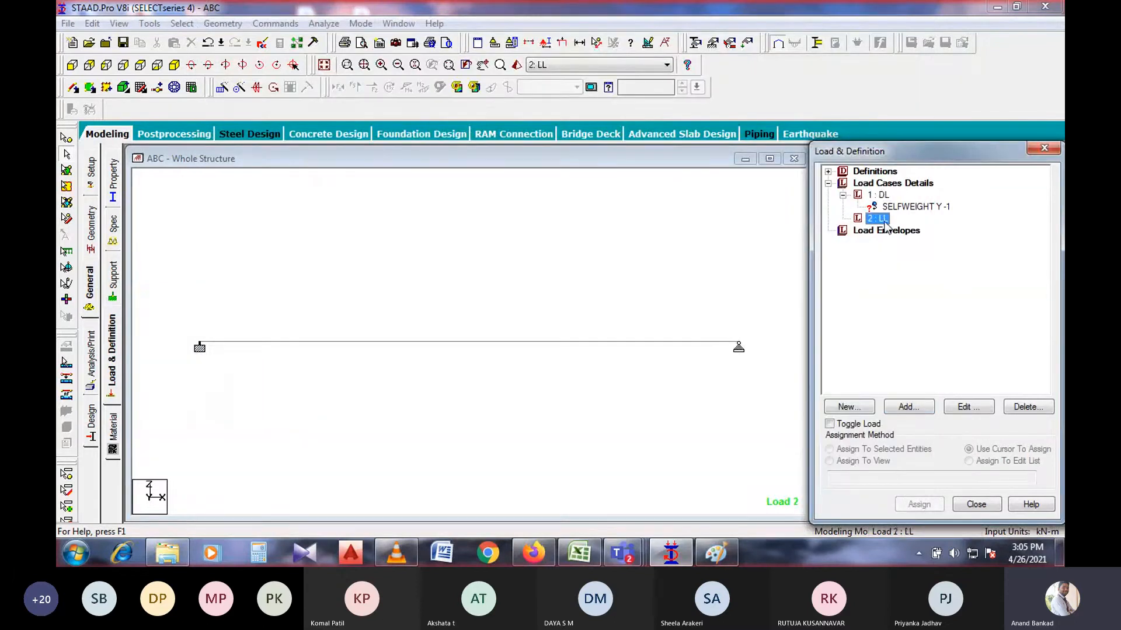
click(900, 409)
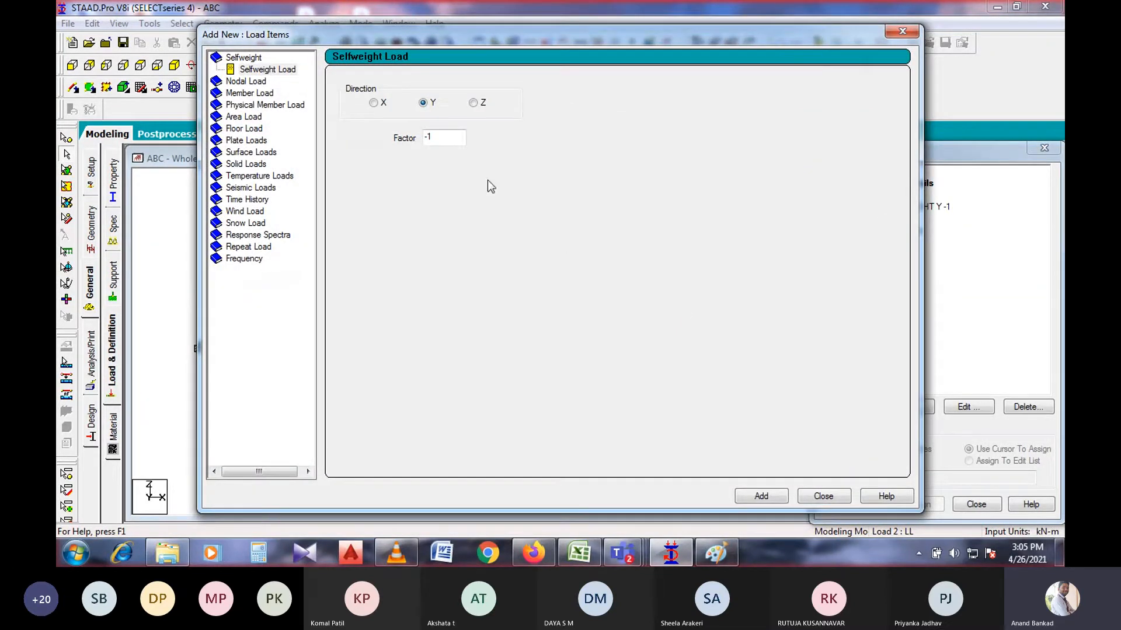
drag(330, 36, 515, 65)
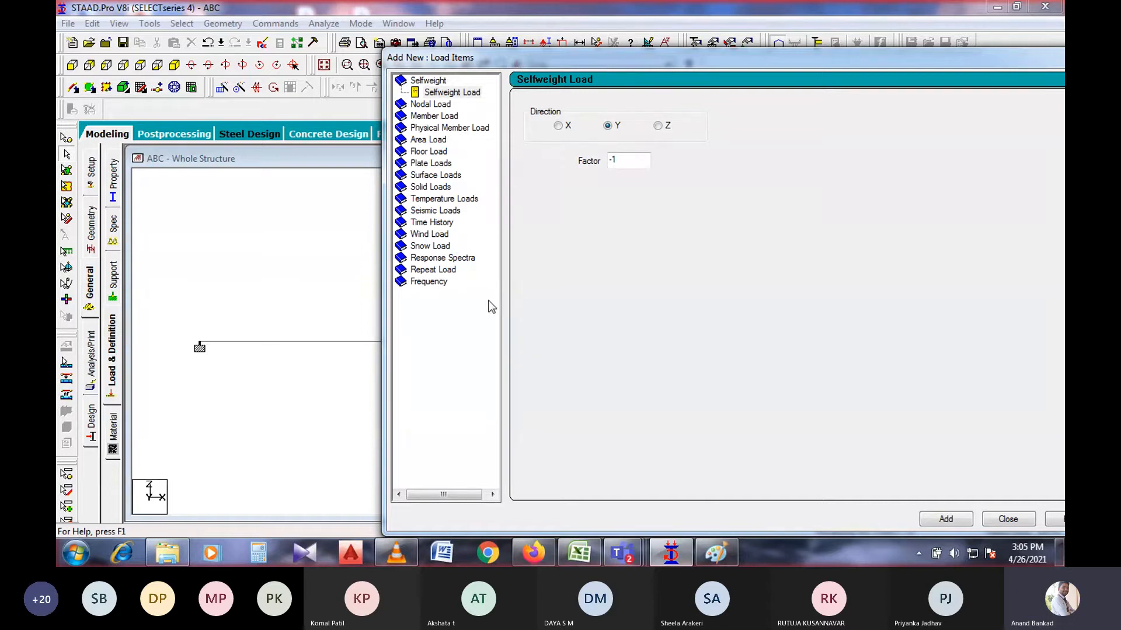
click(432, 117)
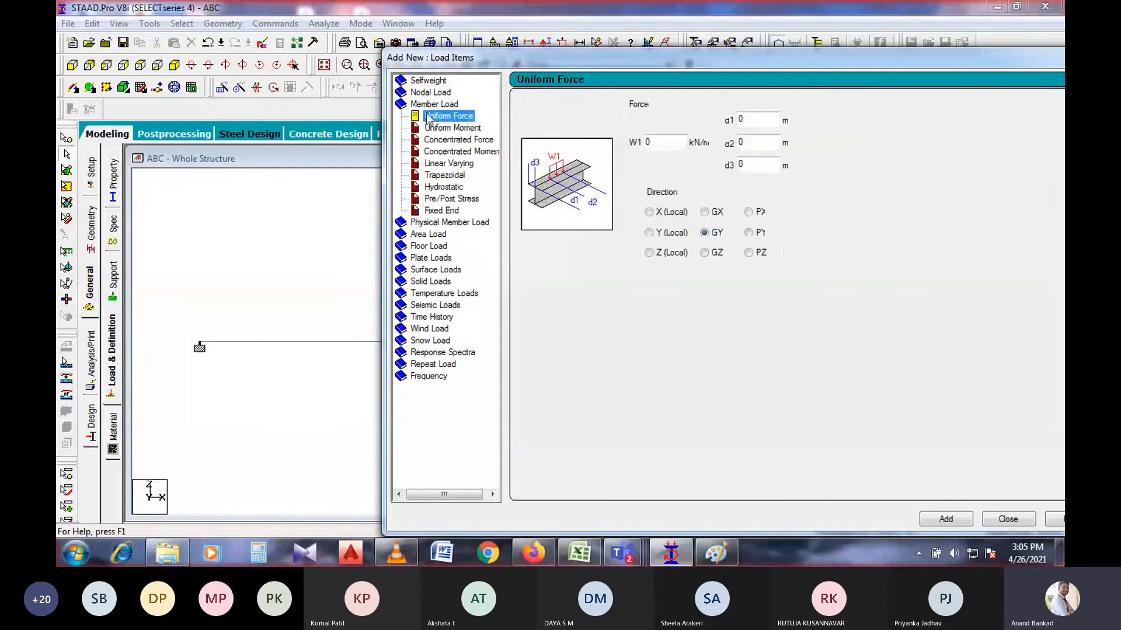
click(461, 129)
click(460, 140)
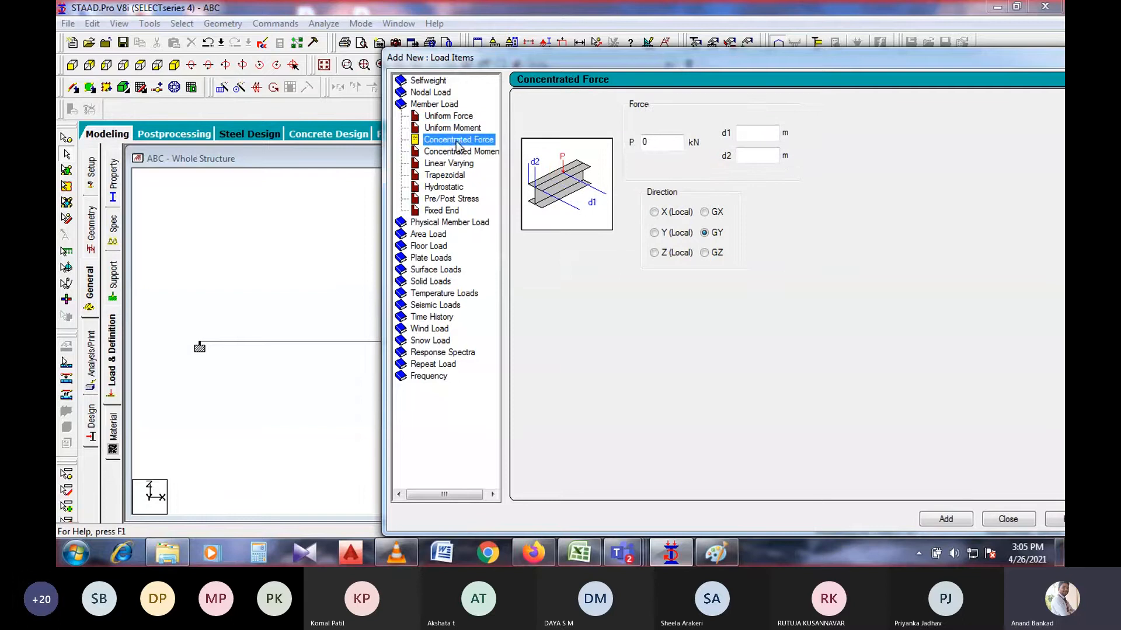
click(464, 151)
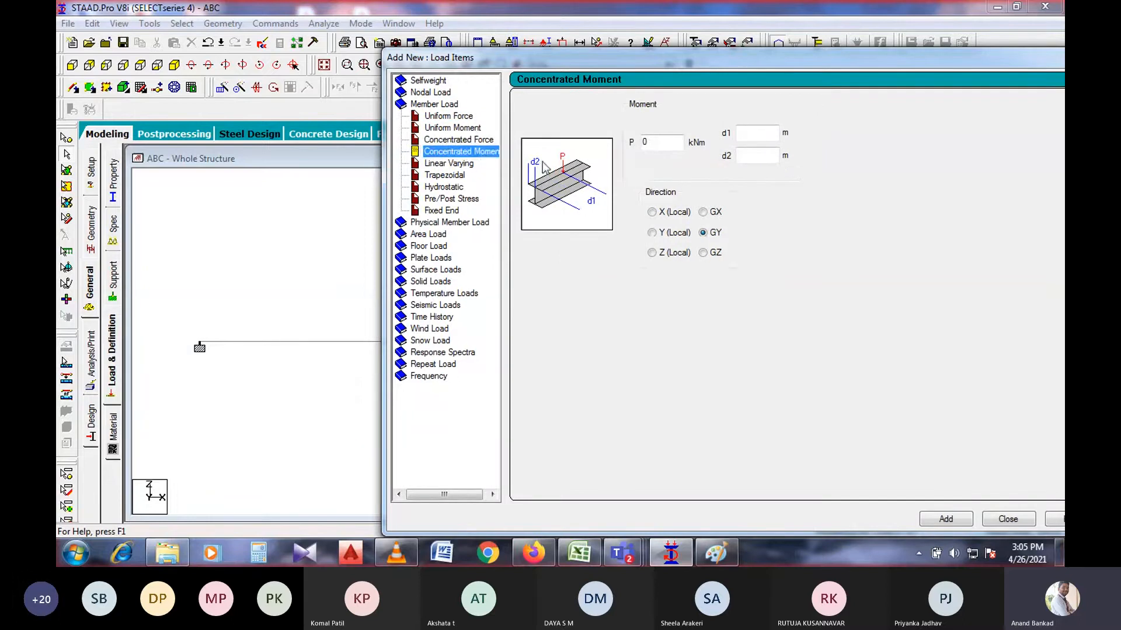
click(461, 164)
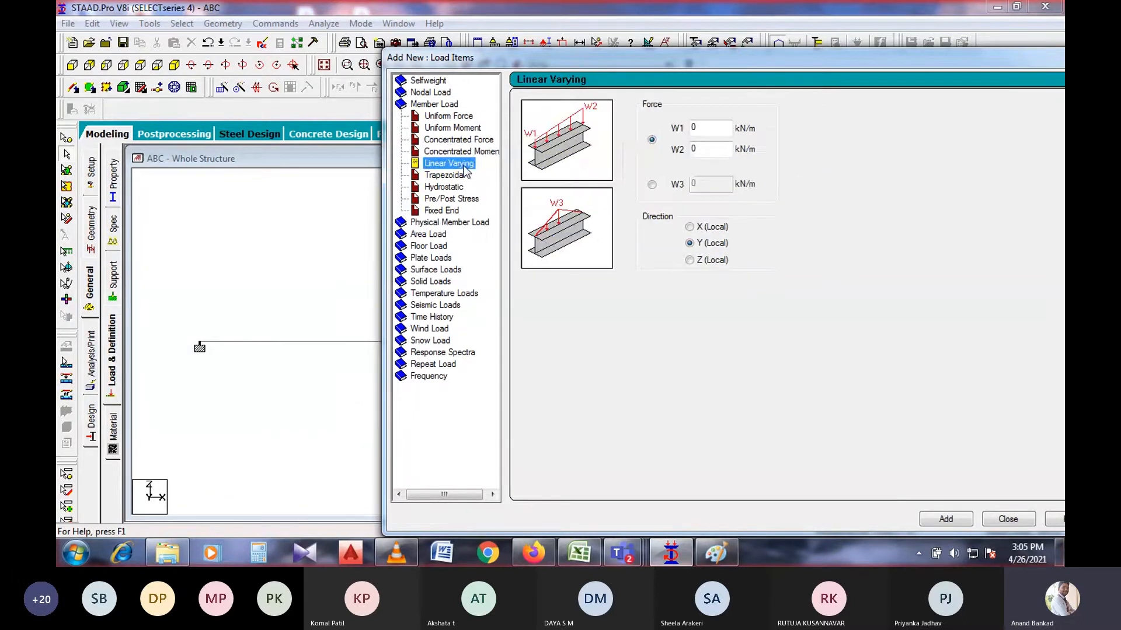
click(467, 175)
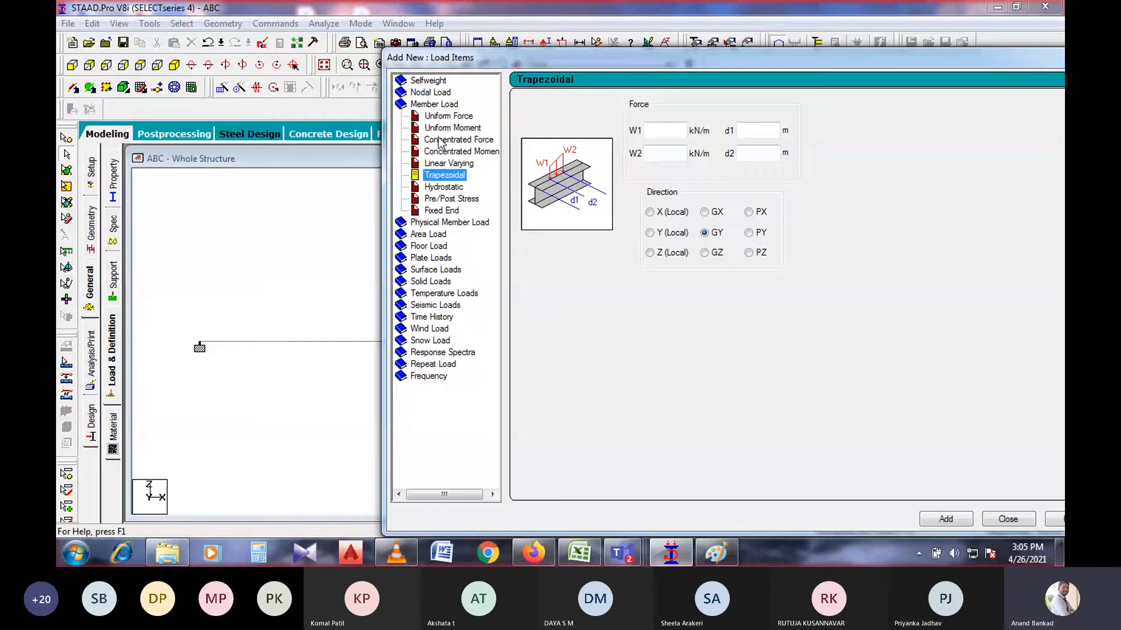
- Choose a uniform force member load for case LL and set its intensity W1 to -10 kN/m
click(451, 117)
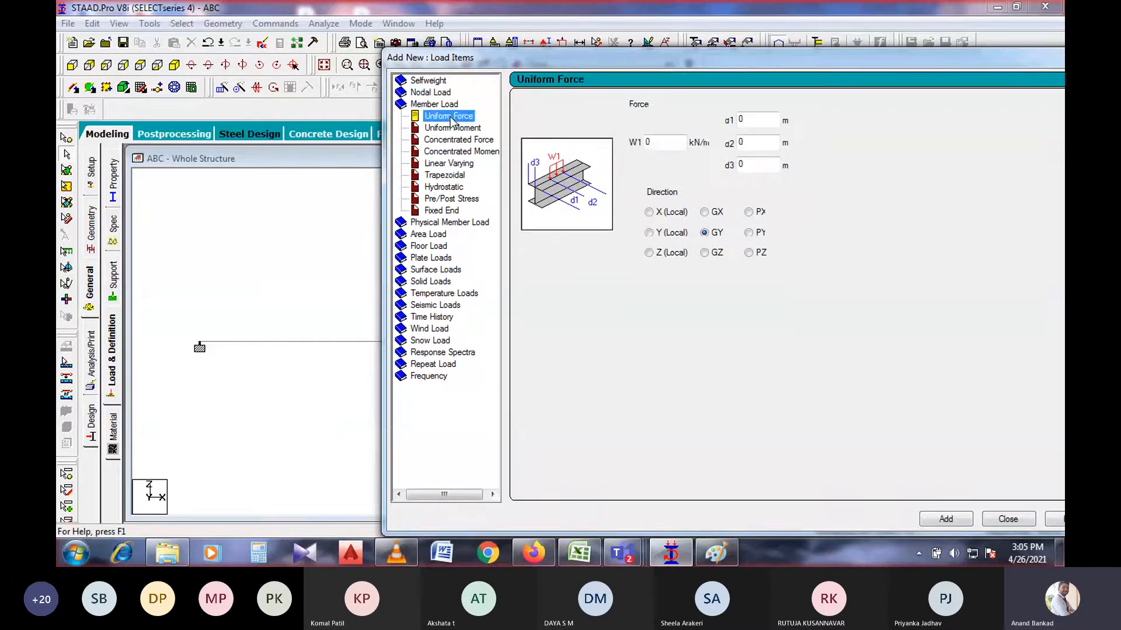
click(663, 146)
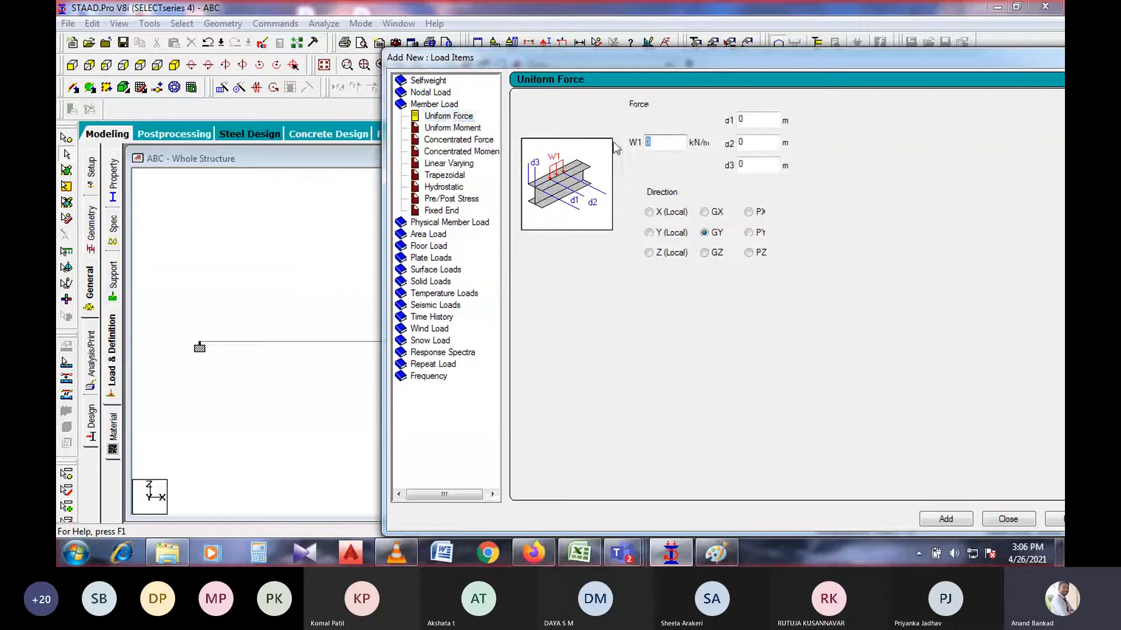
text(-10)
- Switch to Paint and sketch a red pair of axes with arrowheads and a dot between them beside the existing box
click(714, 549)
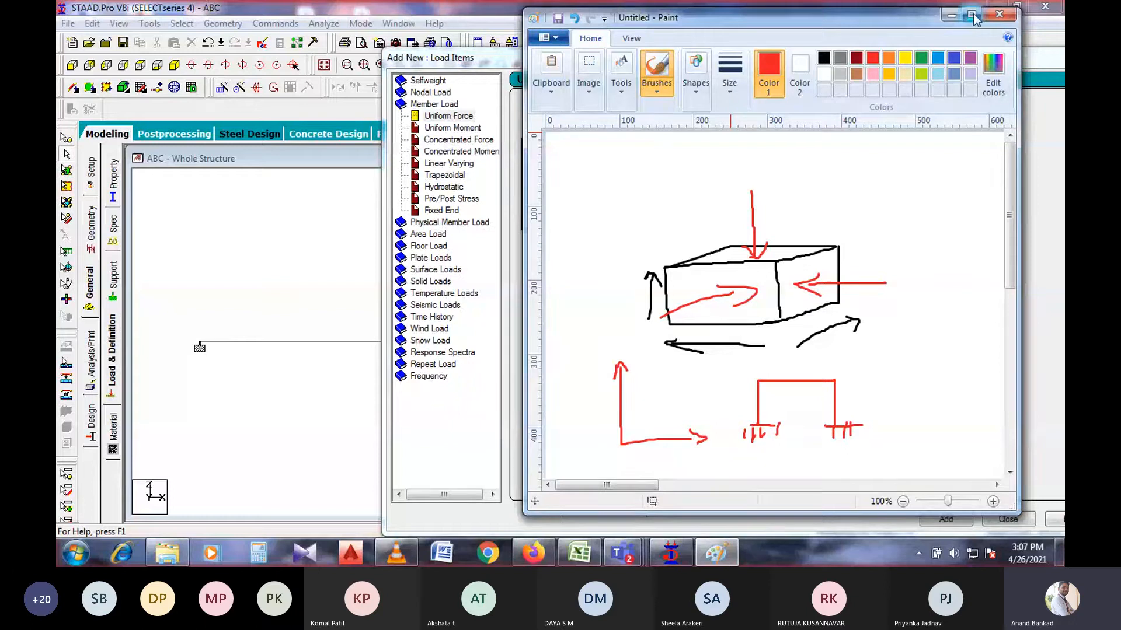
click(972, 16)
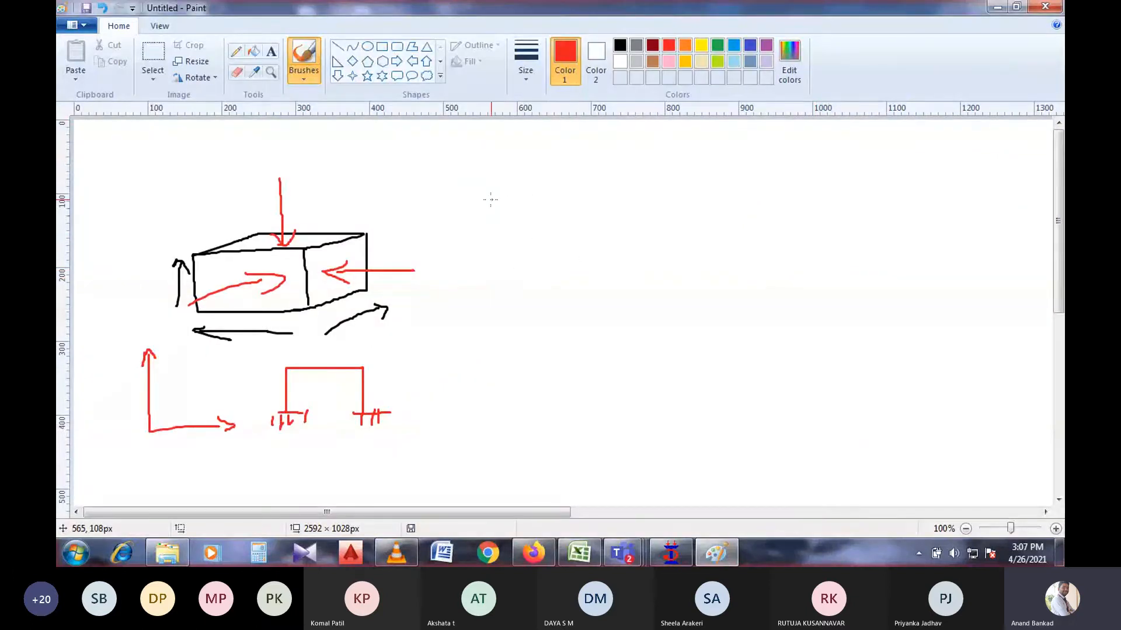
mouse_move(488, 189)
mouse_down()
mouse_move(481, 279)
mouse_move(620, 315)
mouse_move(690, 316)
mouse_move(690, 335)
mouse_up()
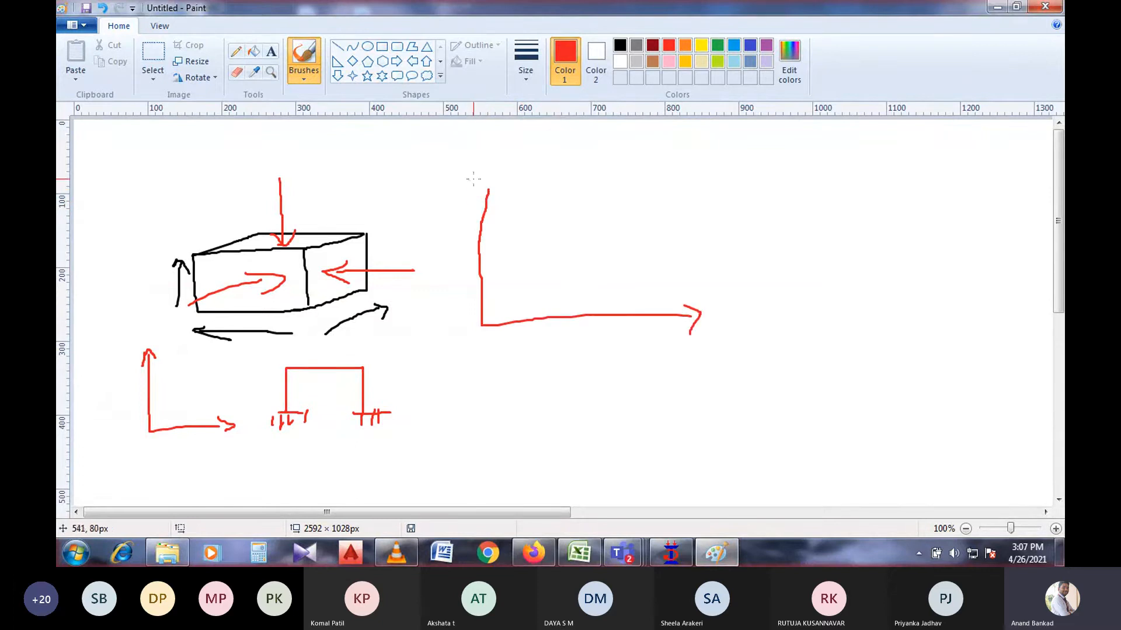
mouse_move(472, 201)
mouse_down()
mouse_move(482, 185)
mouse_move(497, 202)
mouse_up()
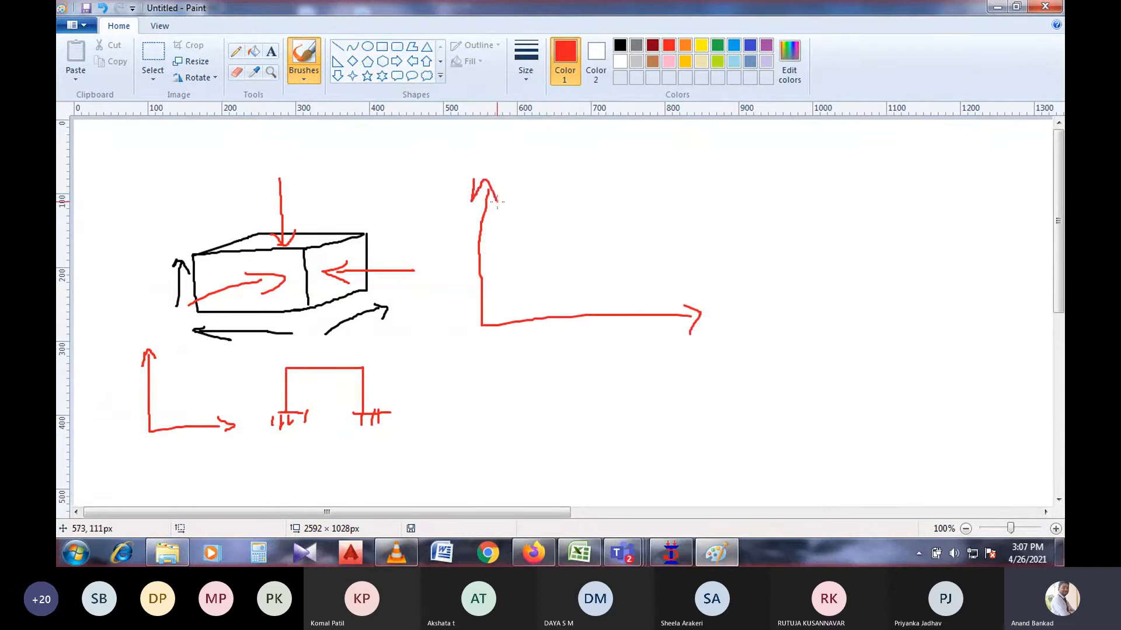
click(563, 239)
drag(563, 239, 560, 237)
- Draw a black downward load arrow above the dot and a thin red horizontal rectangle around the dot
click(620, 45)
mouse_move(559, 168)
mouse_down()
mouse_move(556, 228)
mouse_move(566, 231)
mouse_up()
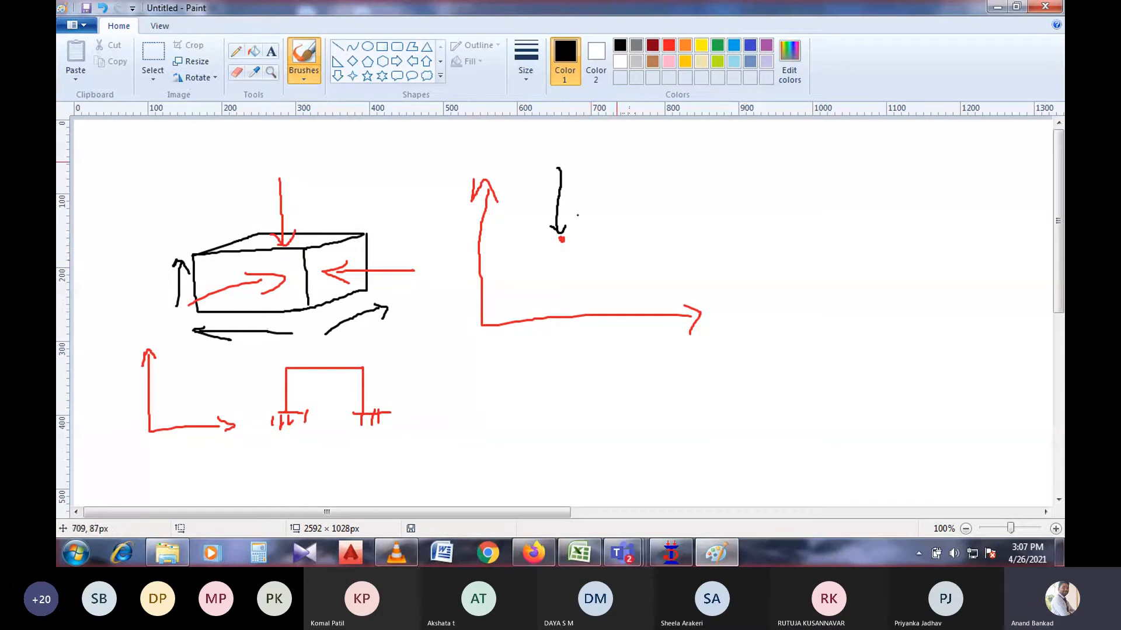
click(669, 44)
mouse_move(544, 241)
mouse_down()
mouse_move(581, 238)
mouse_move(542, 245)
mouse_move(557, 240)
mouse_up()
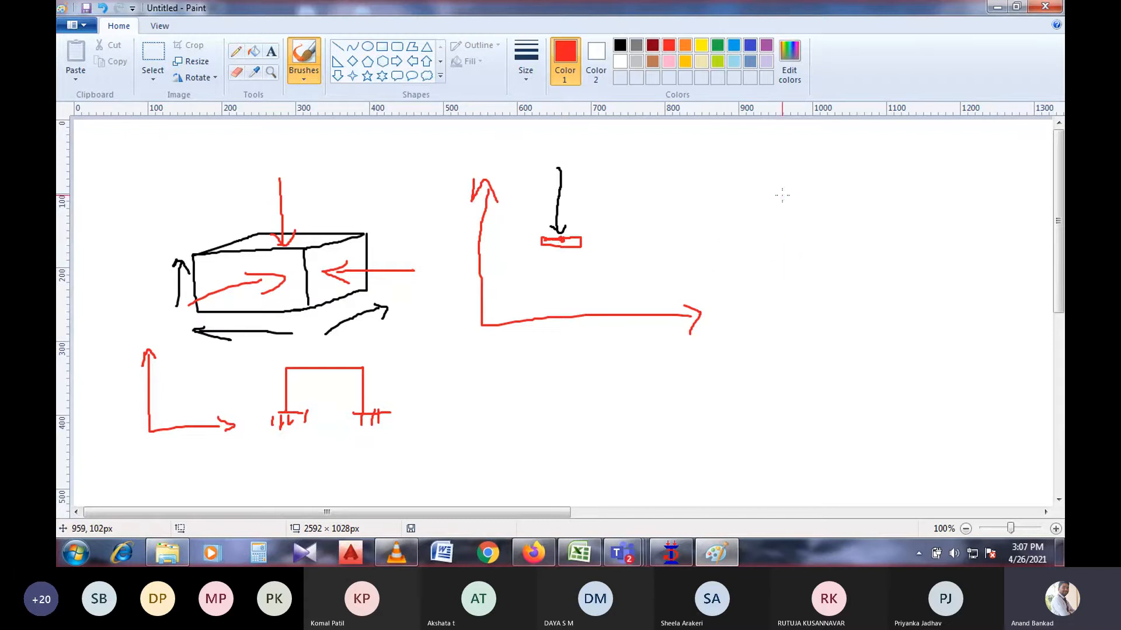
- Sketch a second red pair of axes with arrowheads and a small inclined member between them
mouse_move(782, 196)
mouse_down()
mouse_move(774, 309)
mouse_move(936, 309)
mouse_move(932, 330)
mouse_up()
drag(780, 197, 791, 199)
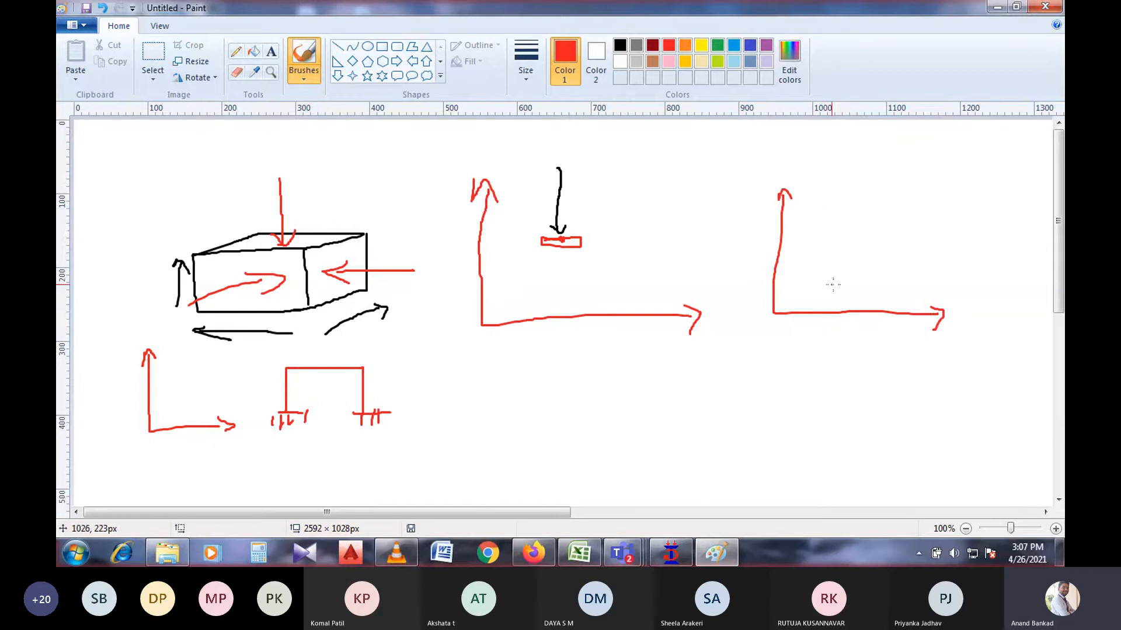
mouse_move(842, 269)
mouse_down()
mouse_move(869, 250)
mouse_move(833, 269)
mouse_up()
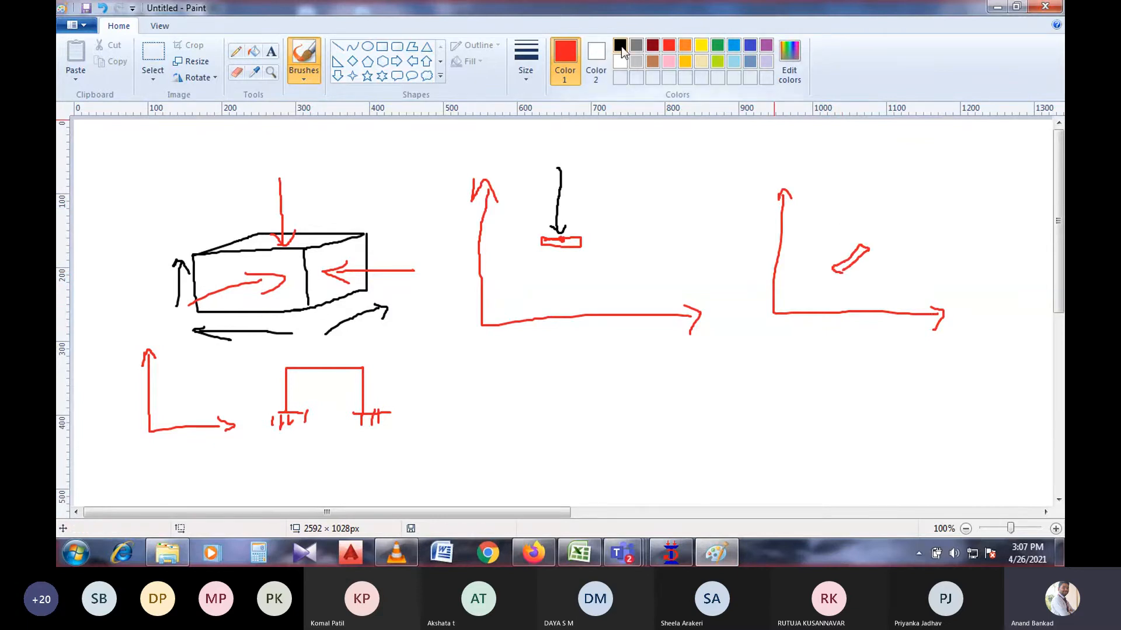
- Draw a vertical black load arrow labelled GY and a perpendicular one labelled LY onto the inclined member
click(620, 46)
mouse_move(853, 191)
mouse_down()
mouse_move(854, 239)
mouse_move(867, 232)
mouse_up()
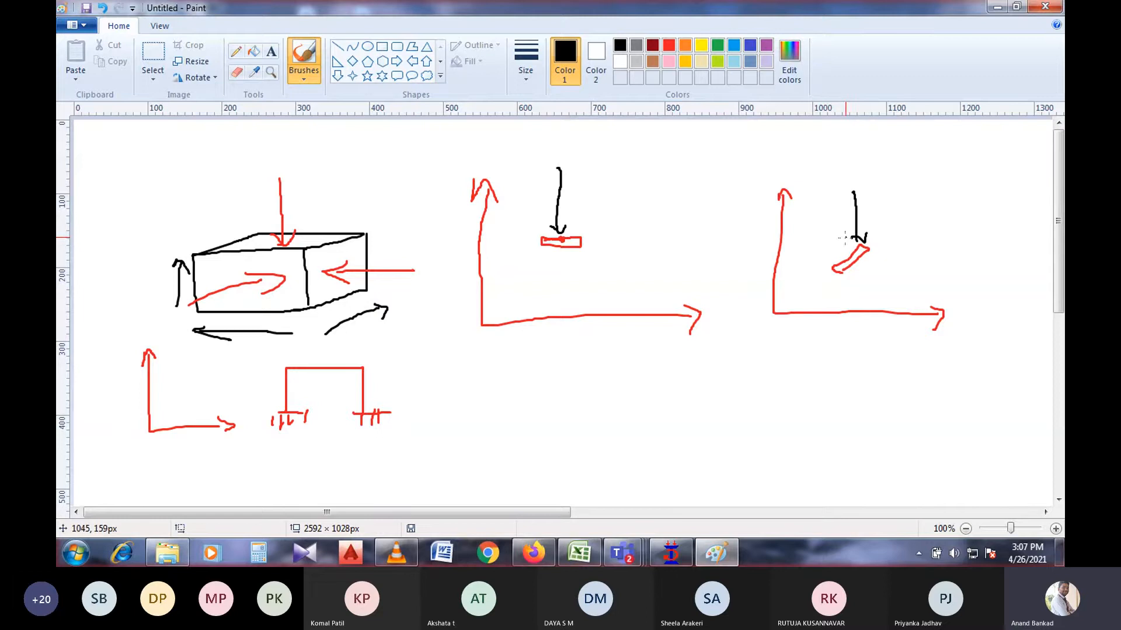
mouse_move(800, 229)
mouse_down()
mouse_move(844, 257)
mouse_move(826, 257)
mouse_up()
mouse_move(879, 189)
mouse_down()
mouse_move(874, 198)
mouse_move(889, 214)
mouse_move(898, 201)
mouse_move(901, 215)
mouse_up()
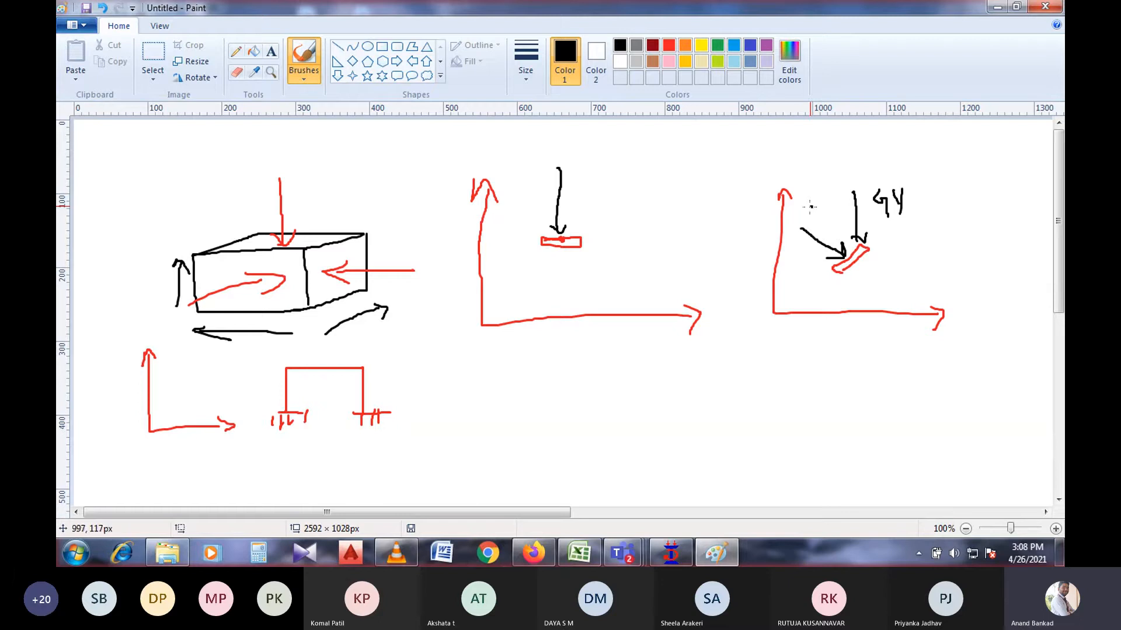
drag(811, 221, 828, 219)
- Draw a black cross with a vertical arrow and an inclined arrow pointing at it, beside the horizontal member
drag(627, 193, 639, 267)
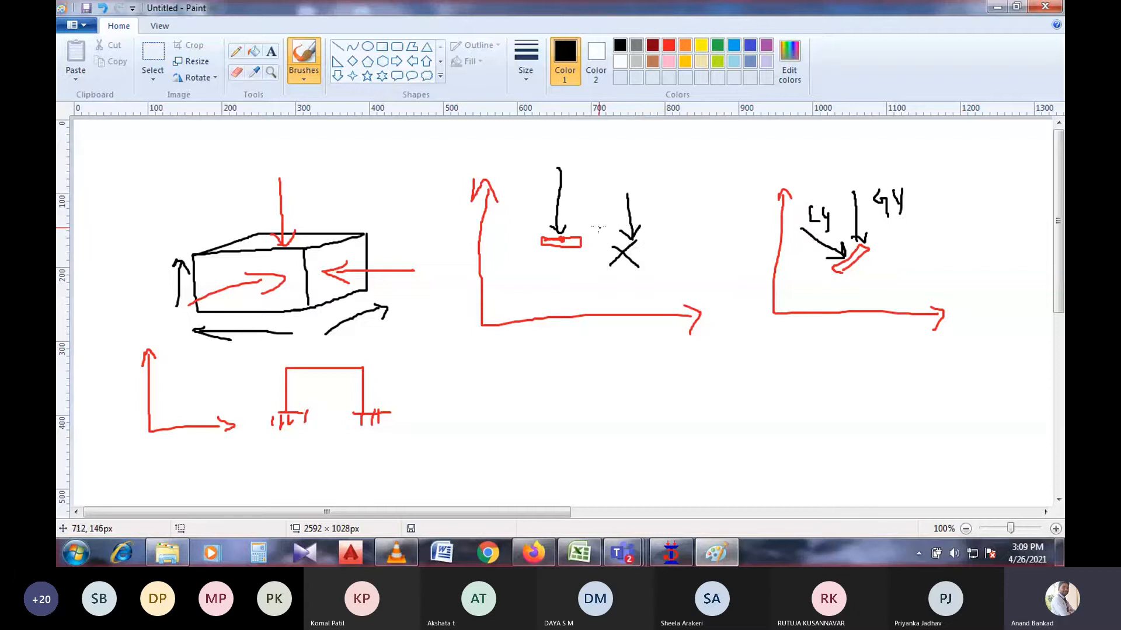
mouse_move(594, 228)
mouse_down()
mouse_move(613, 255)
mouse_move(612, 242)
mouse_up()
- Switch back to STAAD.Pro and add the -10 kN/m uniform force in the GY direction to case LL
click(670, 552)
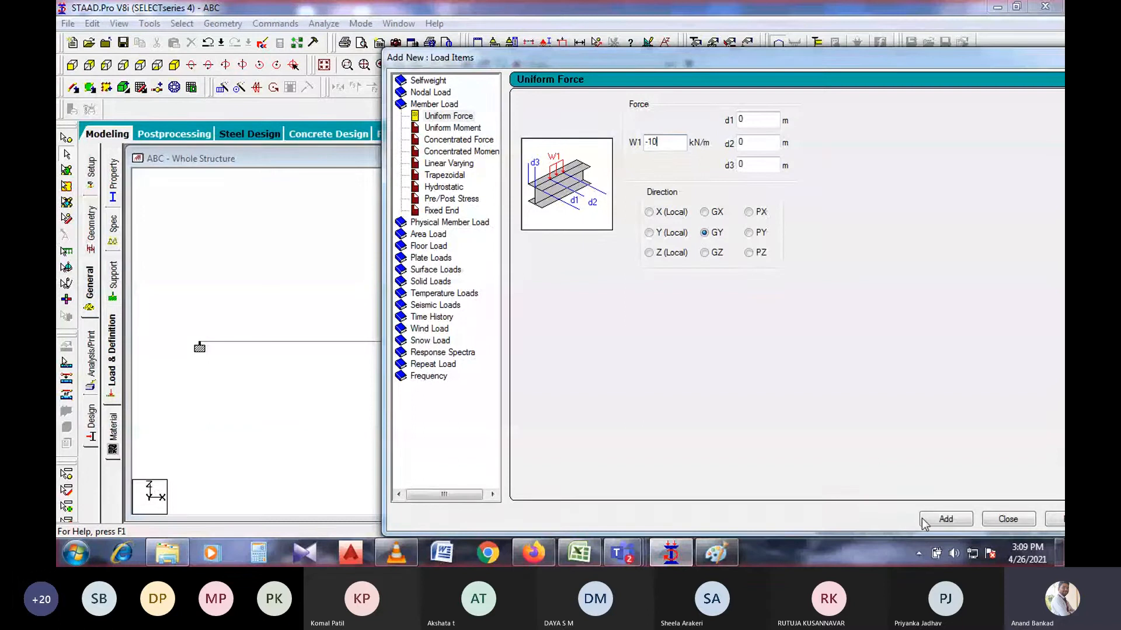
click(945, 519)
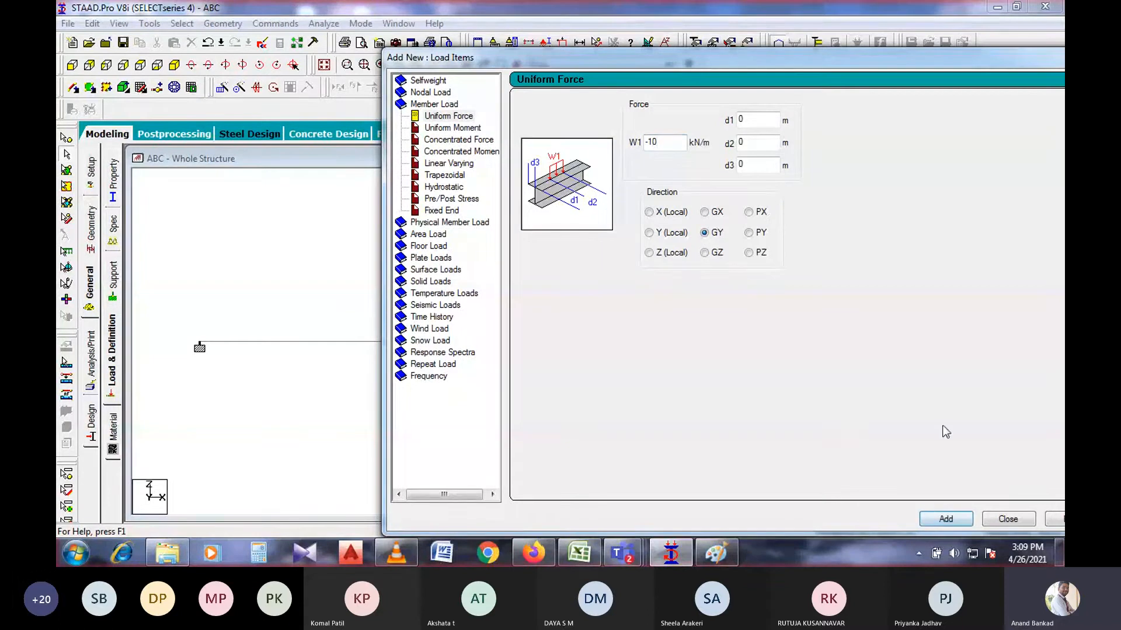
click(995, 517)
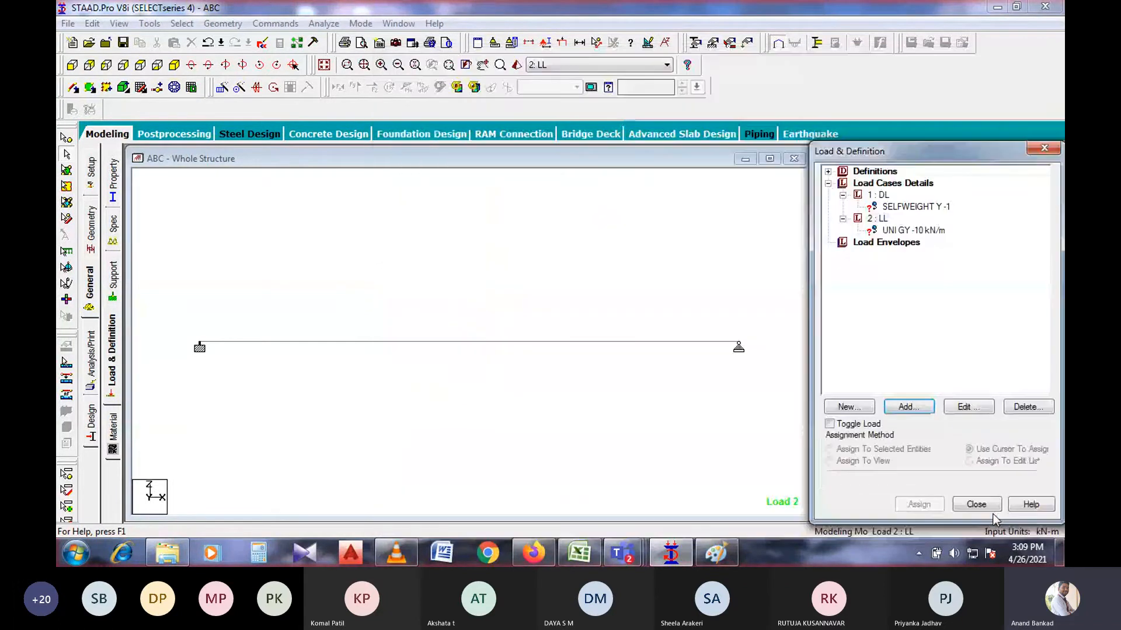
- Assign the SELFWEIGHT Y -1 load of case DL to the whole view, accepting the auto save of the file
click(906, 220)
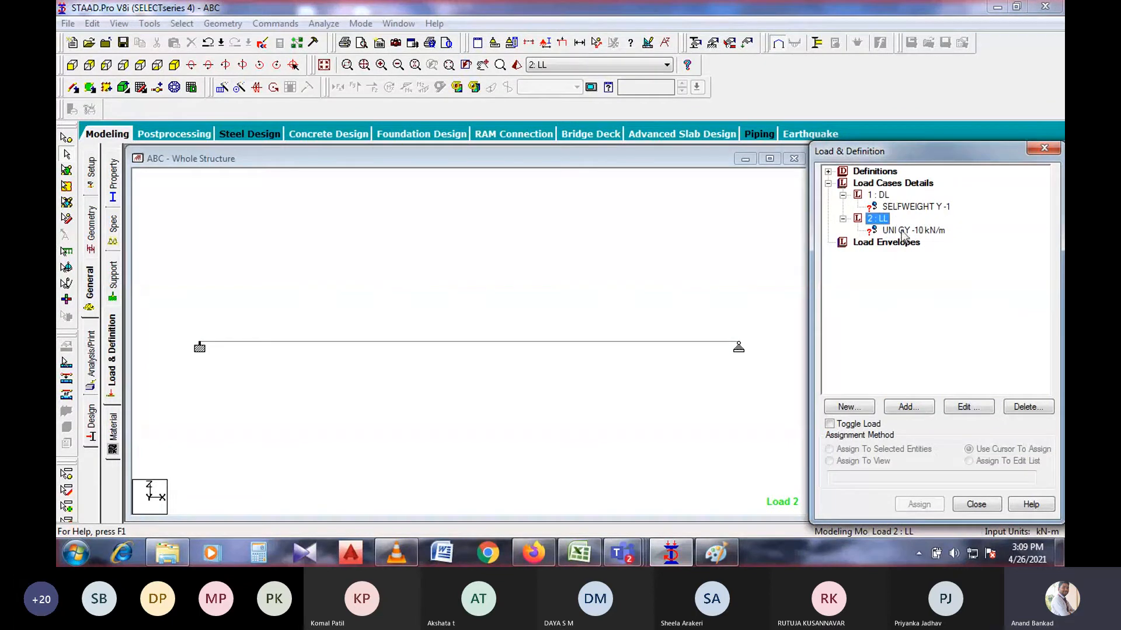
click(911, 207)
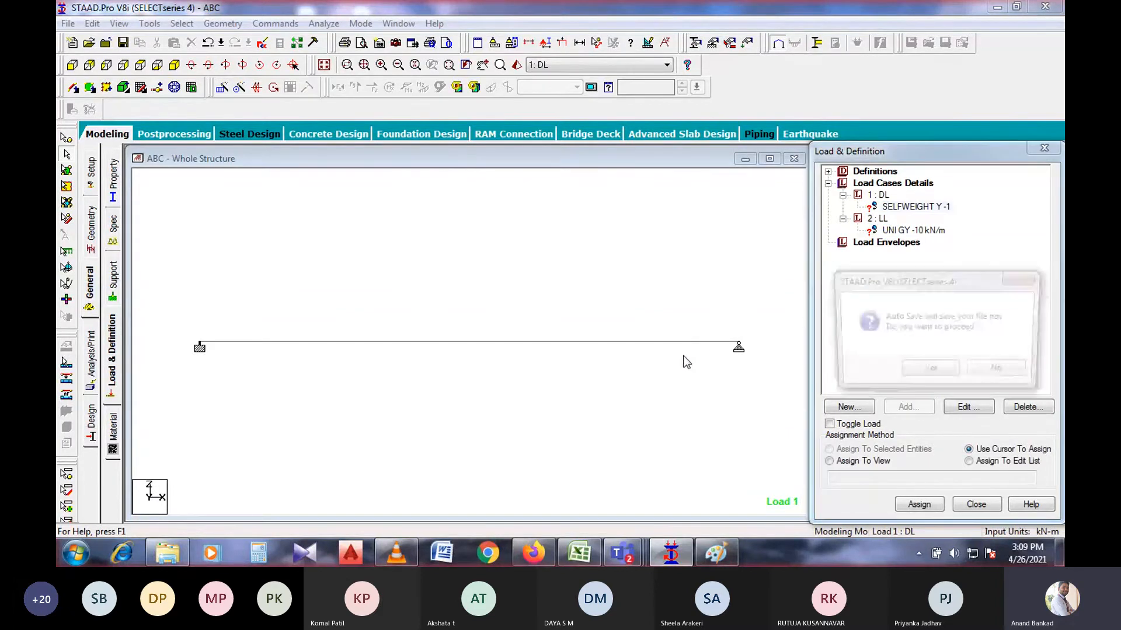
key(Return)
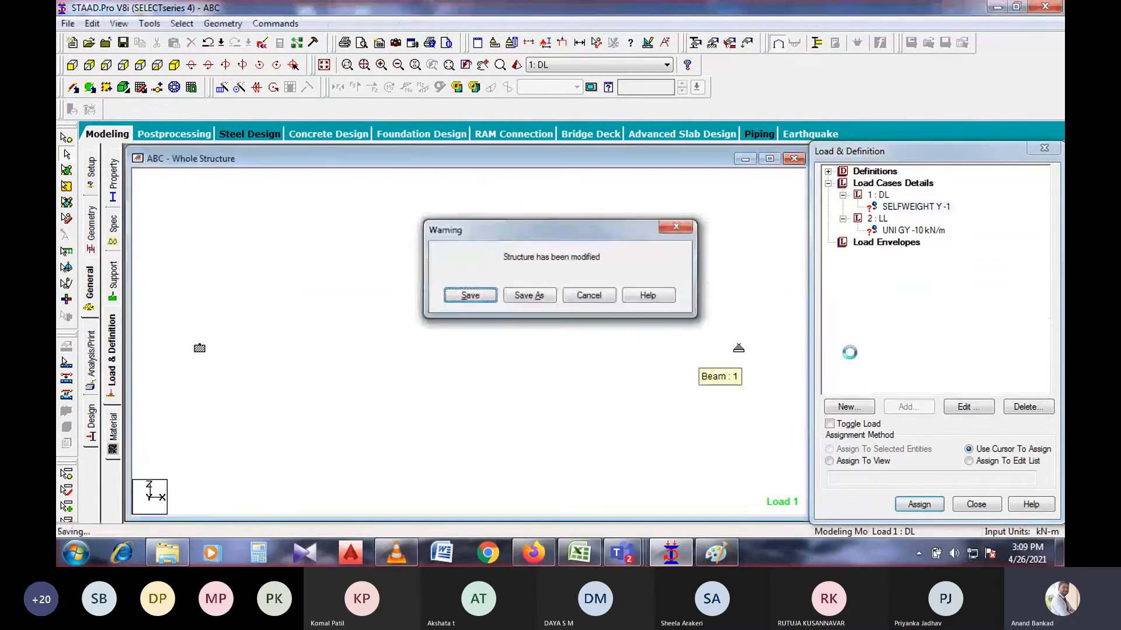
click(890, 208)
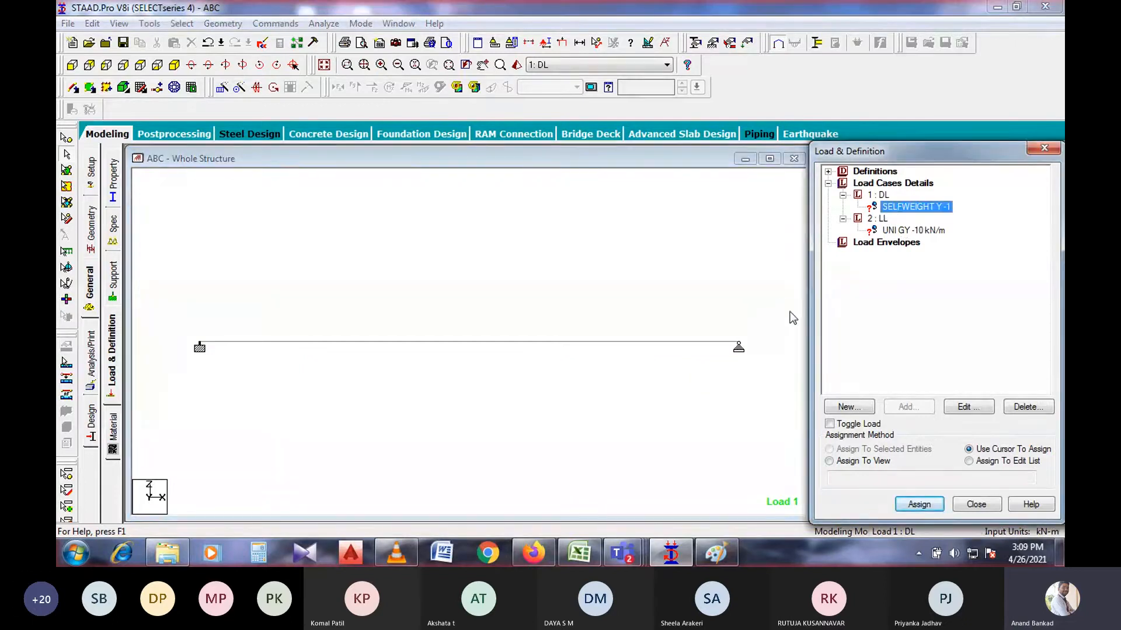
click(867, 462)
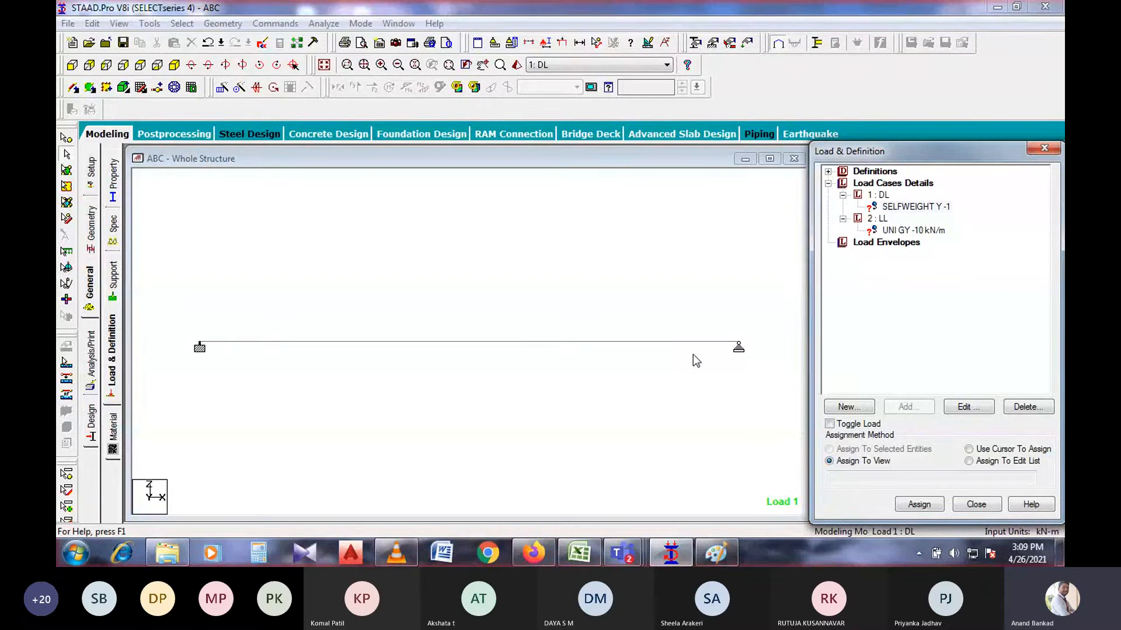
click(903, 505)
click(904, 506)
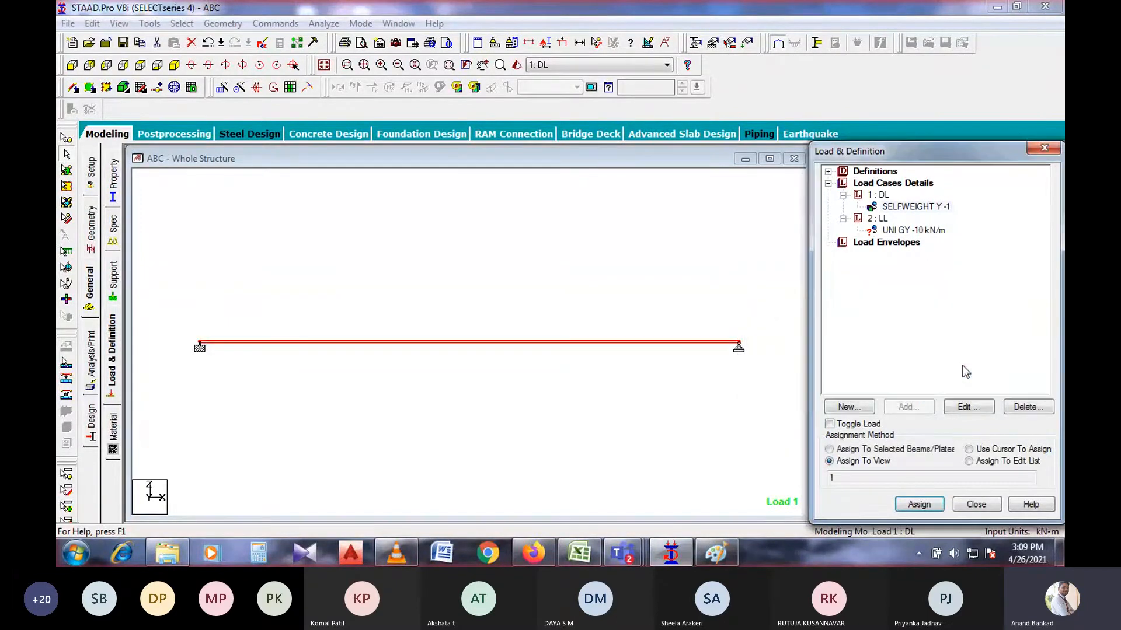
click(941, 300)
- Assign the UNI GY -10 kN/m load of case LL to the selected beam and confirm the assignment method
click(904, 244)
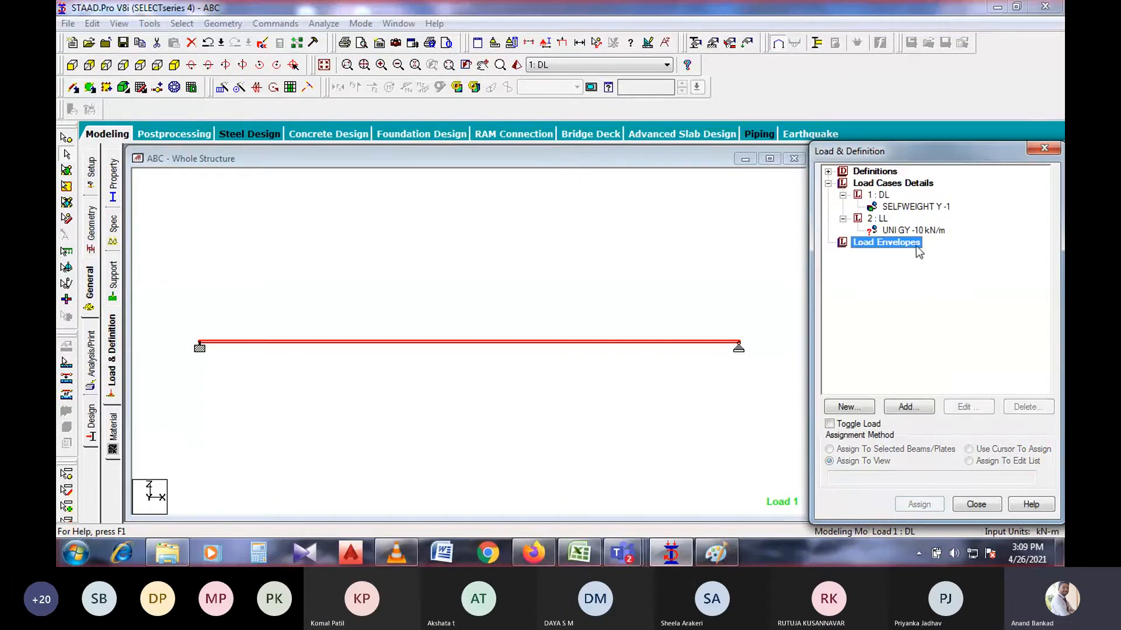
click(890, 232)
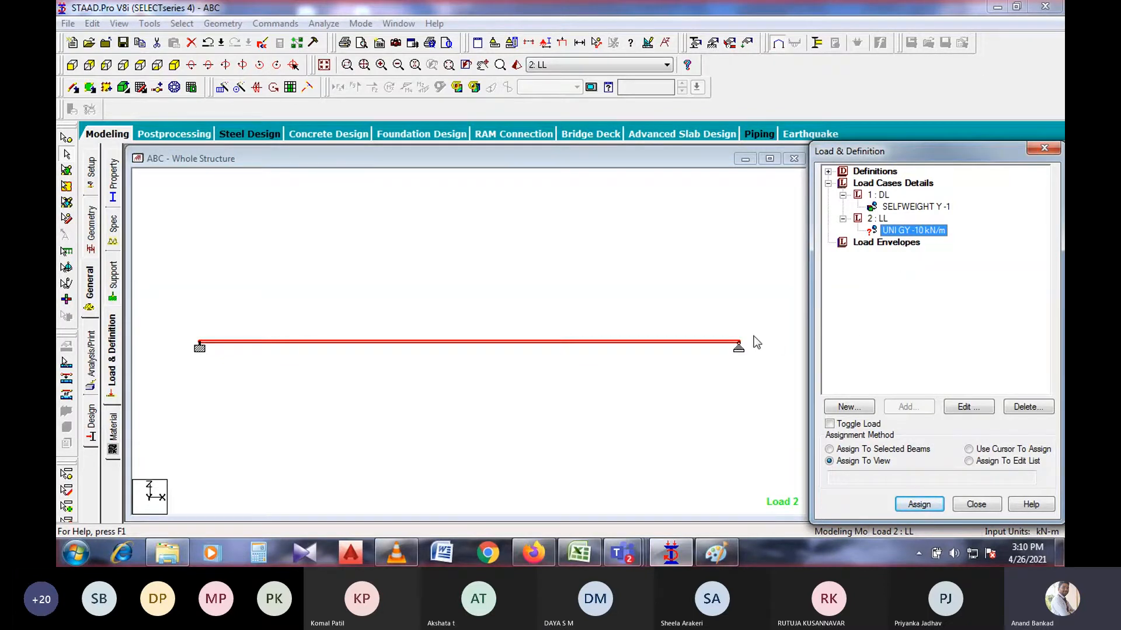
click(889, 451)
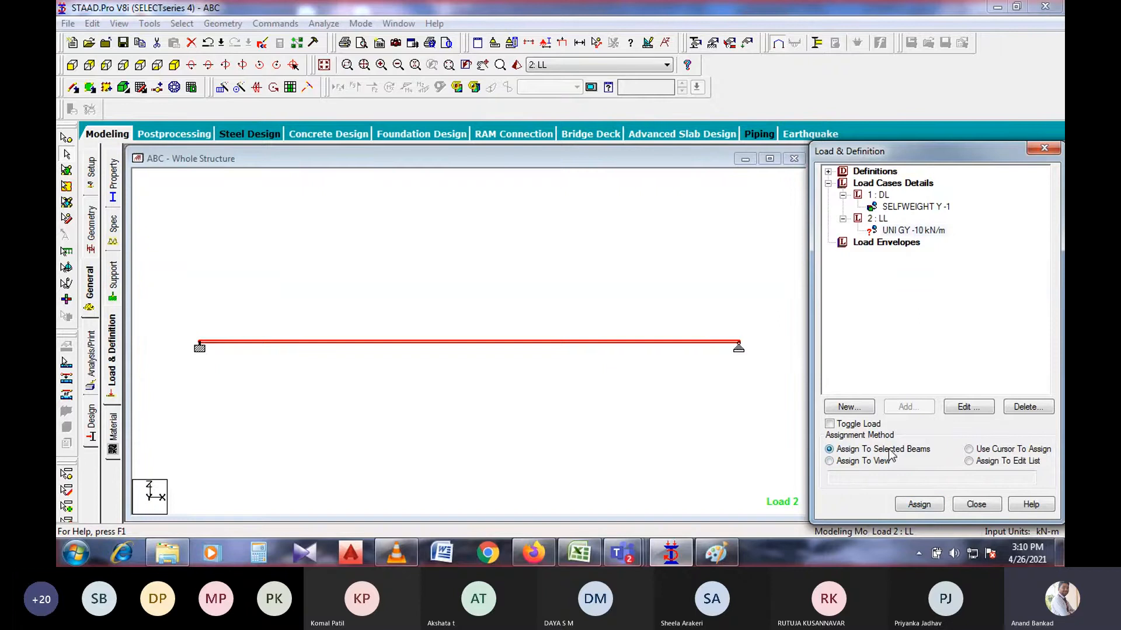
click(921, 504)
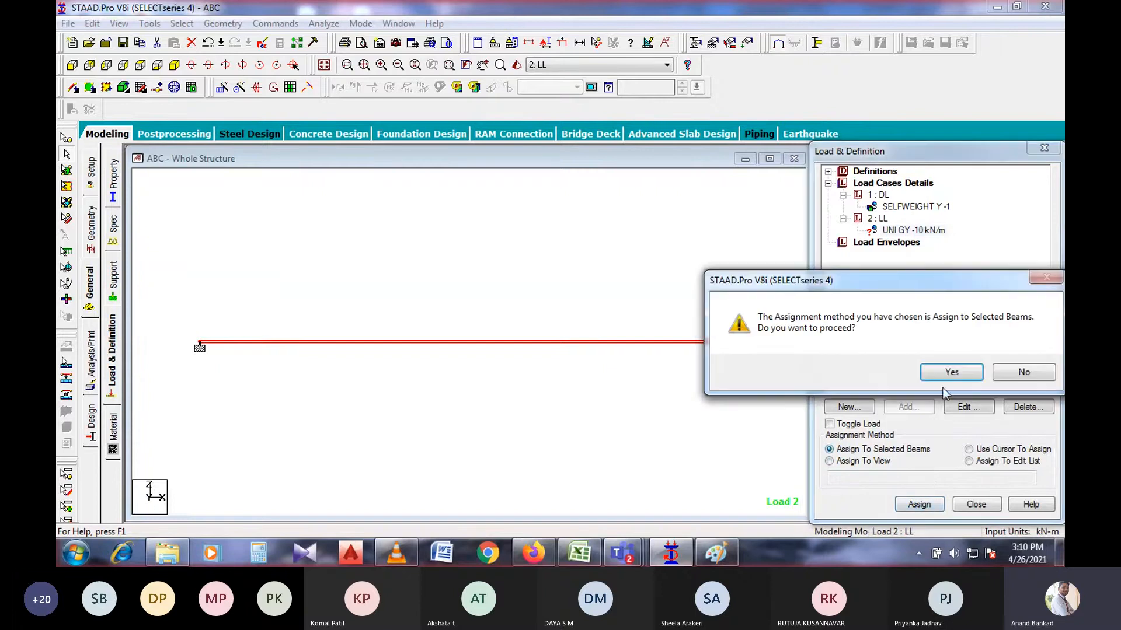
click(946, 372)
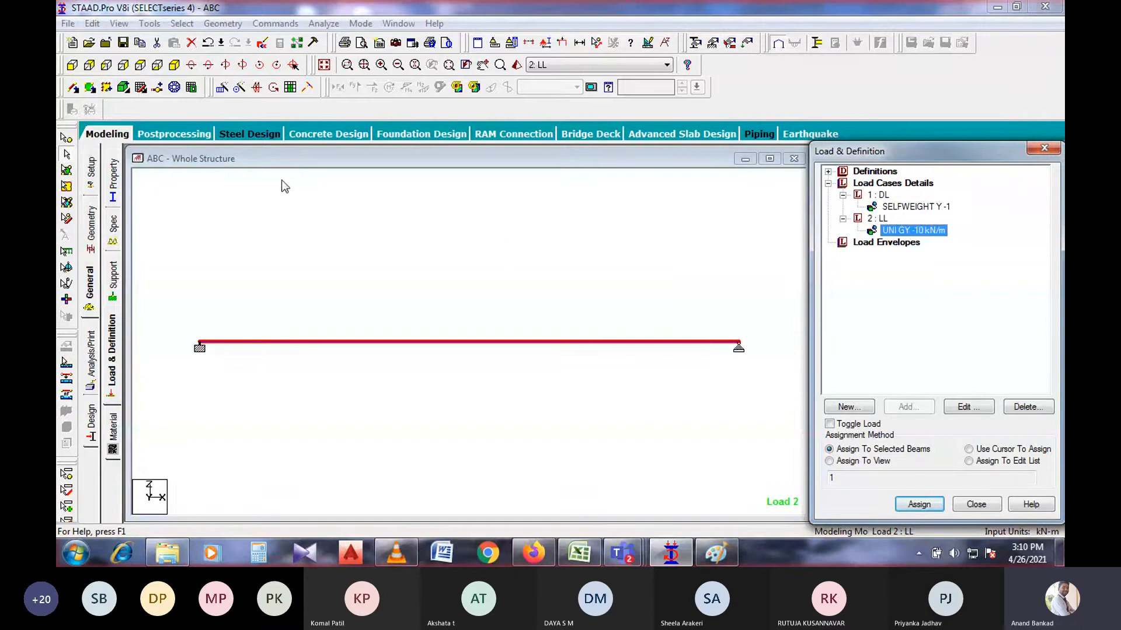
- Examine the uniform live load arrows on the beam in isometric and several rotated views, and reduce their displayed size
click(195, 85)
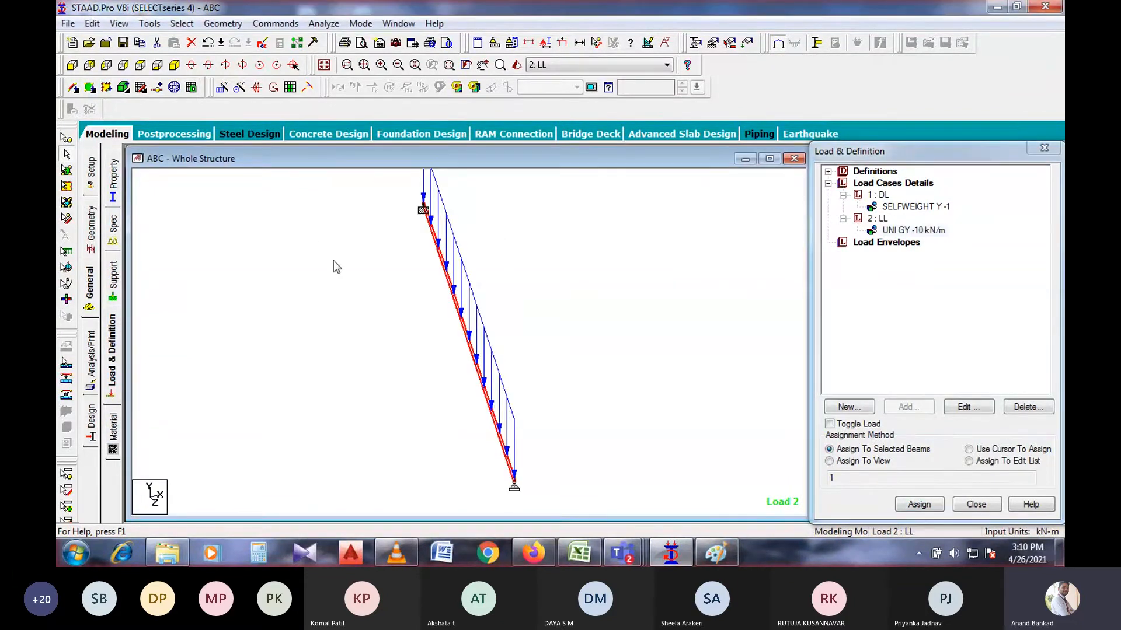
click(349, 266)
scroll(347, 297, down, 2)
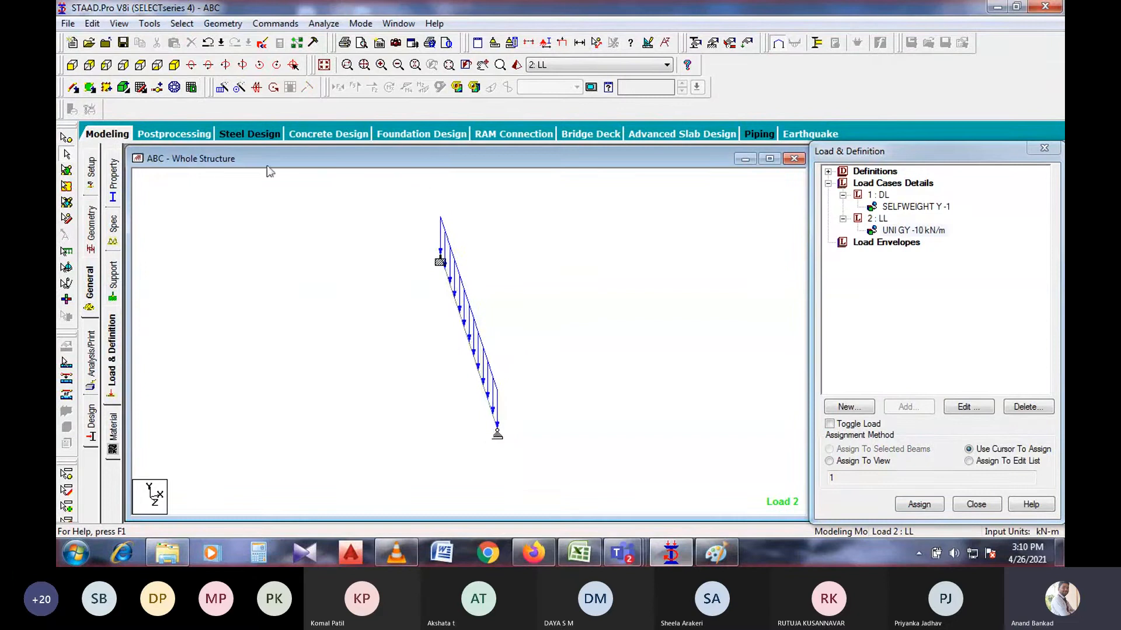
click(232, 66)
click(232, 66)
click(241, 65)
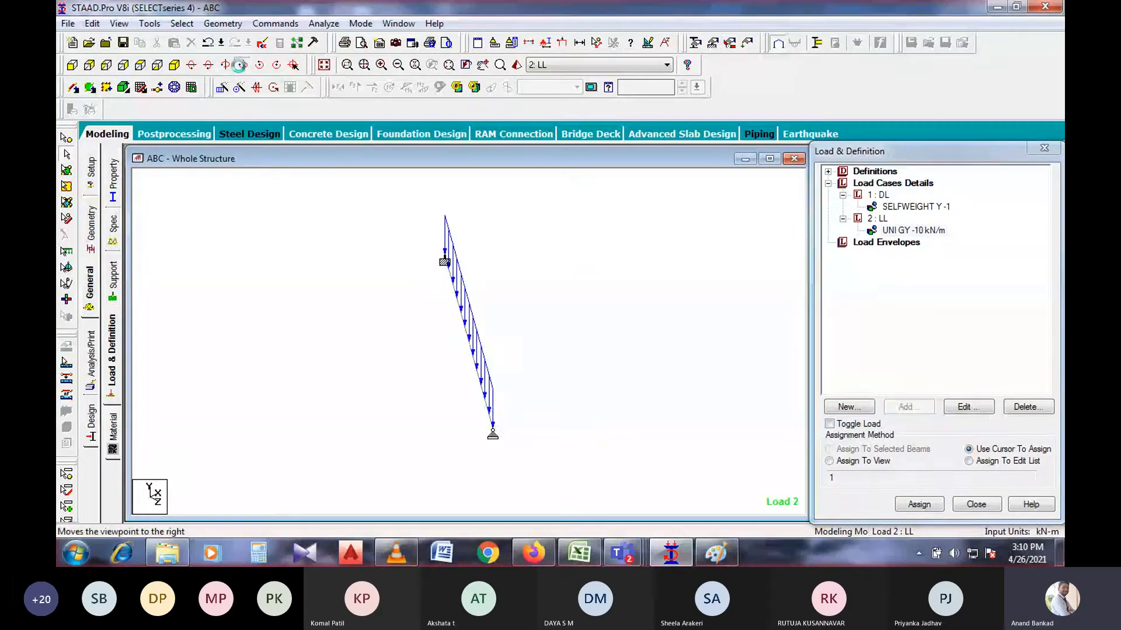
click(241, 66)
click(242, 65)
click(242, 65)
click(242, 65)
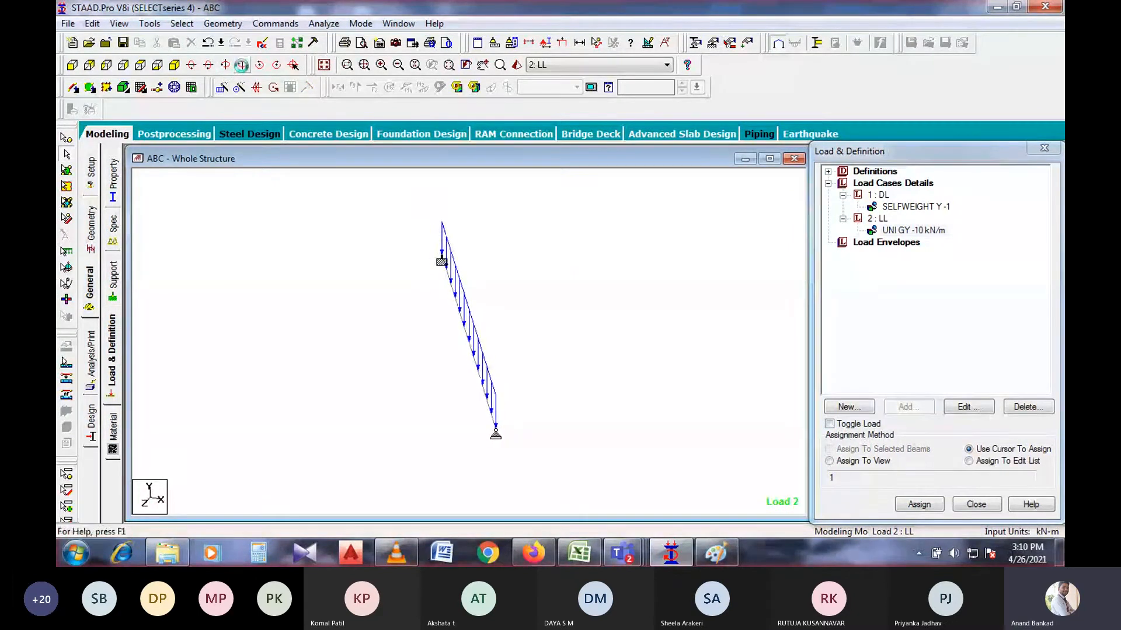
click(242, 66)
click(242, 65)
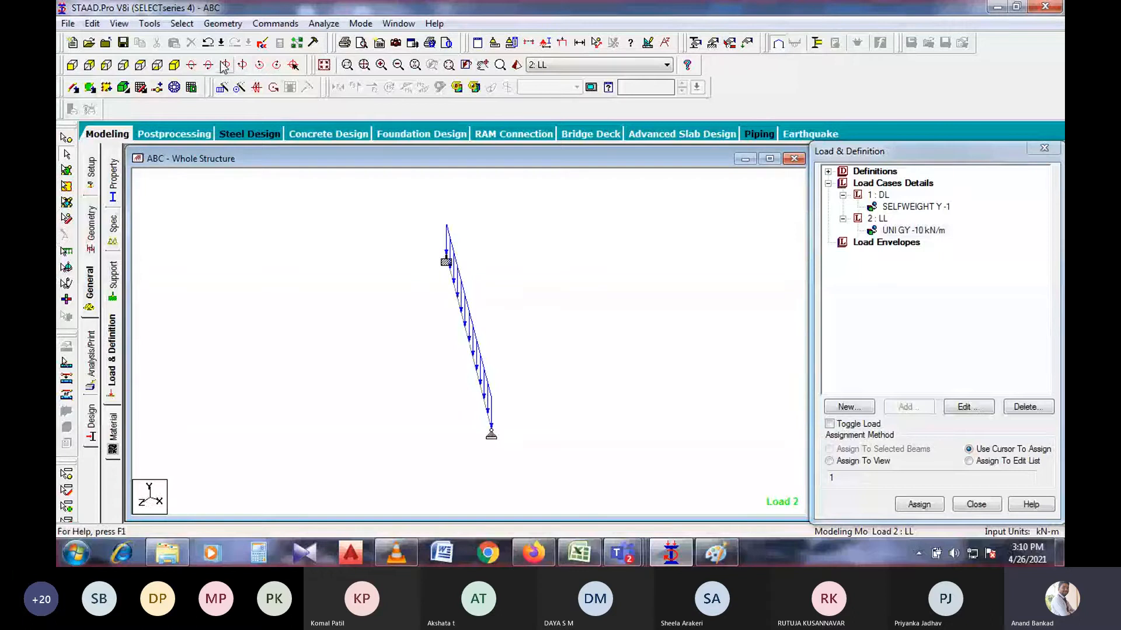
click(227, 66)
click(226, 66)
click(227, 66)
click(227, 66)
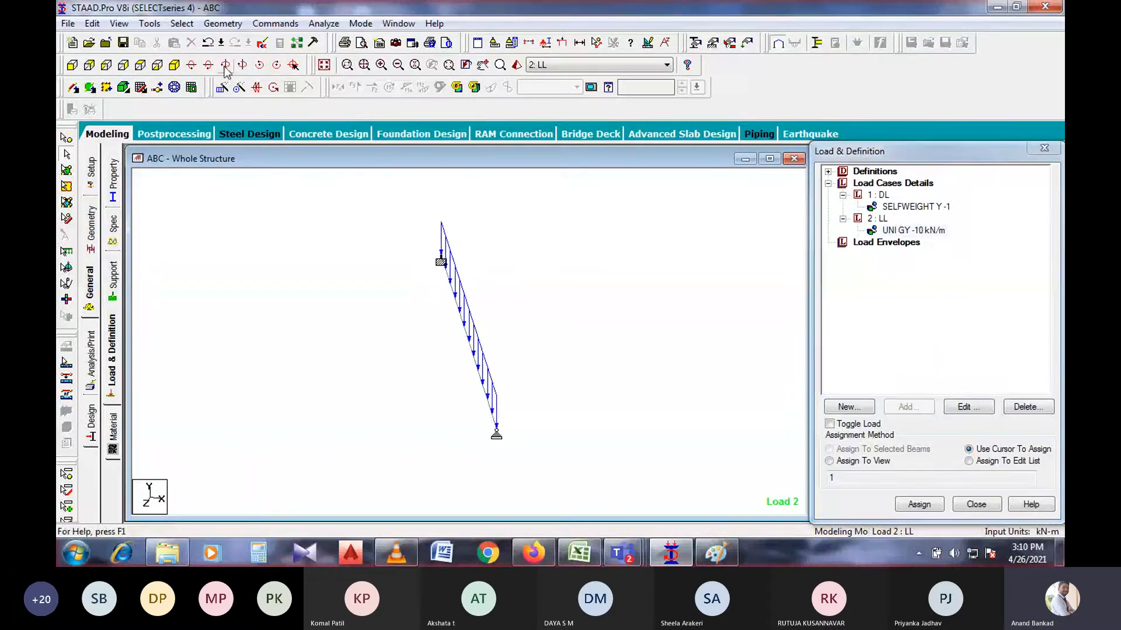
click(226, 66)
click(227, 66)
key(Left)
key(Left)
key(Left)
key(Left)
key(Left)
key(Left)
key(Left)
key(Left)
key(Left)
key(Left)
key(Left)
key(Left)
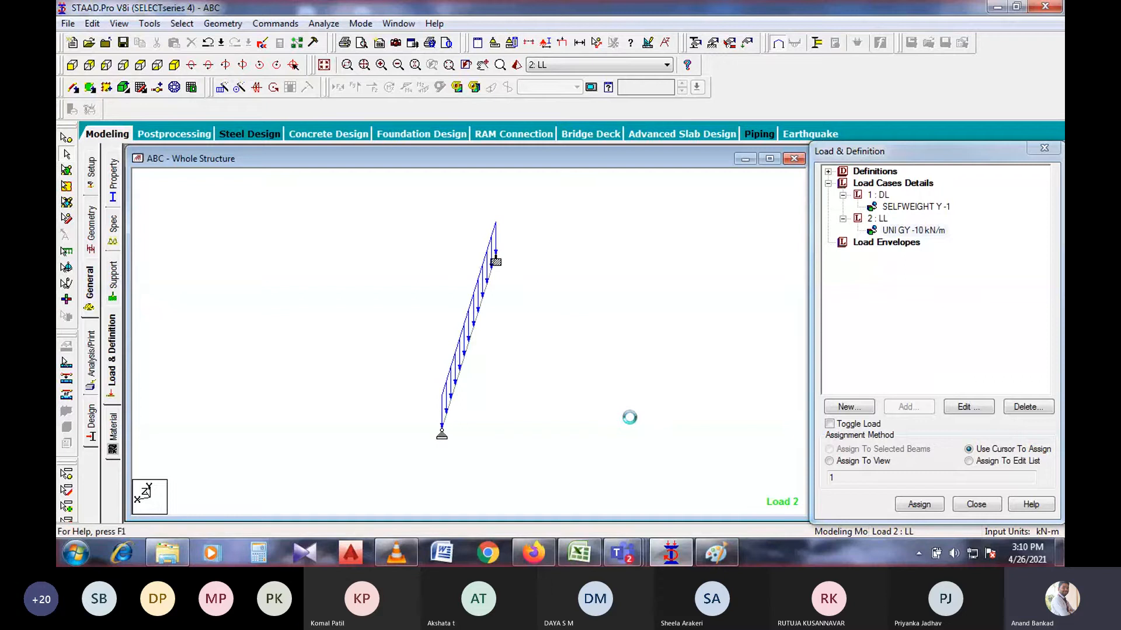
key(Left)
key(Left)
key(Left)
key(Left)
key(Left)
key(Left)
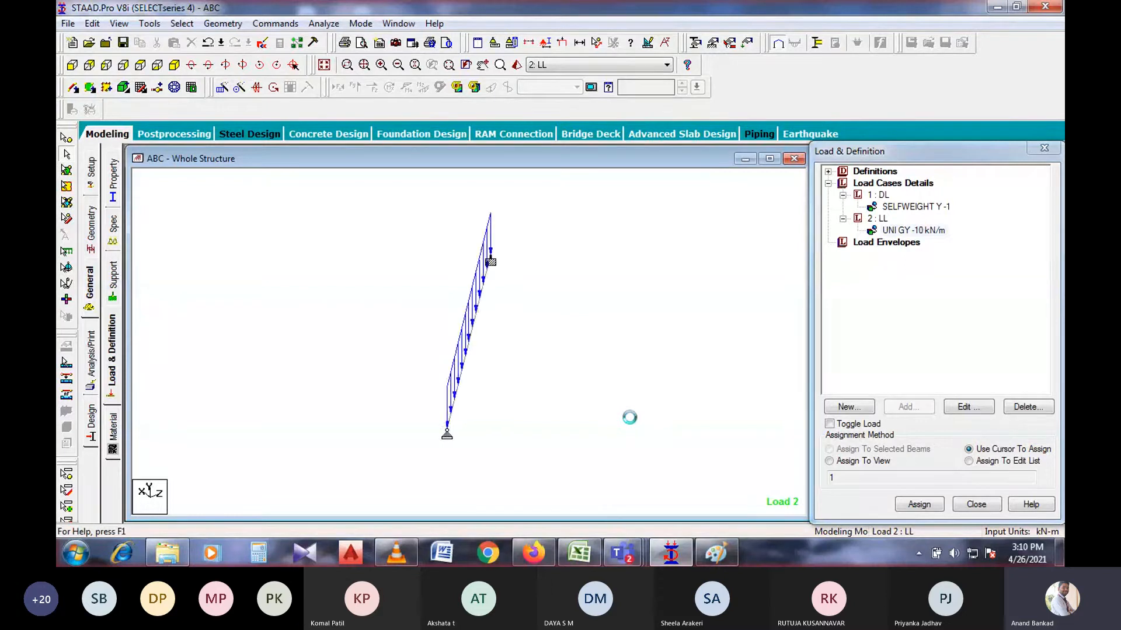
key(Up)
key(Up)
key(Up)
key(Up)
key(Up)
key(Up)
key(Up)
key(Up)
key(Up)
key(Up)
key(Up)
key(Up)
key(Up)
key(Up)
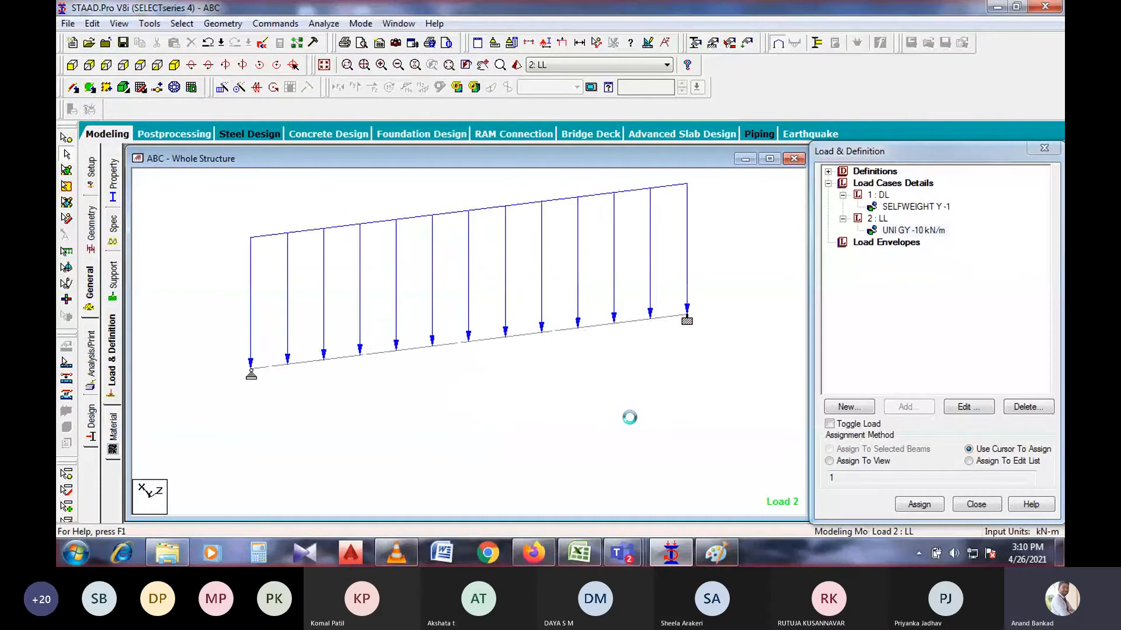
key(Up)
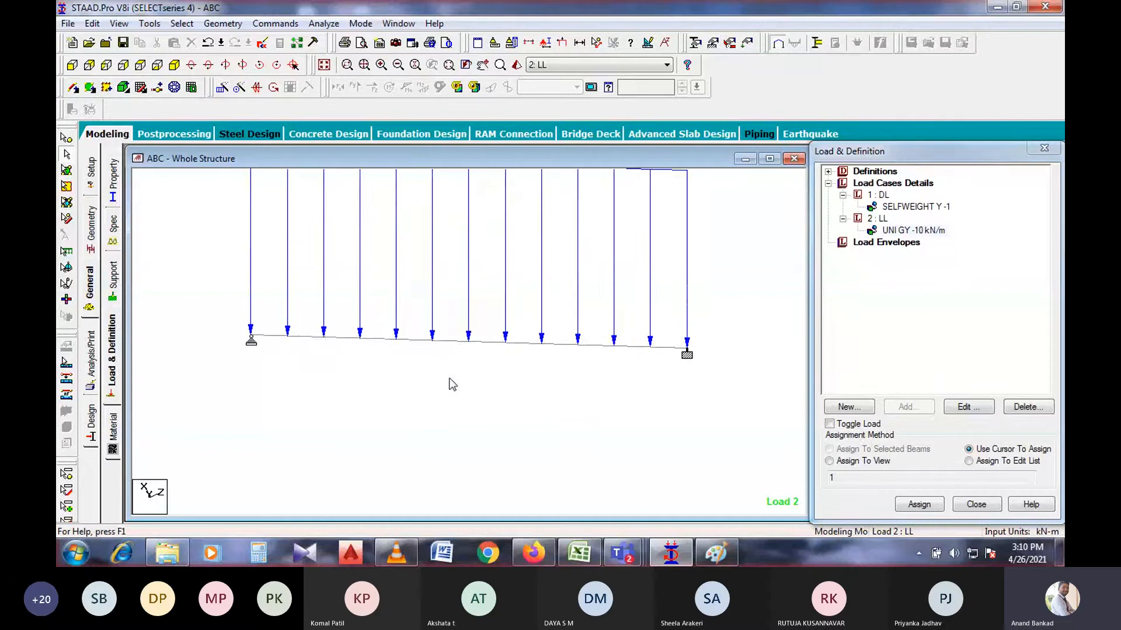
middle_drag(451, 384, 474, 410)
key(Right)
key(Right)
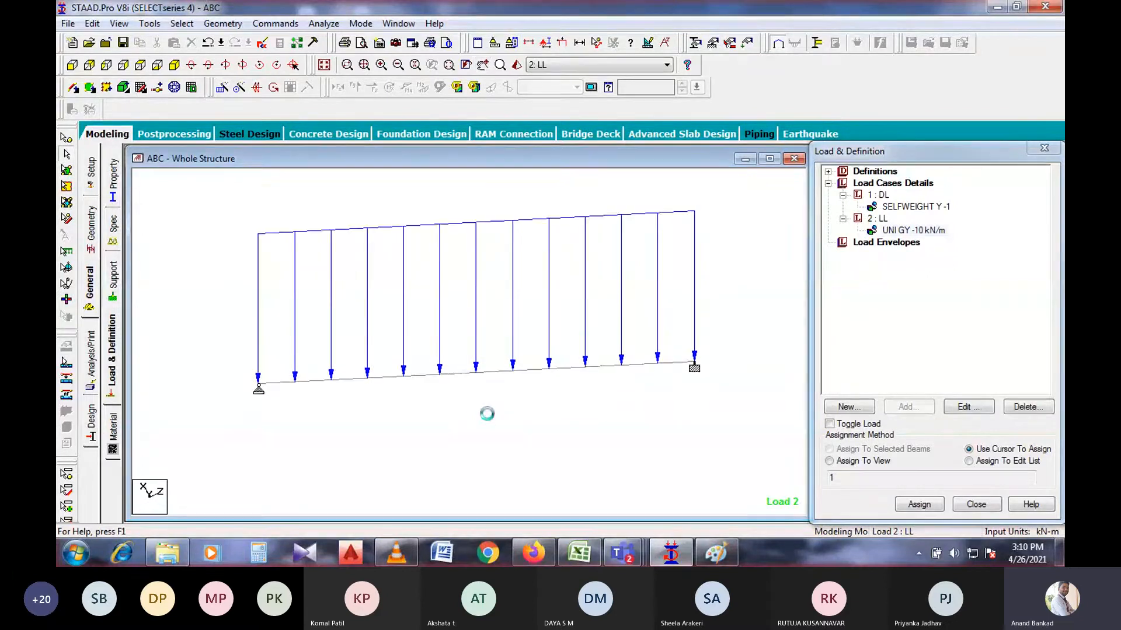
key(Right)
key(Right)
key(Right)
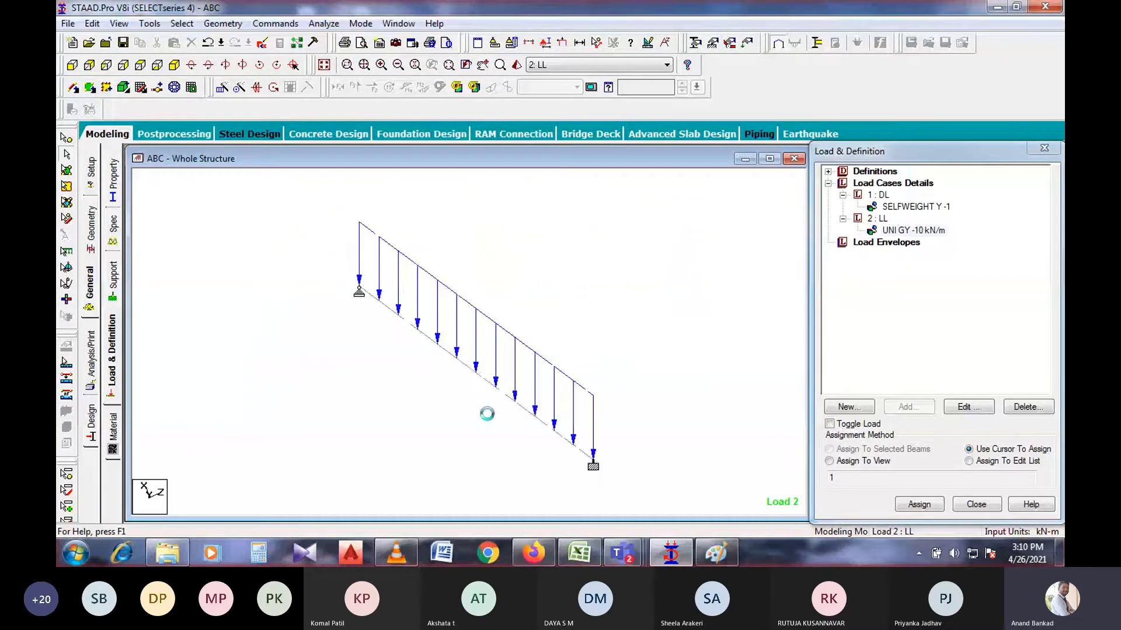
key(Right)
key(Left)
key(Left)
key(Left)
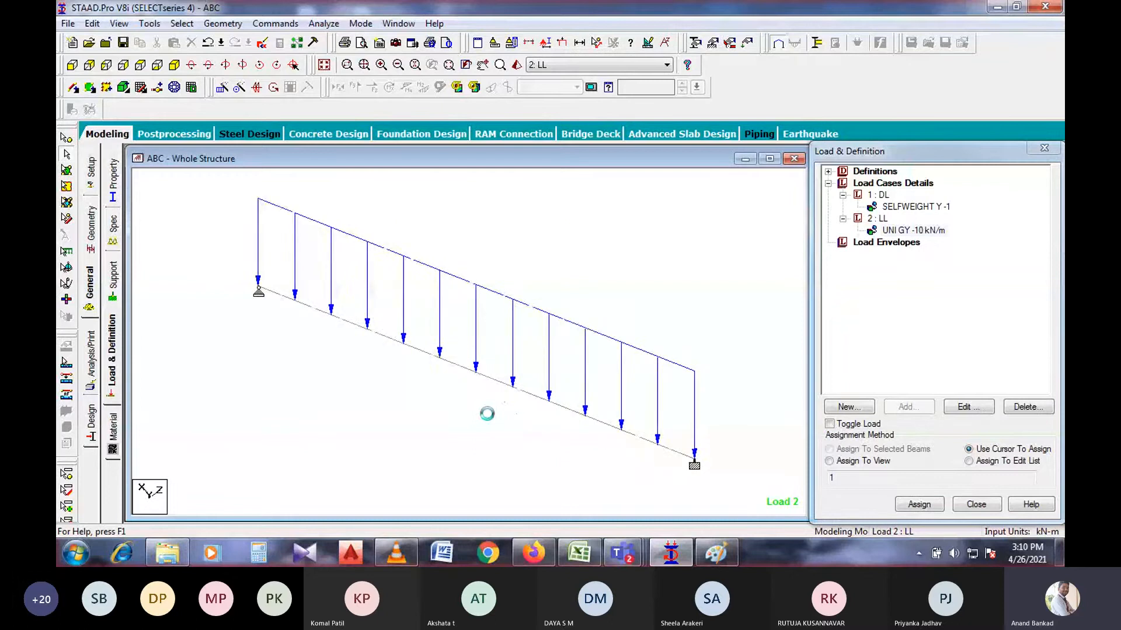
click(565, 42)
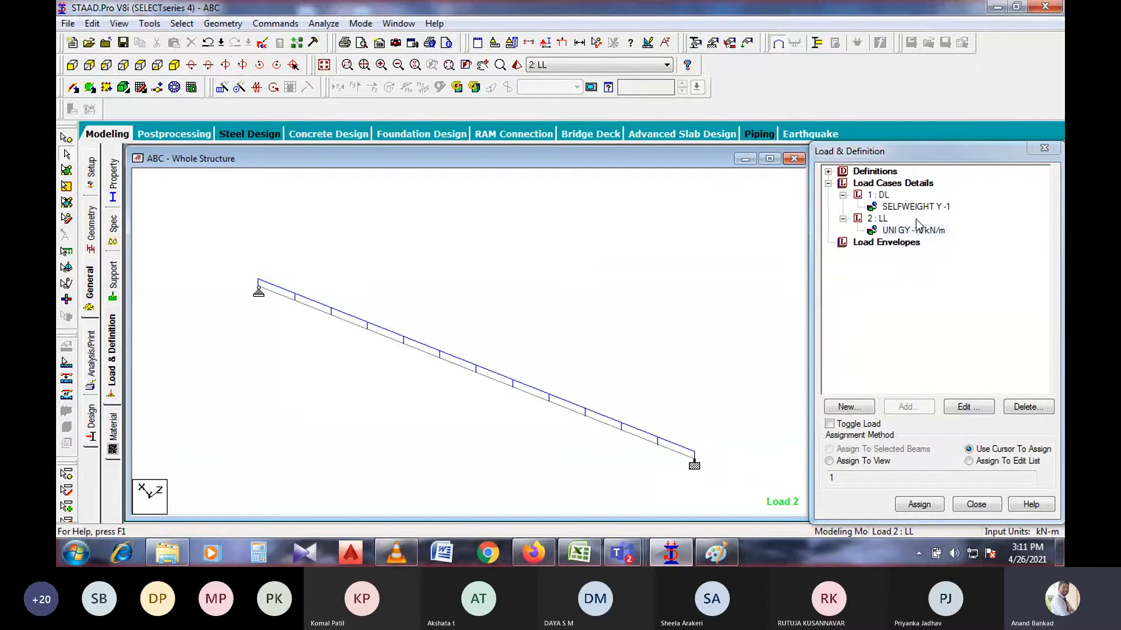
- Add a Perform Analysis command with the All print option and close the analysis commands dialog
click(94, 348)
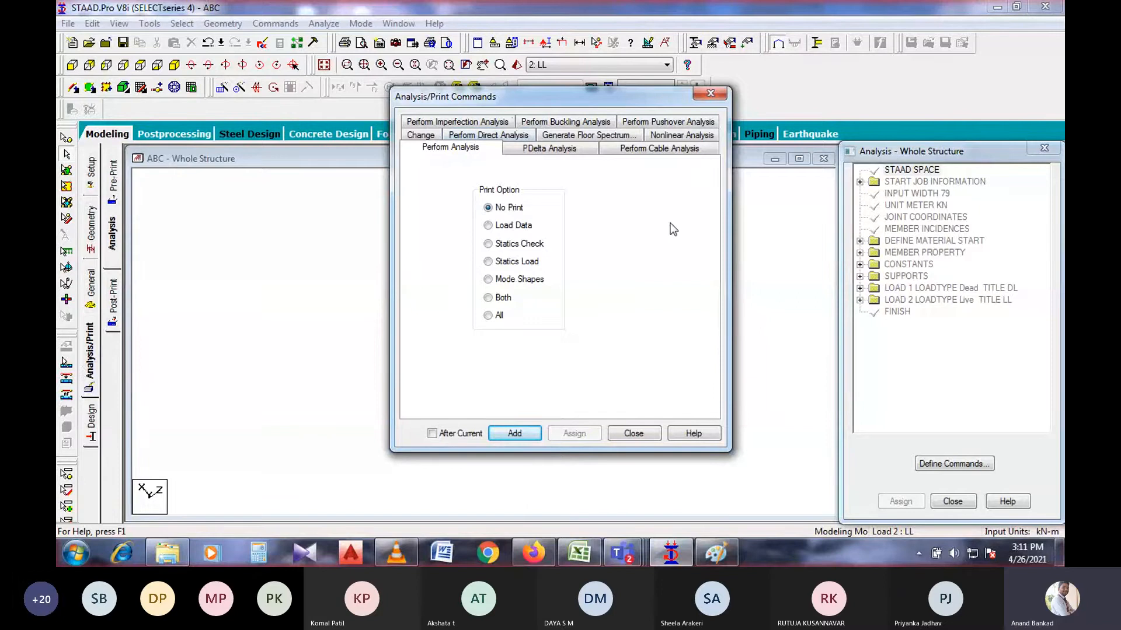
click(491, 316)
click(510, 435)
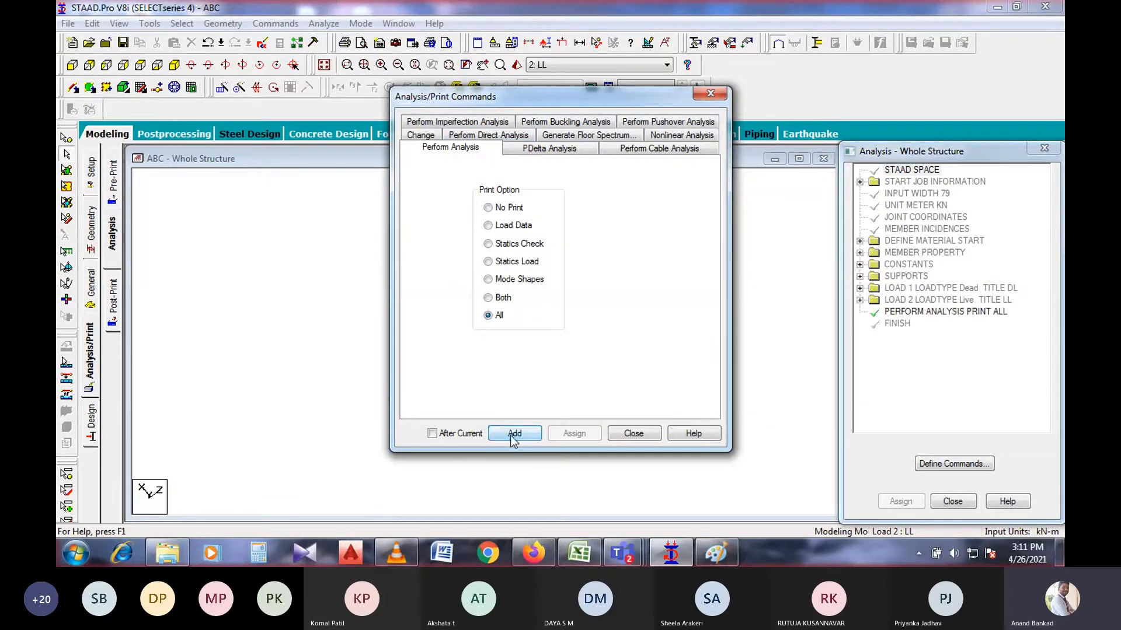
click(635, 435)
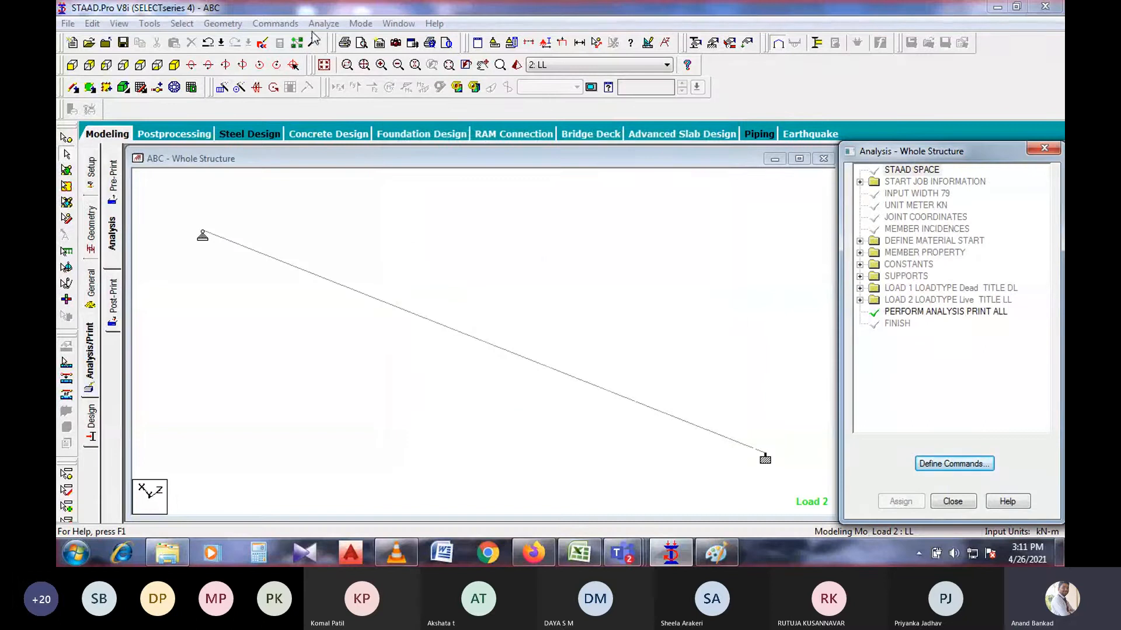
- Save the modified structure and run the analysis, staying in modeling mode when it is done
click(222, 24)
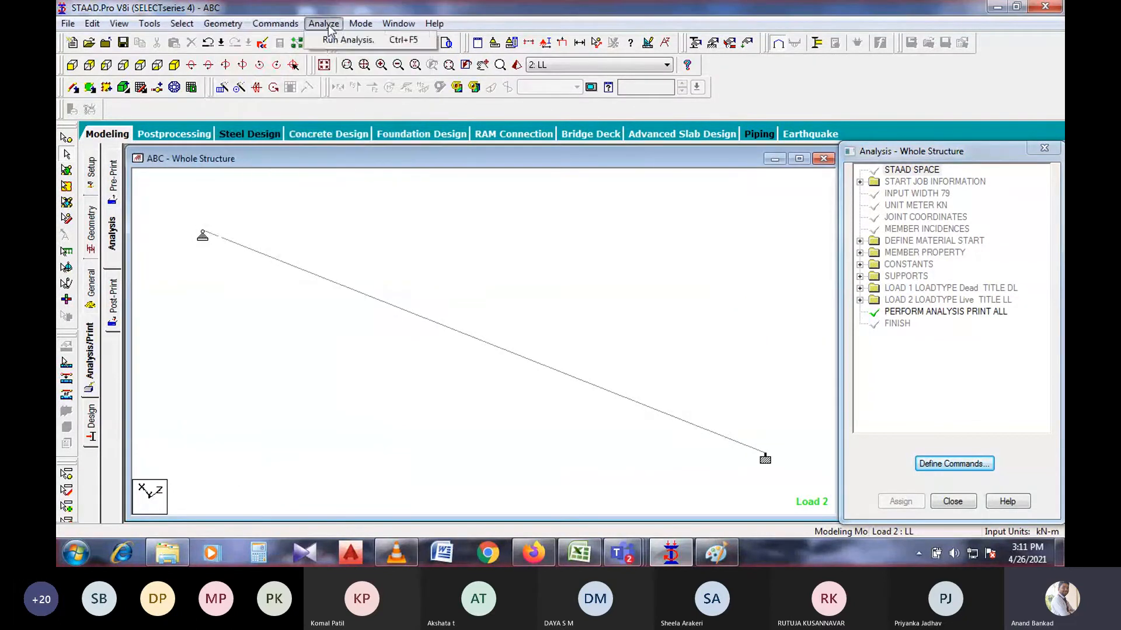
click(331, 26)
click(324, 26)
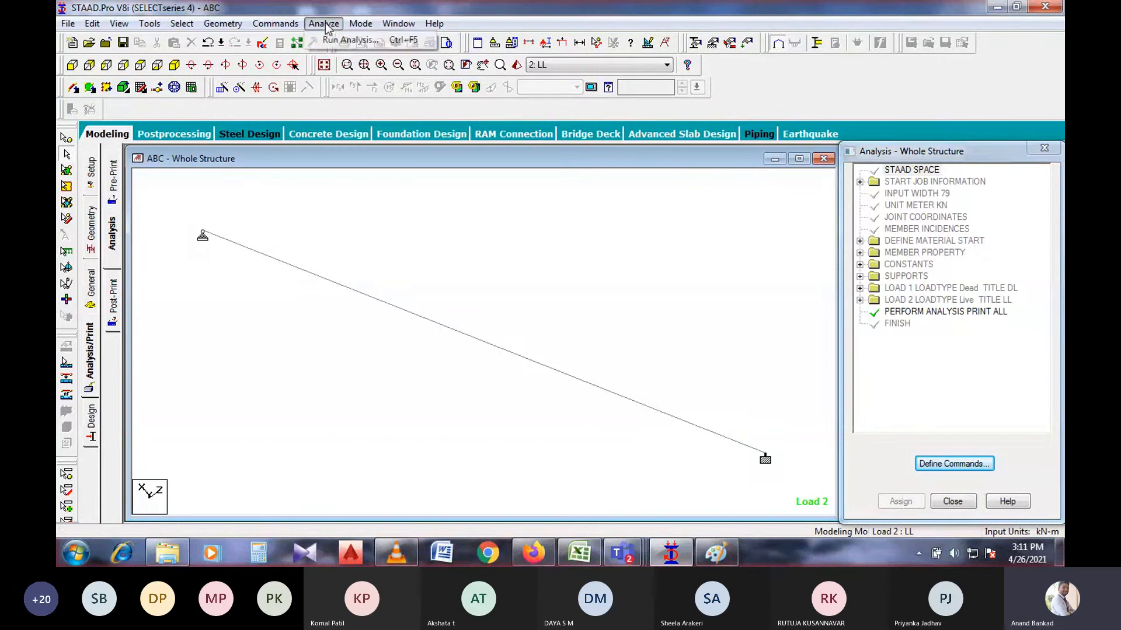
click(342, 36)
click(469, 295)
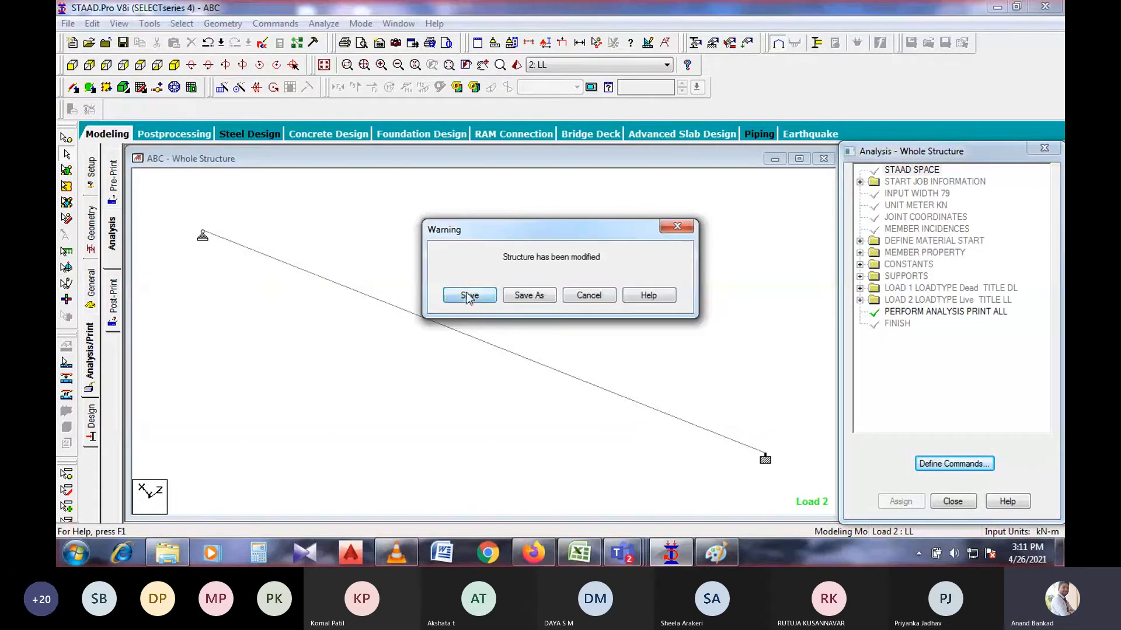
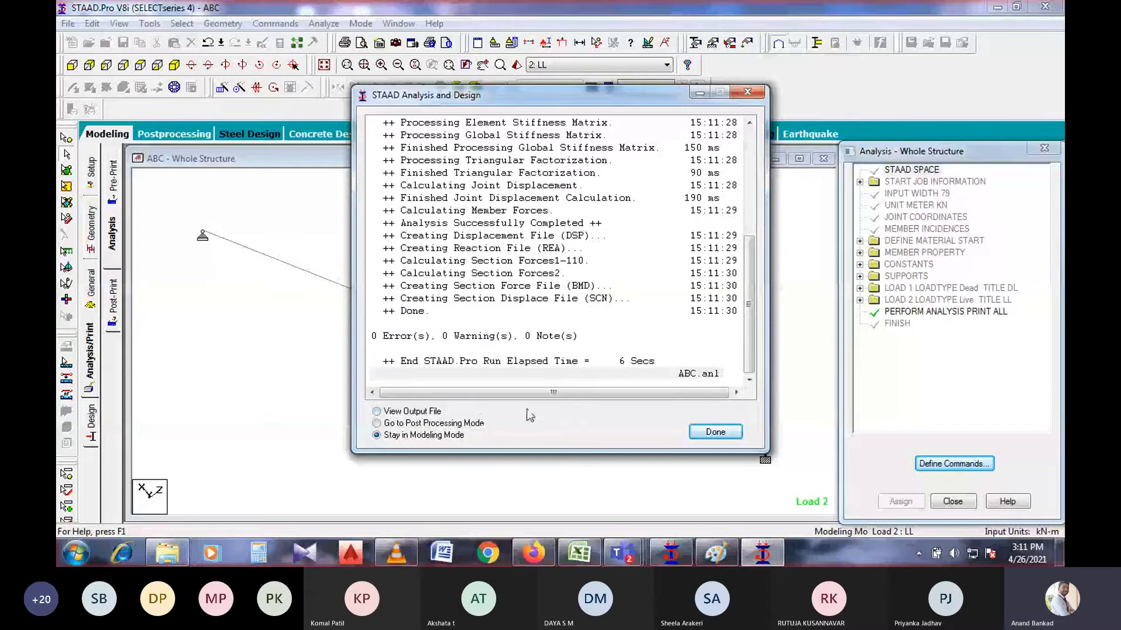
click(714, 432)
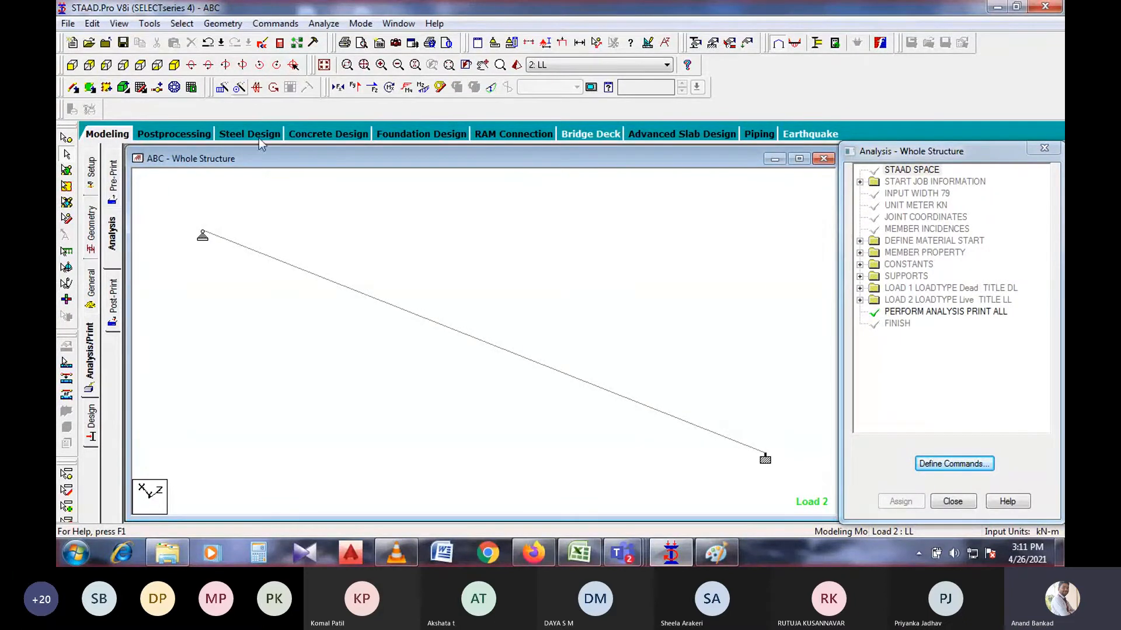
- Enter postprocessing mode with load cases 1 DL and 2 LL selected for the results
click(188, 135)
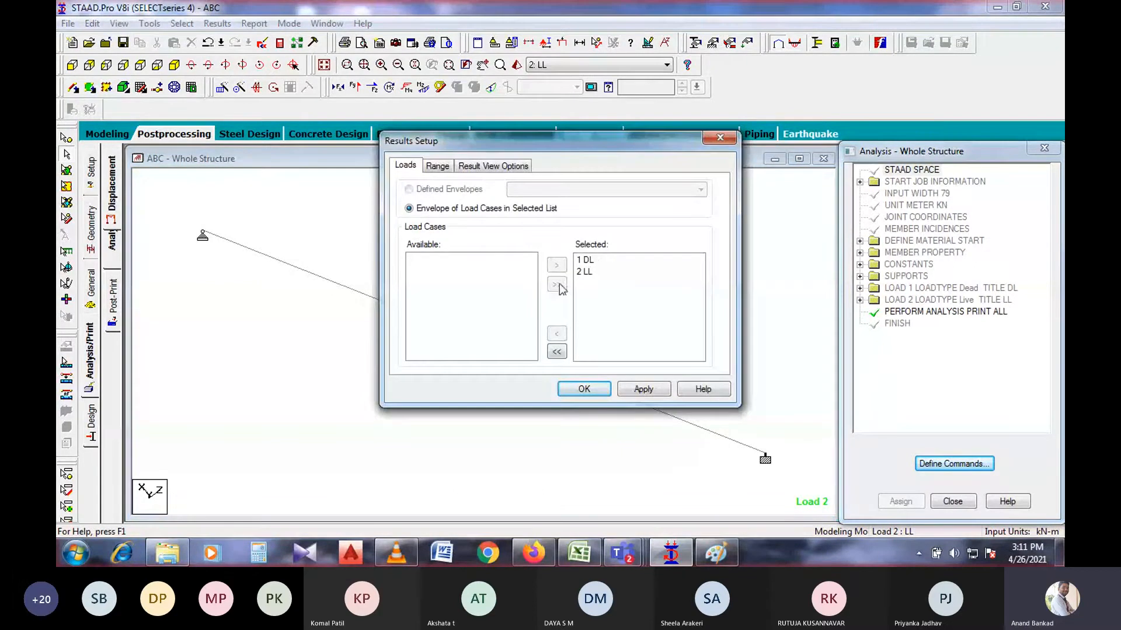
click(595, 260)
click(595, 270)
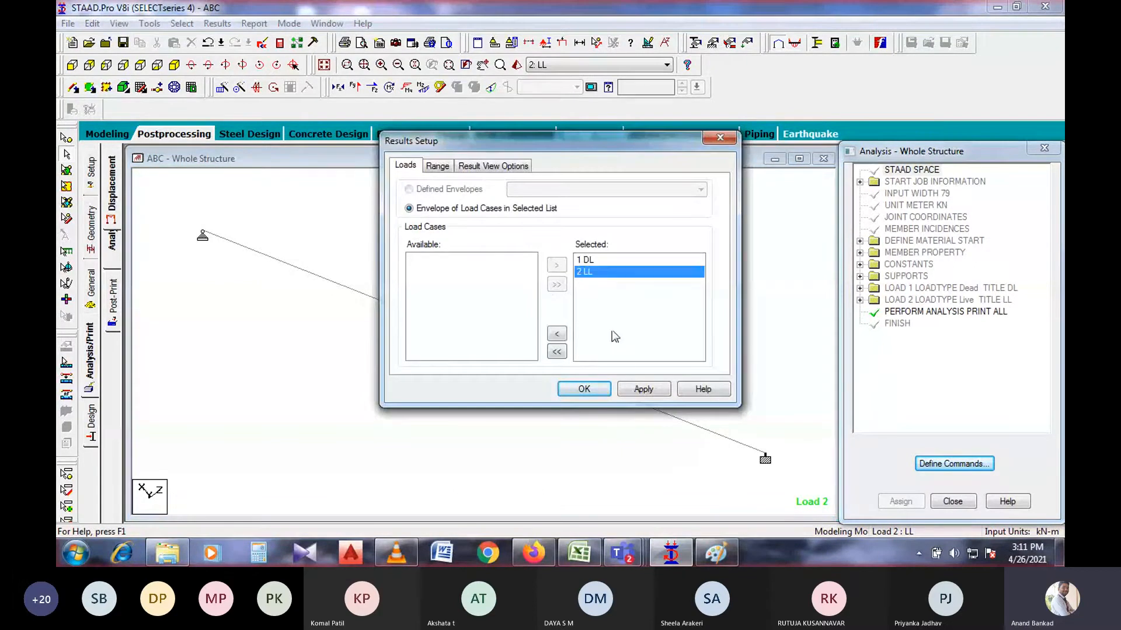
shift+click(586, 260)
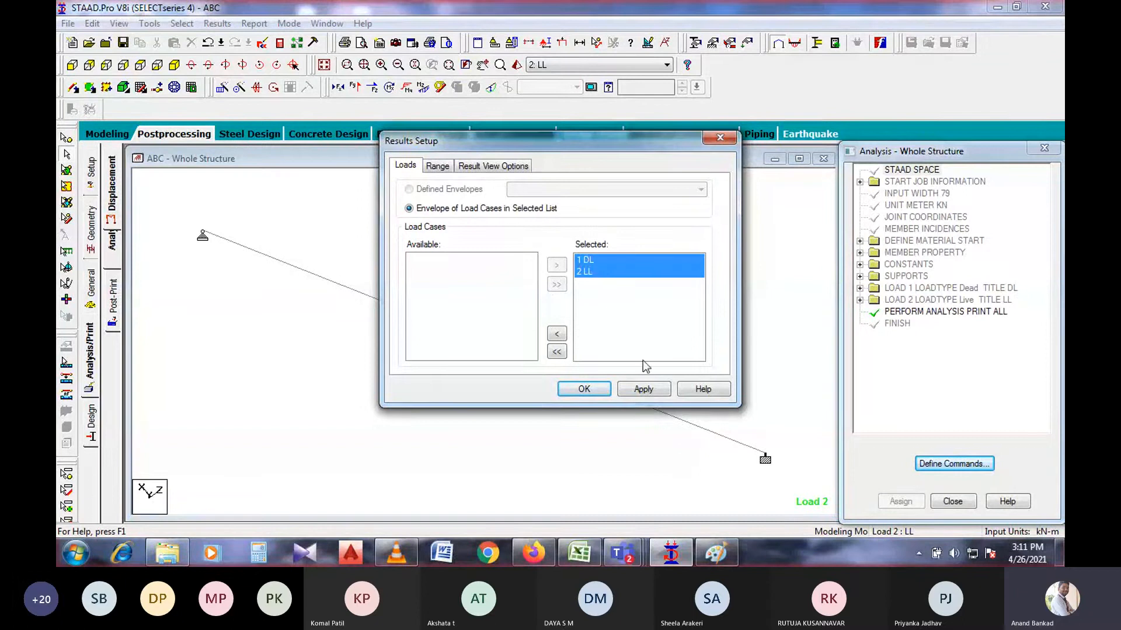
click(649, 389)
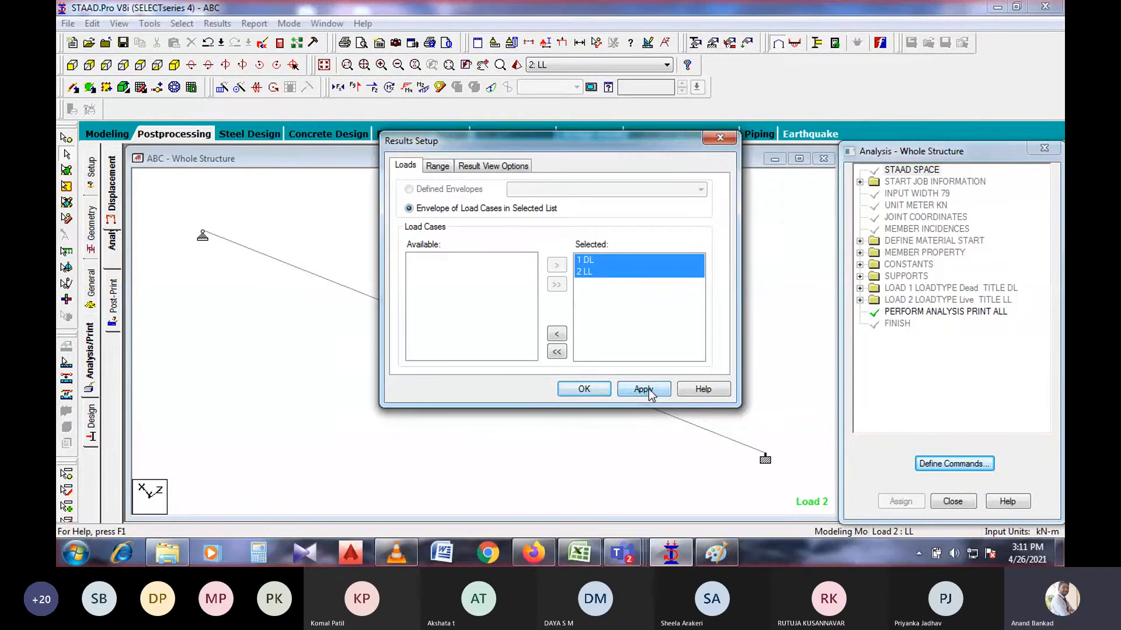
click(610, 389)
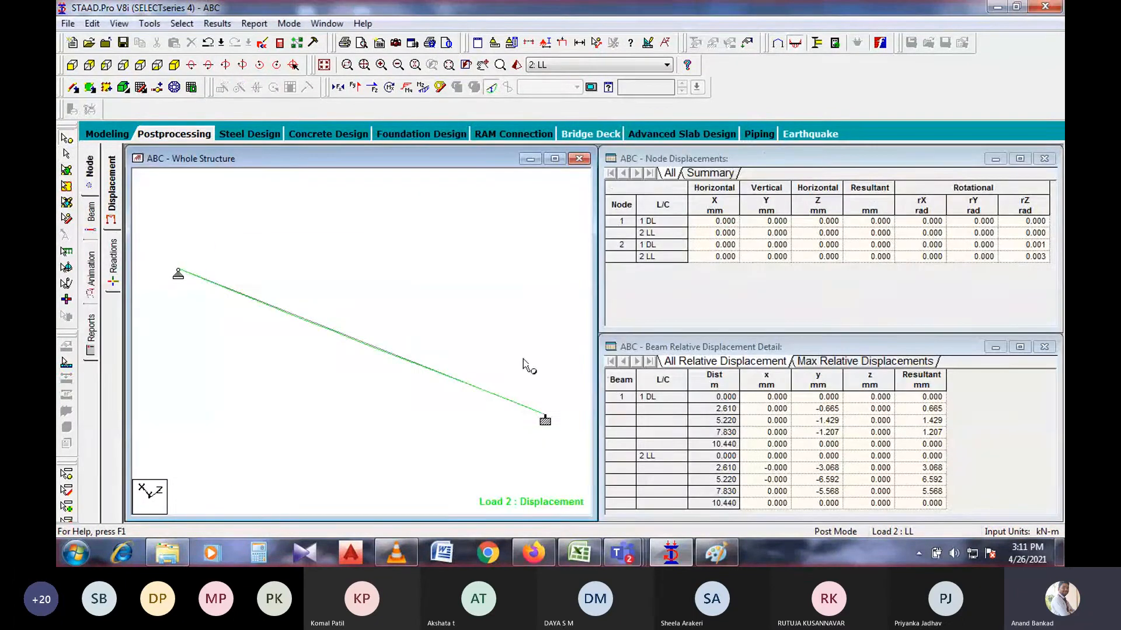
- Maximize the whole-structure displacement view and show the beam's deflected shape for load case LL in isometric view
click(554, 159)
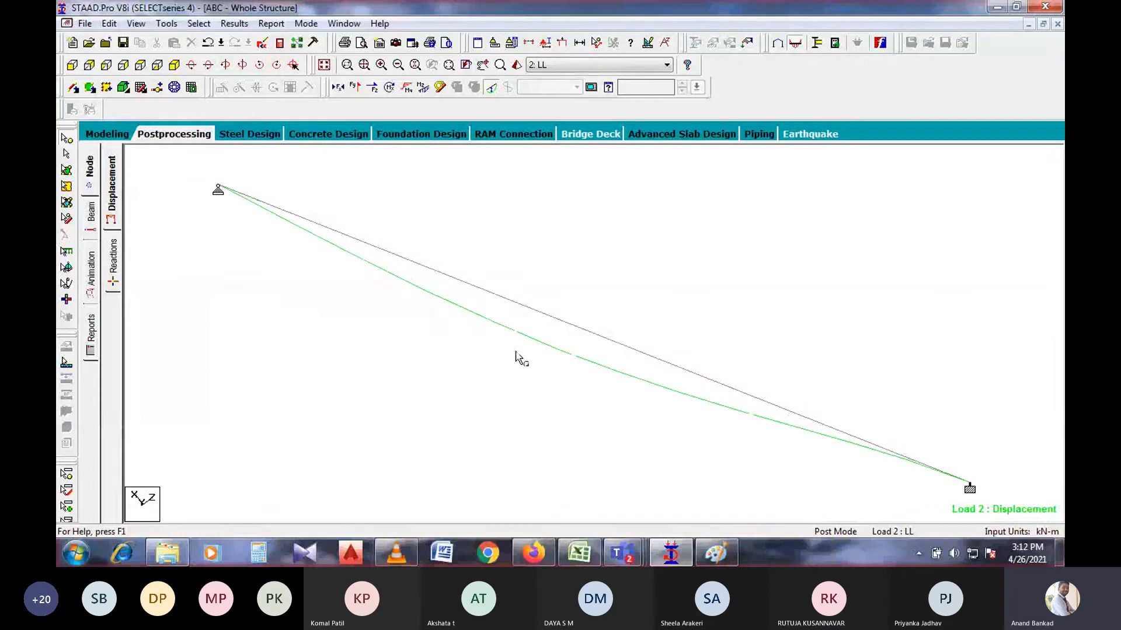
scroll(502, 361, down, 2)
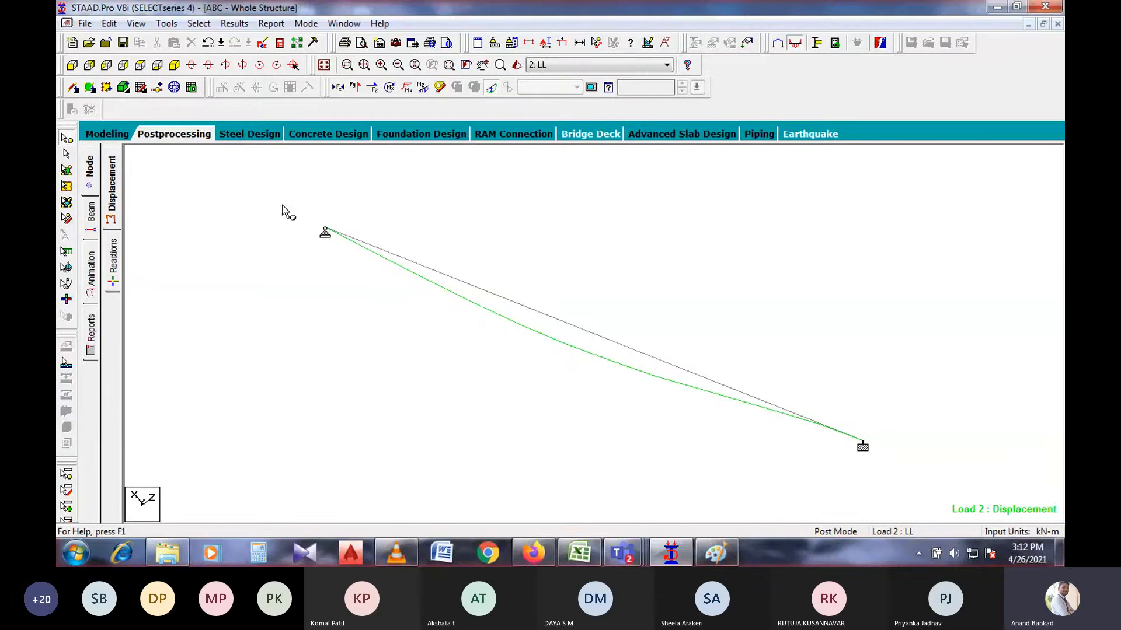
click(174, 64)
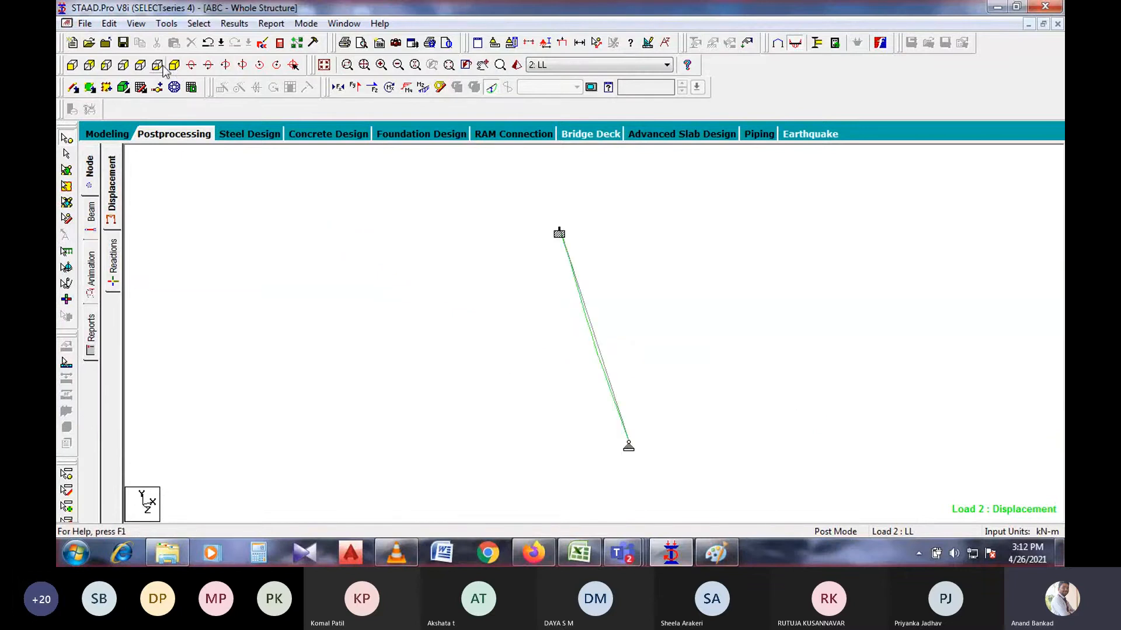
- Examine the beam's LL deflected shape from the standard plan, side, back and front views
click(157, 65)
click(141, 65)
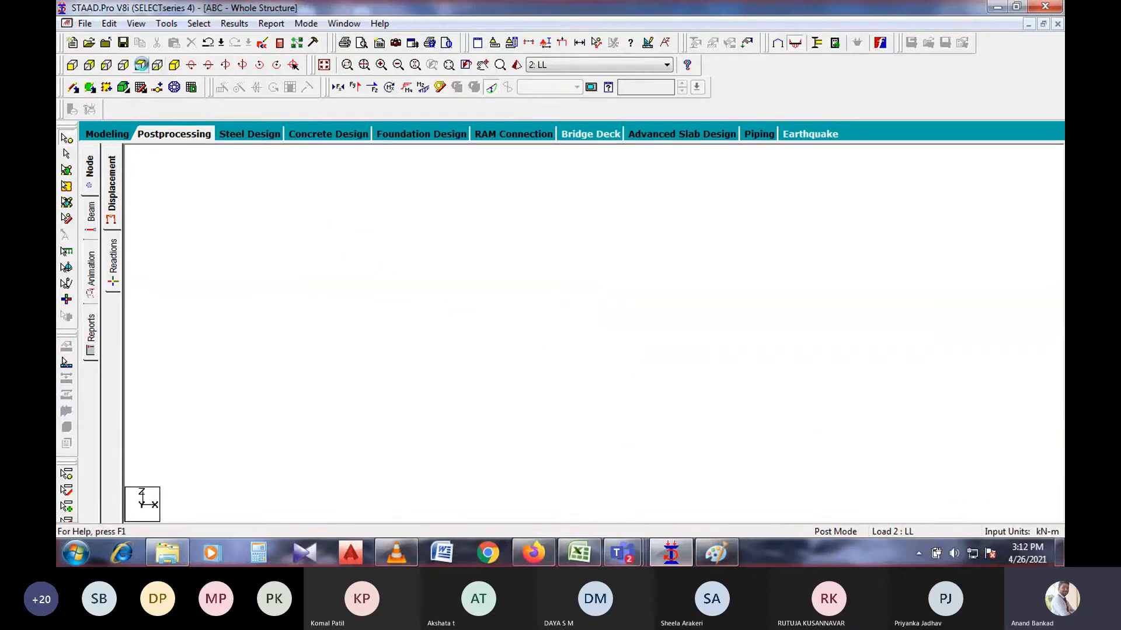
click(123, 65)
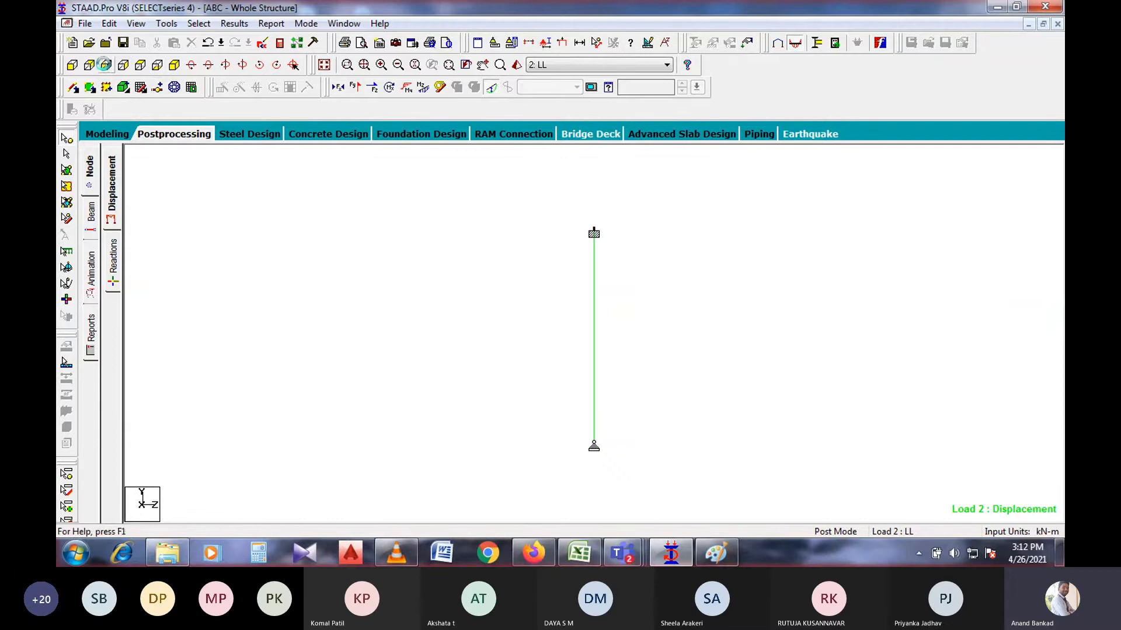
click(89, 65)
click(72, 65)
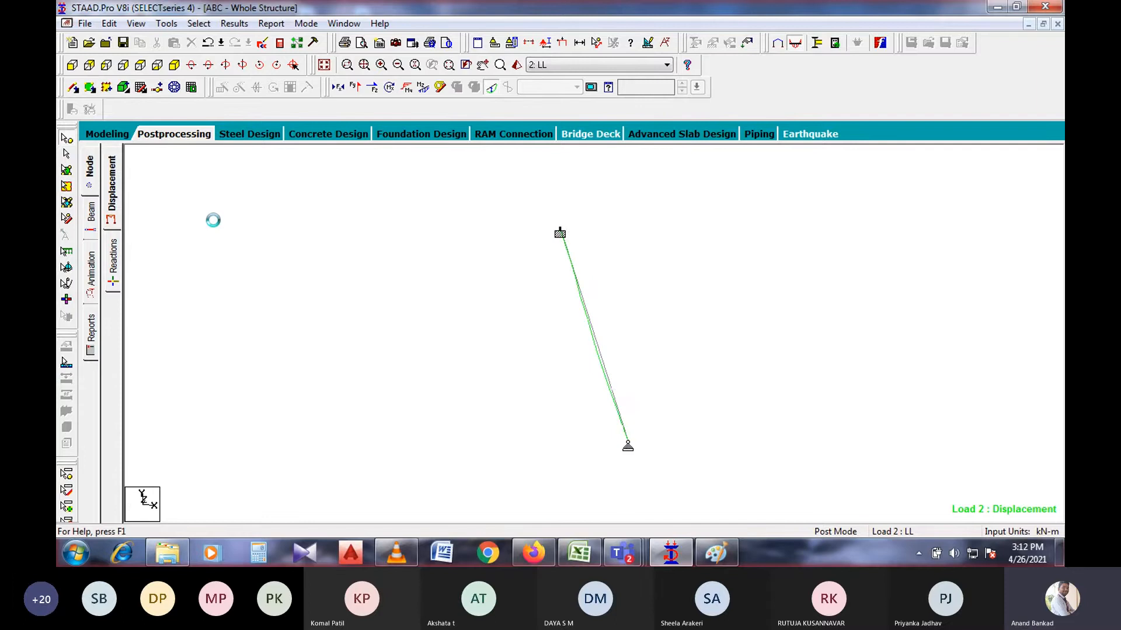
- Annotate the beam results with bending values at ends, maximum and mid point, plus shear values at the ends
click(234, 24)
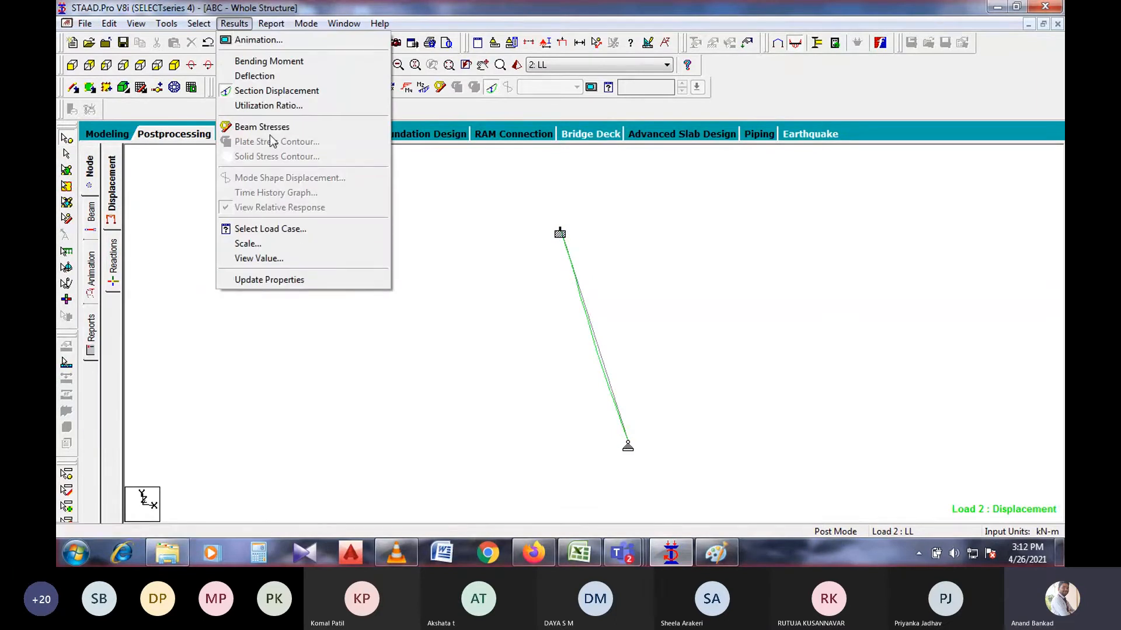
click(283, 259)
click(527, 161)
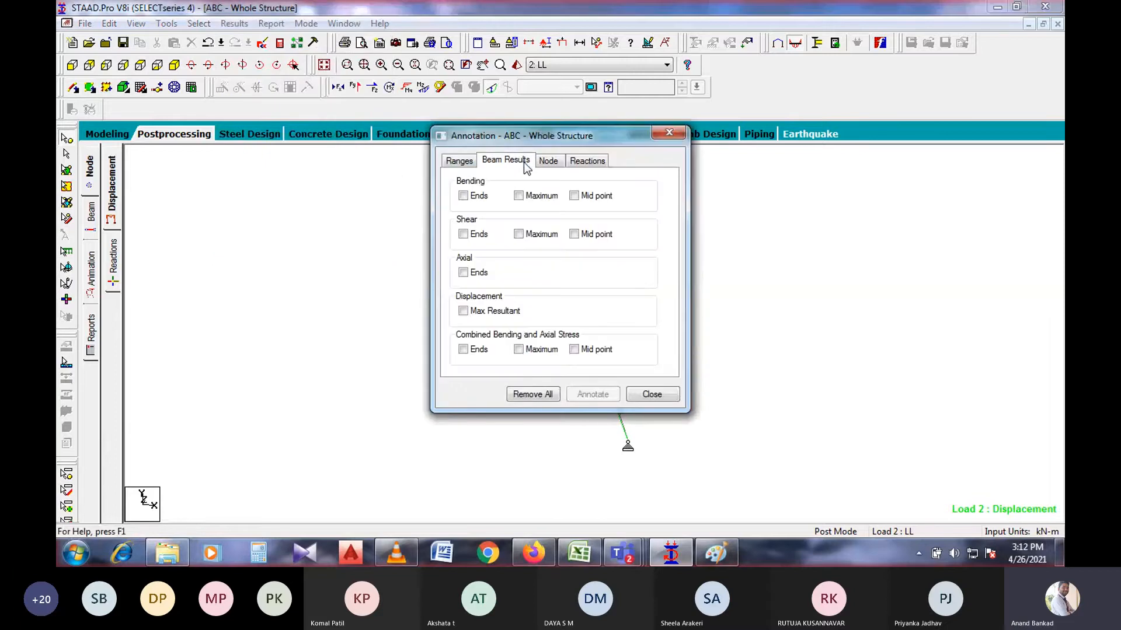
click(464, 197)
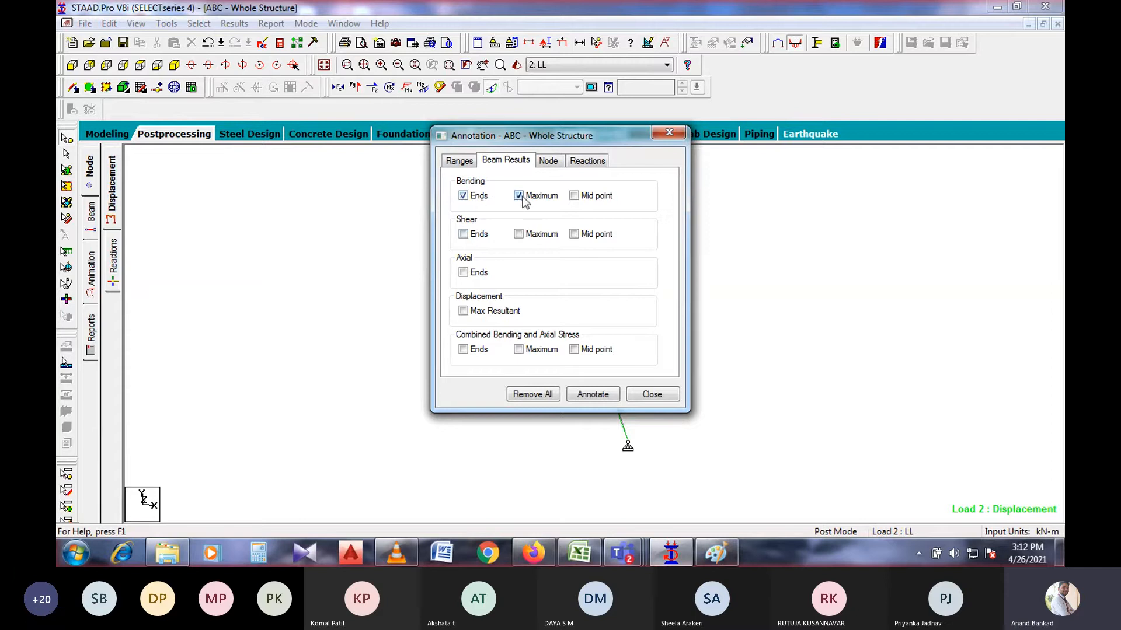
click(577, 197)
click(592, 395)
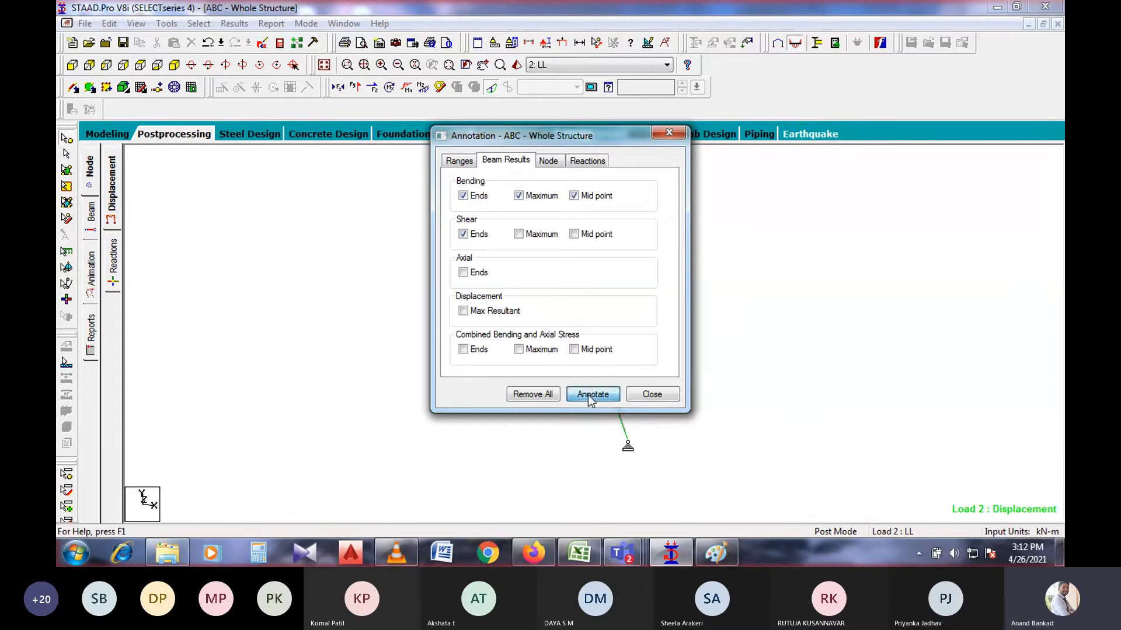
click(690, 309)
click(694, 310)
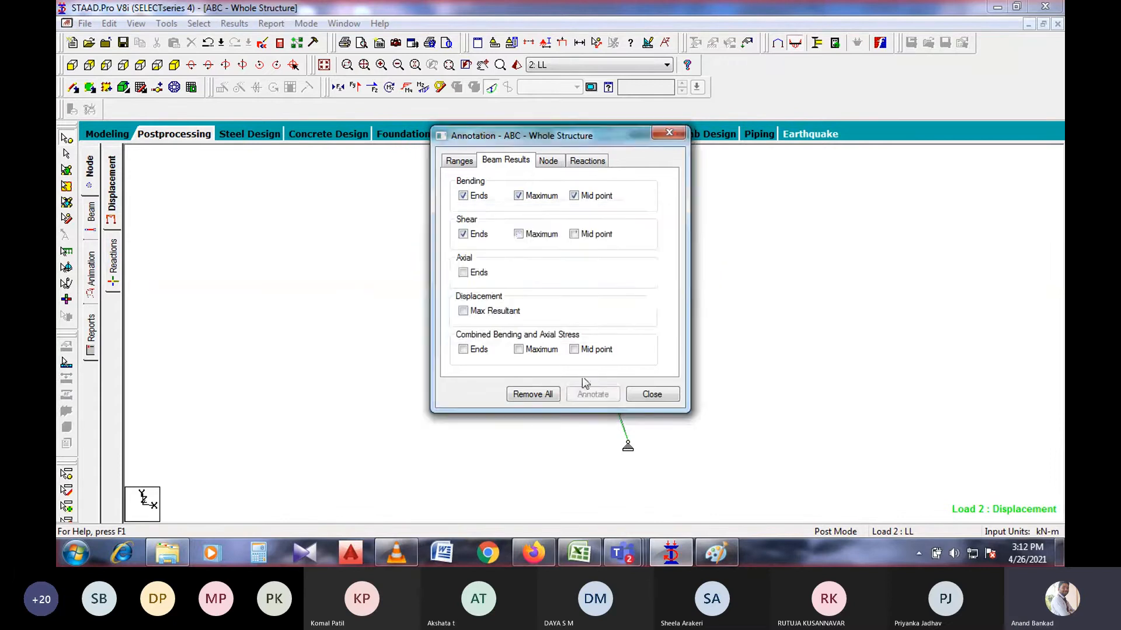
click(652, 394)
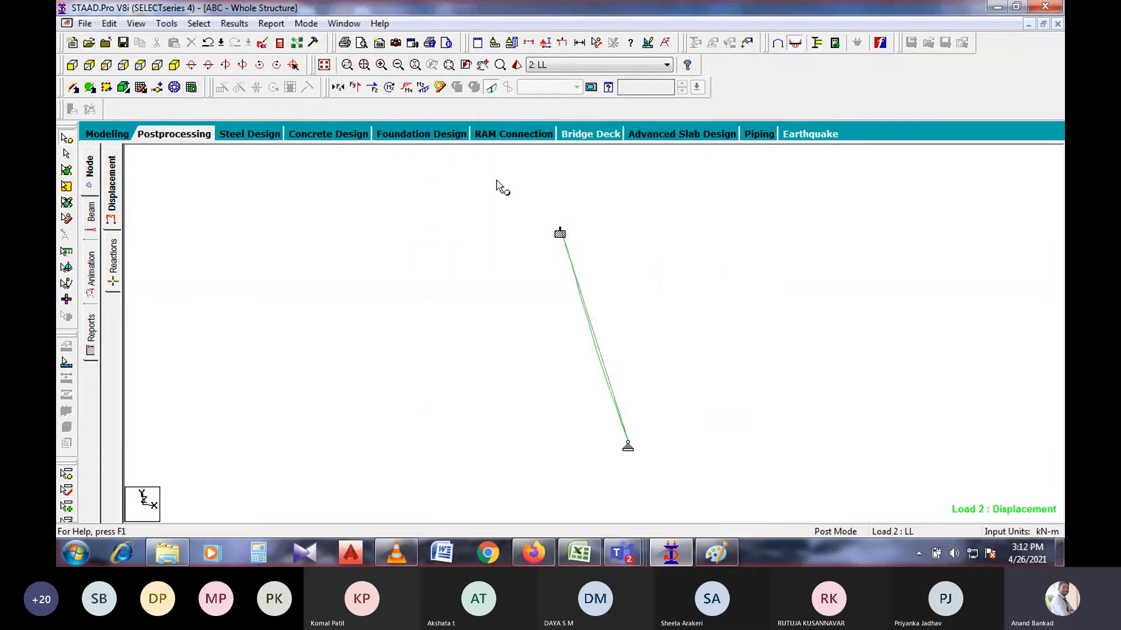
- Hide the displacement and display the beam's Bending Z moment diagram for load case LL
click(492, 90)
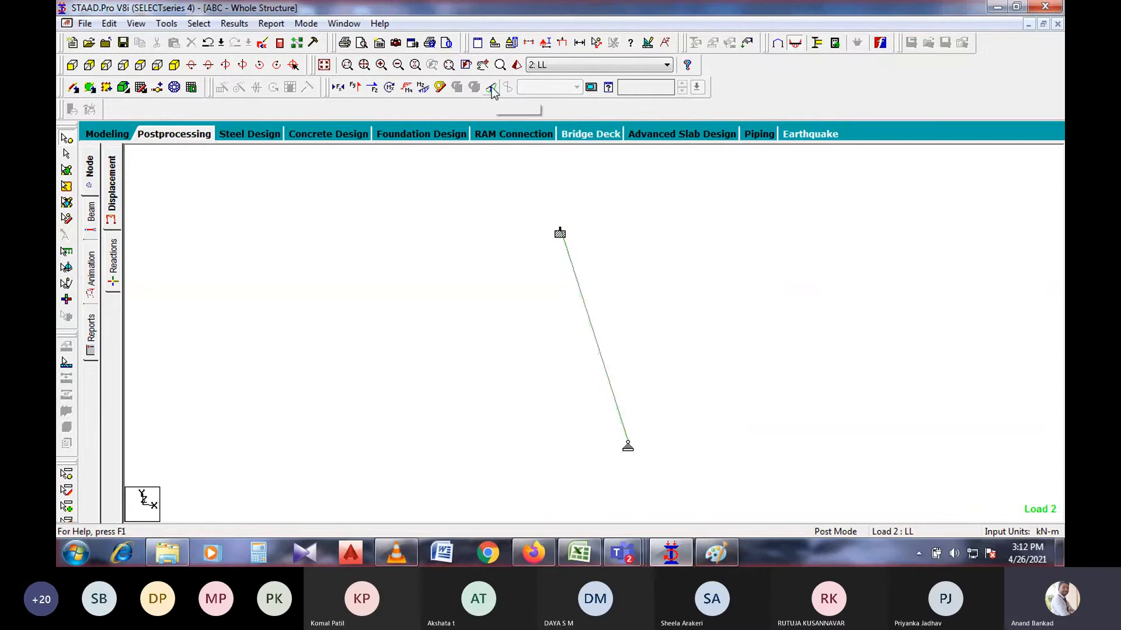
click(423, 89)
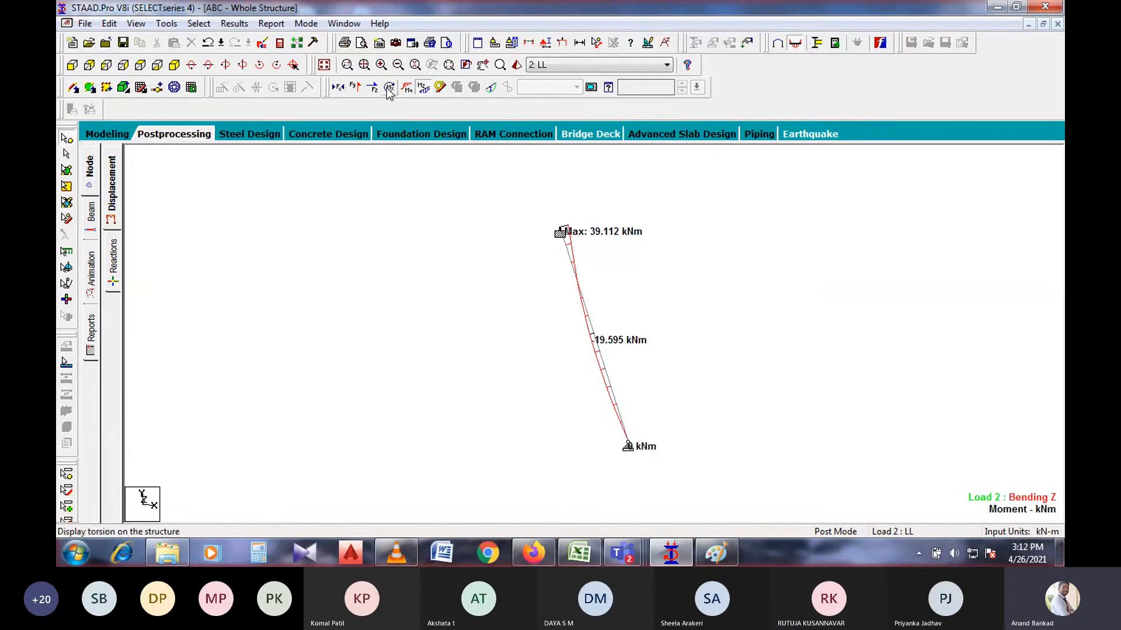
scroll(563, 318, up, 1)
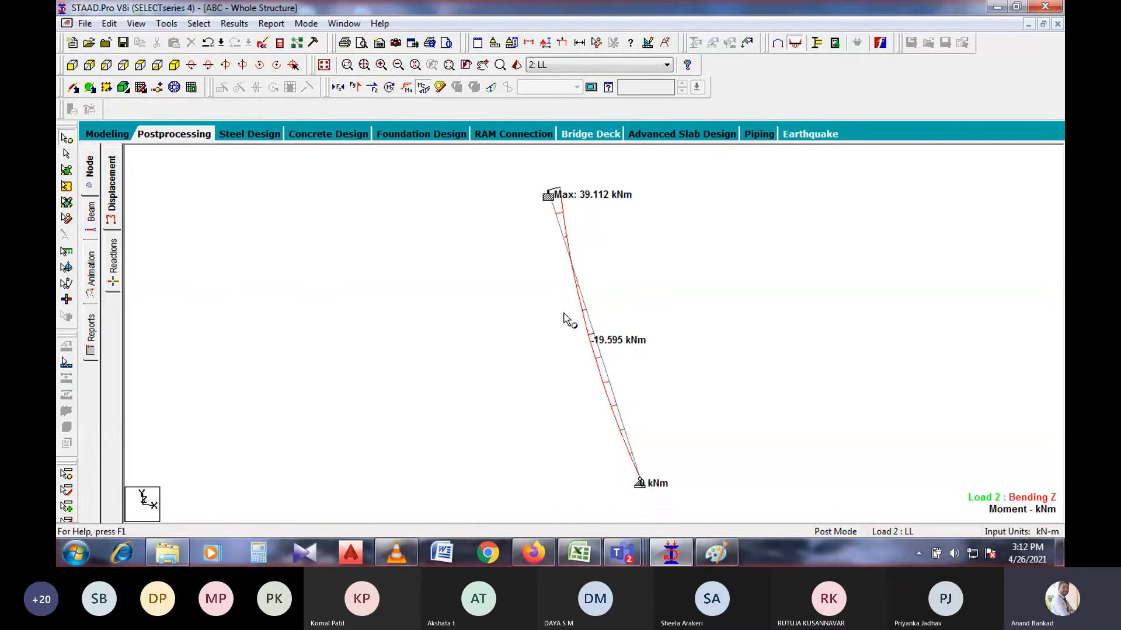
- Examine the annotated Bending Z moment diagram from different angles by rotating the structure, including the isometric view
key(Right)
key(Right)
key(Right)
key(Right)
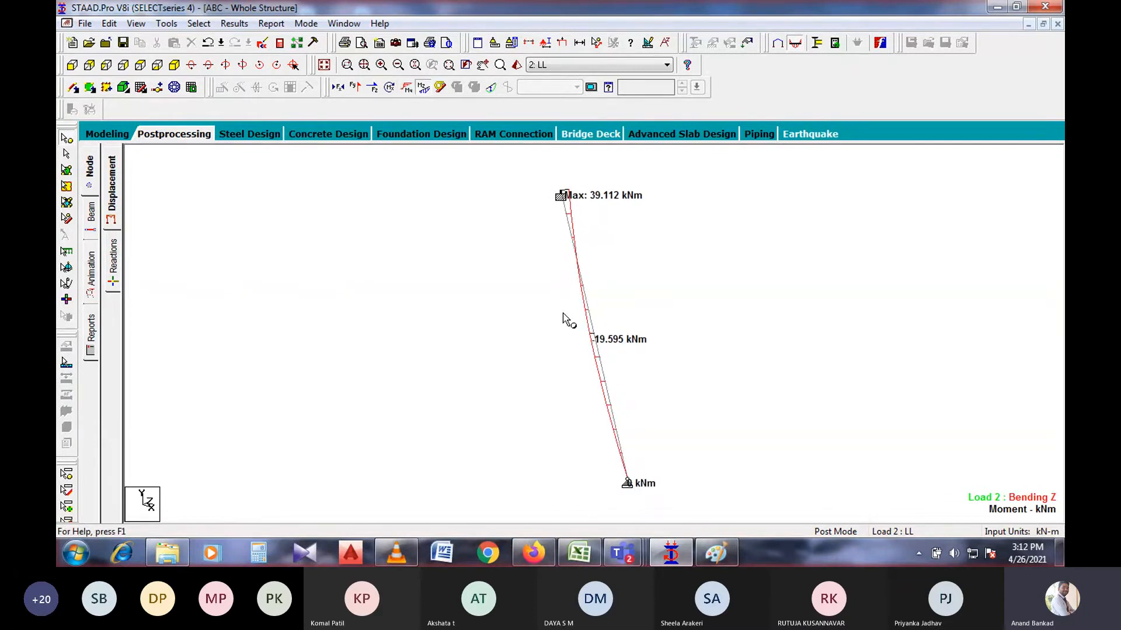
key(Right)
key(Right)
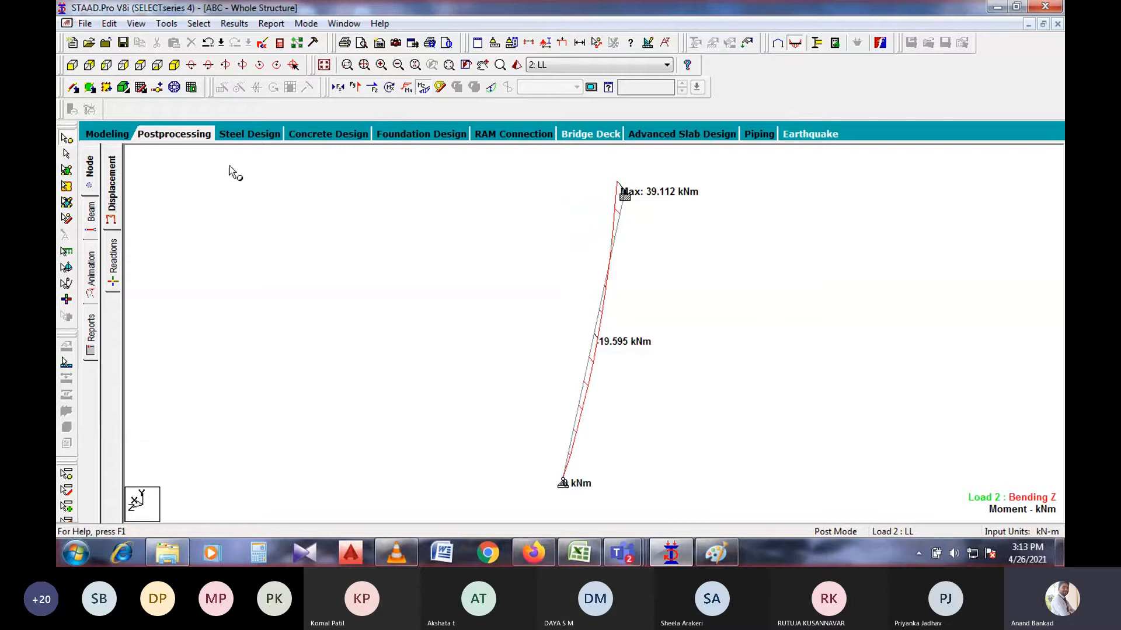
click(174, 65)
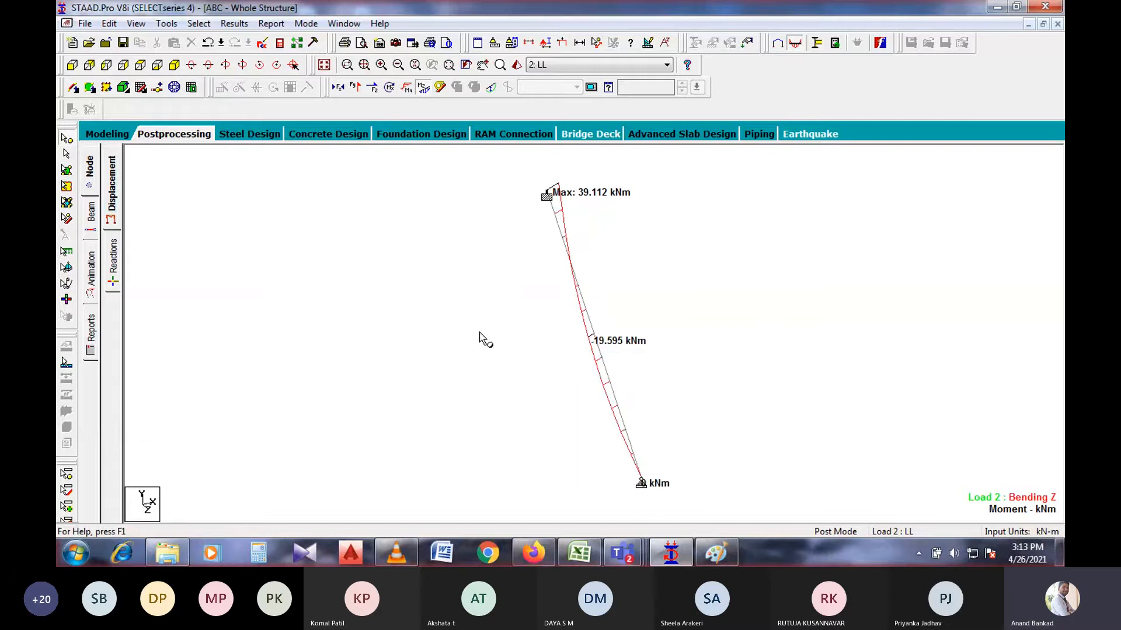
key(Up)
key(Up)
key(Up)
key(Up)
key(Up)
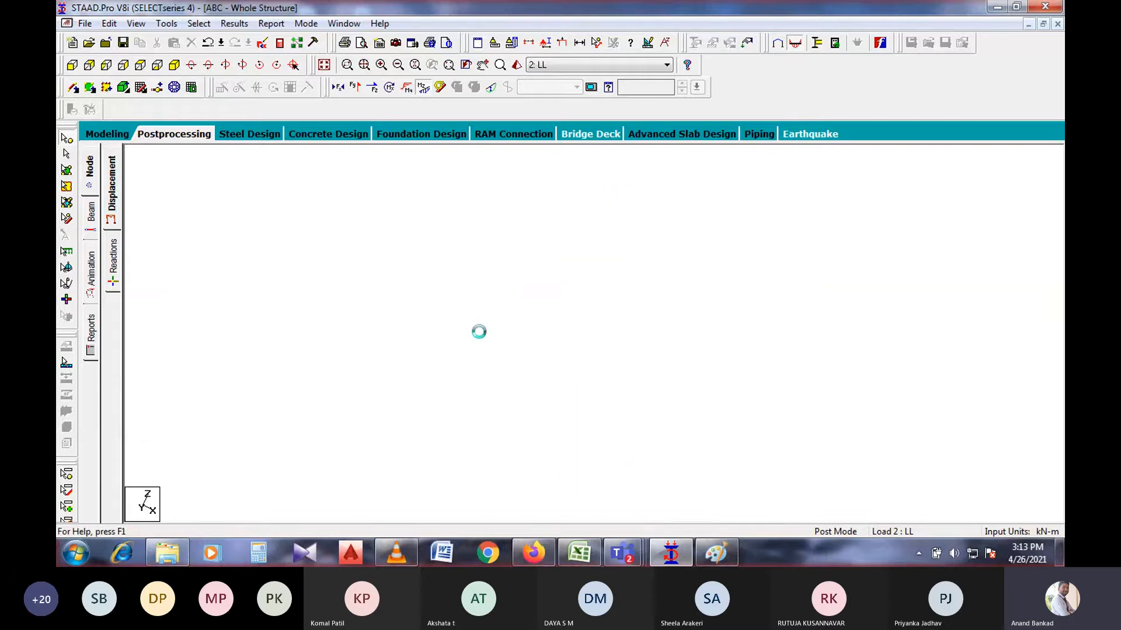
key(Left)
key(Left)
key(Left)
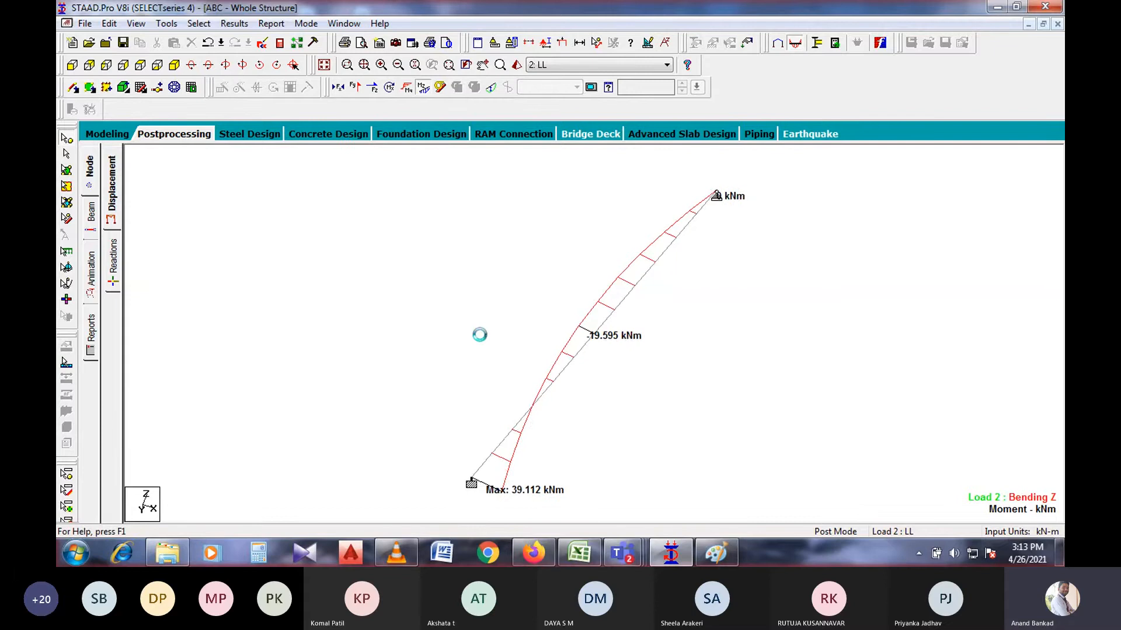
key(Right)
key(Right)
key(Right)
key(Right)
key(Right)
key(Right)
key(Right)
key(Right)
key(Right)
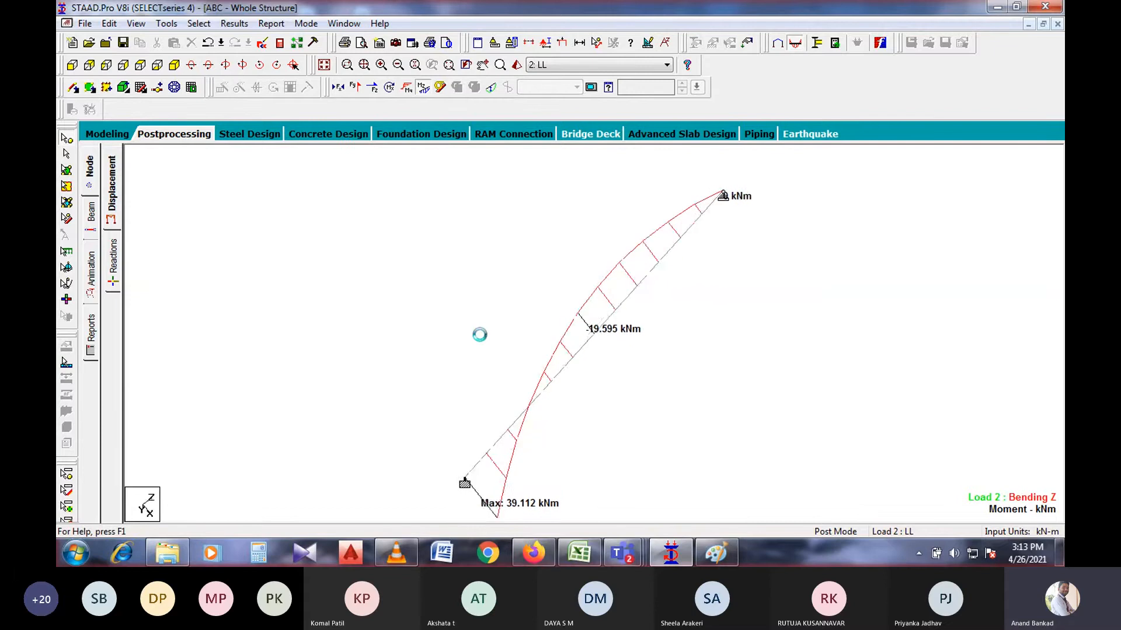
key(Right)
key(Right)
key(Right)
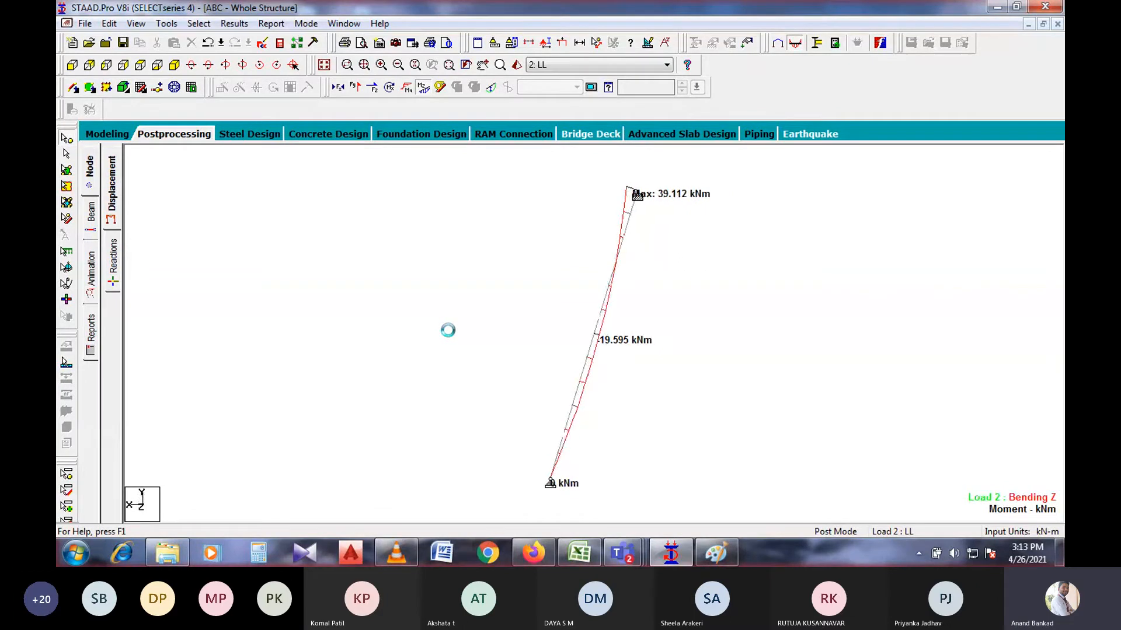
- Check the Bending Z moment diagram in the standard plan, side, back and front views
click(157, 66)
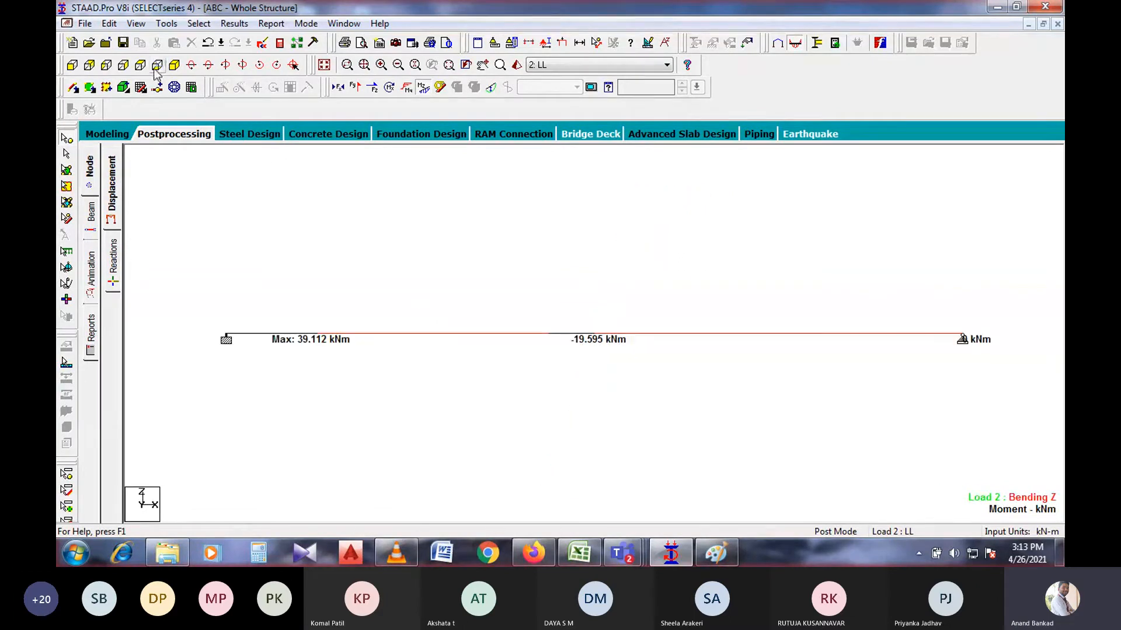
click(123, 65)
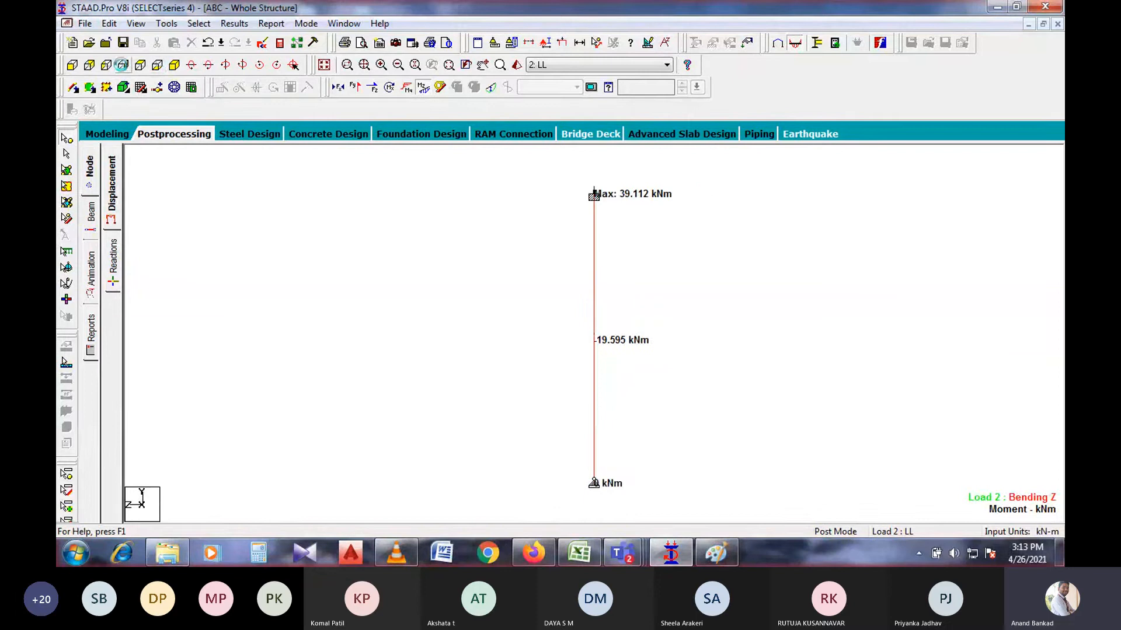
click(89, 65)
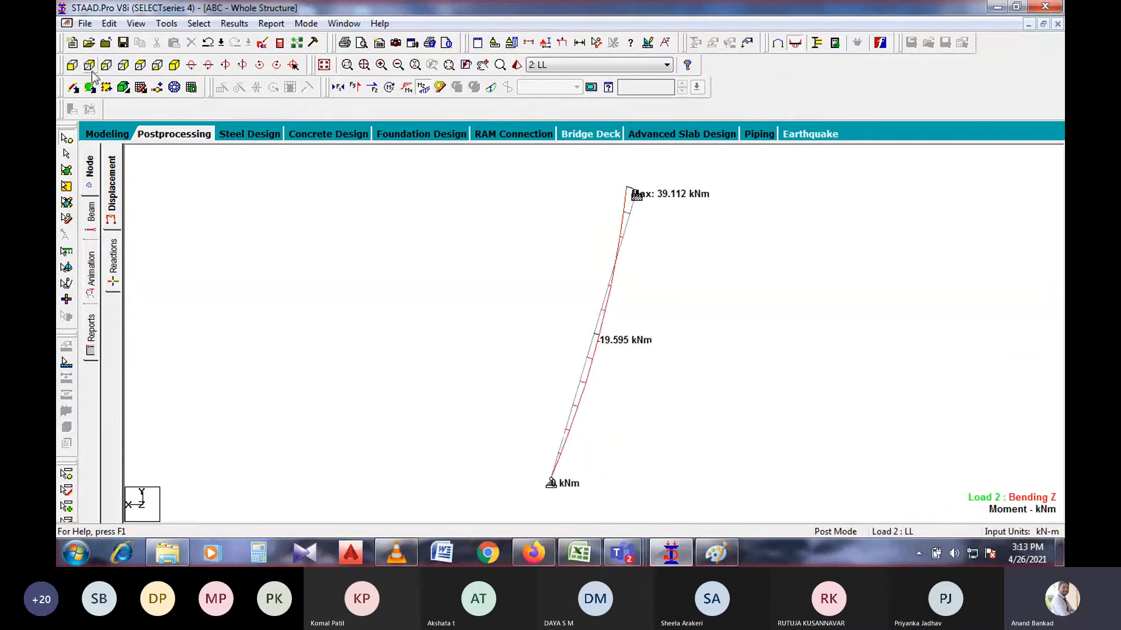
scroll(526, 368, up, 3)
scroll(509, 411, down, 1)
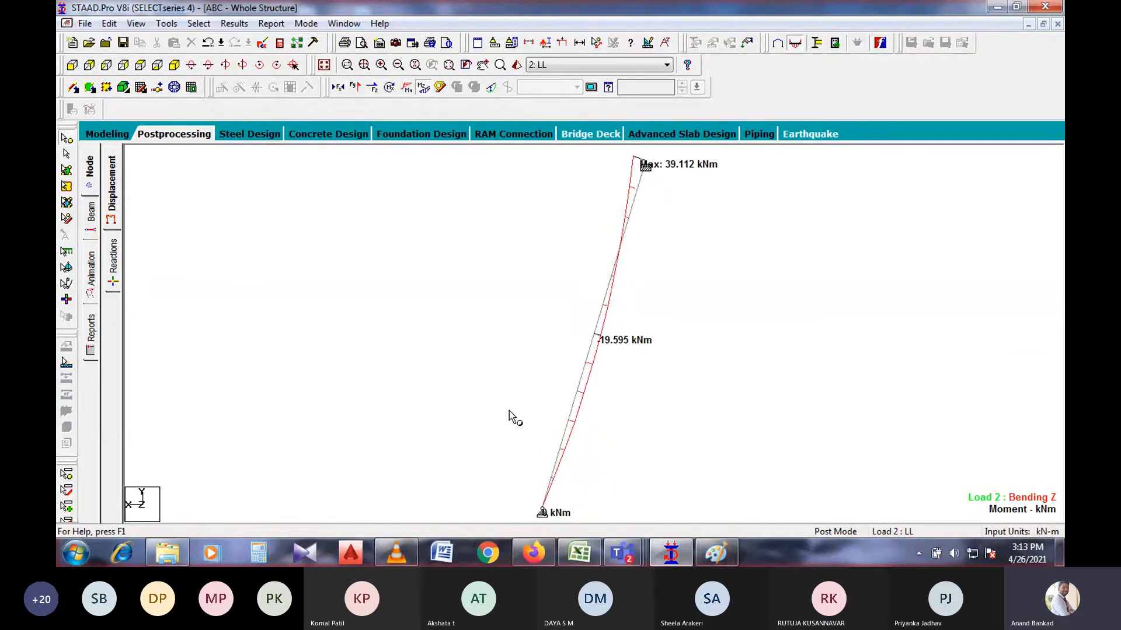
click(72, 66)
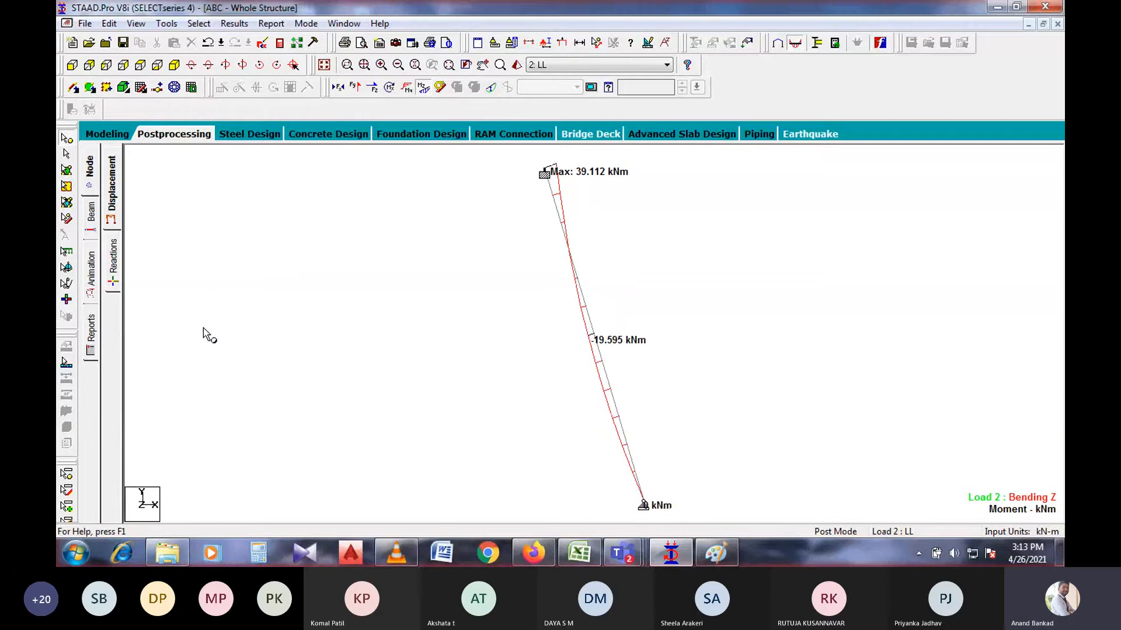
- Open the 3D rendered view of the beam, maximize it and inspect the solid section
click(516, 65)
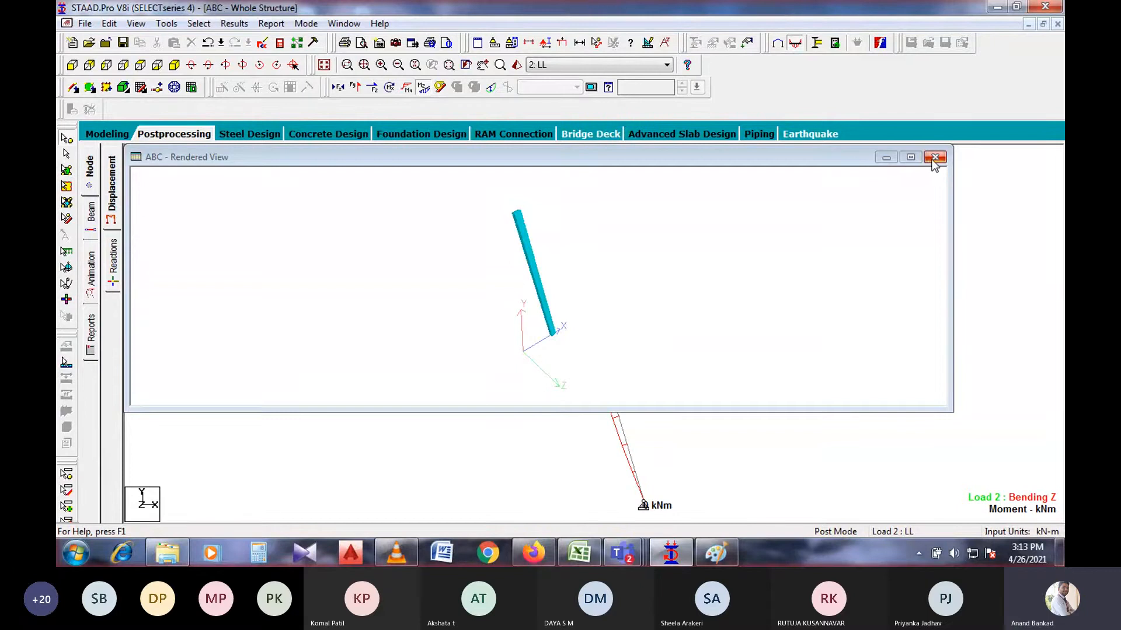
click(910, 158)
middle_drag(634, 387, 576, 392)
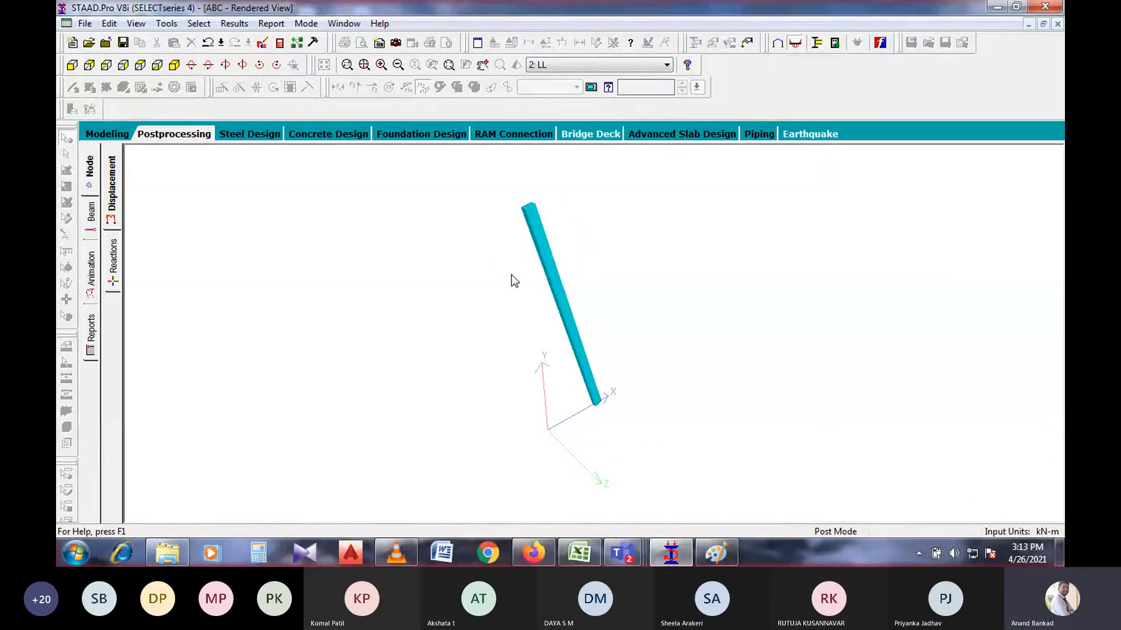
scroll(335, 246, down, 3)
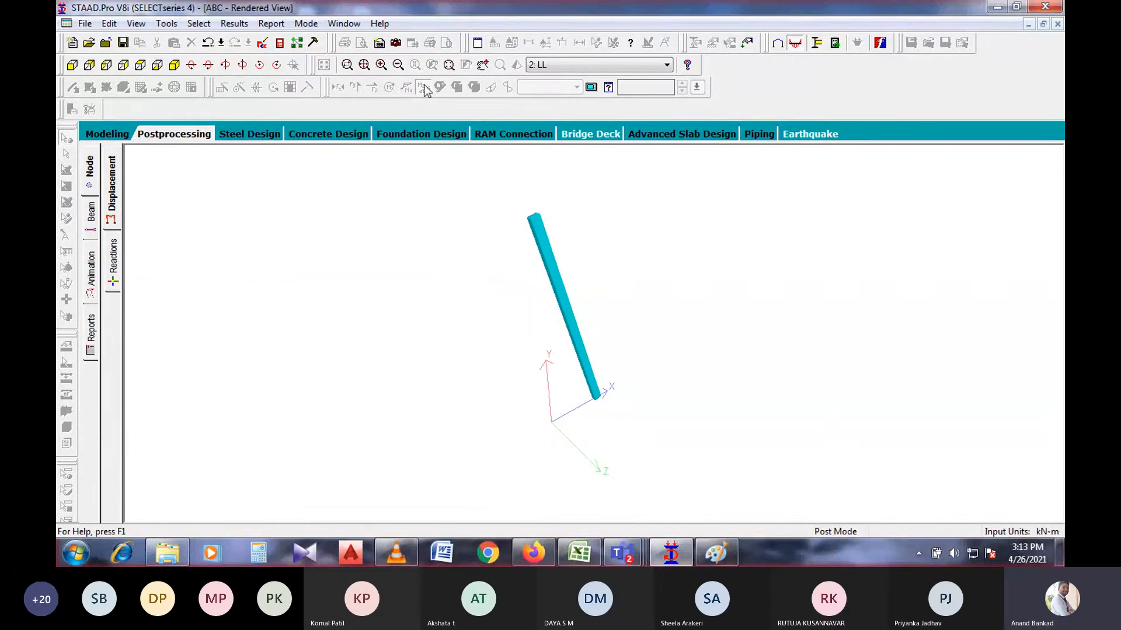
- Reload postprocessing mode via modeling mode and show the Bending Z diagram in the maximized whole-structure view
click(175, 135)
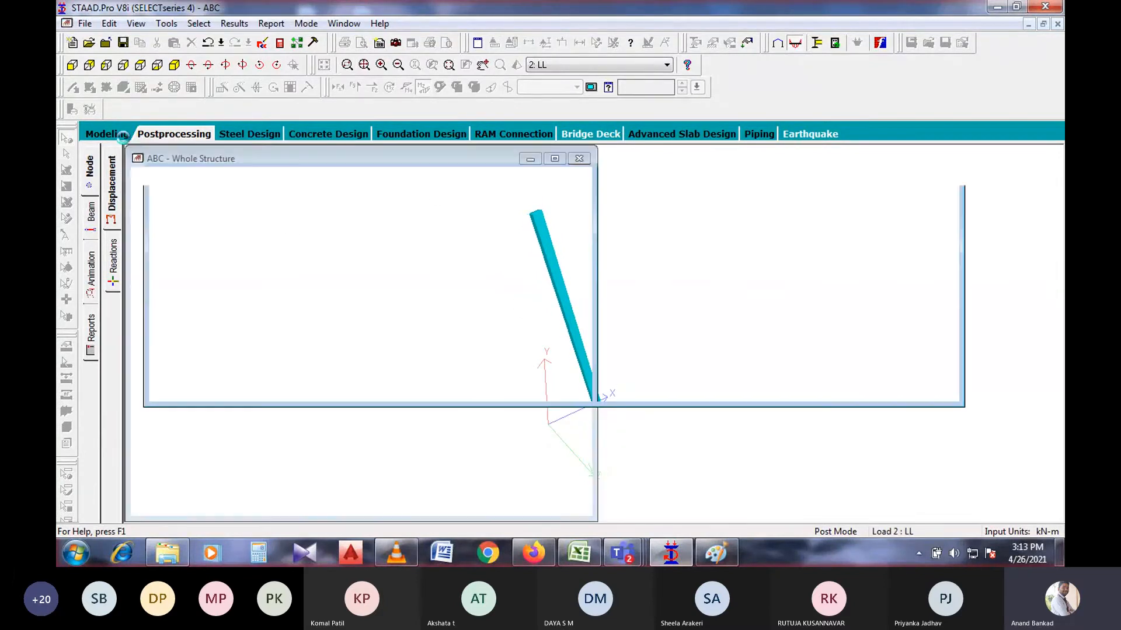
click(111, 137)
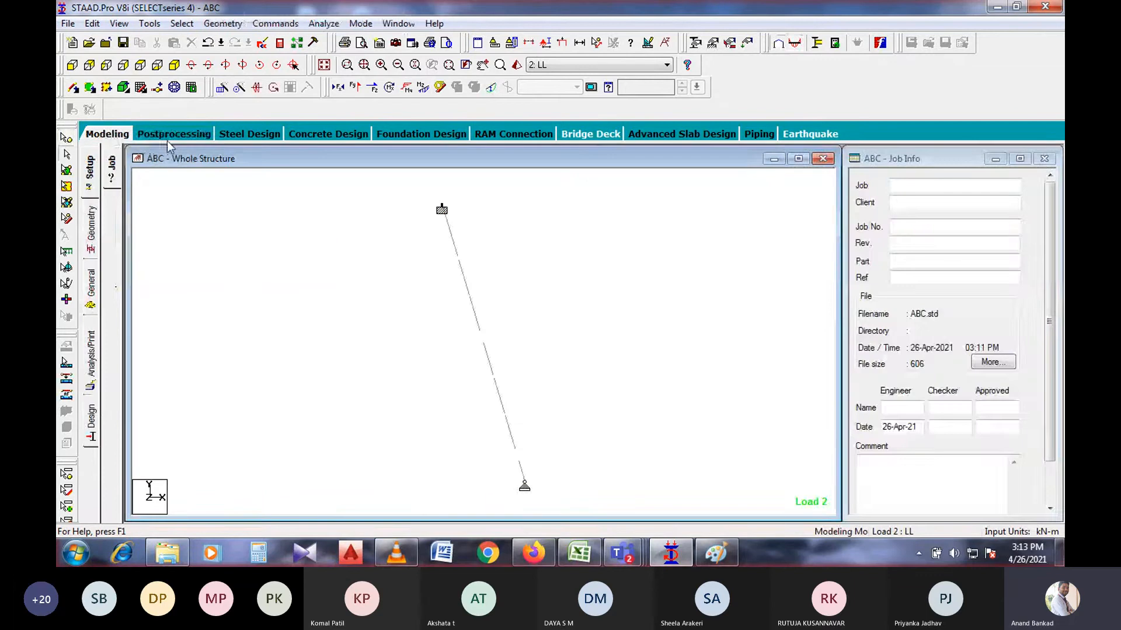
click(562, 160)
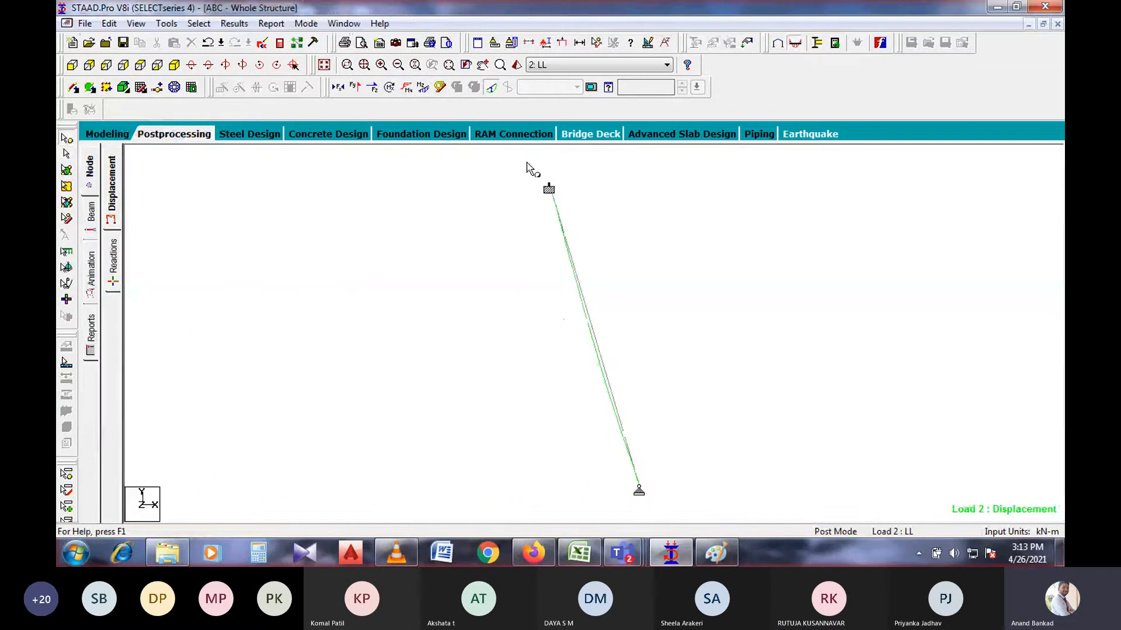
click(423, 88)
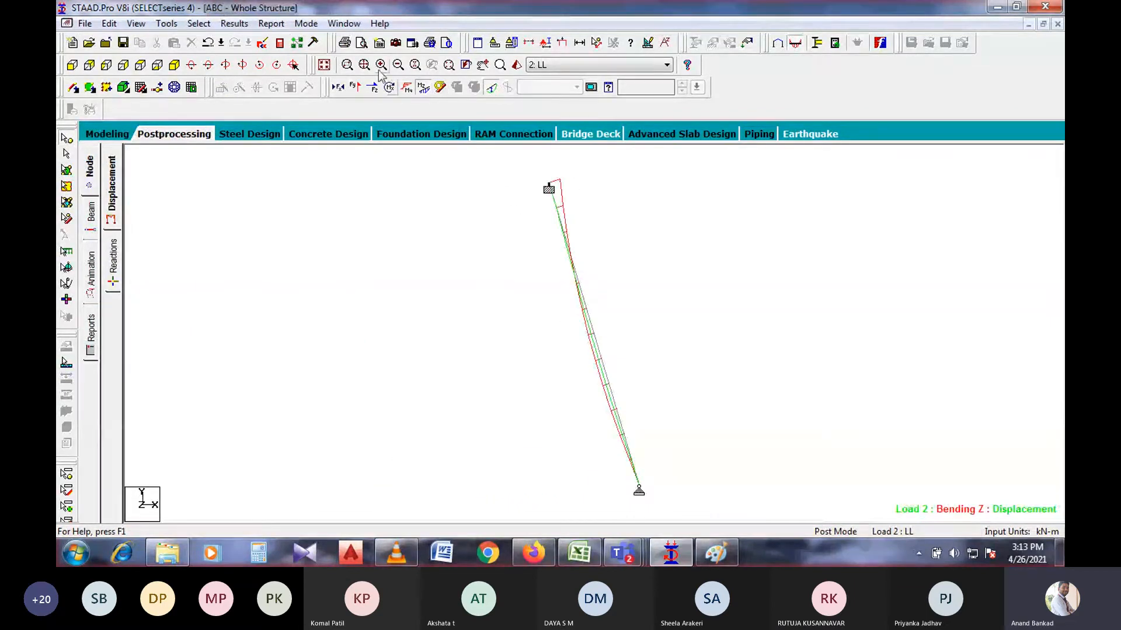
click(237, 23)
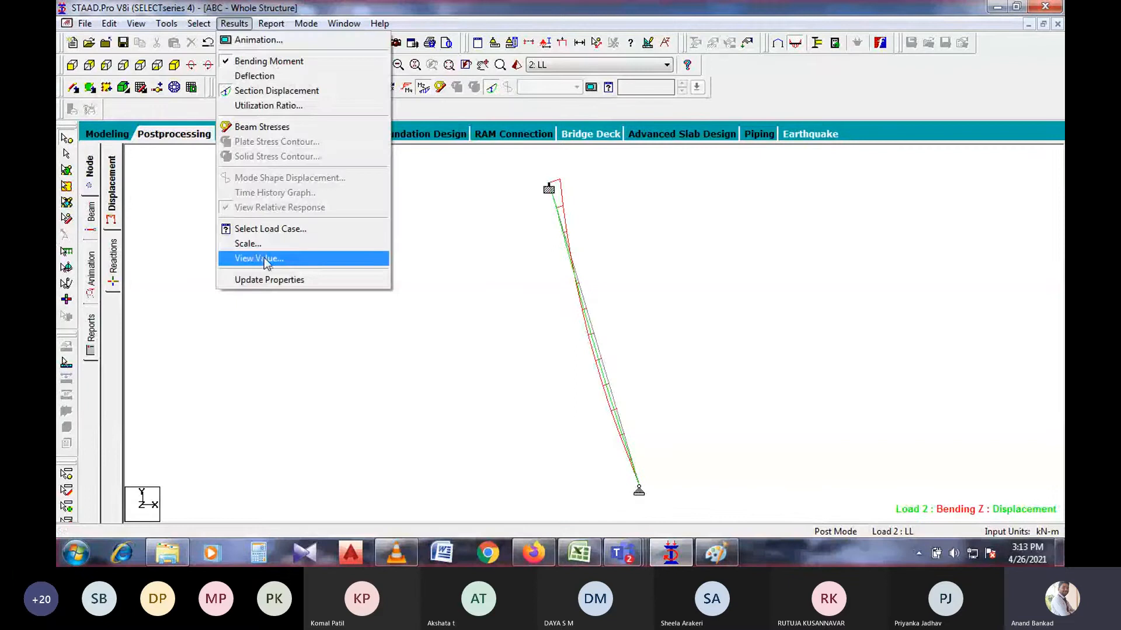
click(298, 259)
click(509, 161)
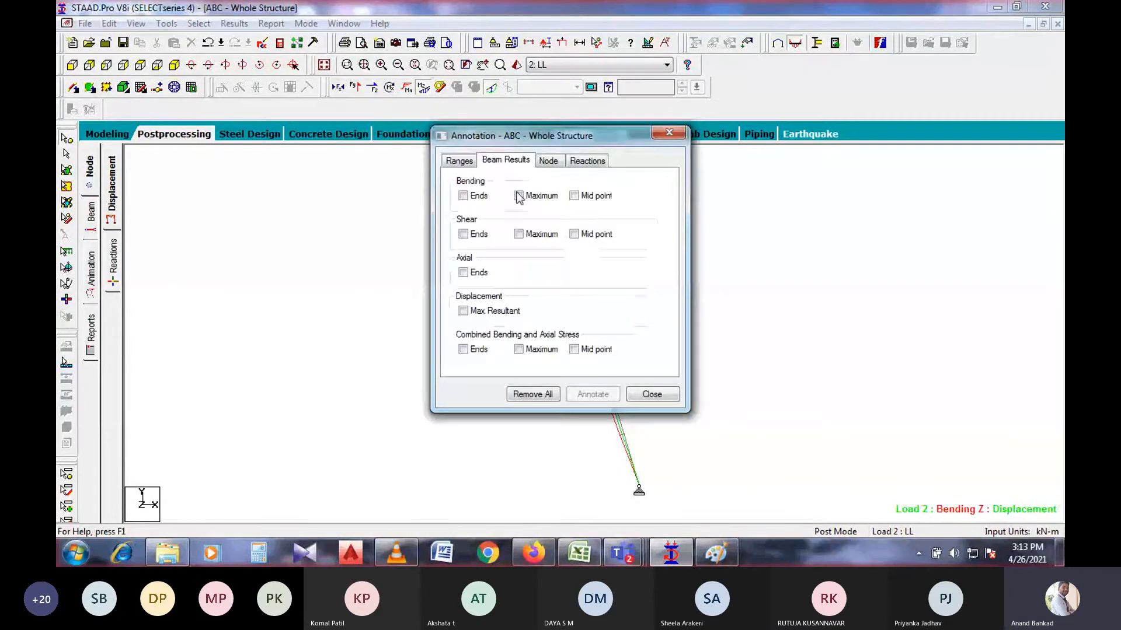
click(521, 197)
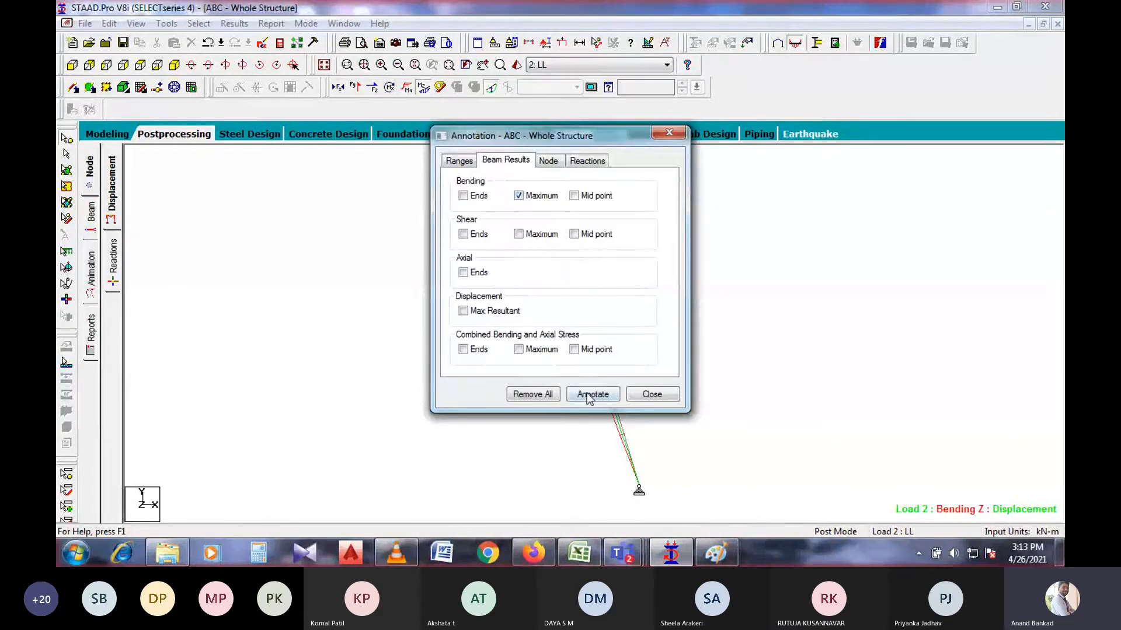
click(543, 395)
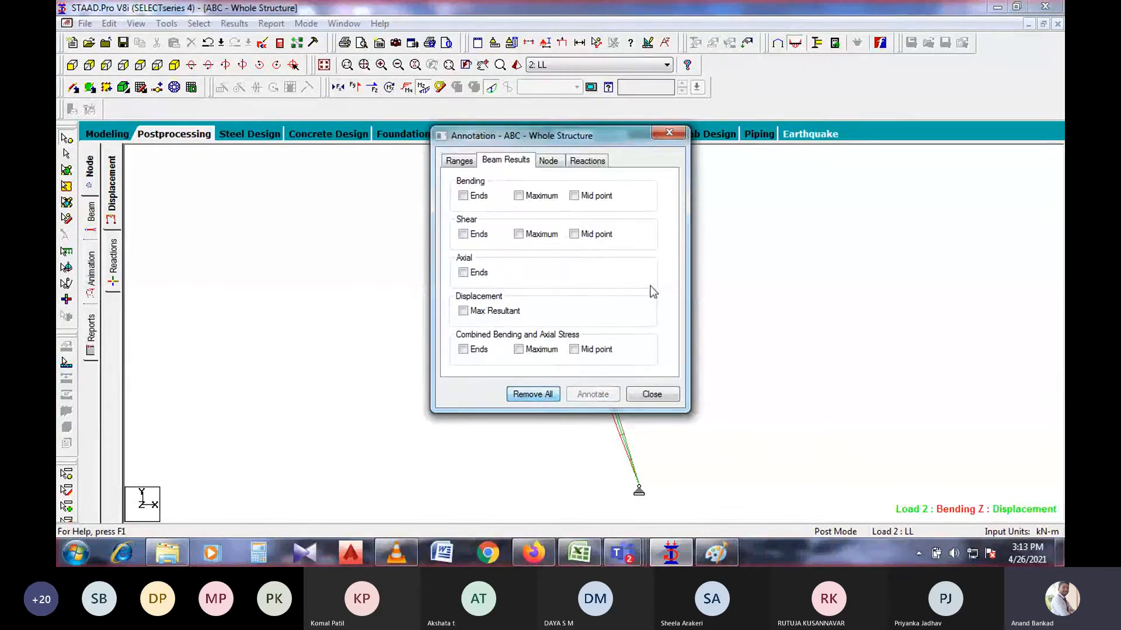
click(652, 394)
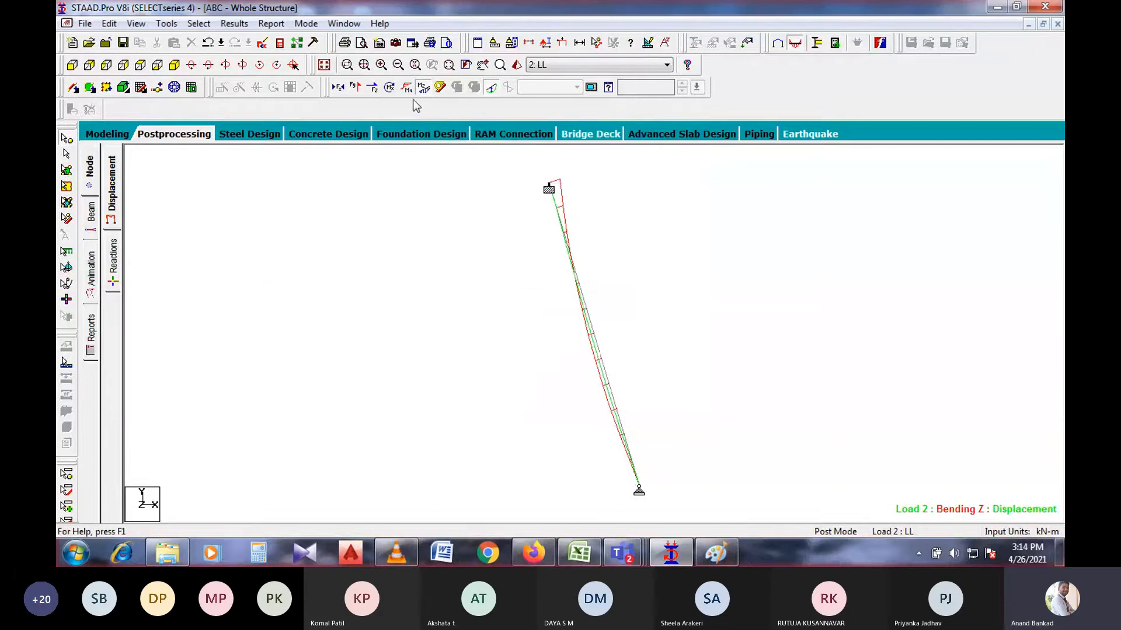
- Annotate the whole structure with the maximum bending values of the beam results
click(234, 24)
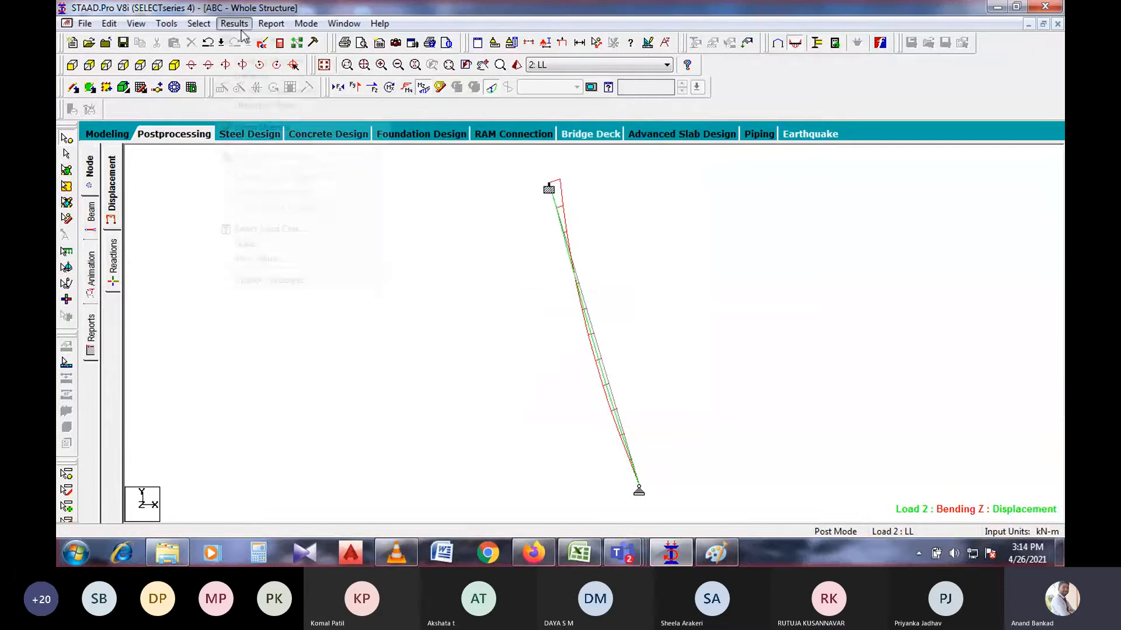
click(291, 262)
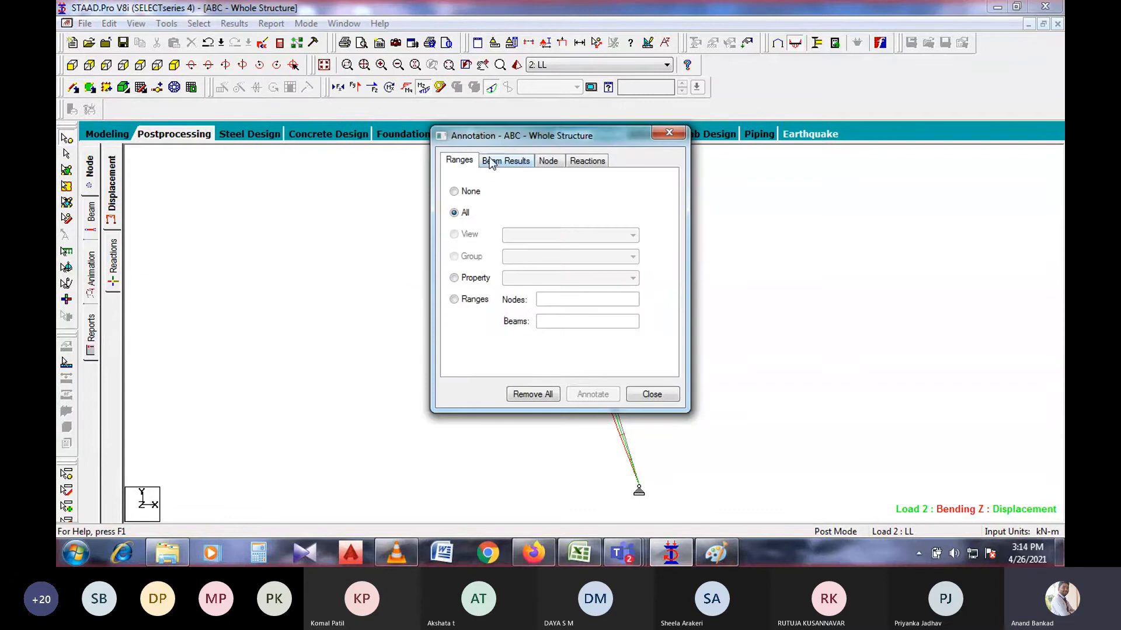
click(499, 163)
click(527, 197)
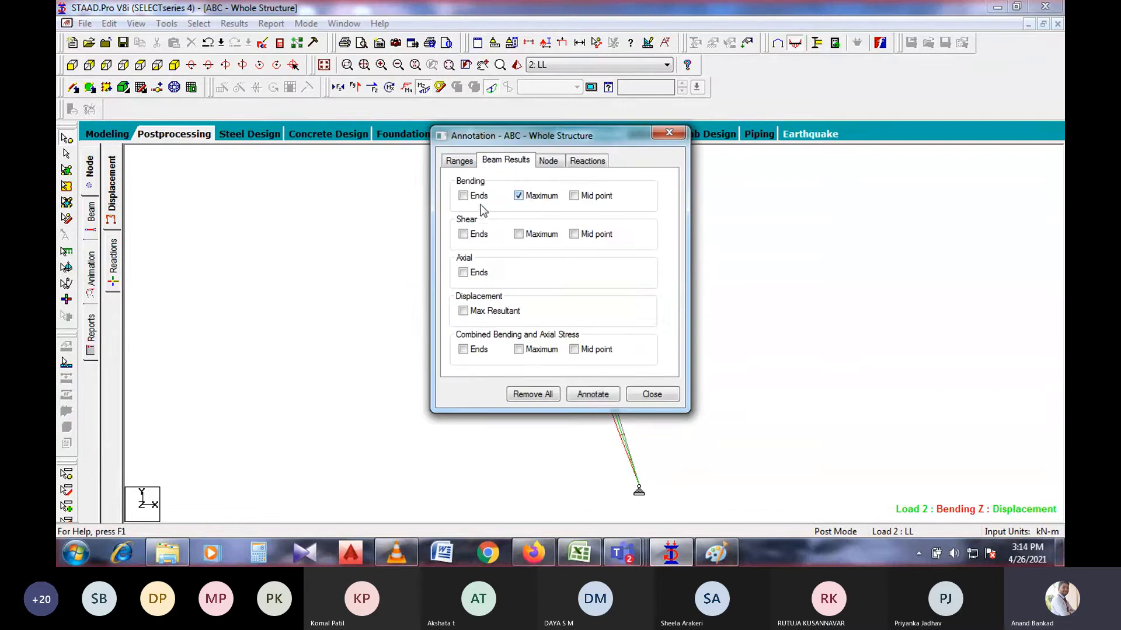
click(583, 396)
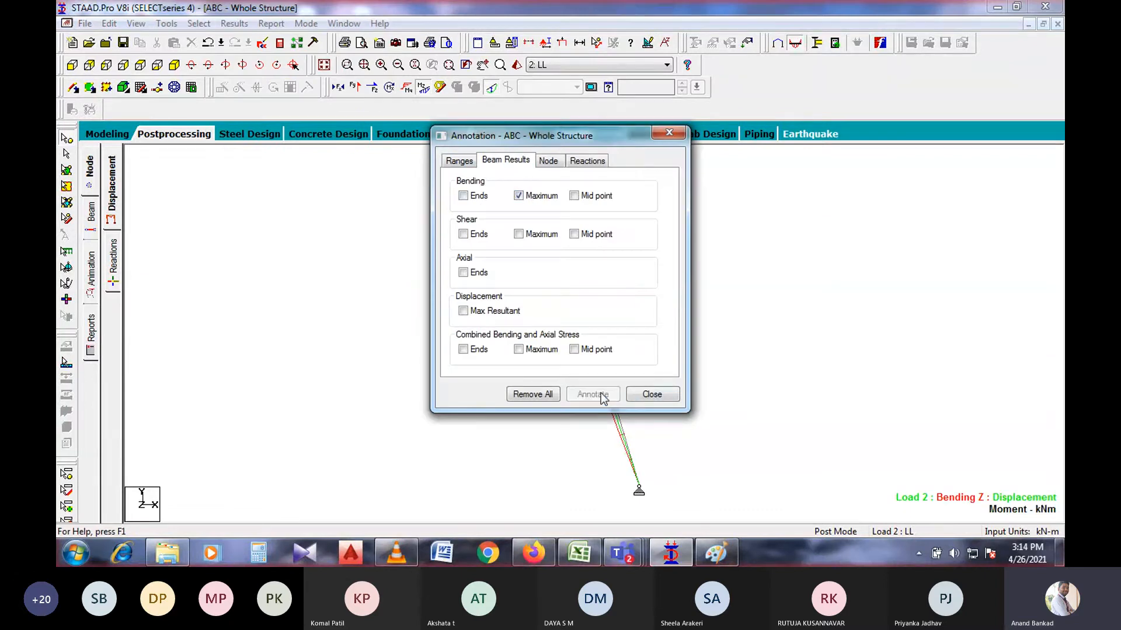
- Close the Annotation dialog and examine the labelled maximum bending moment on the member for load case 2: LL
click(643, 395)
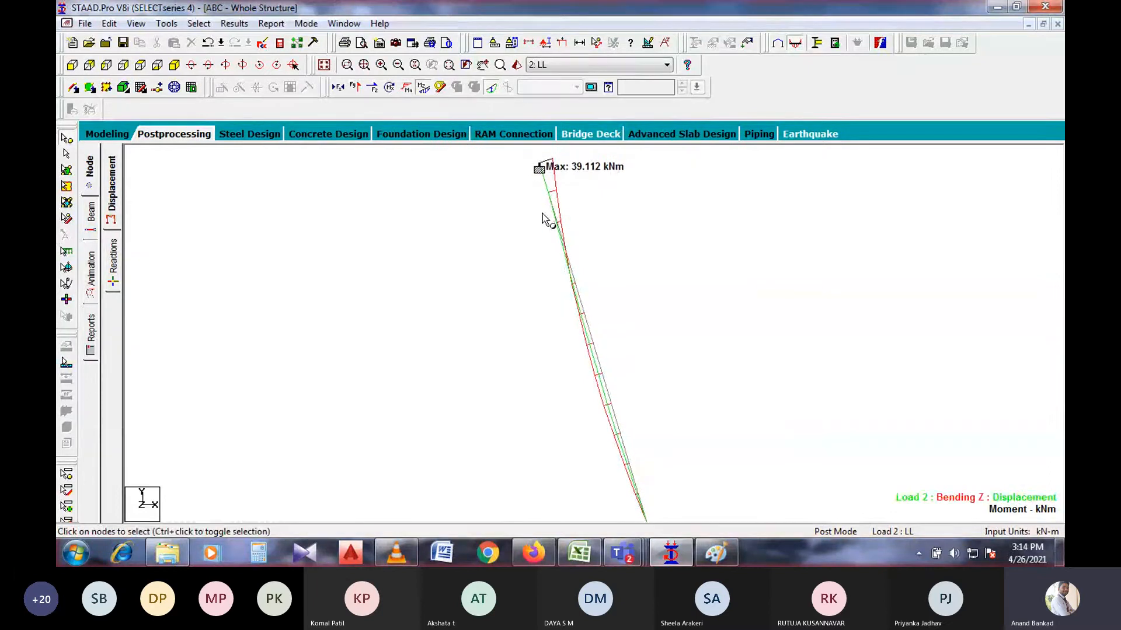
scroll(544, 213, down, 1)
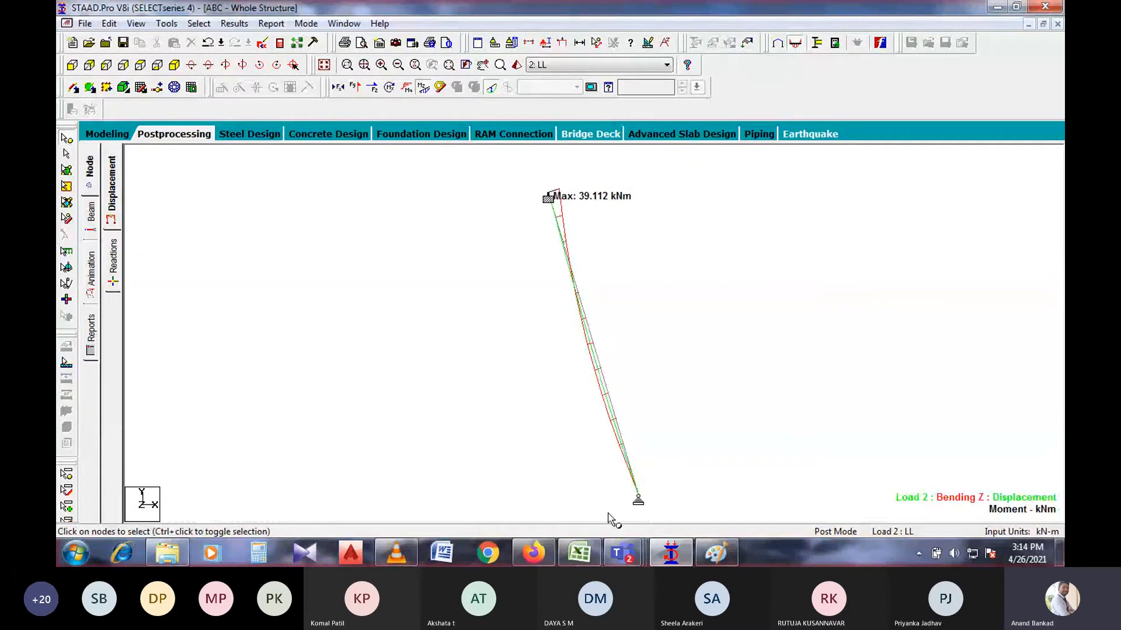
mouse_move(623, 554)
click(619, 467)
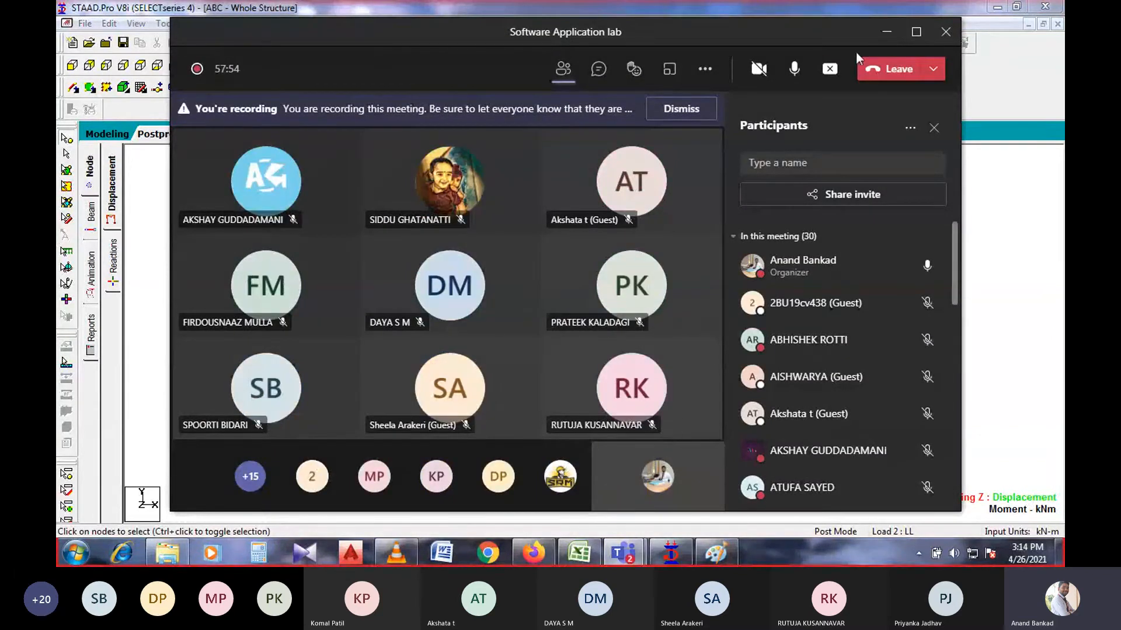
drag(851, 32, 841, 30)
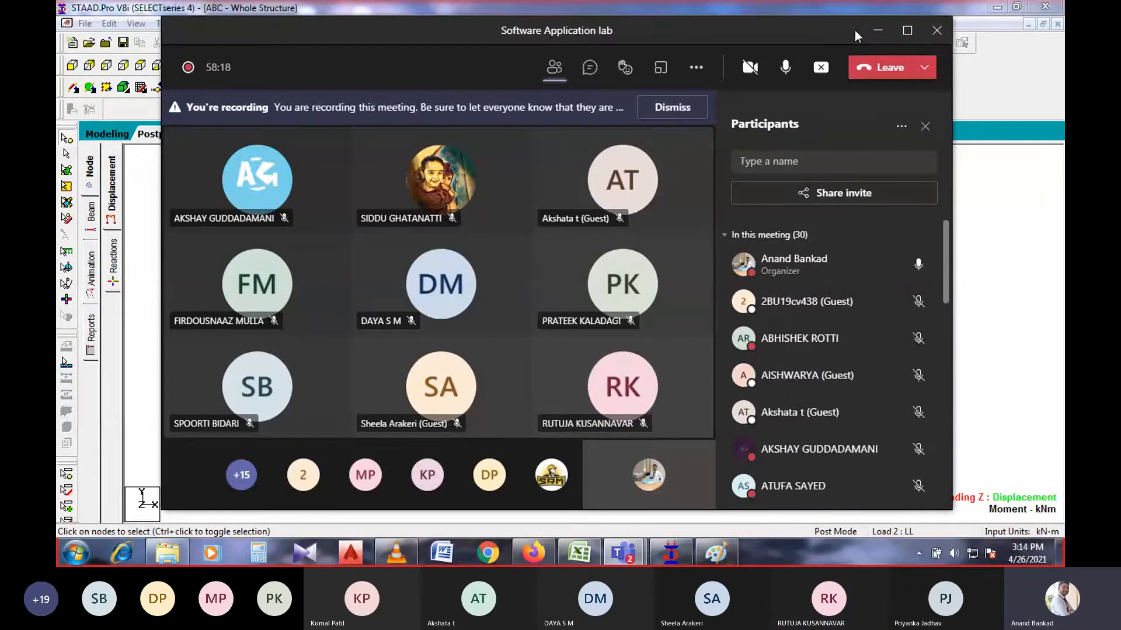
drag(854, 31, 857, 43)
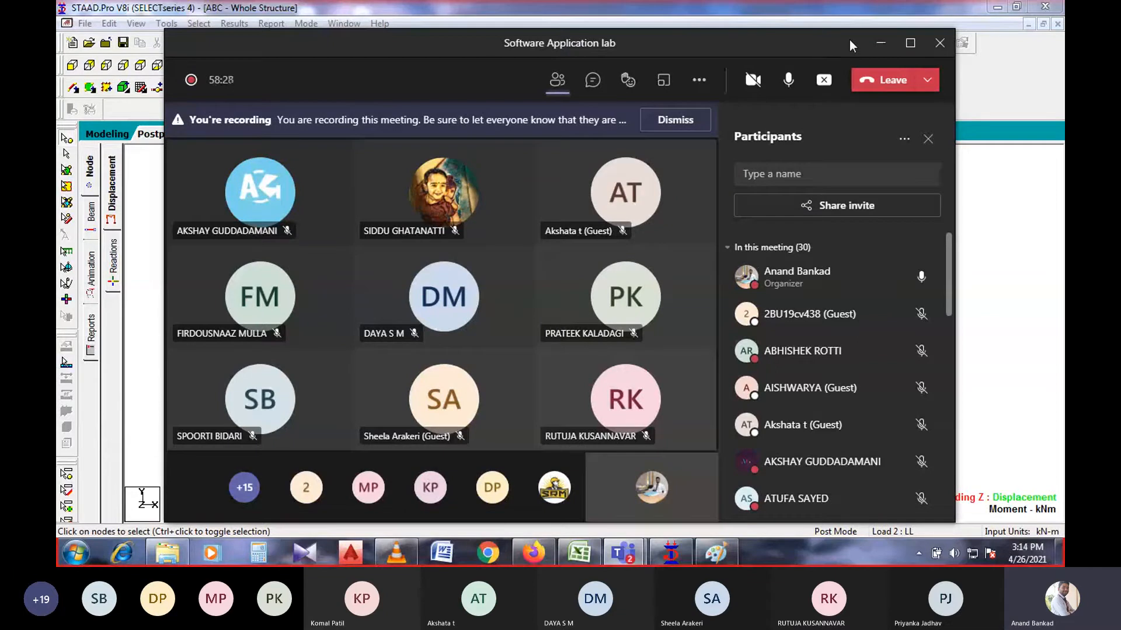
drag(850, 40, 810, 276)
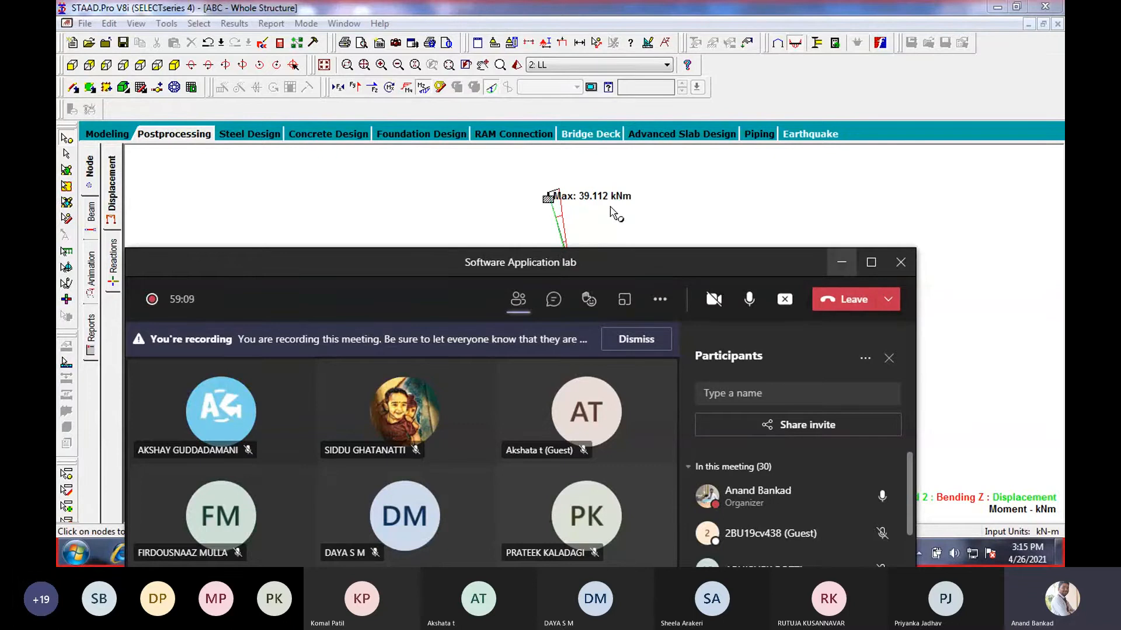
click(561, 213)
- Create a new Space model named Structure2 in metres and kilonewtons, starting with Add Beam, and dismiss the snap grid
click(108, 134)
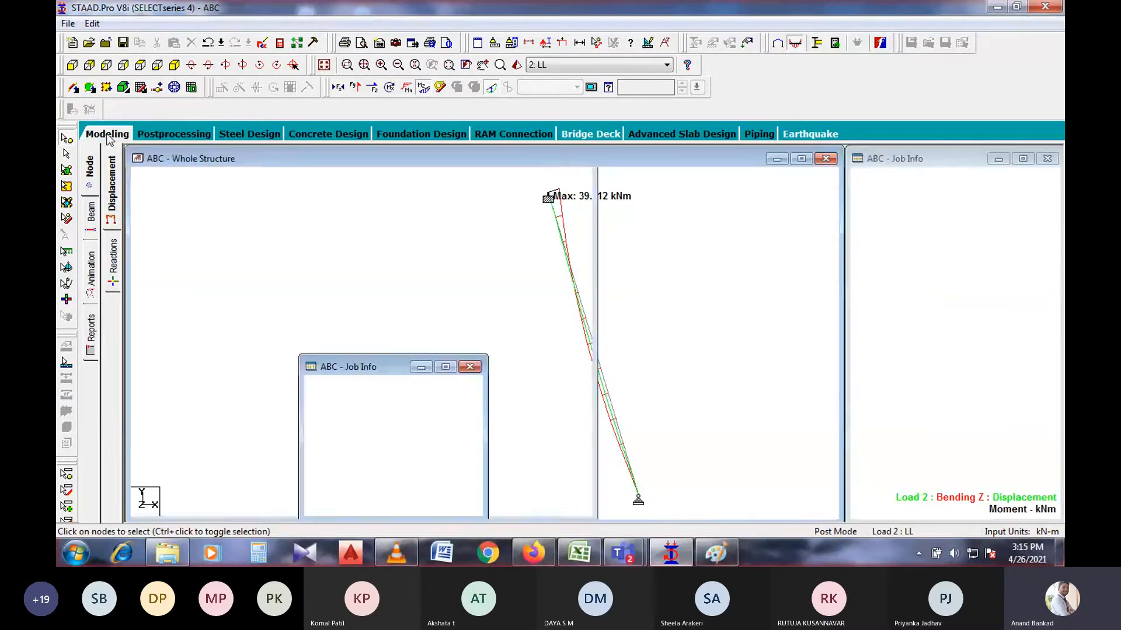
click(67, 23)
click(83, 39)
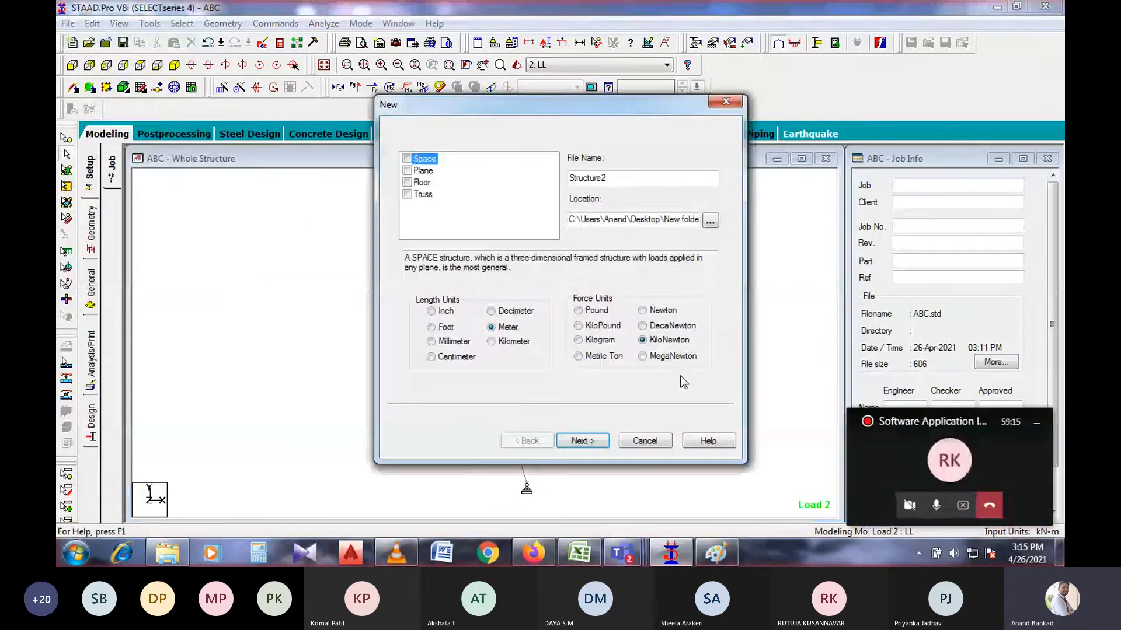
click(407, 159)
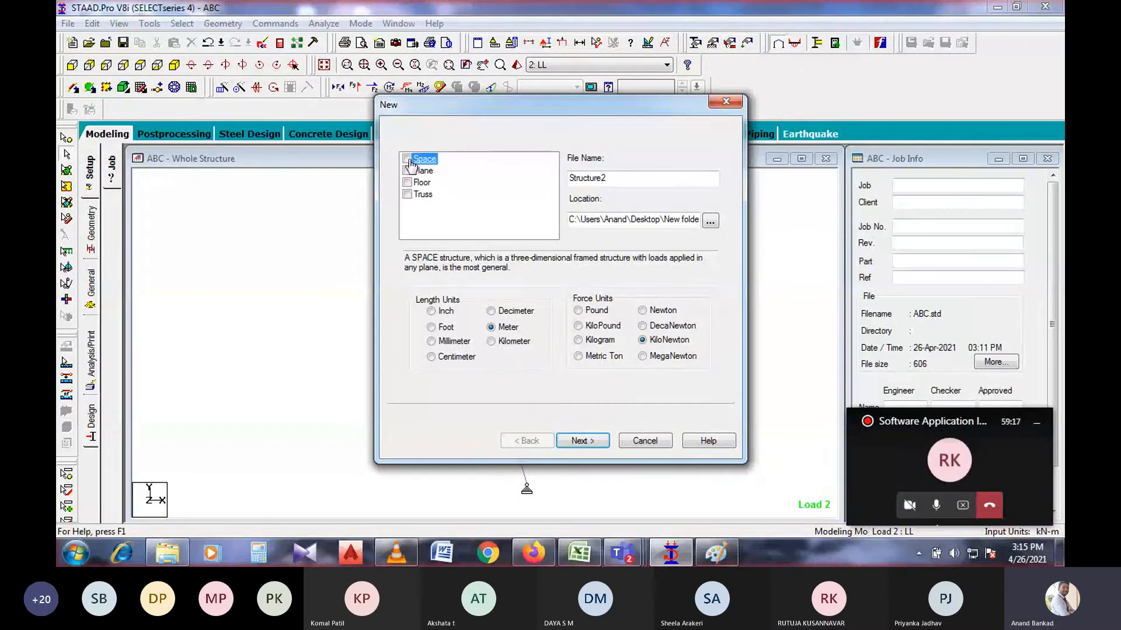
click(604, 179)
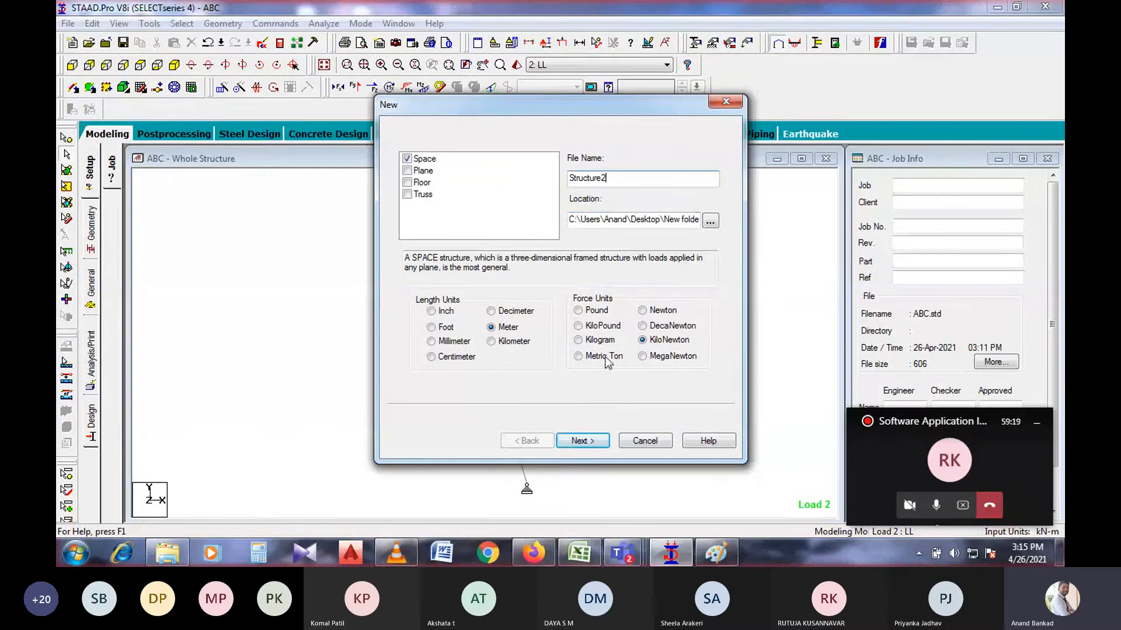
click(586, 443)
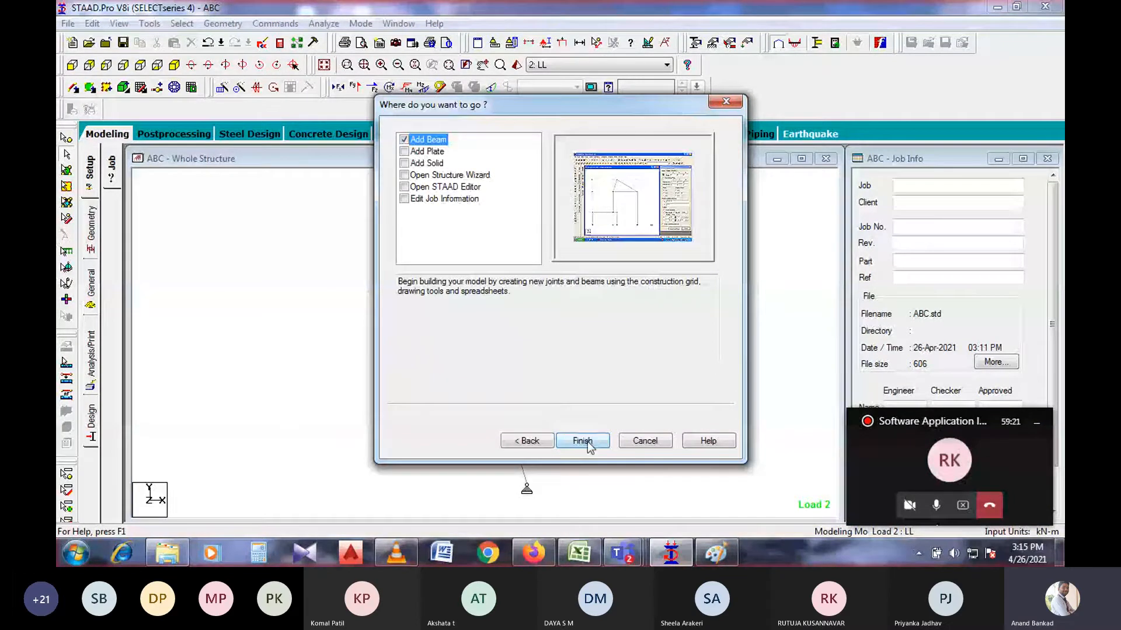
click(585, 442)
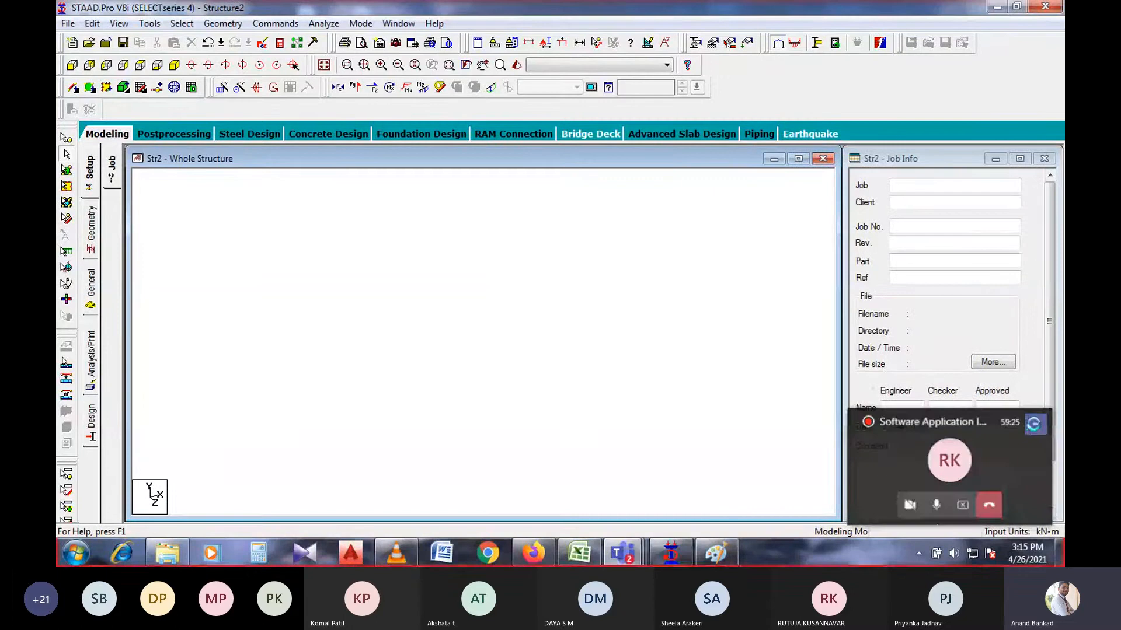
click(1037, 423)
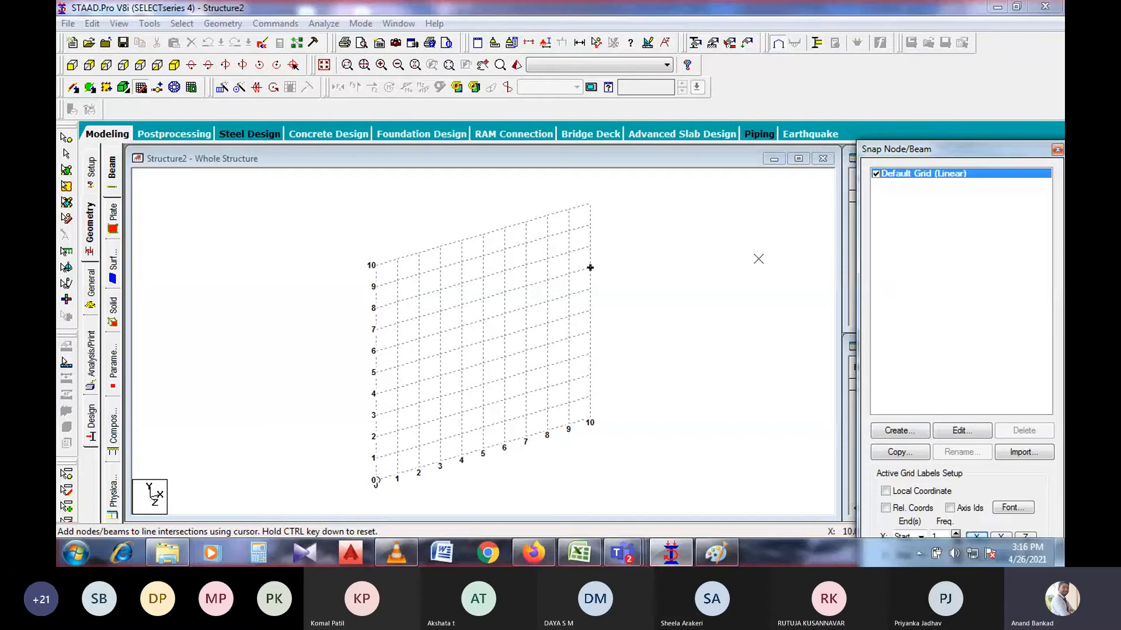
click(1057, 149)
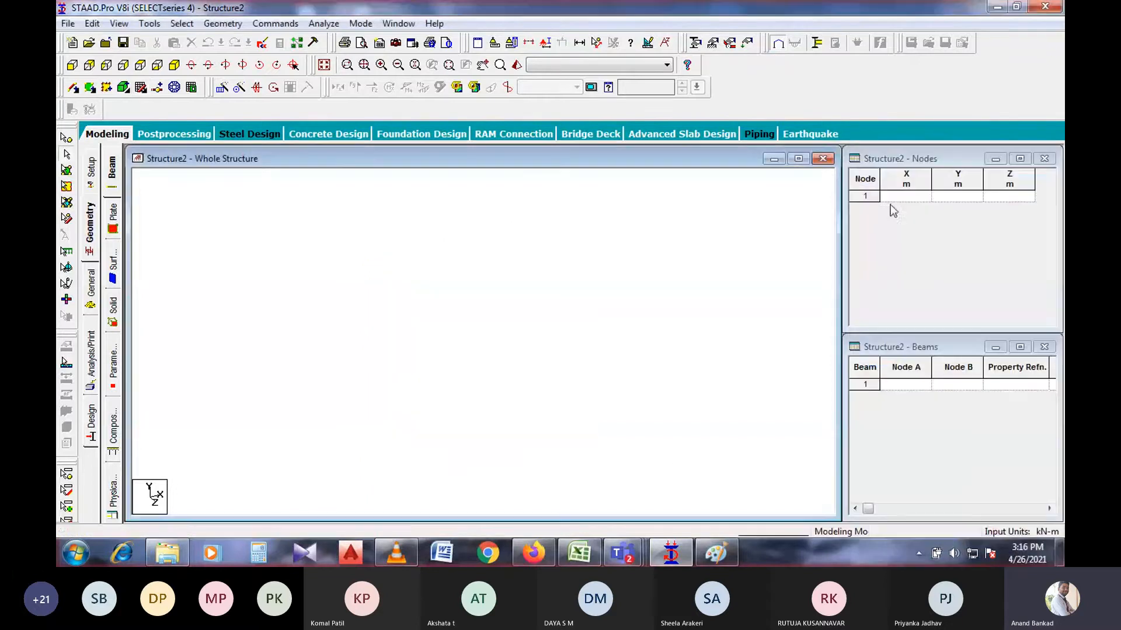
- Define two nodes in the node table at coordinates (0, 0, 0) and (3, 0, 0) m
click(899, 200)
text(0)
key(Tab)
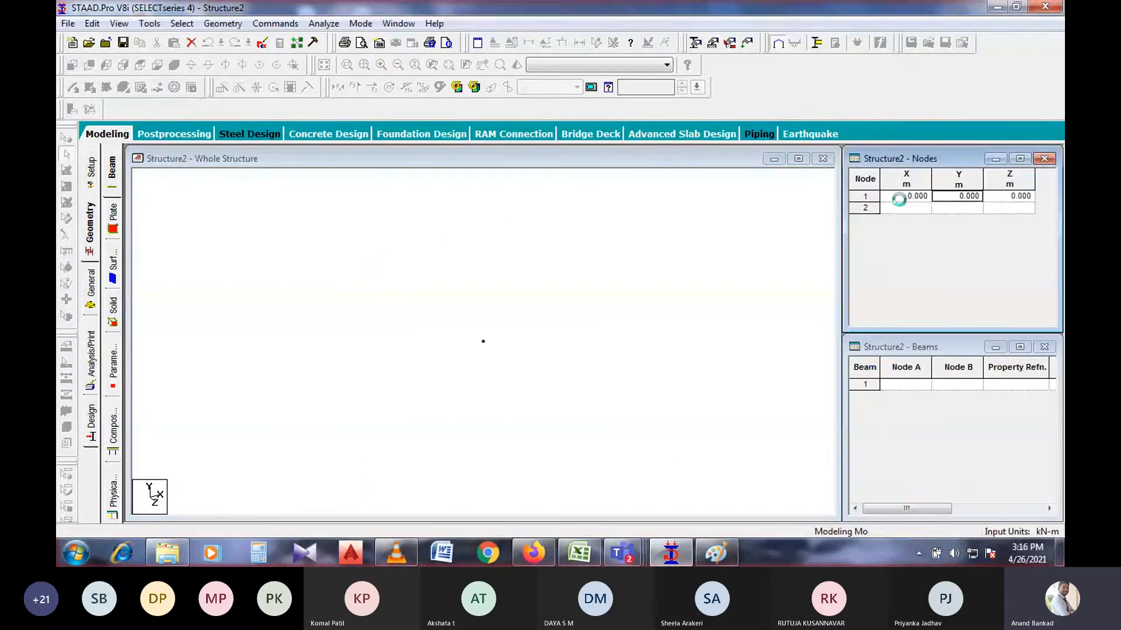
click(911, 209)
text(3)
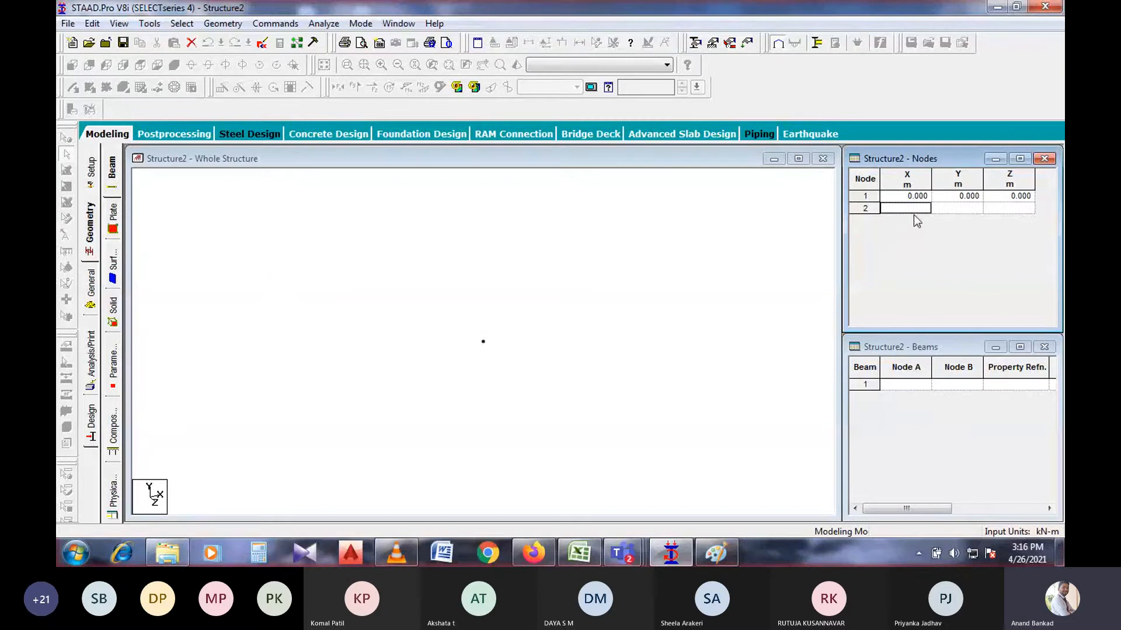
key(Tab)
click(737, 249)
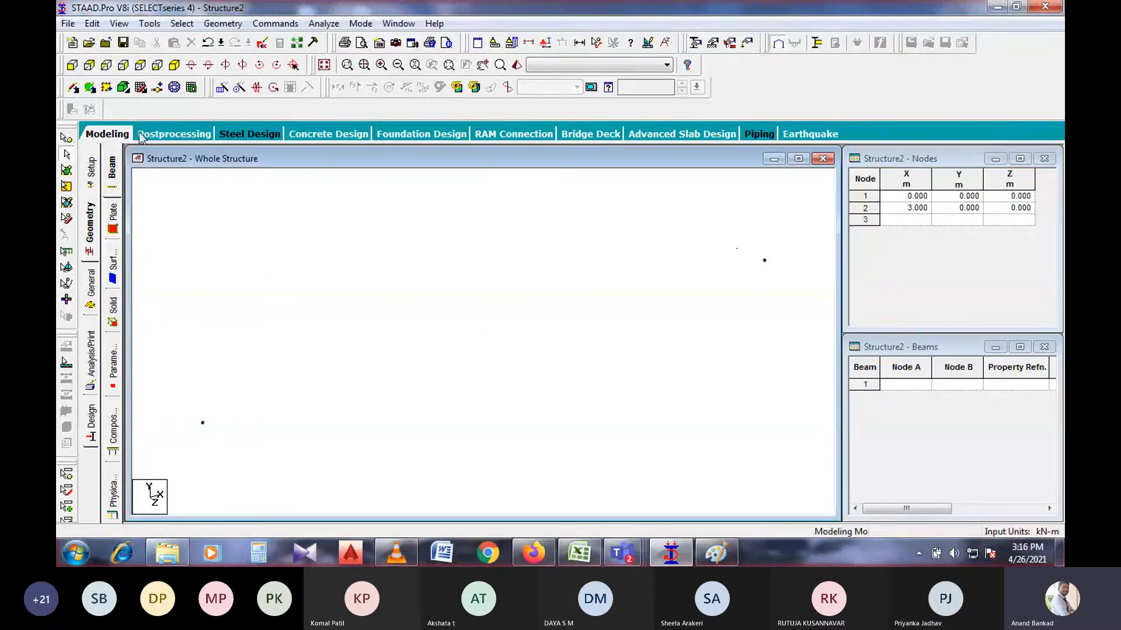
- Show the model from the front and measure the distance between the two nodes
click(72, 64)
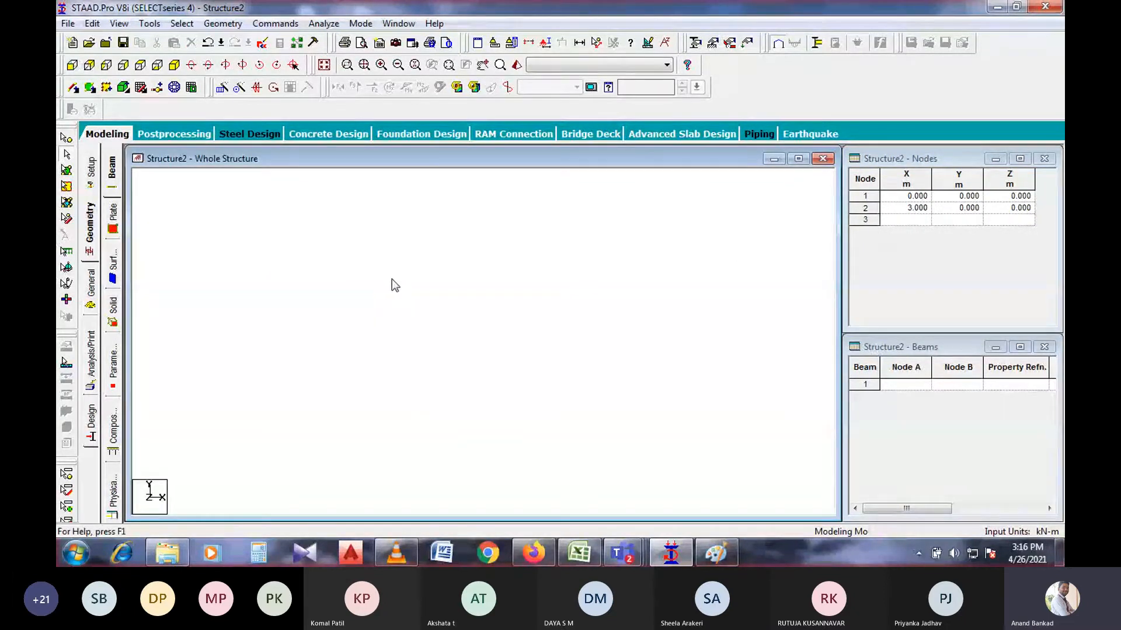
scroll(484, 359, down, 1)
middle_drag(487, 363, 506, 357)
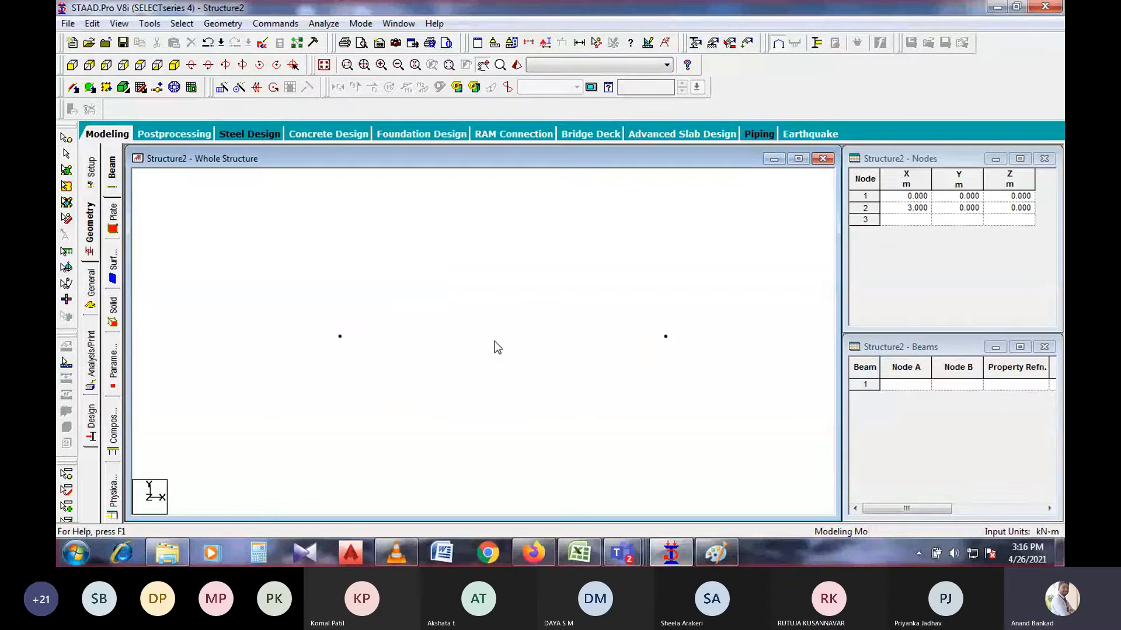
click(542, 46)
click(340, 335)
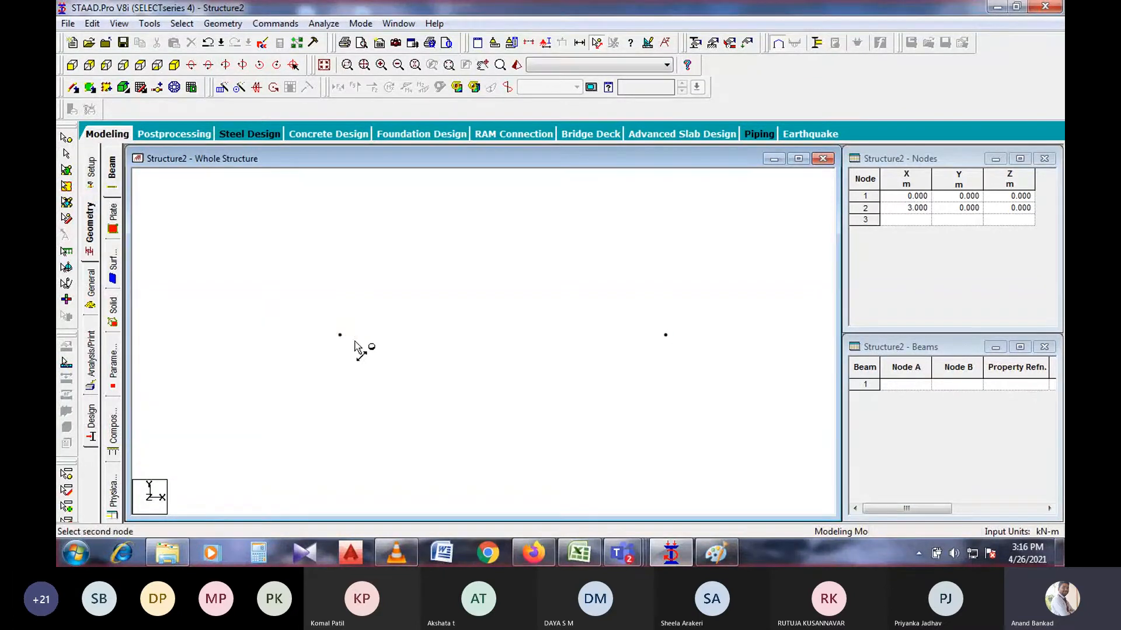
click(669, 337)
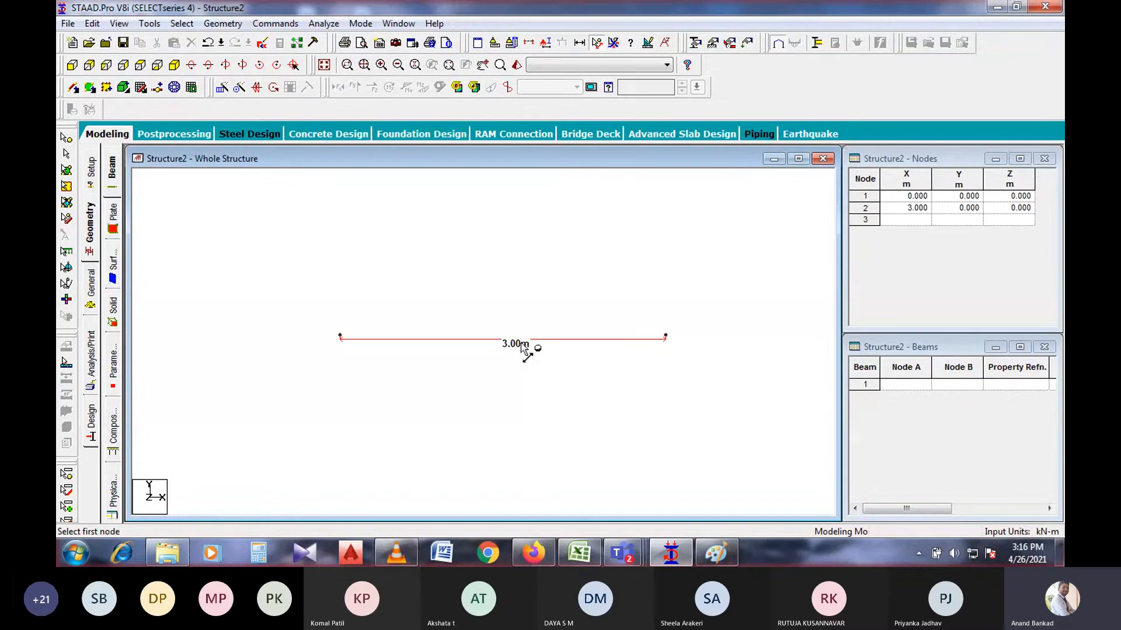
- Connect node 1 to node 2 with a beam and remove the displayed node-to-node dimension
click(72, 87)
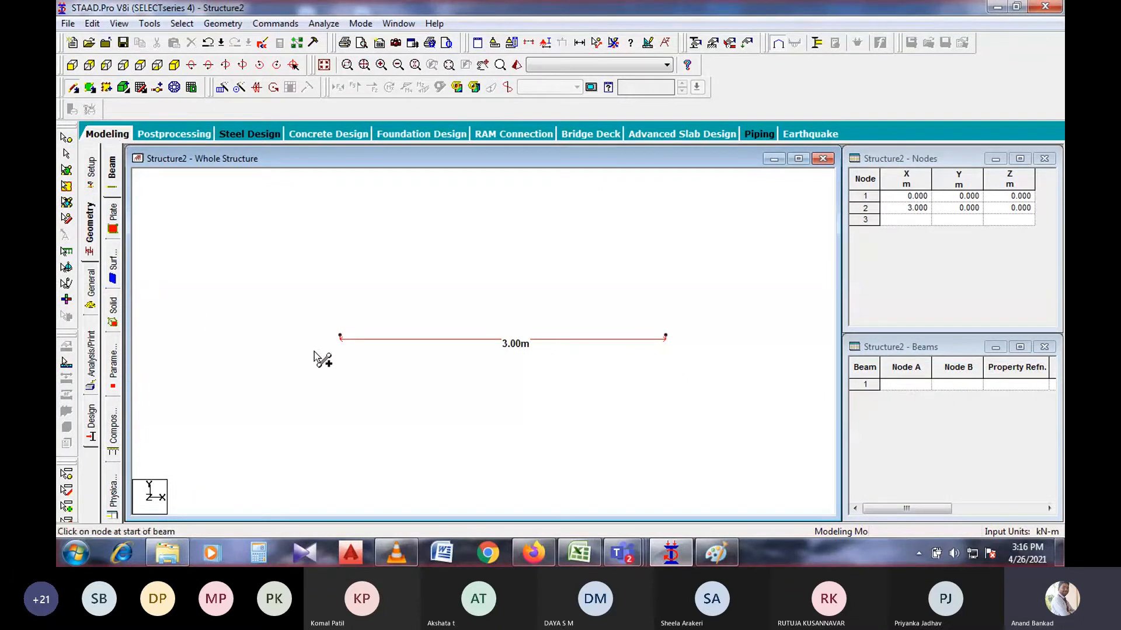
drag(341, 337, 666, 338)
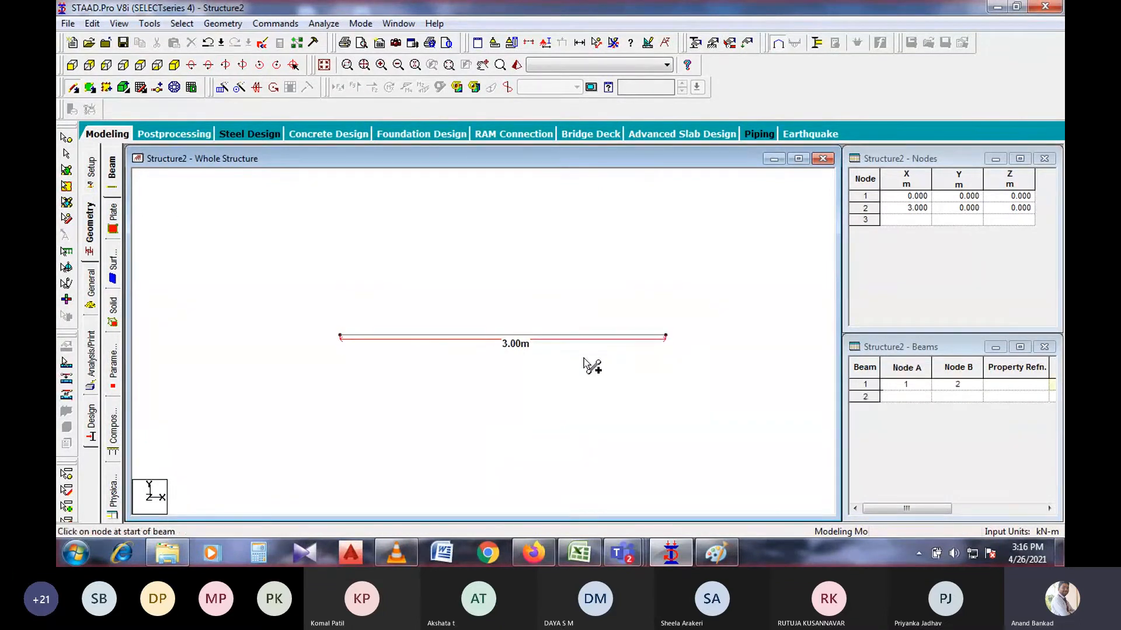
click(611, 44)
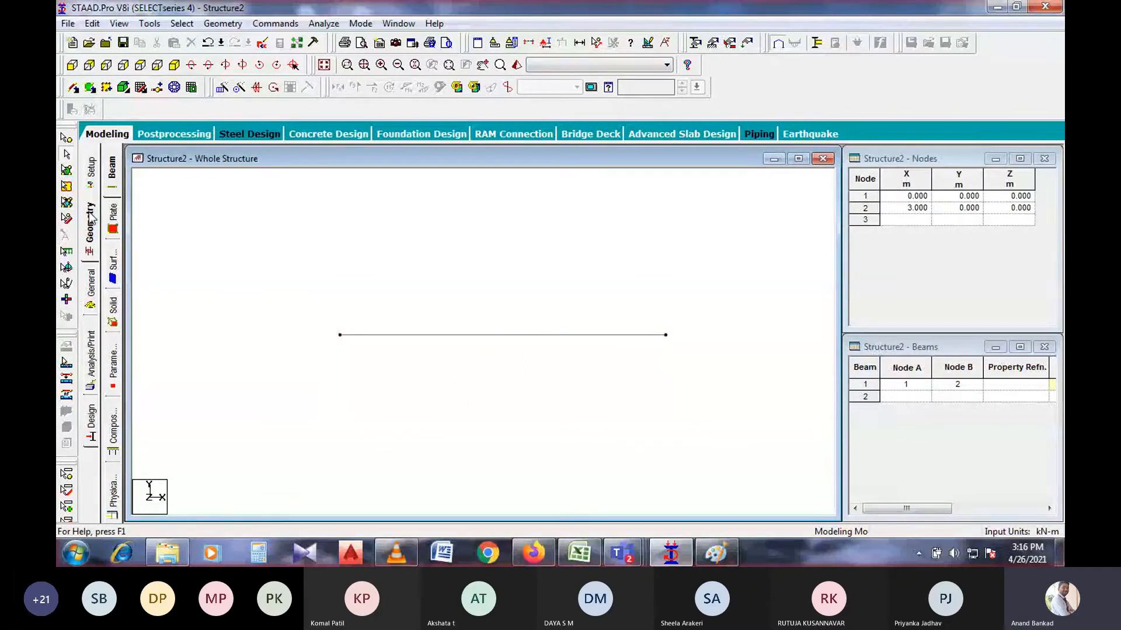
- Define a rectangular CONCRETE section with YD 0.4 m and ZD 0.23 m and add it to the section properties
click(91, 292)
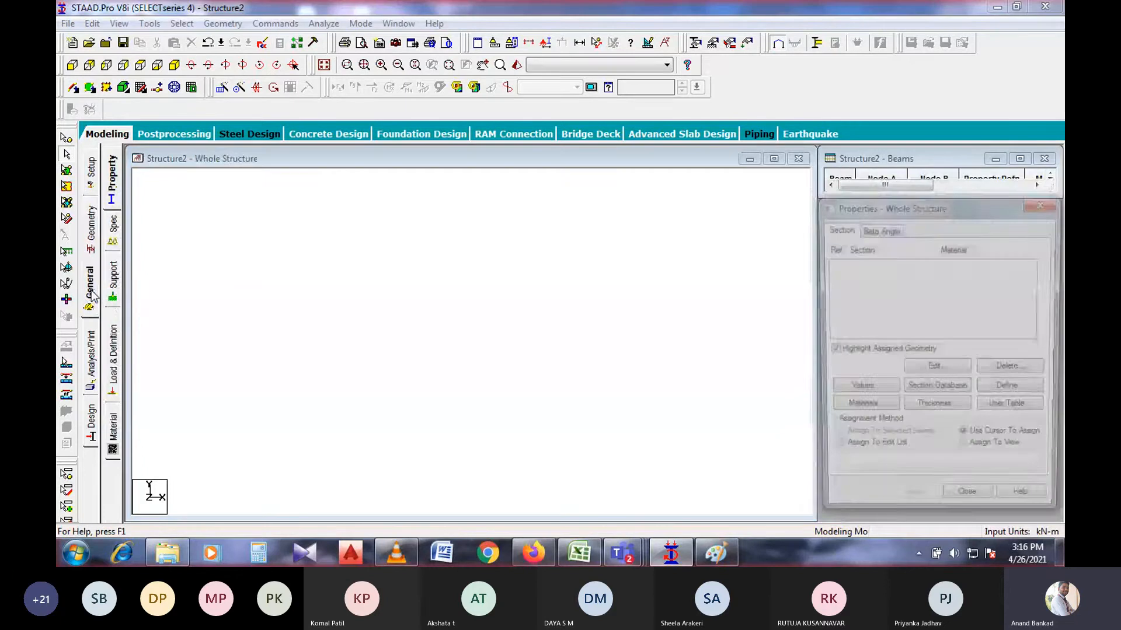
click(1020, 390)
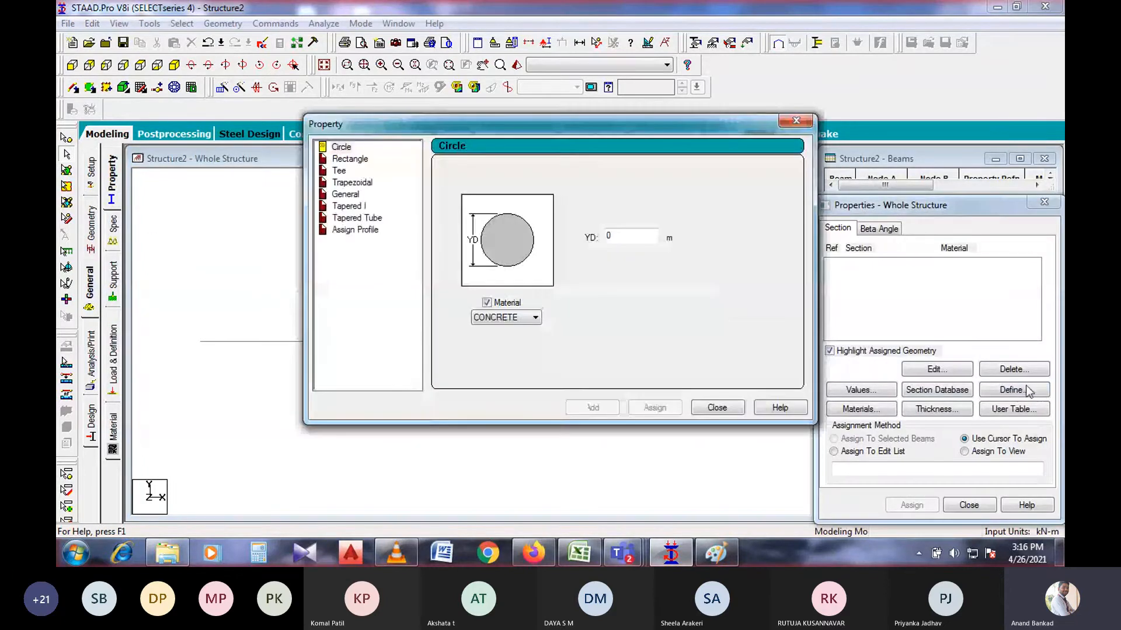
click(365, 162)
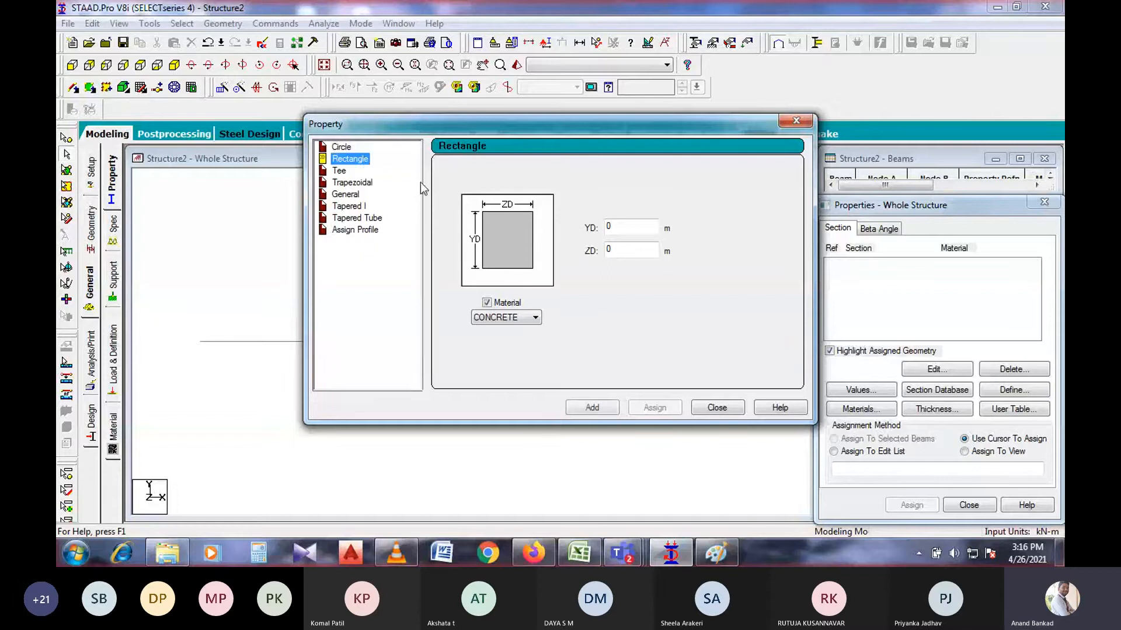
click(630, 229)
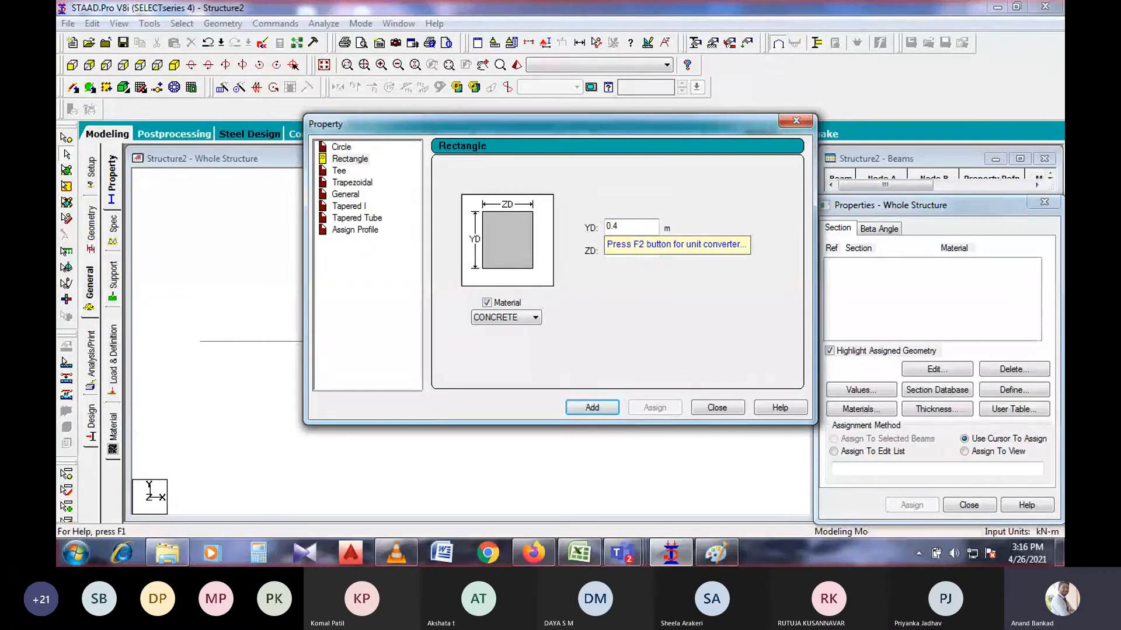
key(Tab)
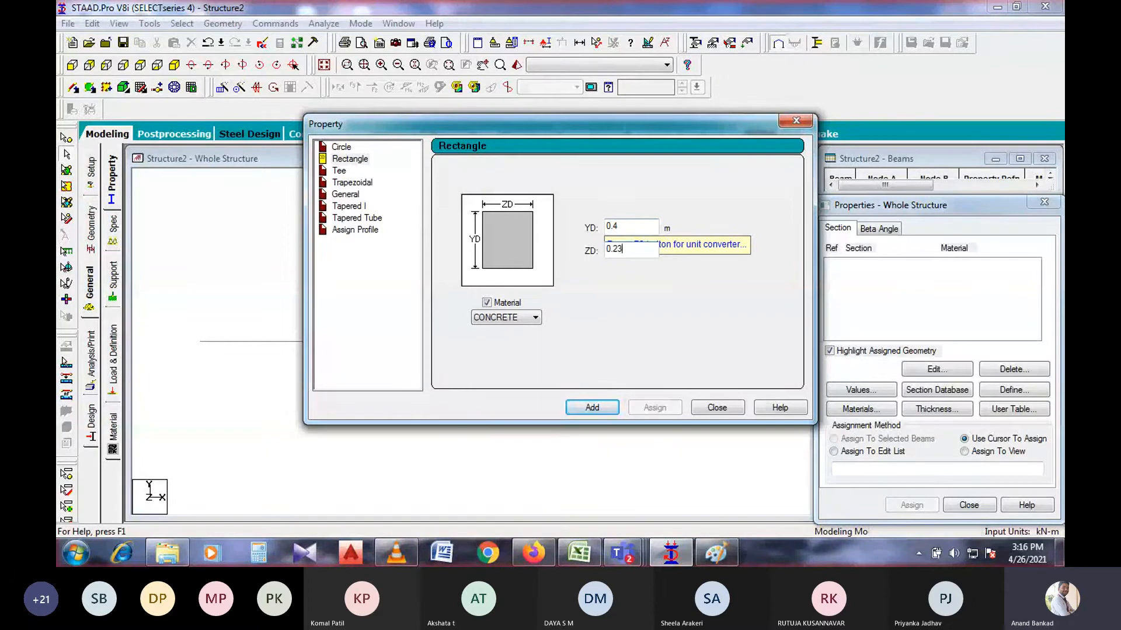
click(592, 408)
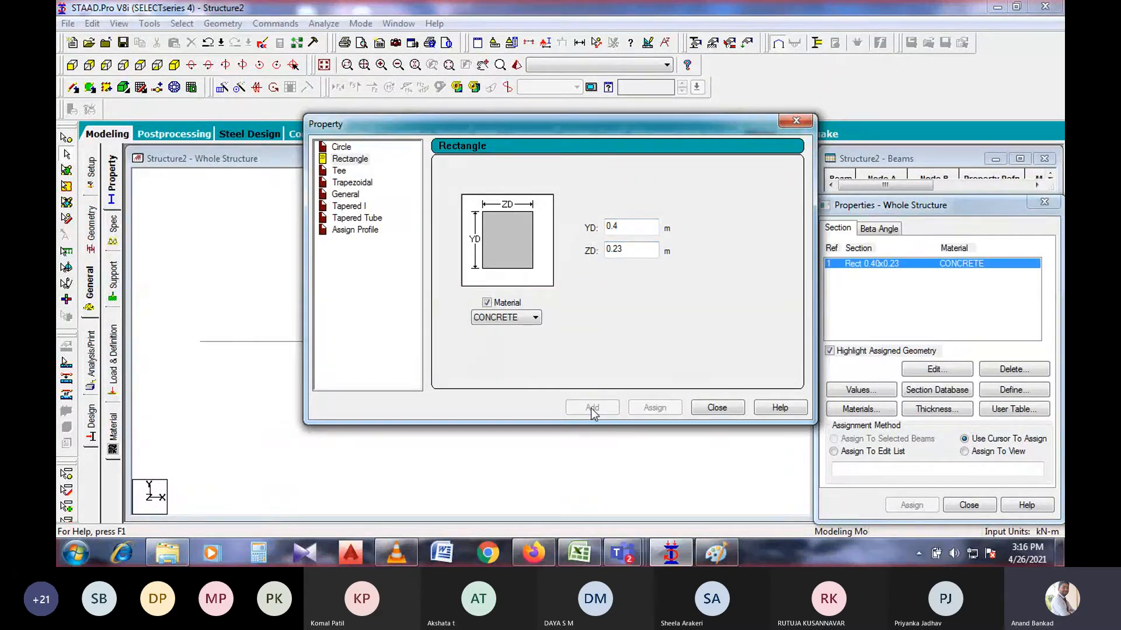
click(702, 407)
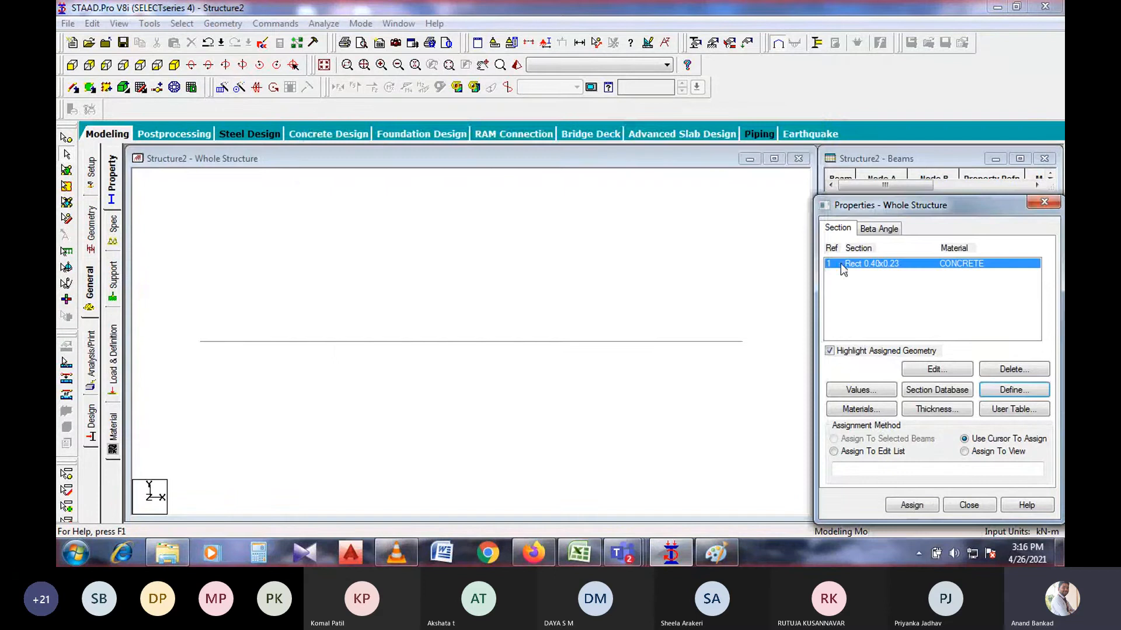
- Assign the rectangular 0.40x0.23 concrete section to the selected beam
click(708, 358)
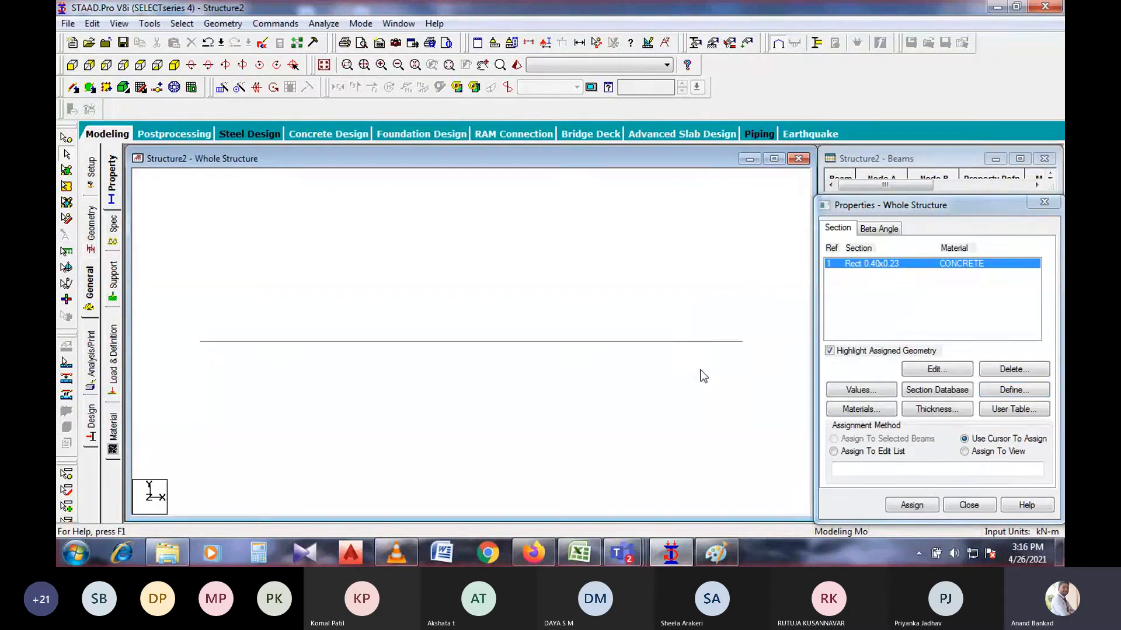
click(694, 342)
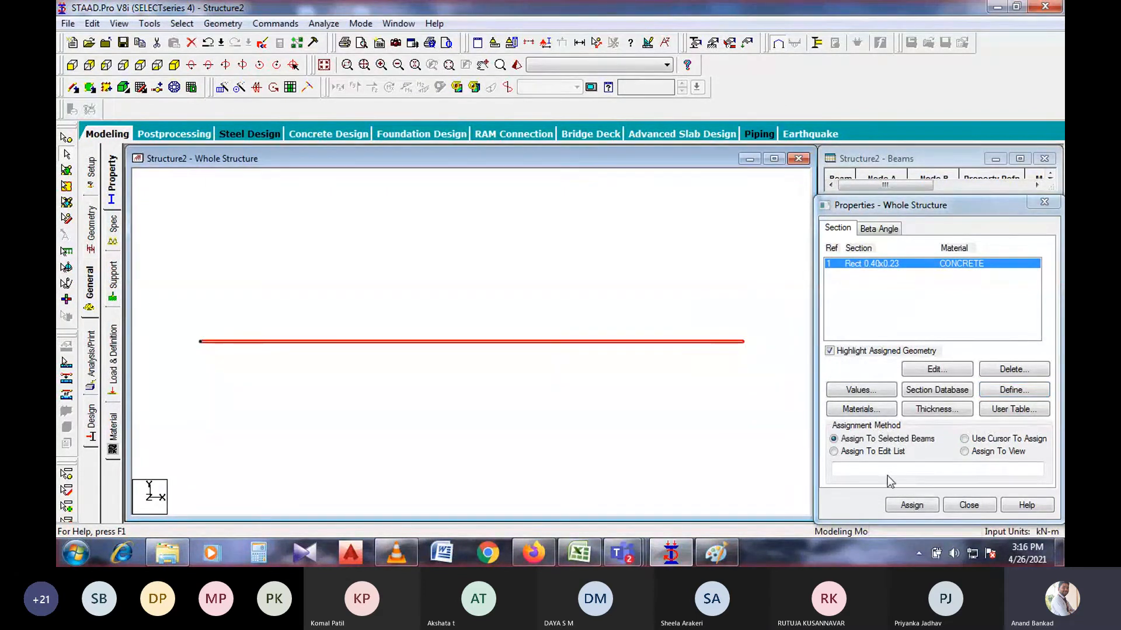
click(903, 505)
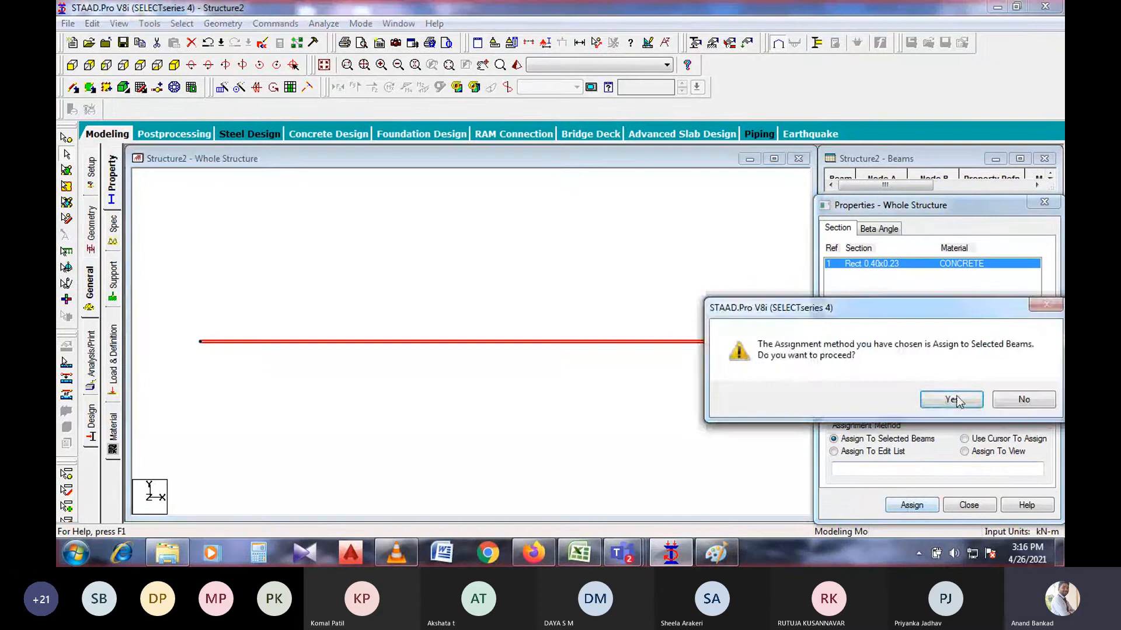
click(956, 399)
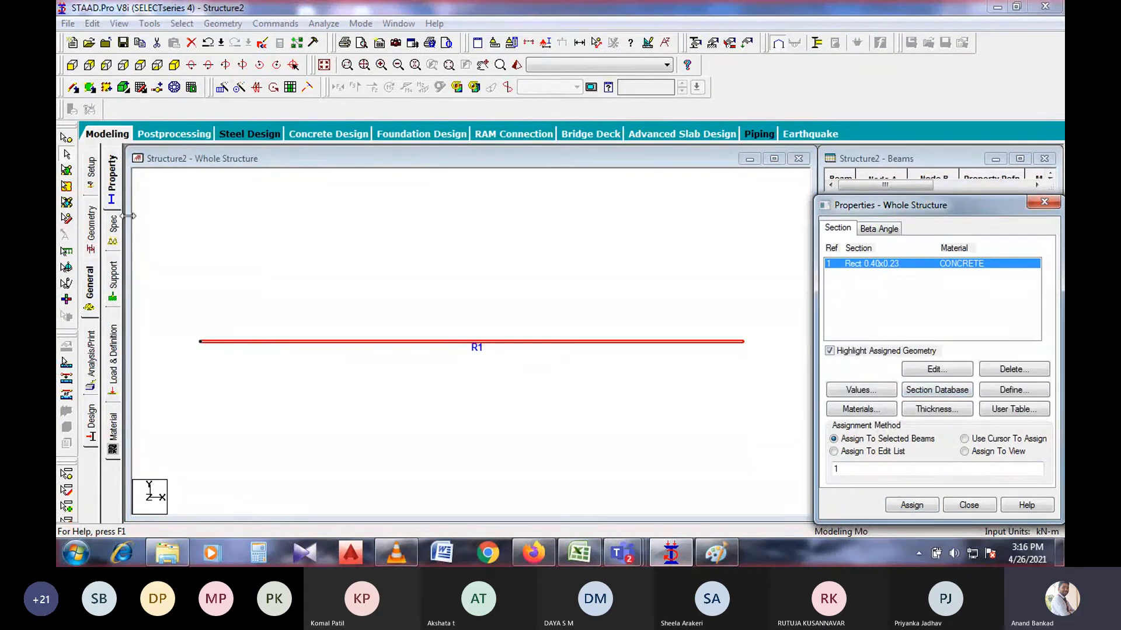
- Create a fixed support definition and a pinned support definition for the structure
click(116, 272)
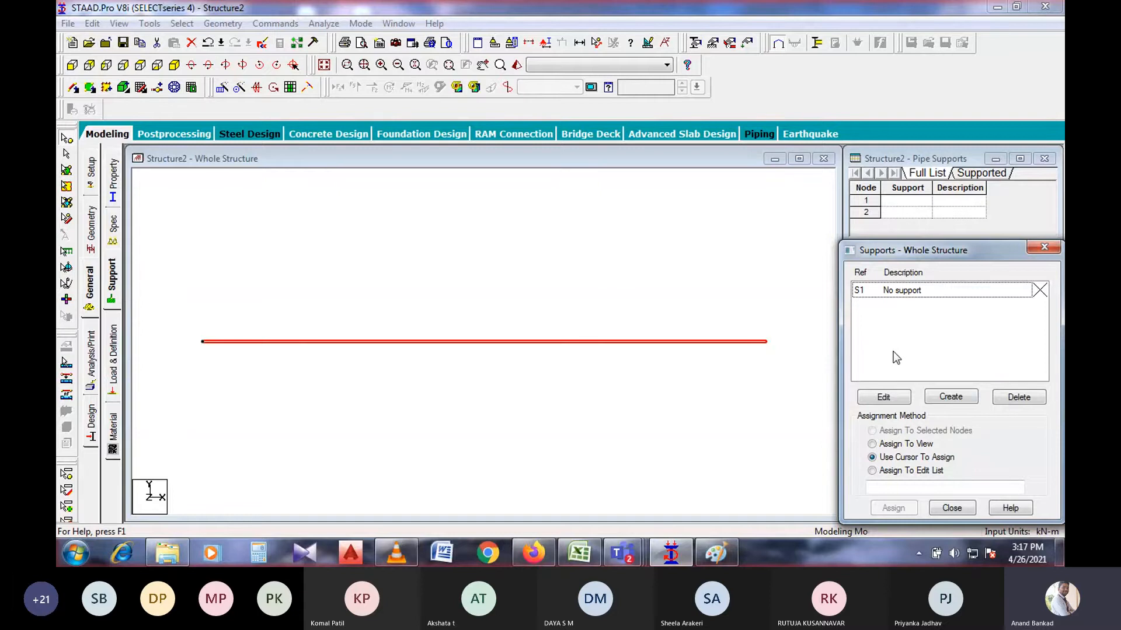
click(946, 398)
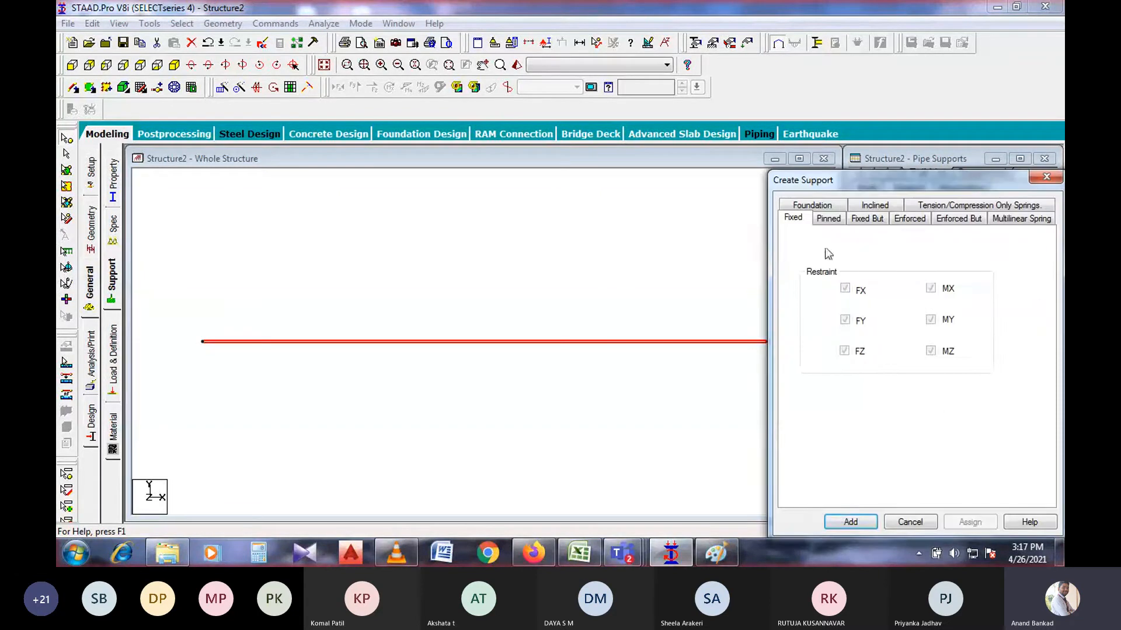
click(841, 521)
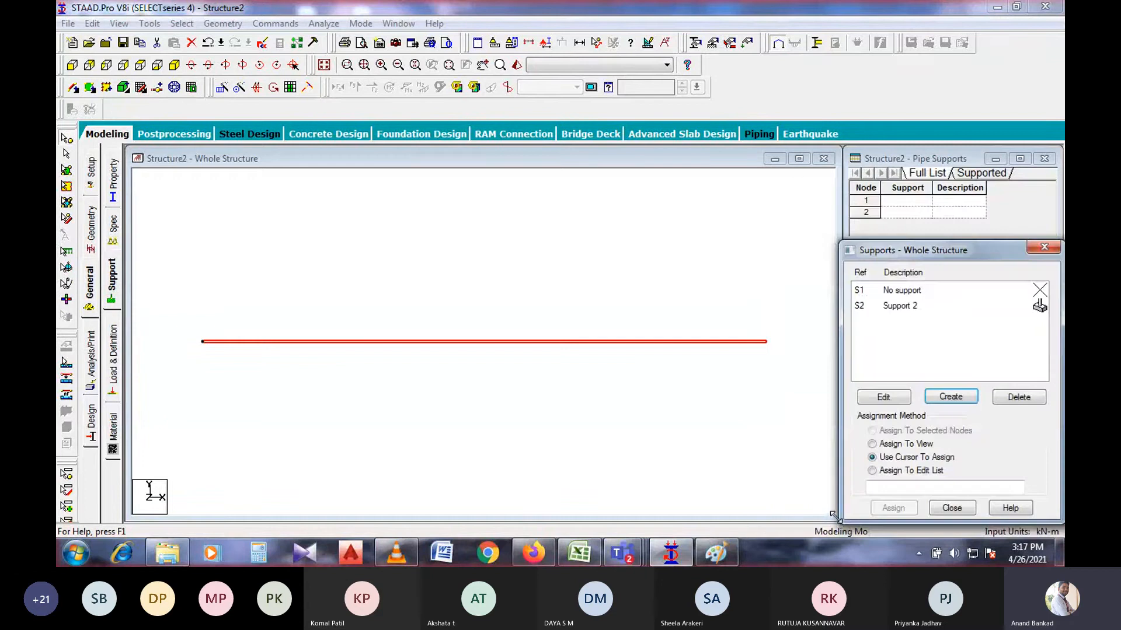
click(949, 399)
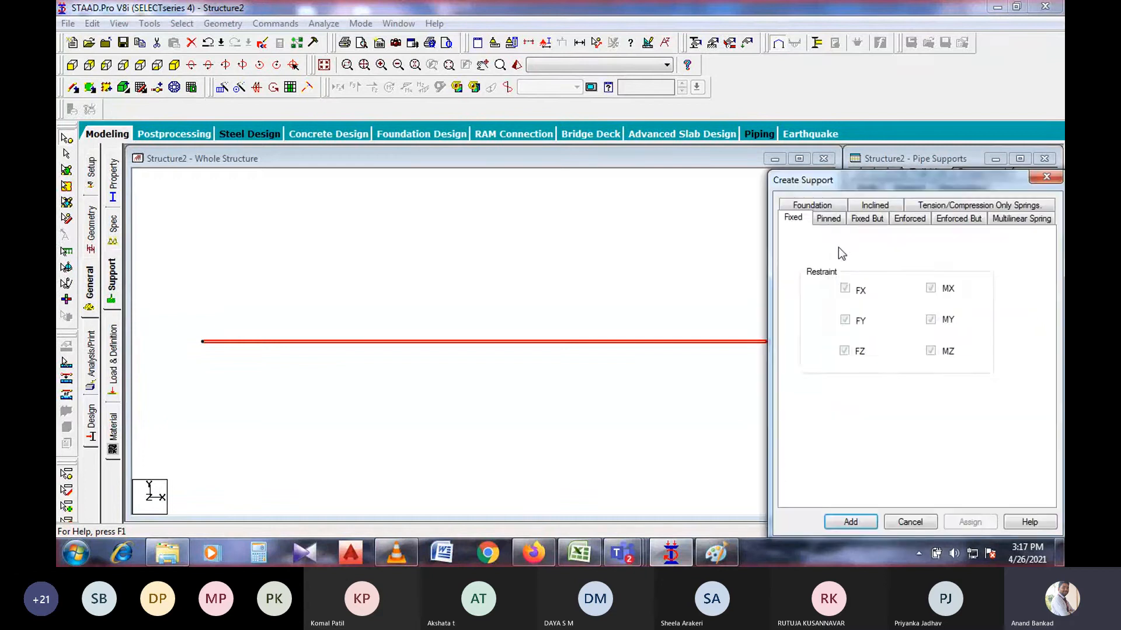
click(829, 220)
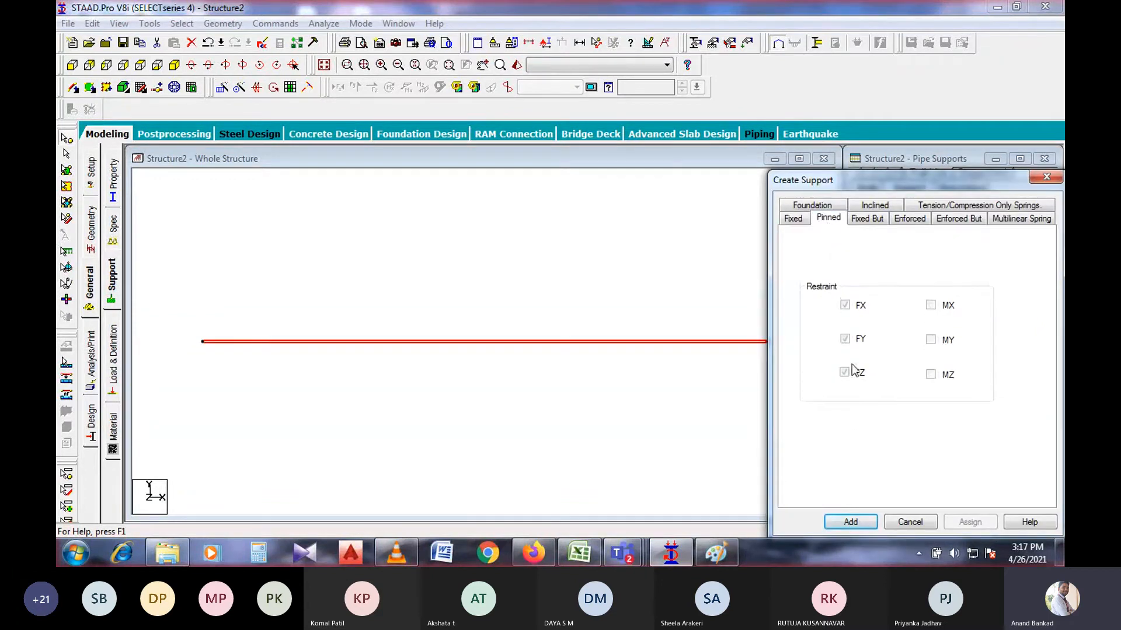
click(840, 524)
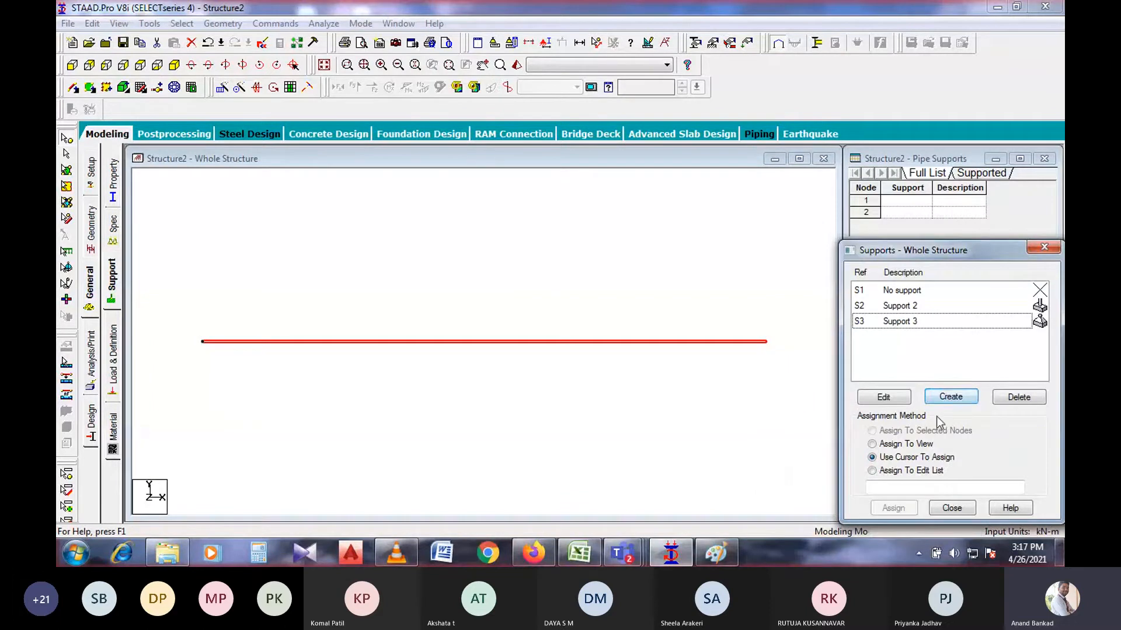
- Assign the fixed support to node 1 at the beam's left end
click(944, 304)
drag(310, 303, 174, 373)
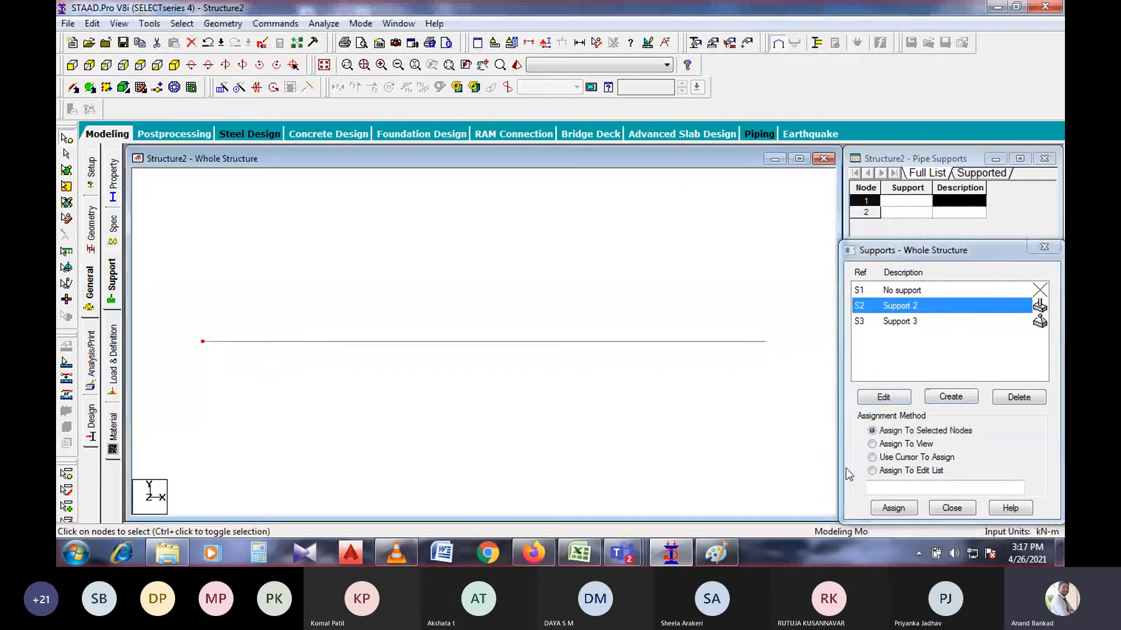
click(893, 508)
click(951, 421)
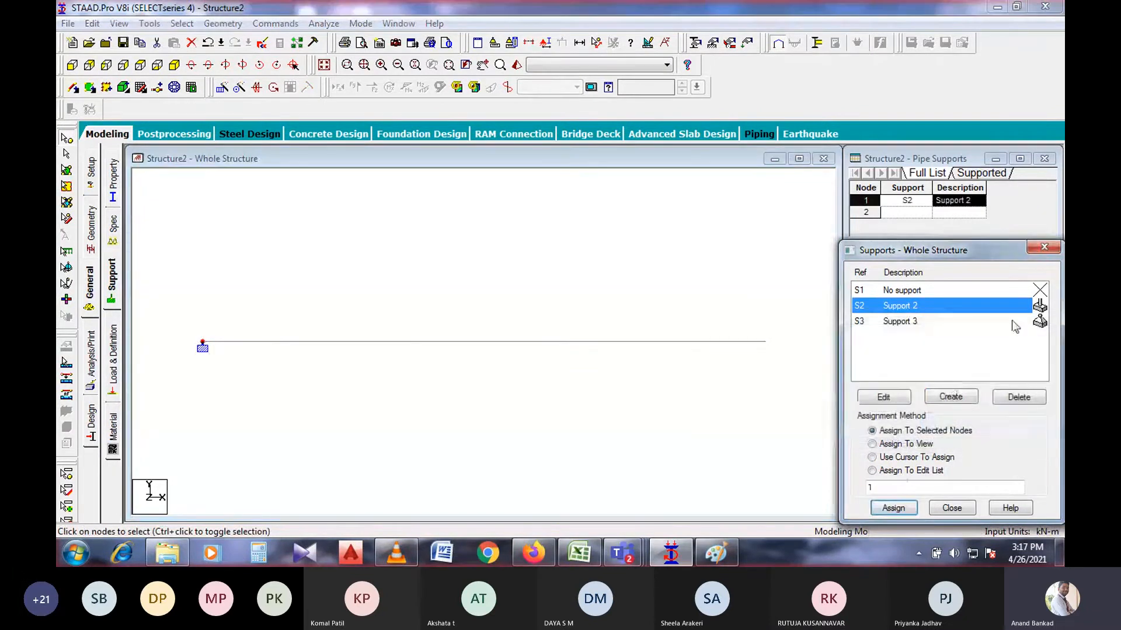
- Assign the pinned support to node 2 at the beam's right end
click(1023, 321)
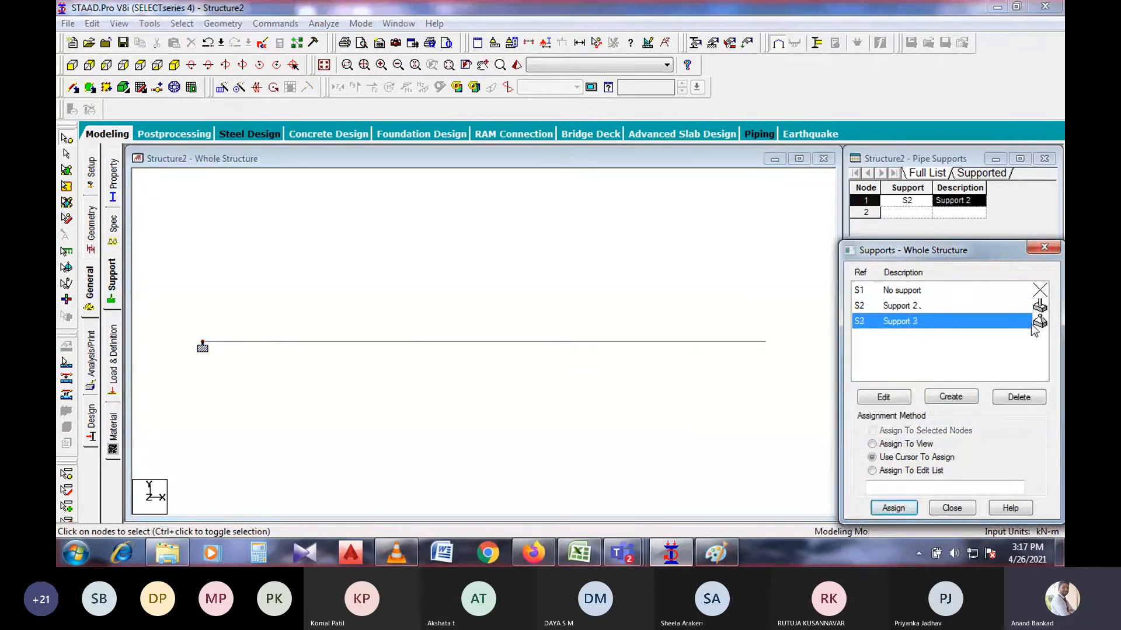
click(763, 343)
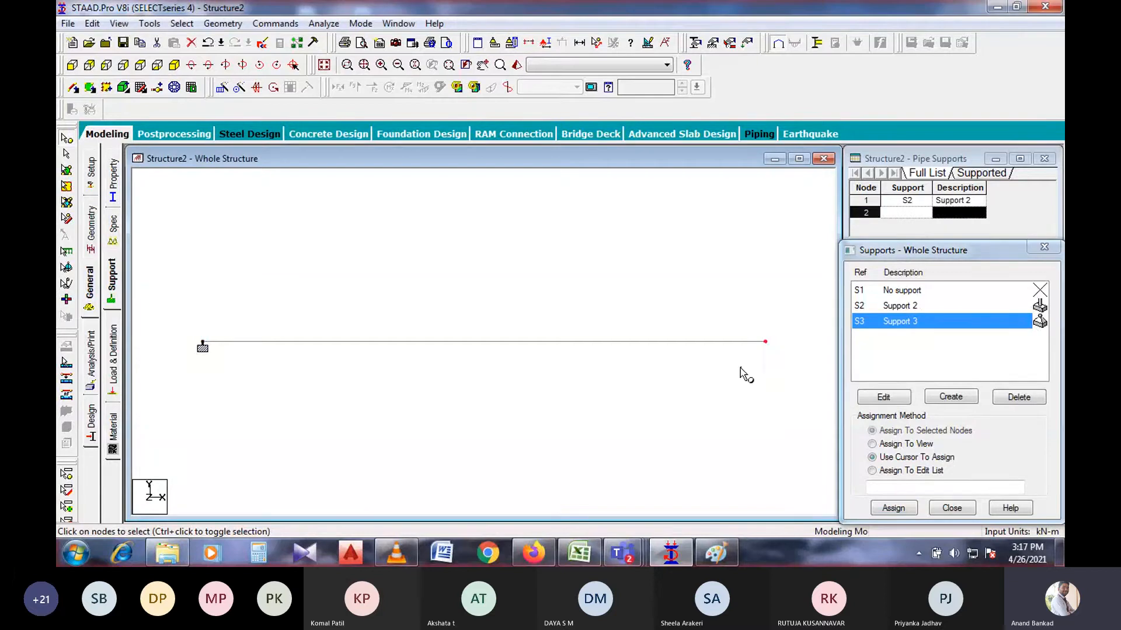
click(893, 506)
click(930, 425)
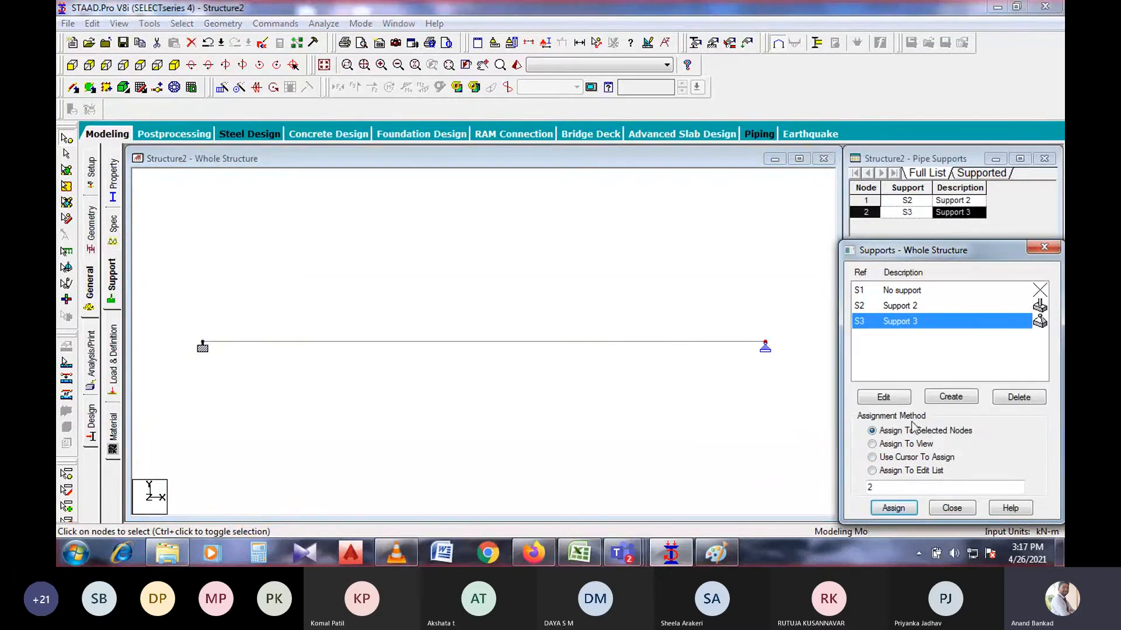
click(786, 413)
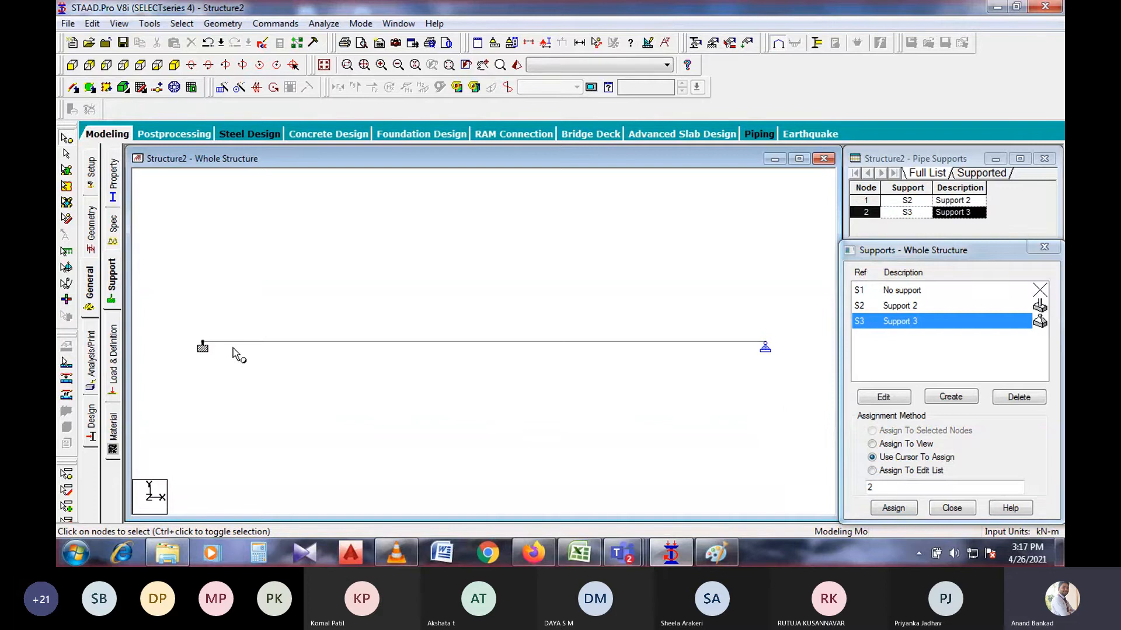
- Add primary load case 1 with loading type Dead and the title DL
click(115, 344)
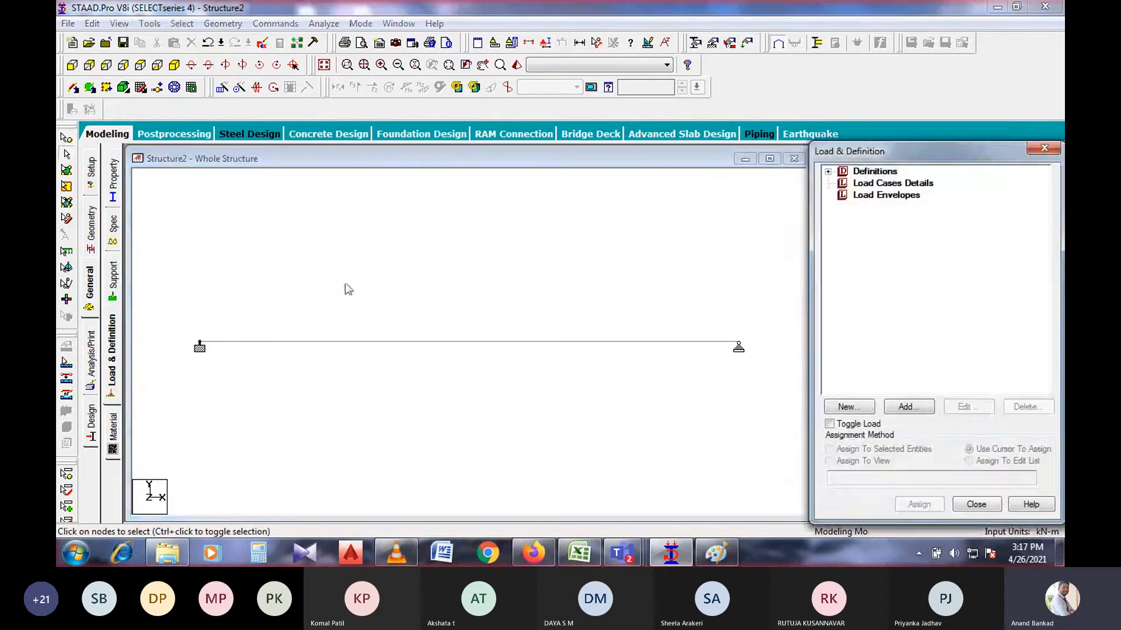
click(852, 184)
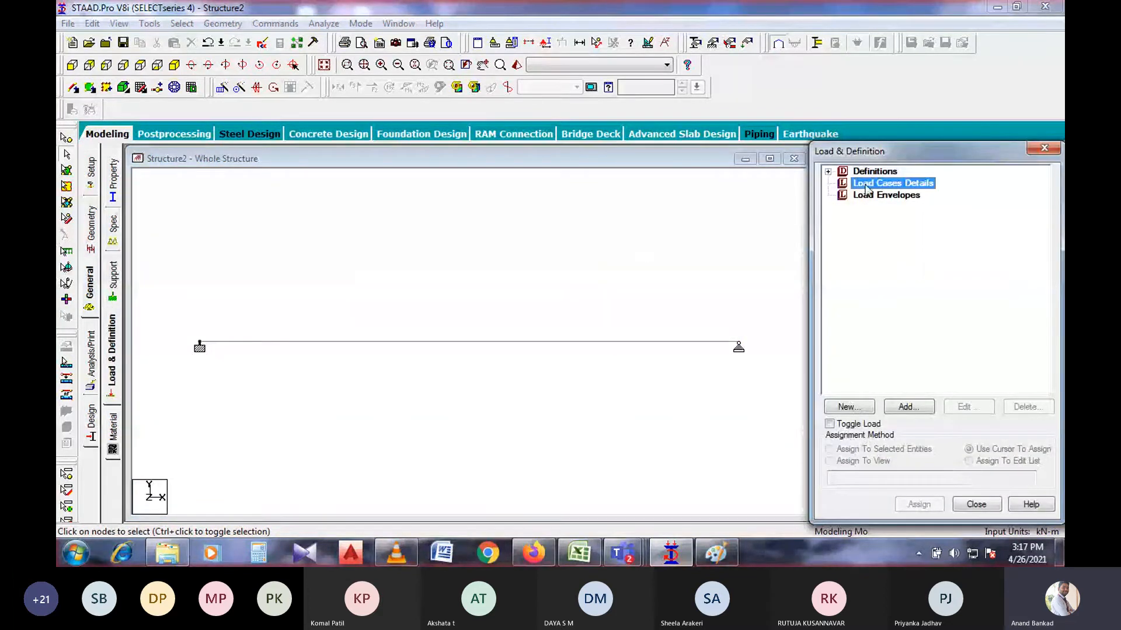
click(905, 408)
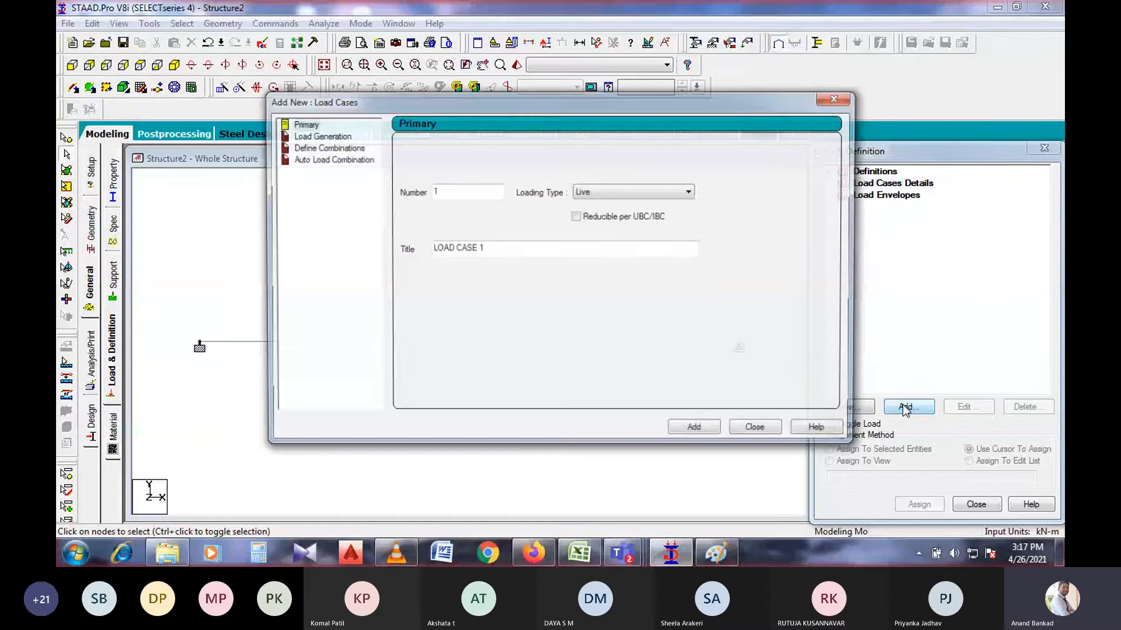
click(642, 192)
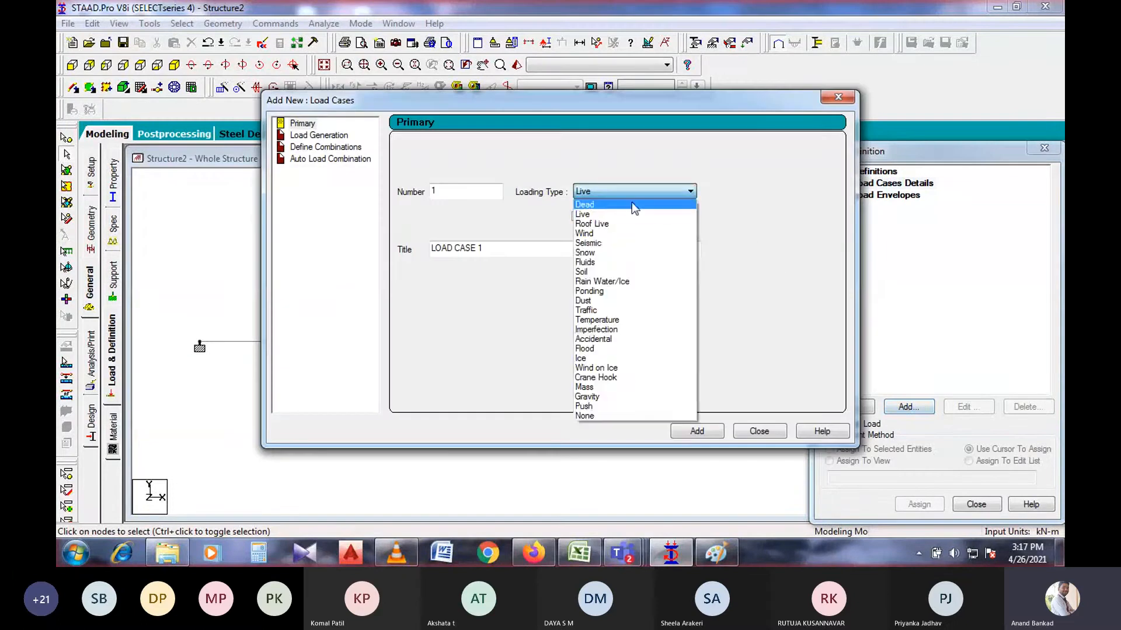
click(628, 204)
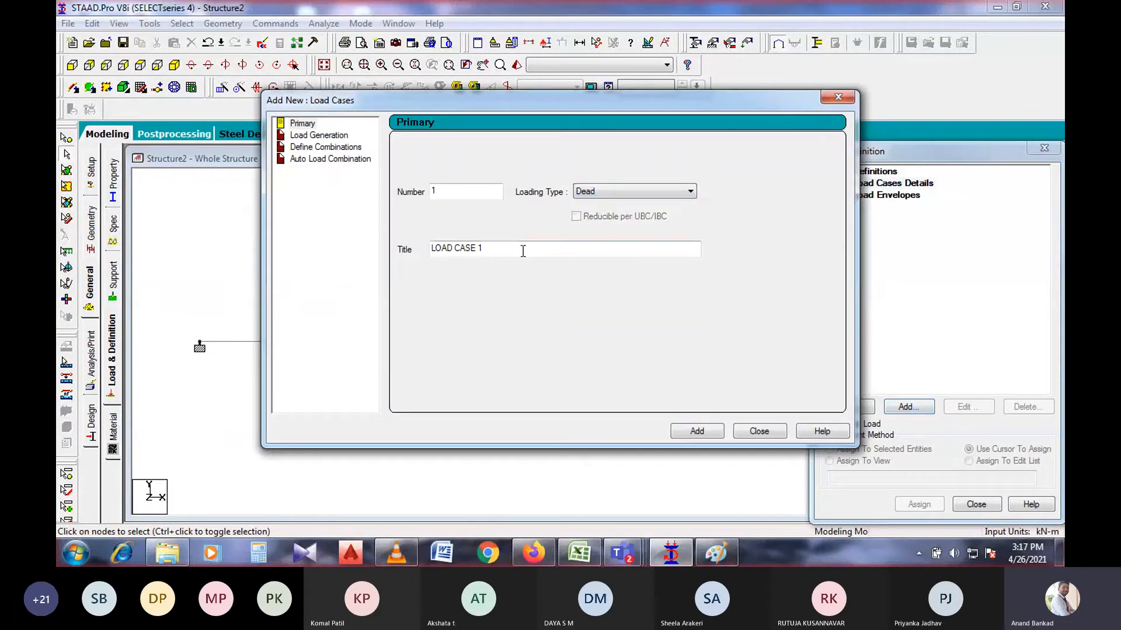
drag(523, 251, 430, 250)
text(DL)
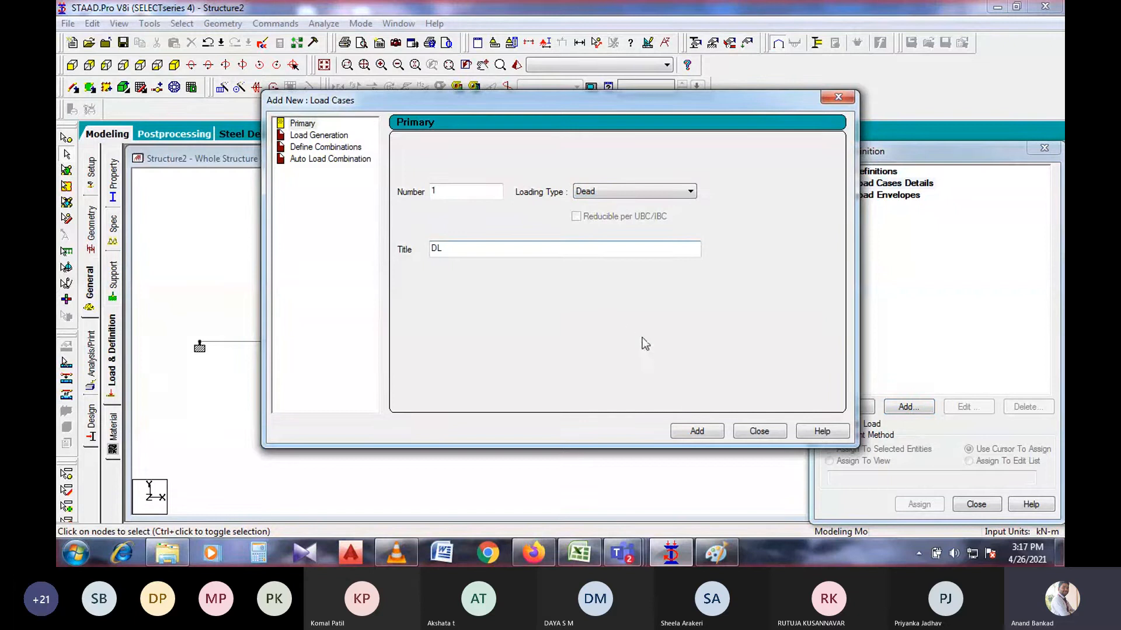
click(684, 435)
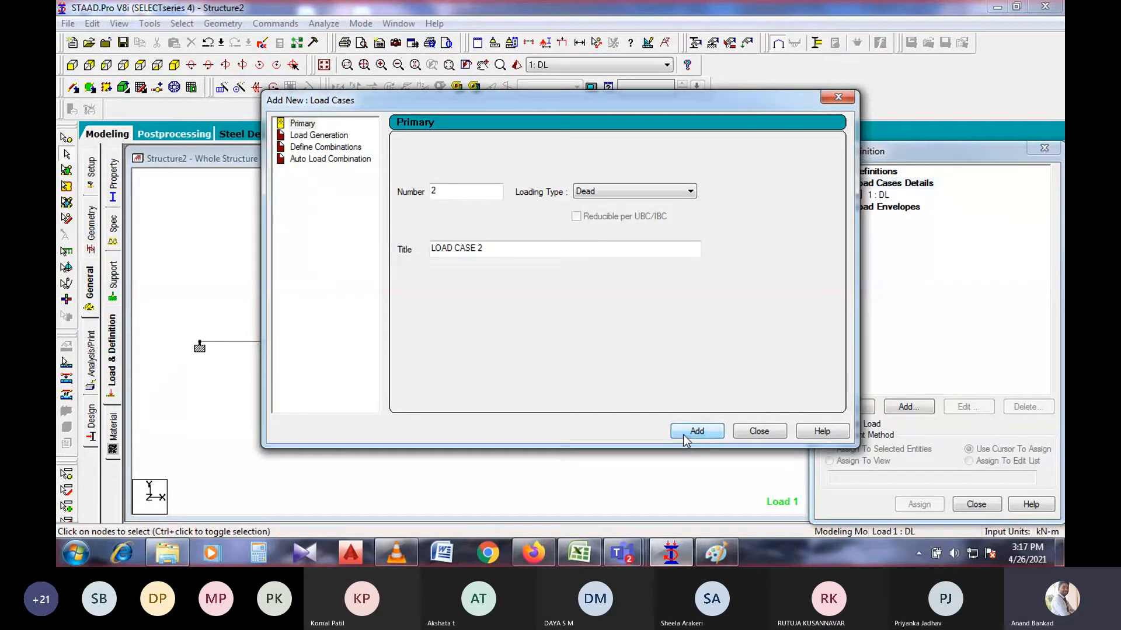
- Add primary load case 2 with loading type Live and the title LL, and finish adding load cases
click(604, 194)
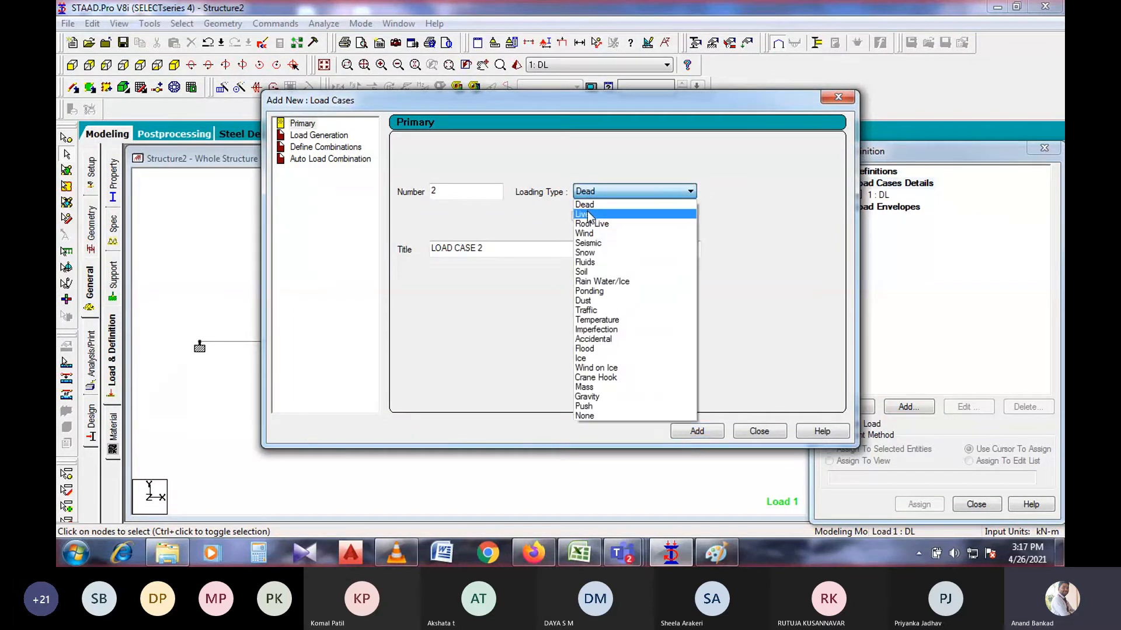
click(601, 208)
click(502, 251)
drag(502, 251, 412, 263)
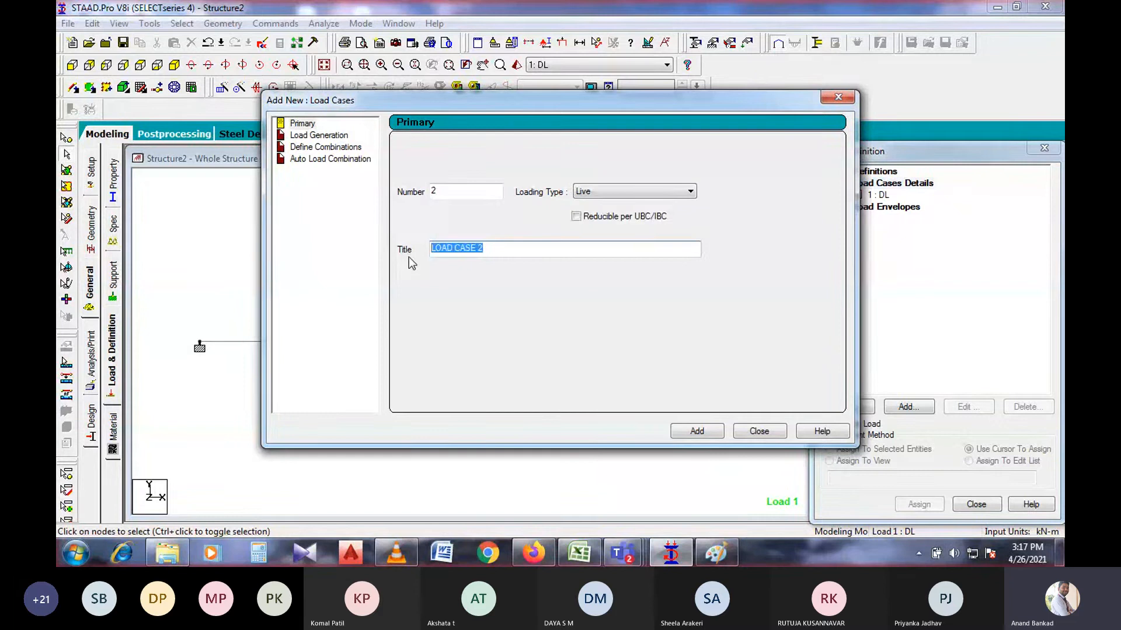
text(LL)
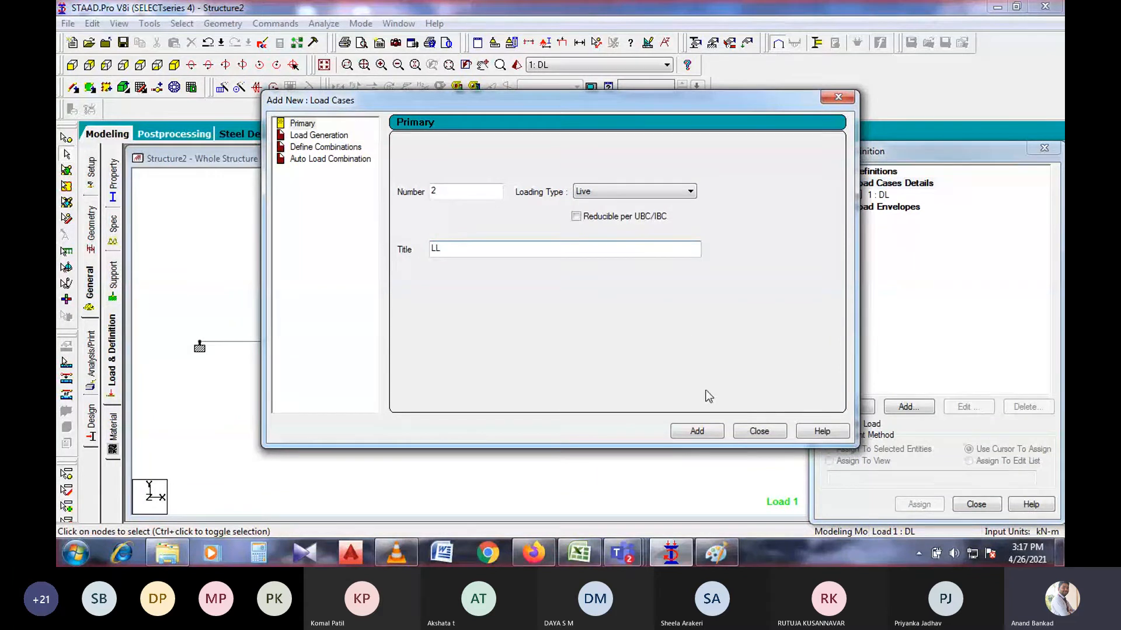
click(704, 431)
click(744, 436)
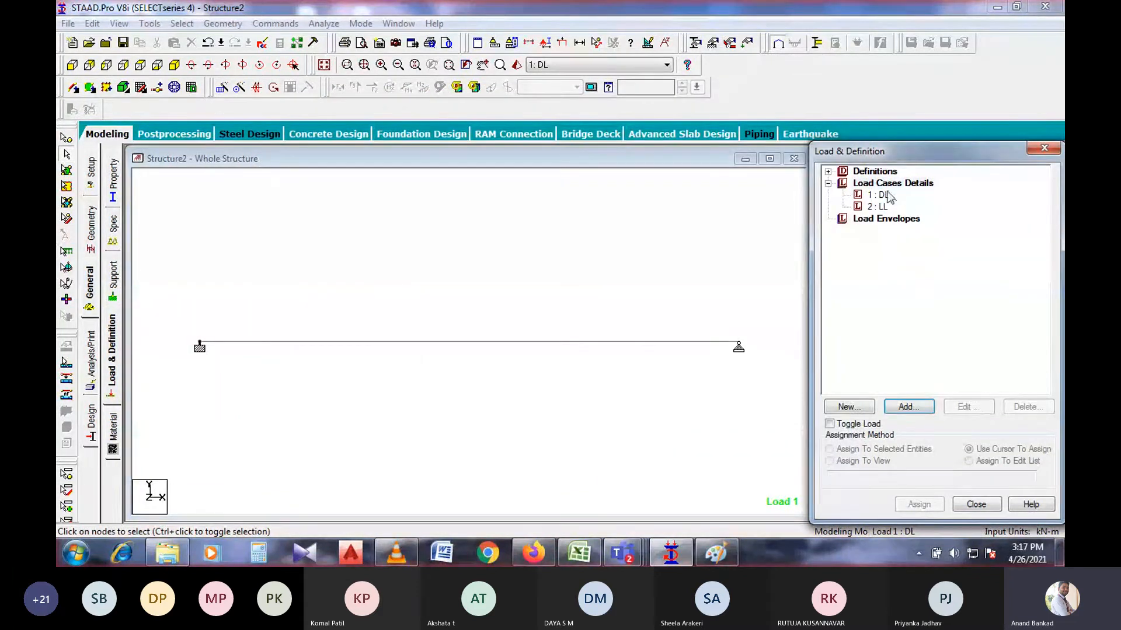
- Add a selfweight load in the Y direction with factor -1 to the DL load case
click(901, 405)
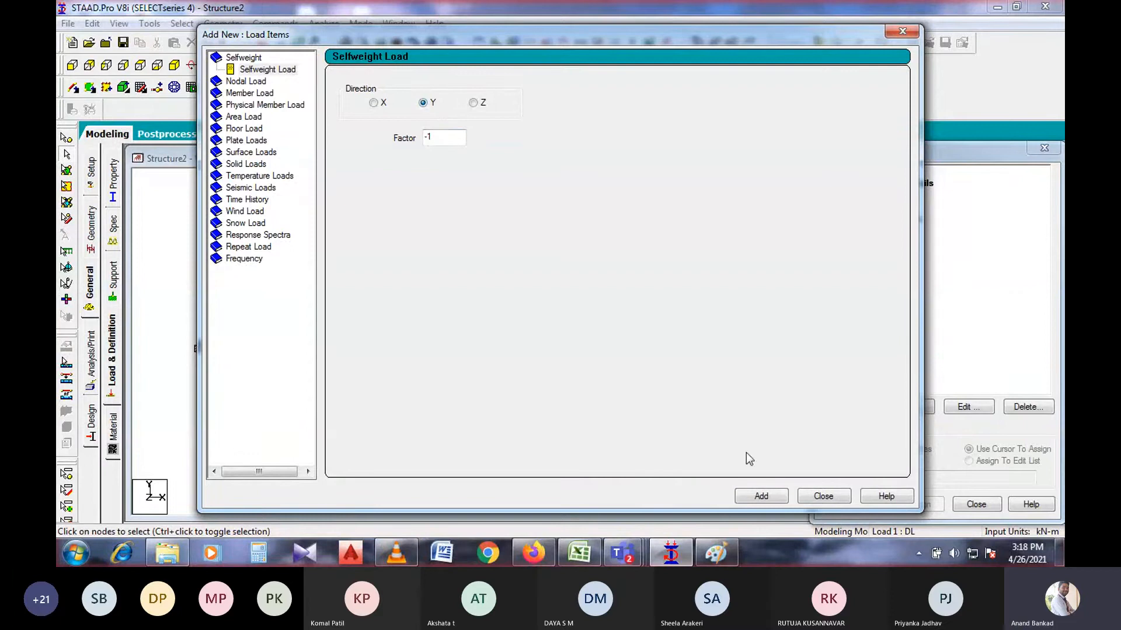
click(764, 498)
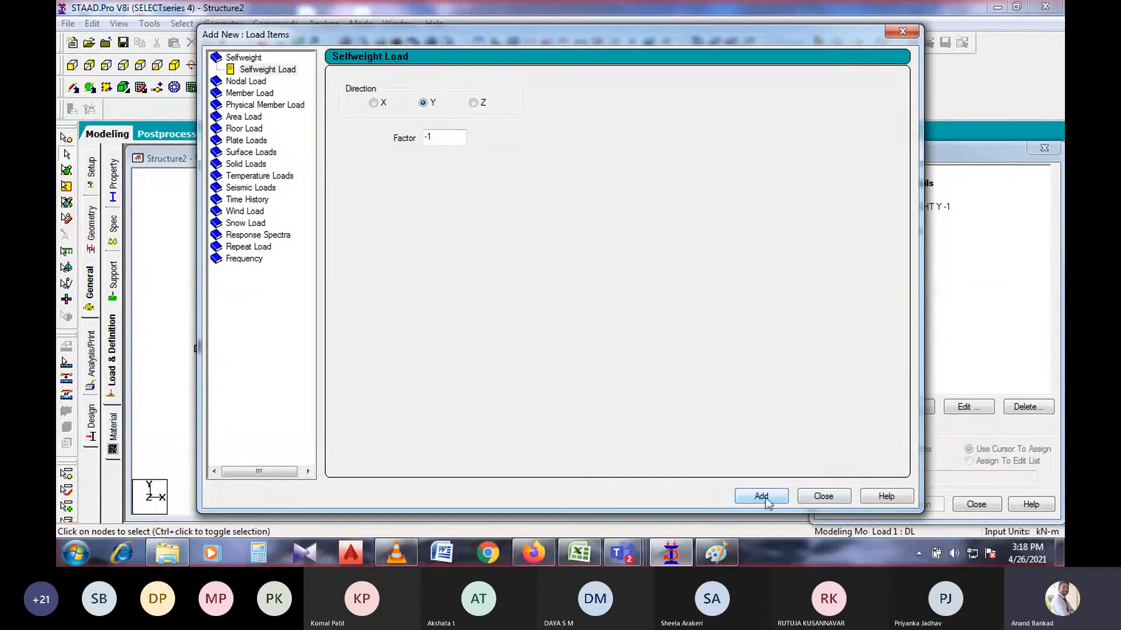
click(824, 498)
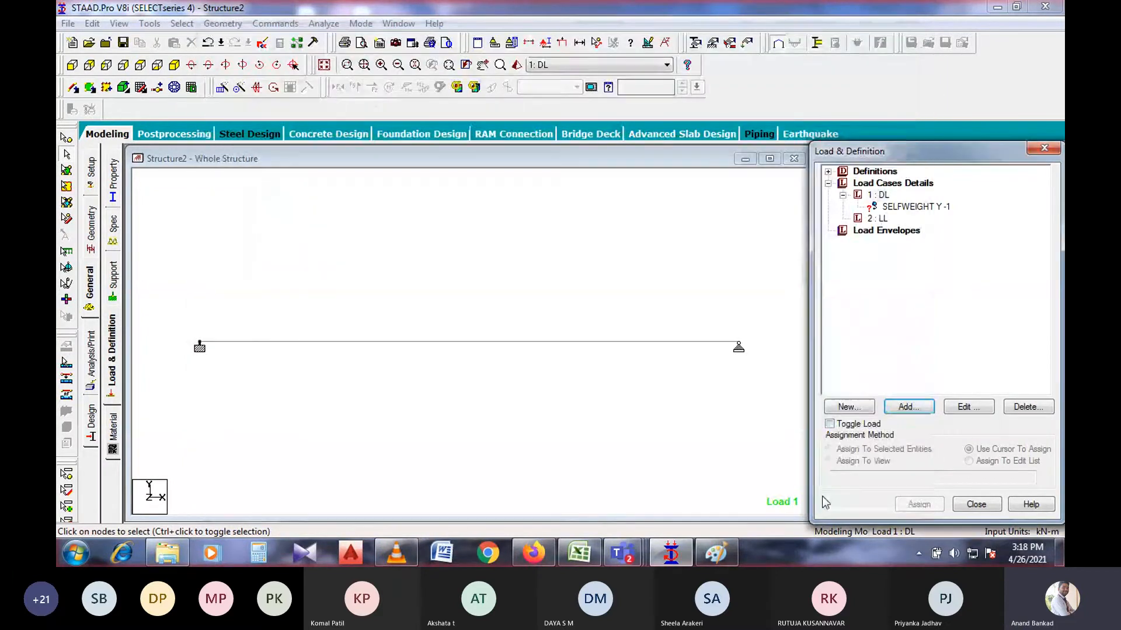
- Add a uniform force member load of -10 kN/m in the GY direction to the LL load case
click(880, 220)
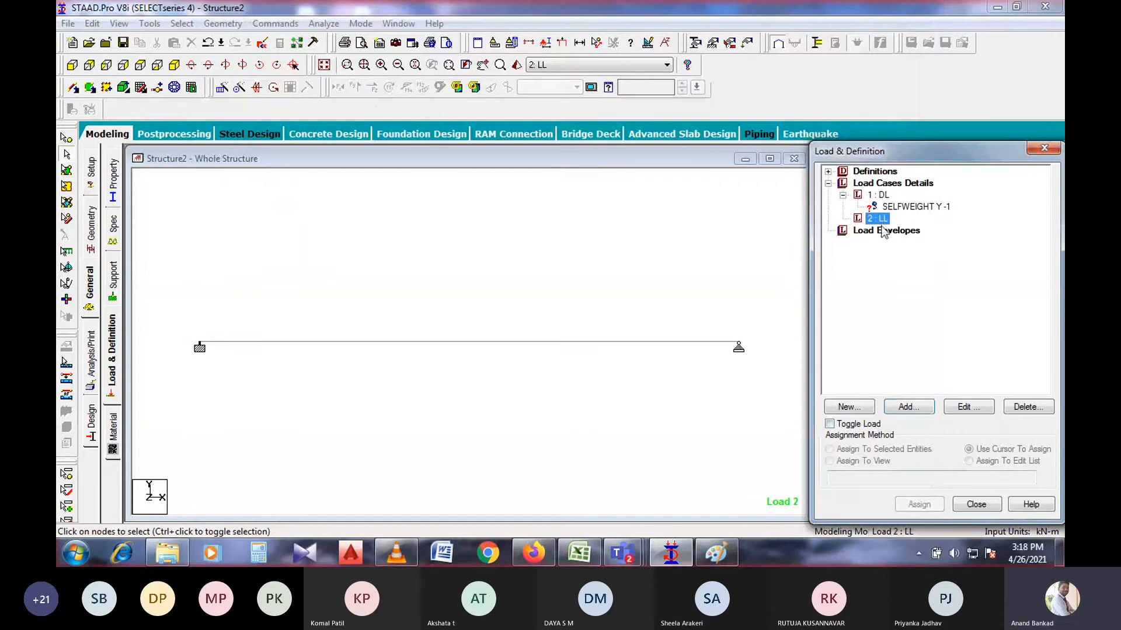
click(909, 408)
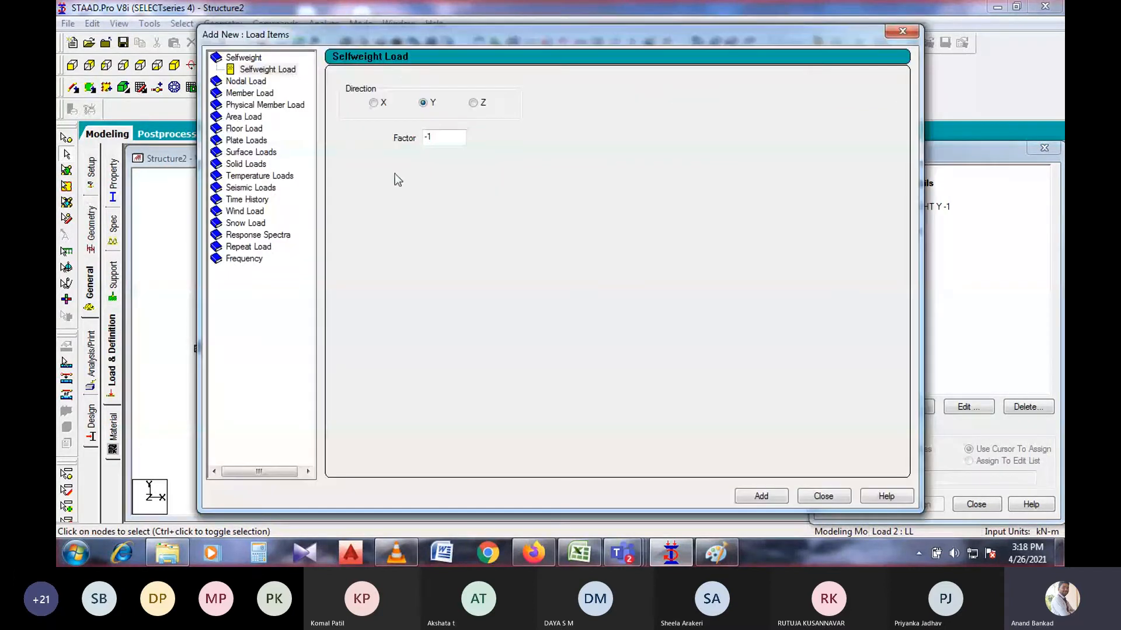
click(261, 95)
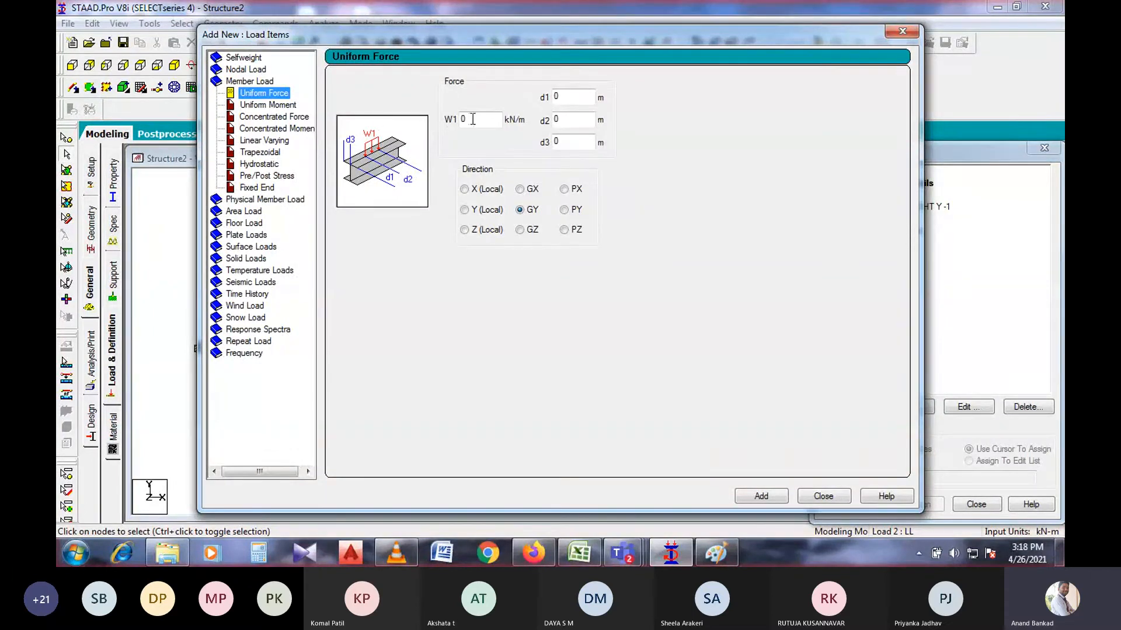
double_click(456, 119)
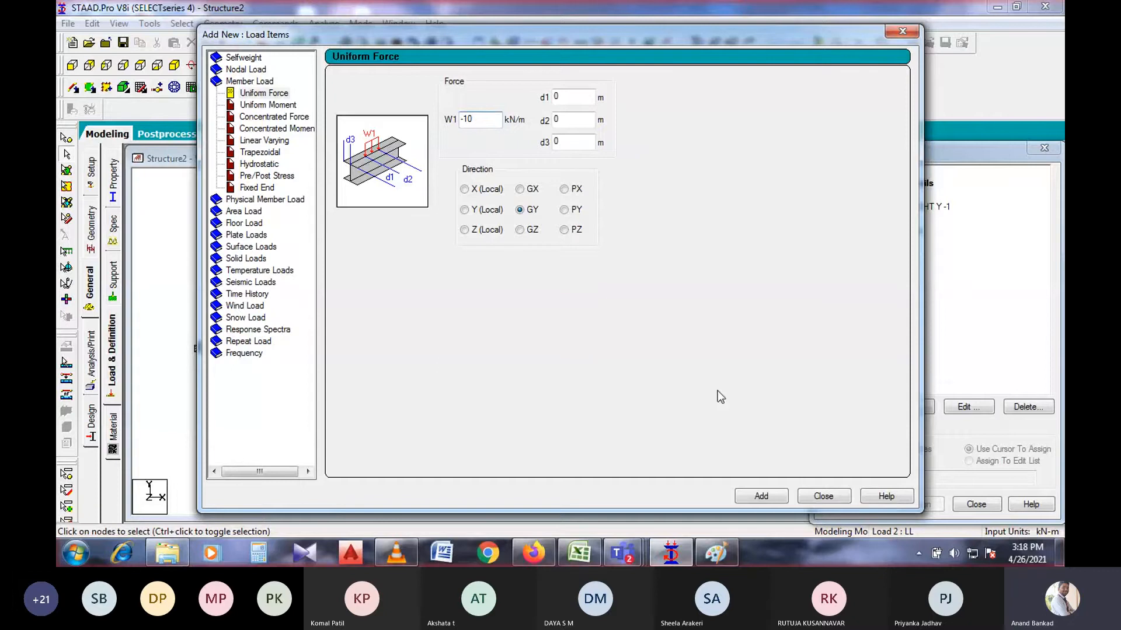
click(758, 496)
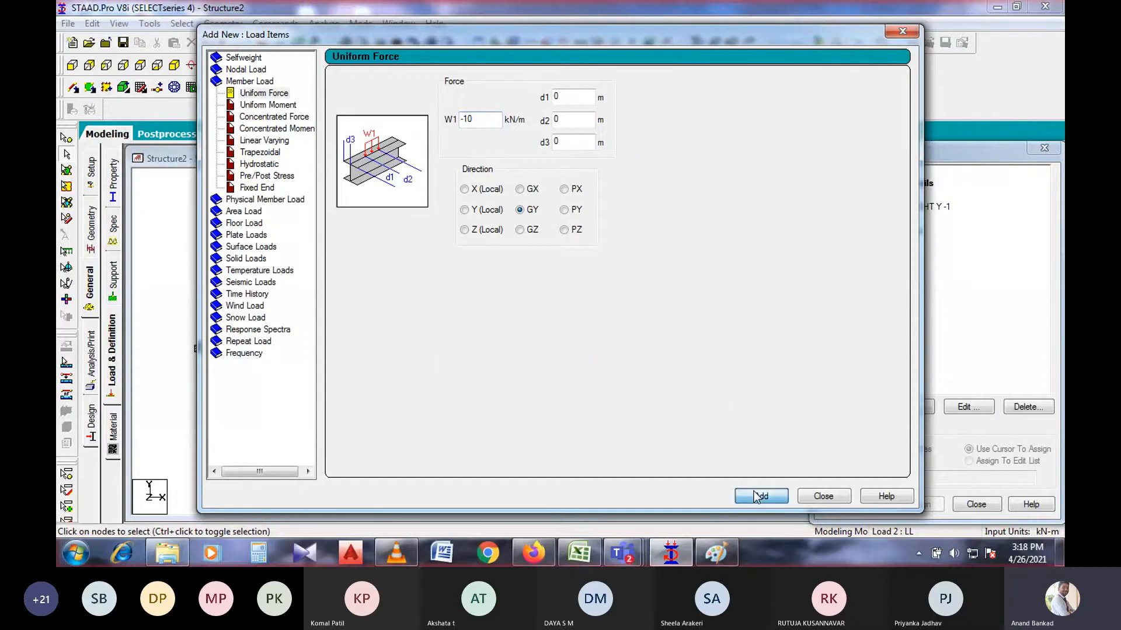
click(816, 491)
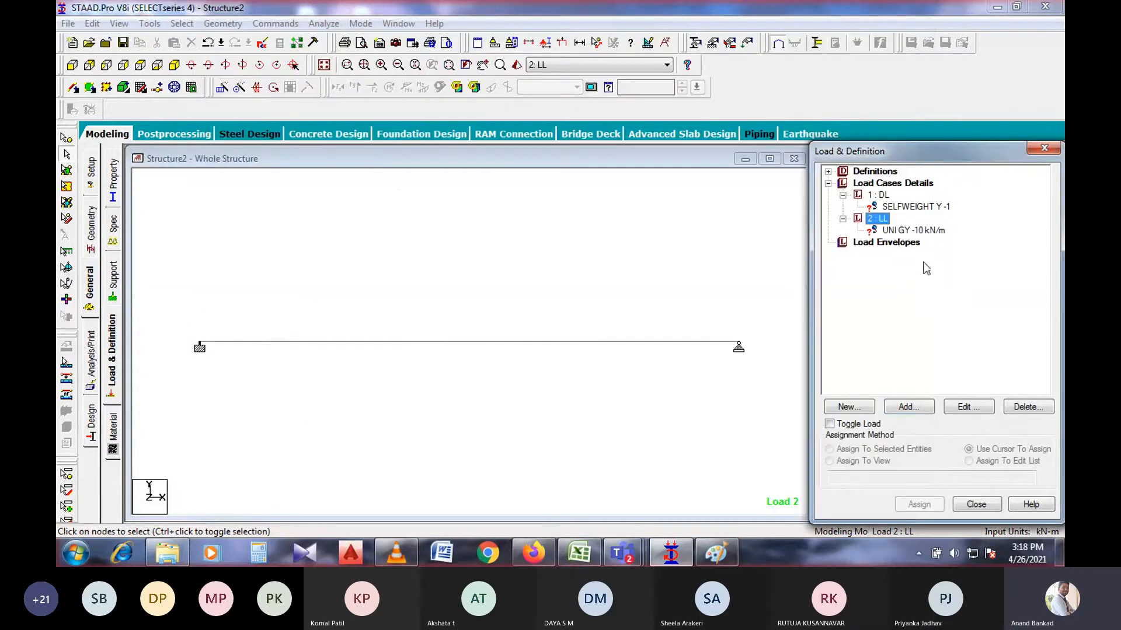
- Assign the DL case's selfweight load to the beam with the Assign To View method
click(912, 207)
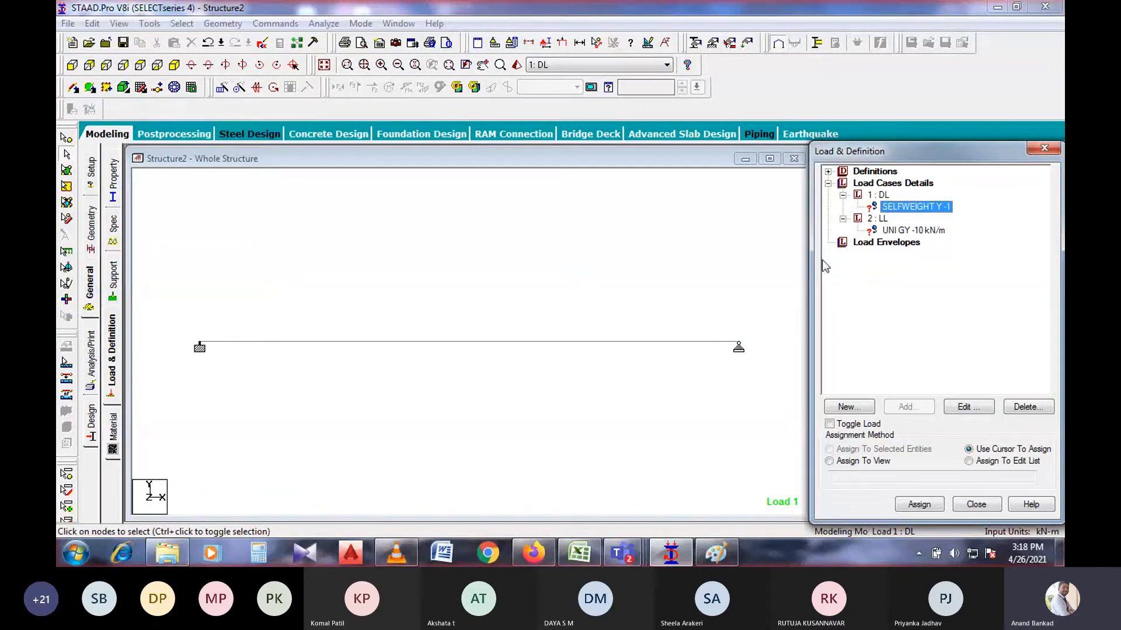
click(847, 461)
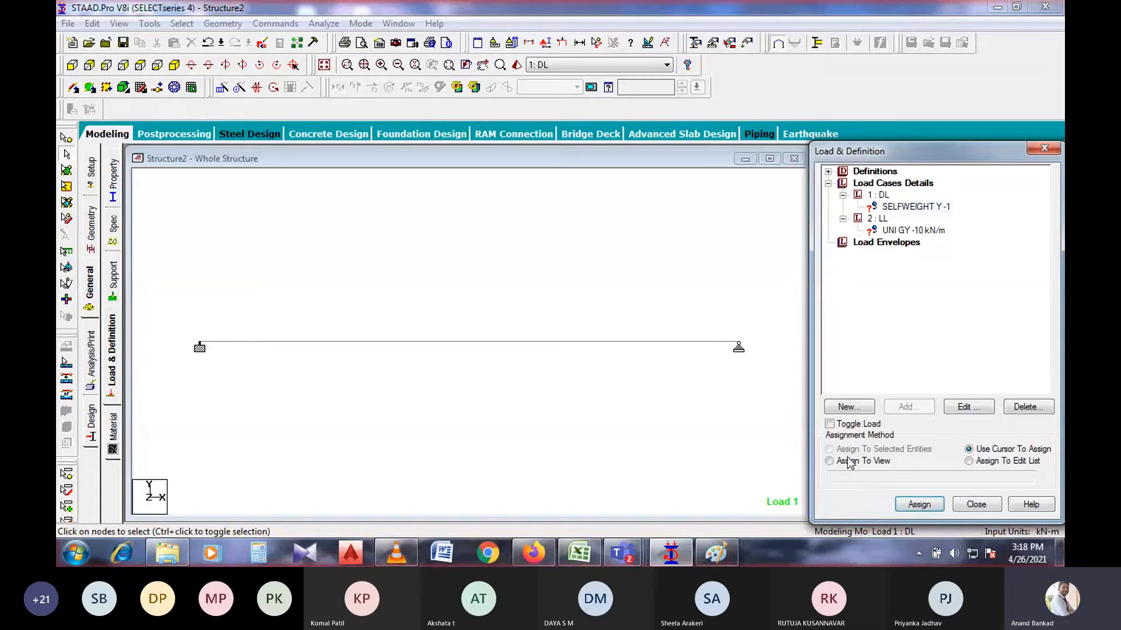
click(915, 503)
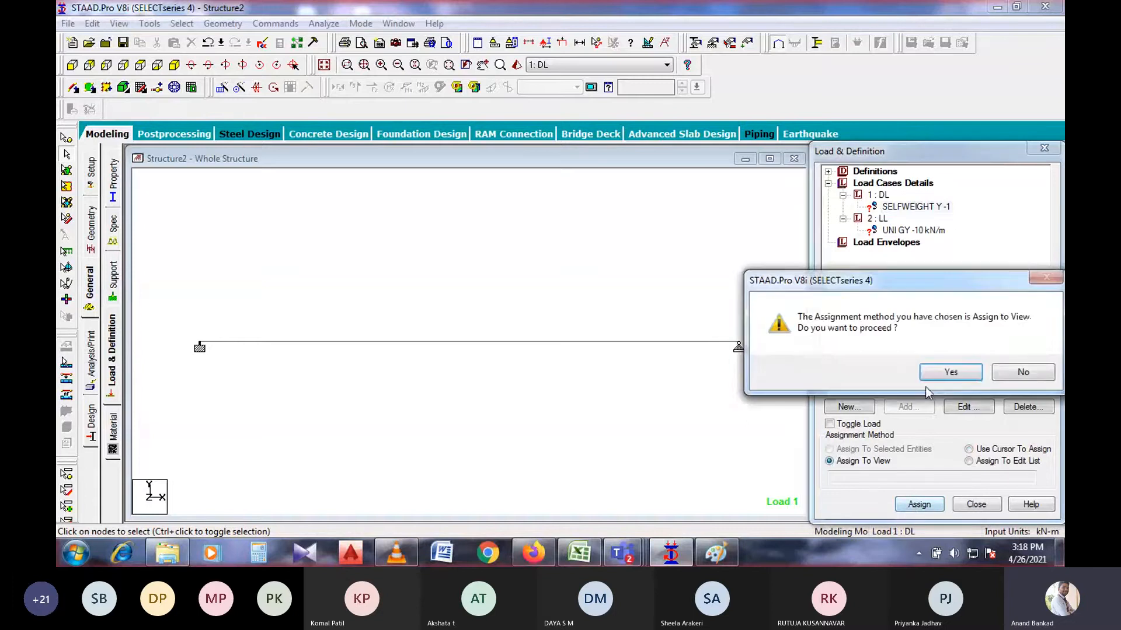
click(899, 374)
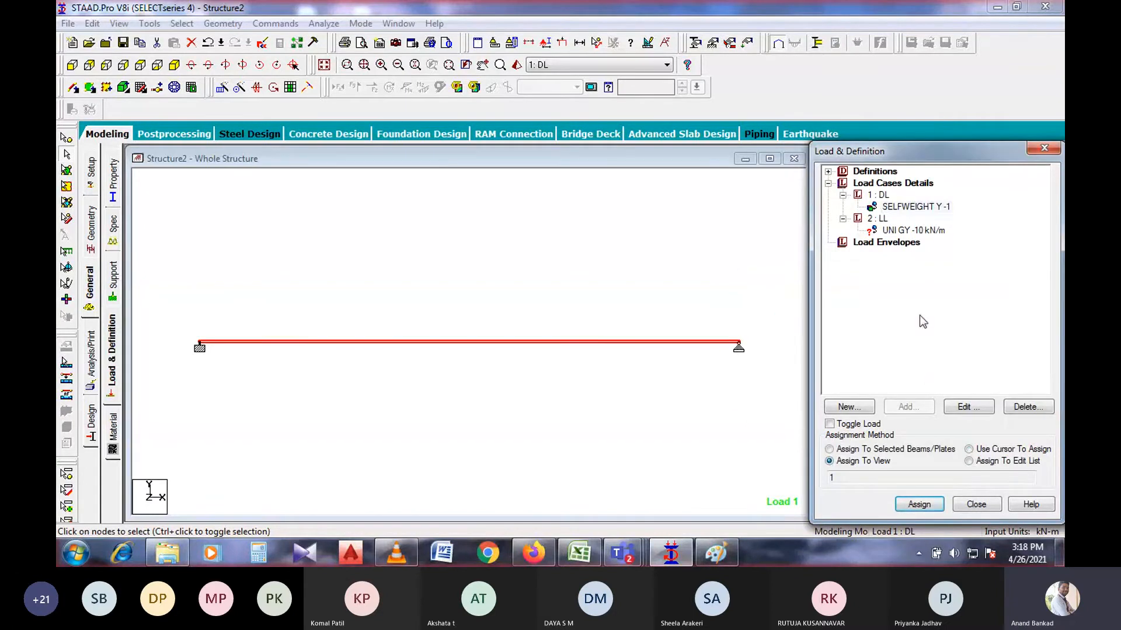
- Assign the LL case's -10 kN/m uniform load to the selected beam, reduce the displayed load height and deselect the beam
click(904, 231)
click(858, 450)
click(918, 505)
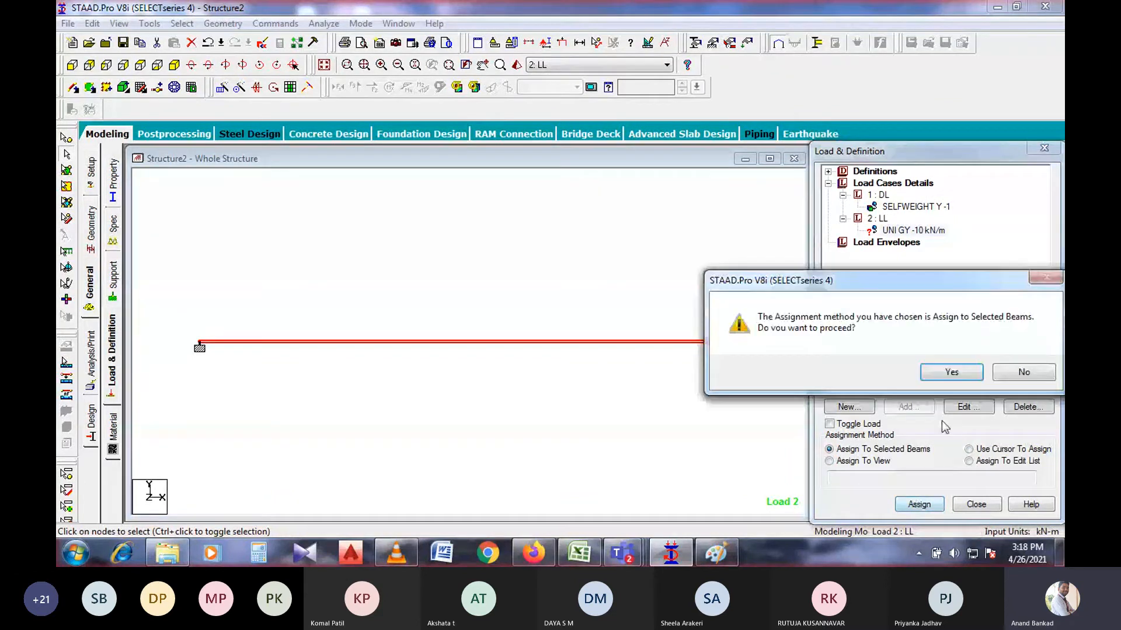
click(949, 373)
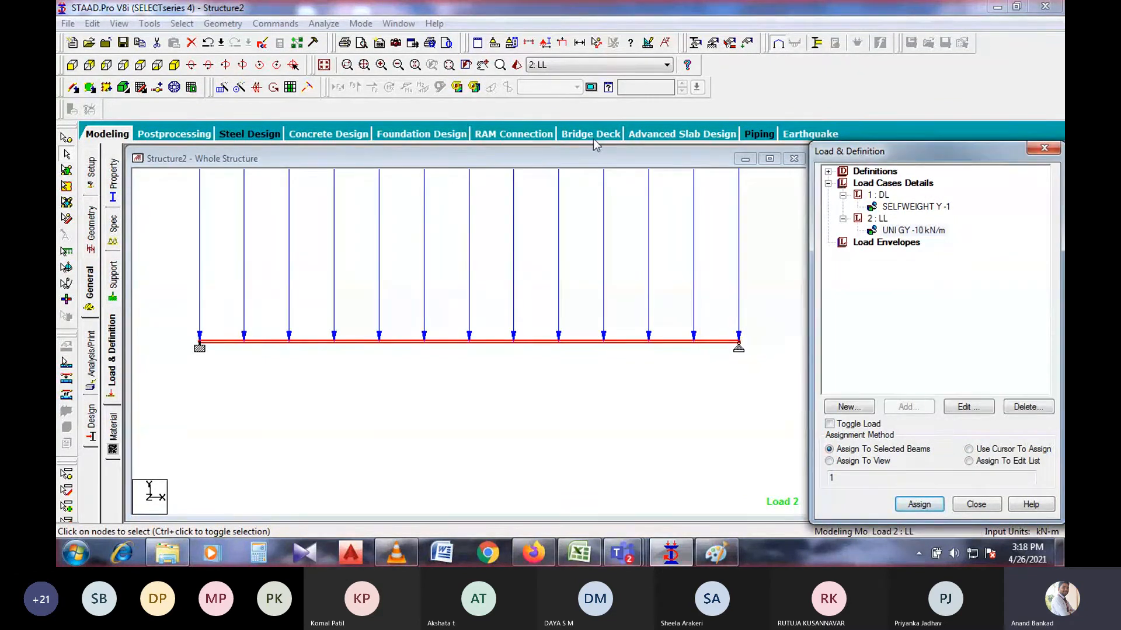
click(565, 45)
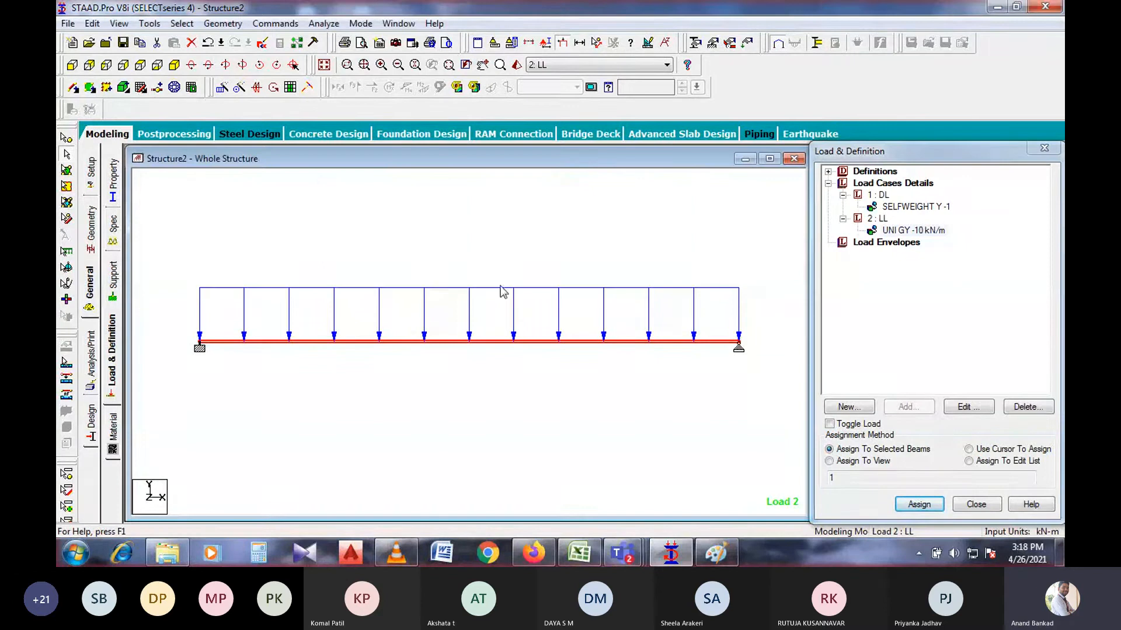
click(492, 394)
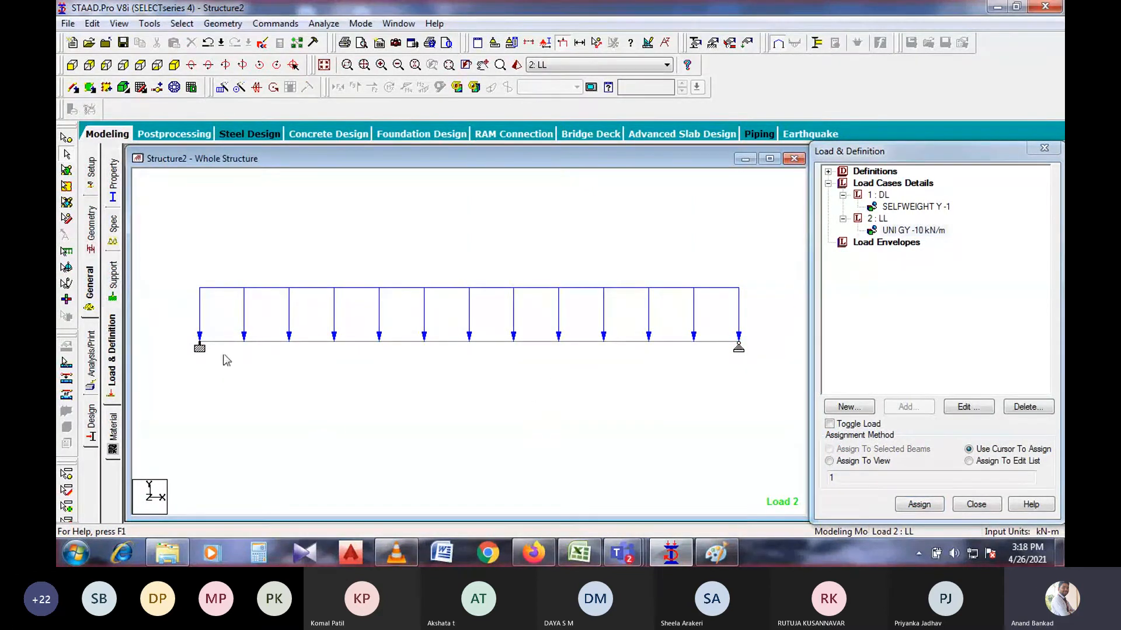
- Add a Perform Analysis command with the print option All and finish defining analysis commands
click(90, 355)
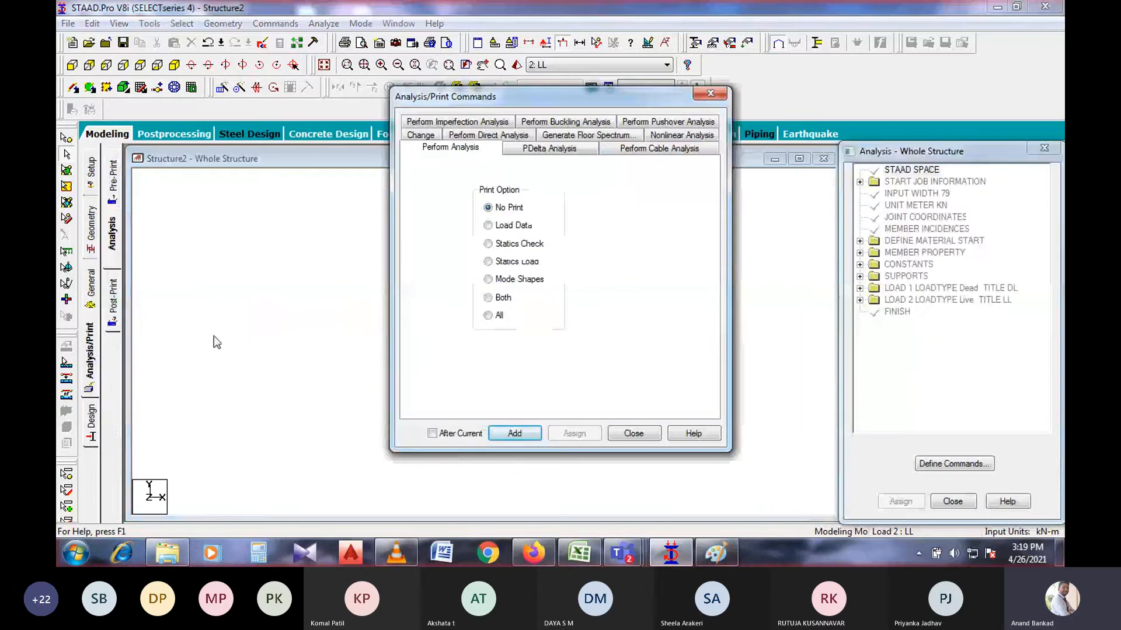
click(488, 316)
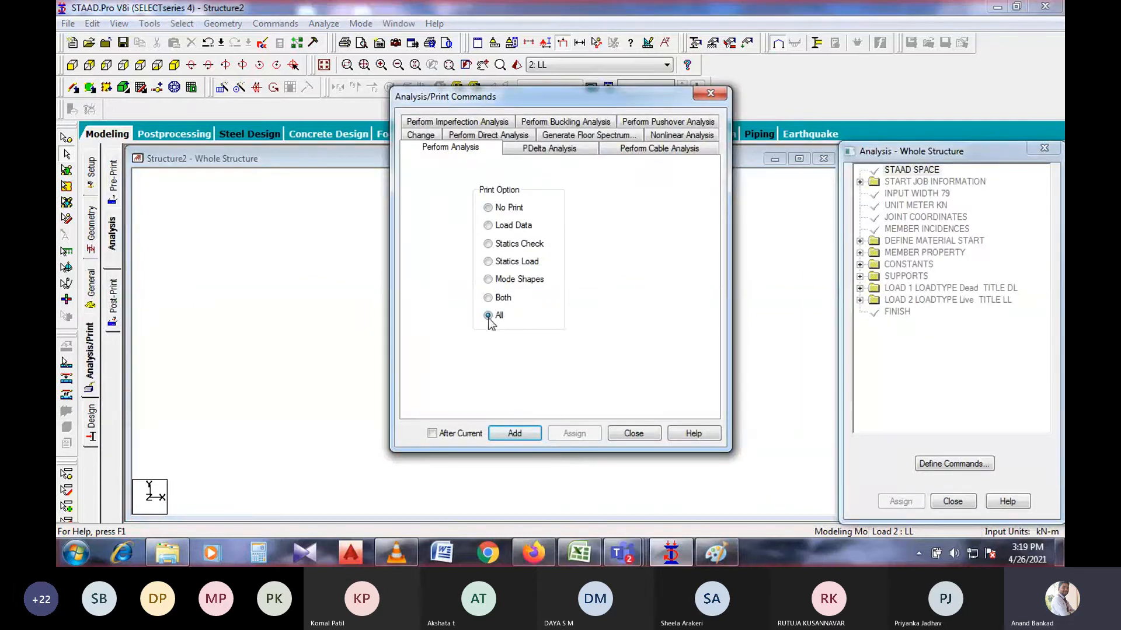
click(514, 433)
click(633, 433)
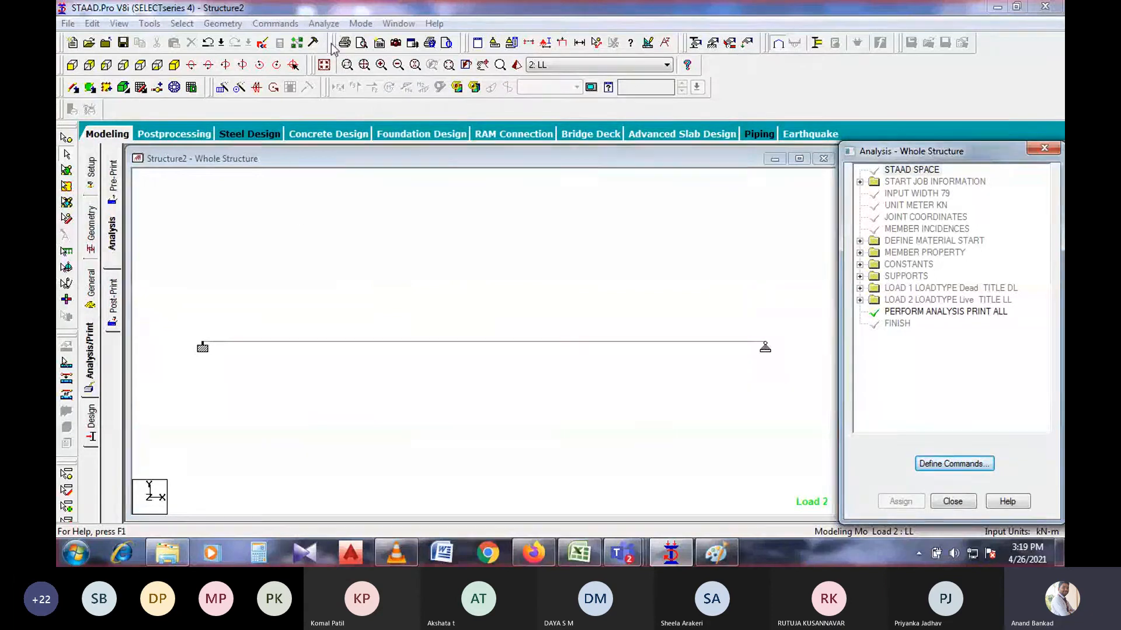
- Run the STAAD analysis of the beam and go to Post Processing Mode
click(322, 24)
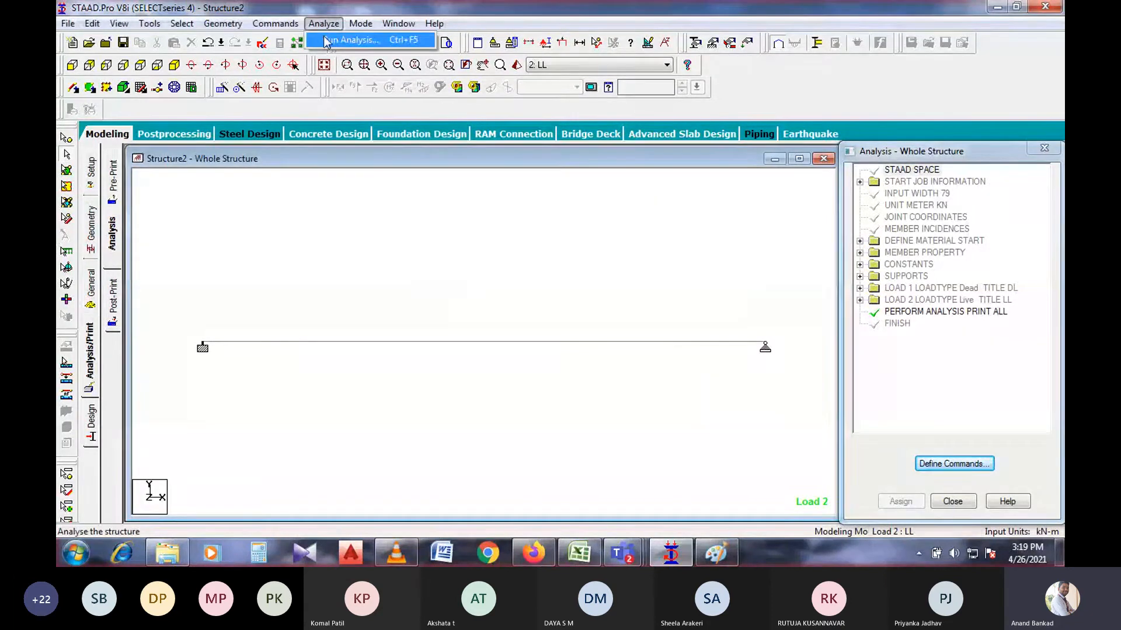
click(345, 40)
click(453, 300)
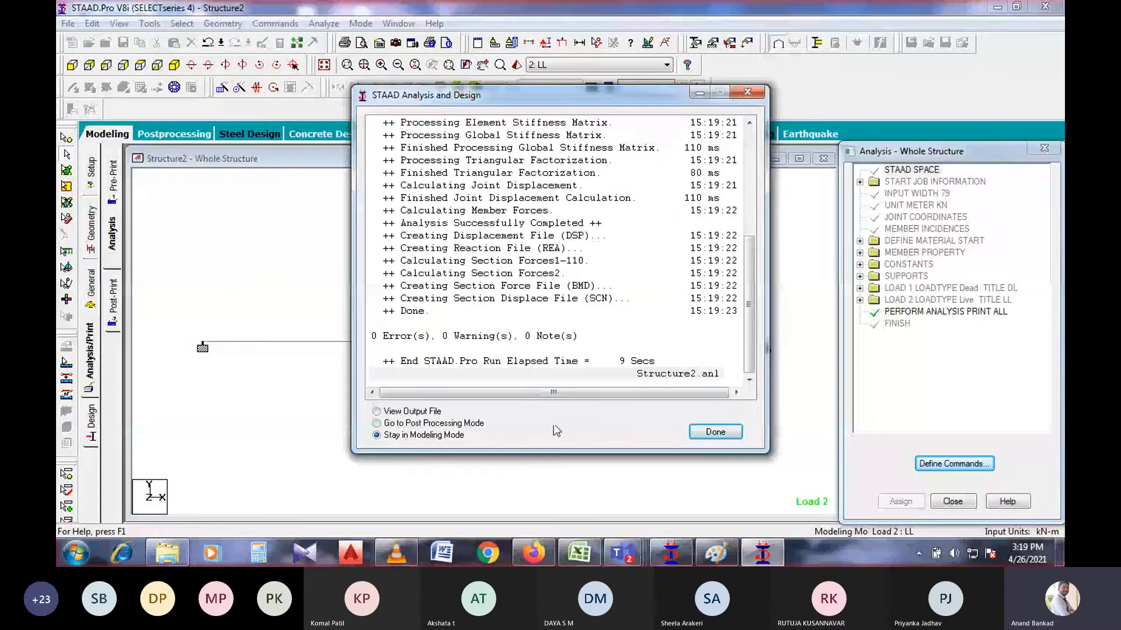
click(482, 423)
click(715, 433)
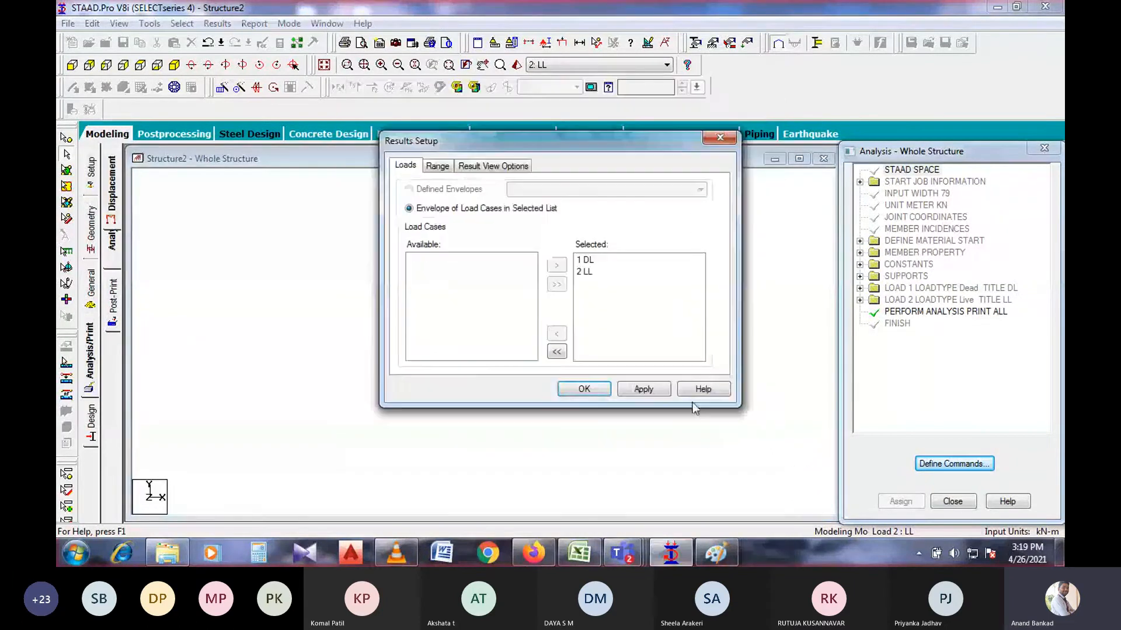
- Accept the results setup with load cases 1 DL and 2 LL, and maximize the Whole Structure view
click(648, 390)
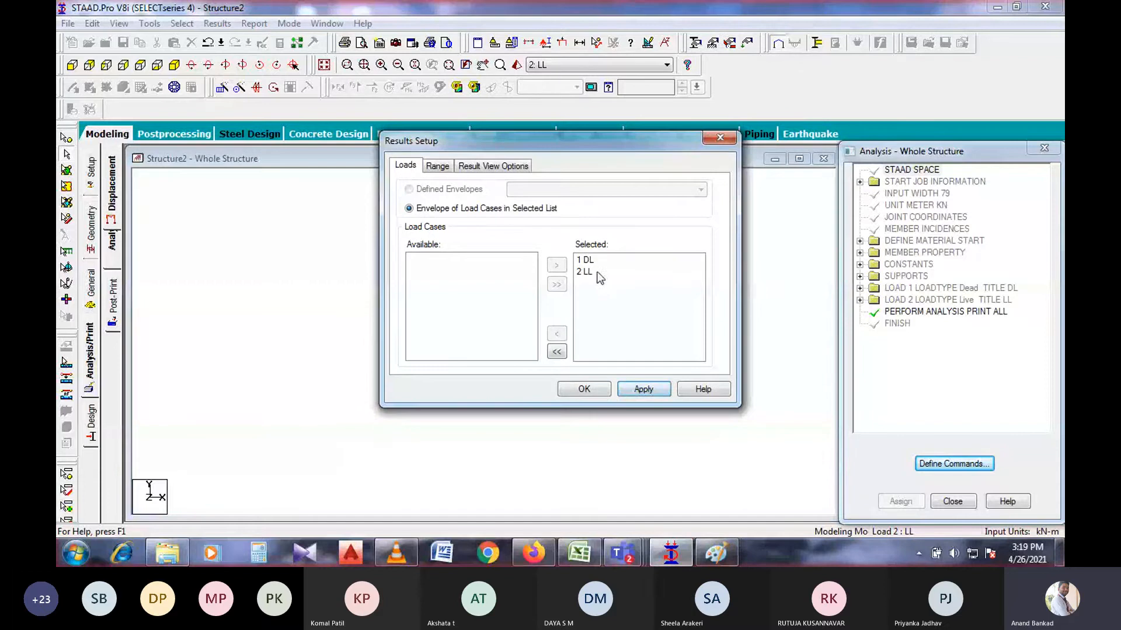
click(577, 390)
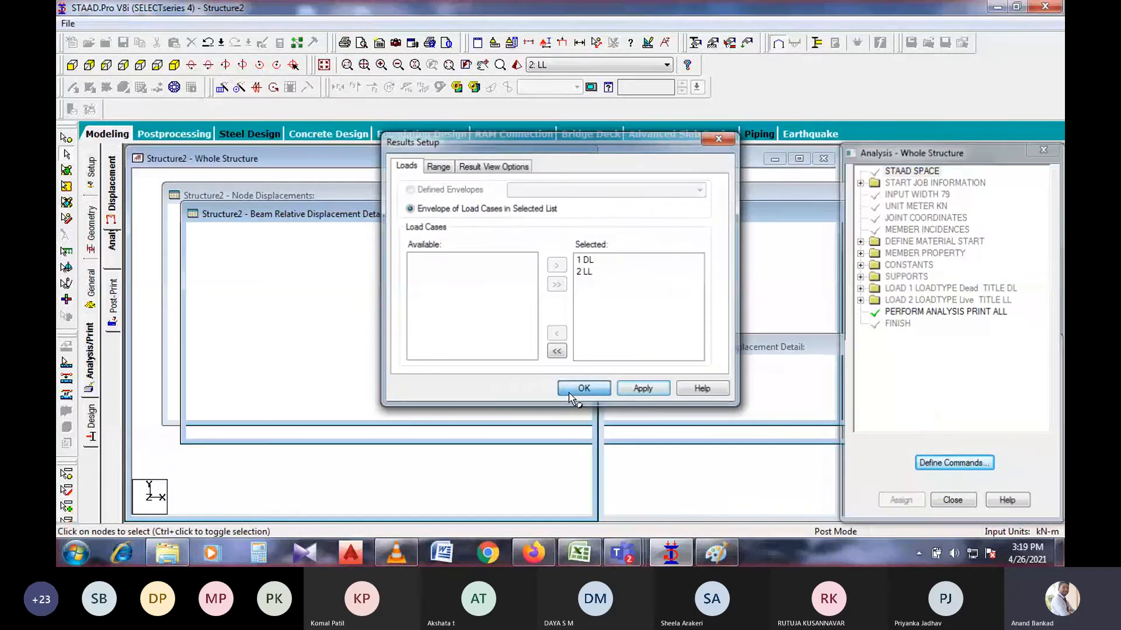
click(555, 159)
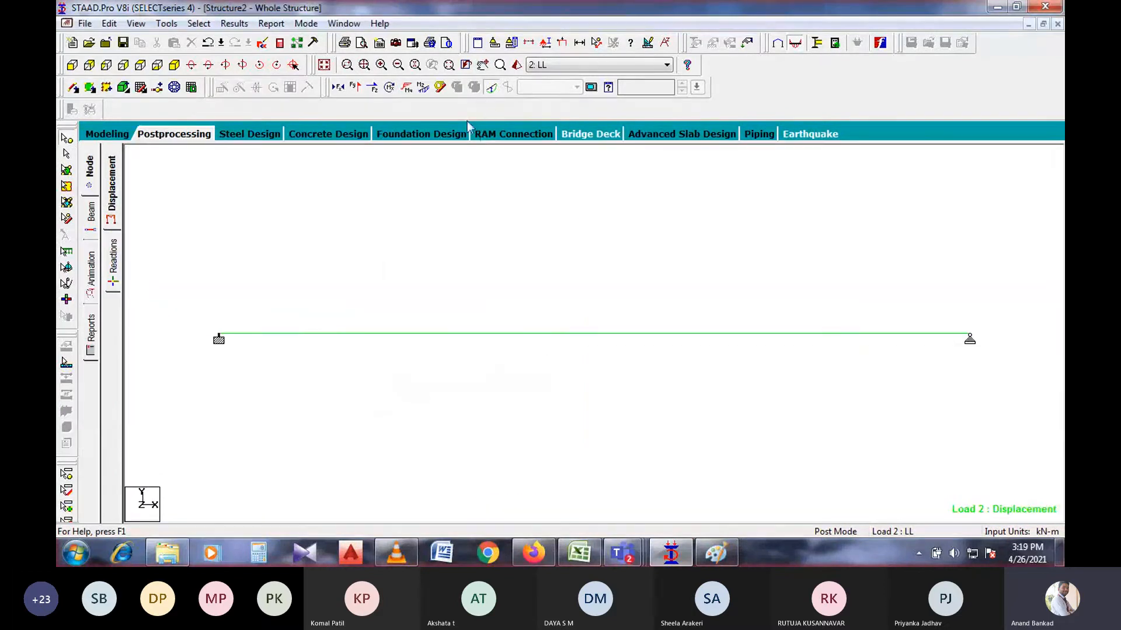
- Display the Bending Z diagram for load case 2 and annotate the beam results with maximum bending and end shear values
click(424, 88)
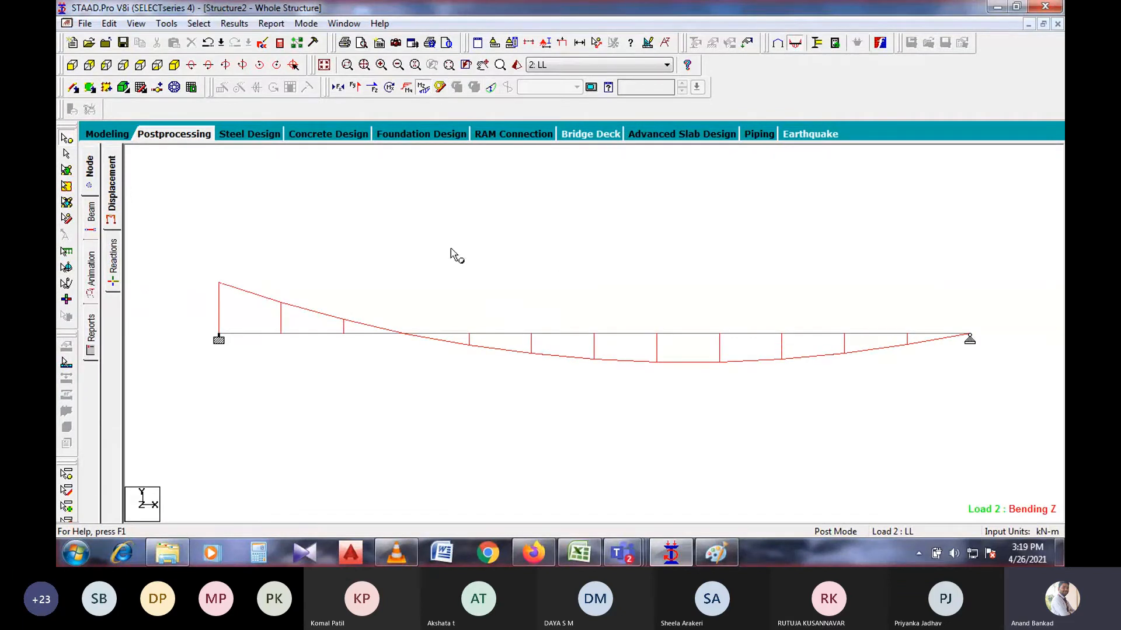
click(234, 23)
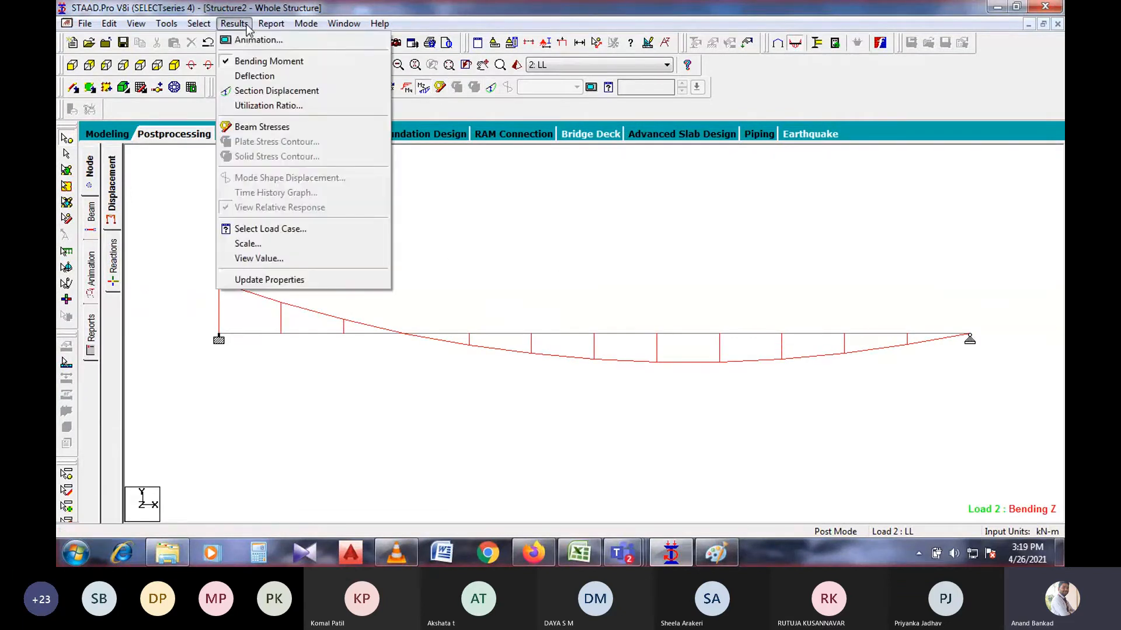
click(270, 260)
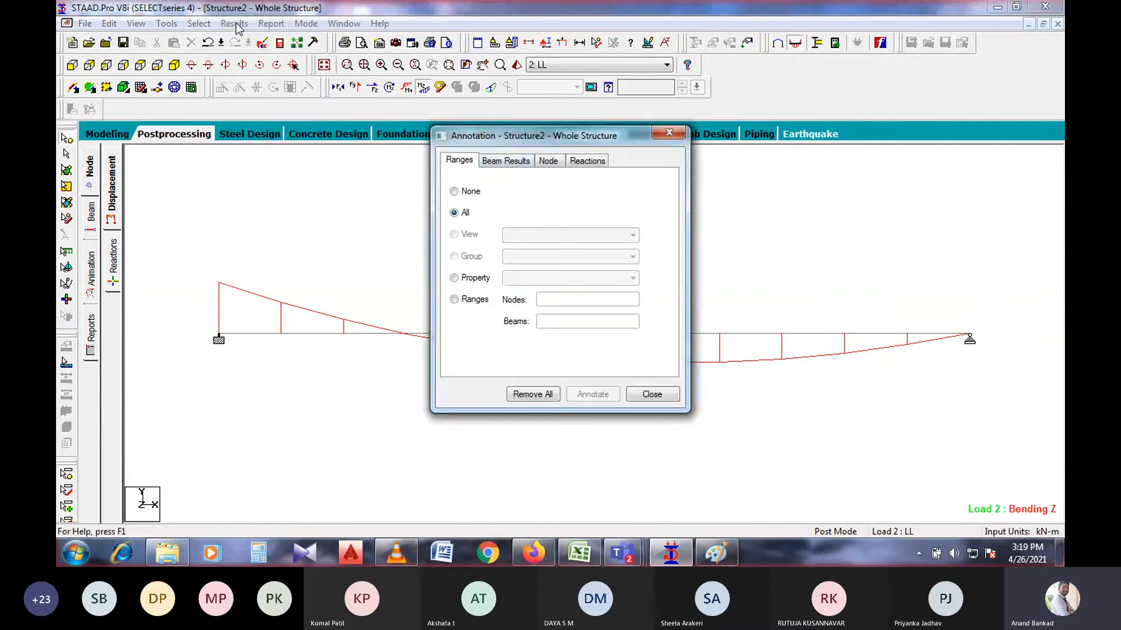
click(503, 163)
click(521, 198)
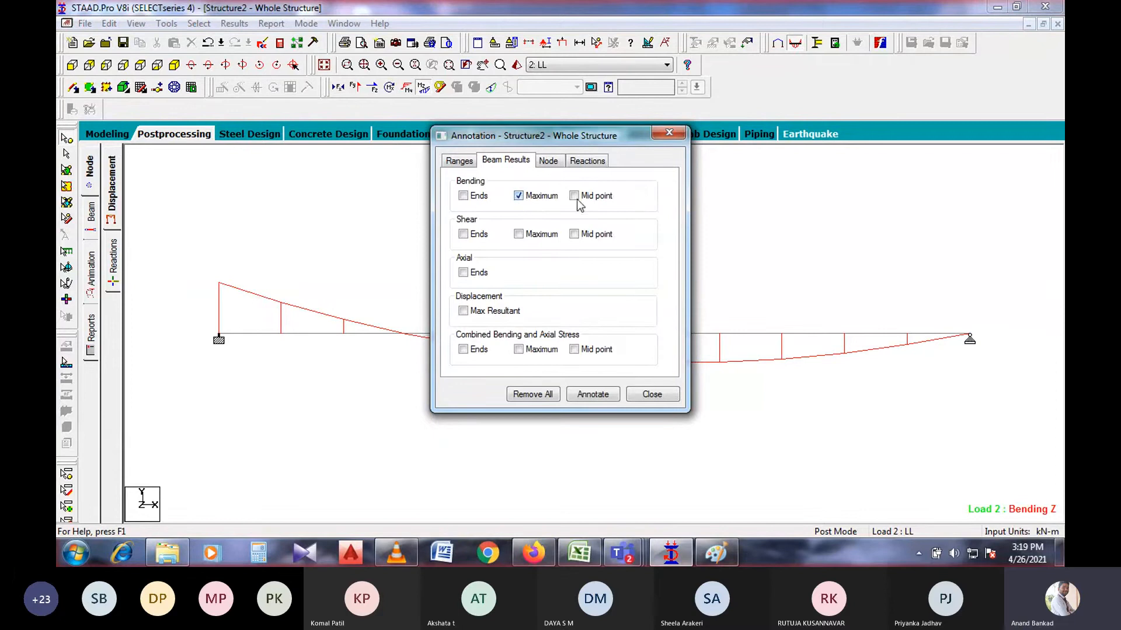
click(480, 234)
click(598, 396)
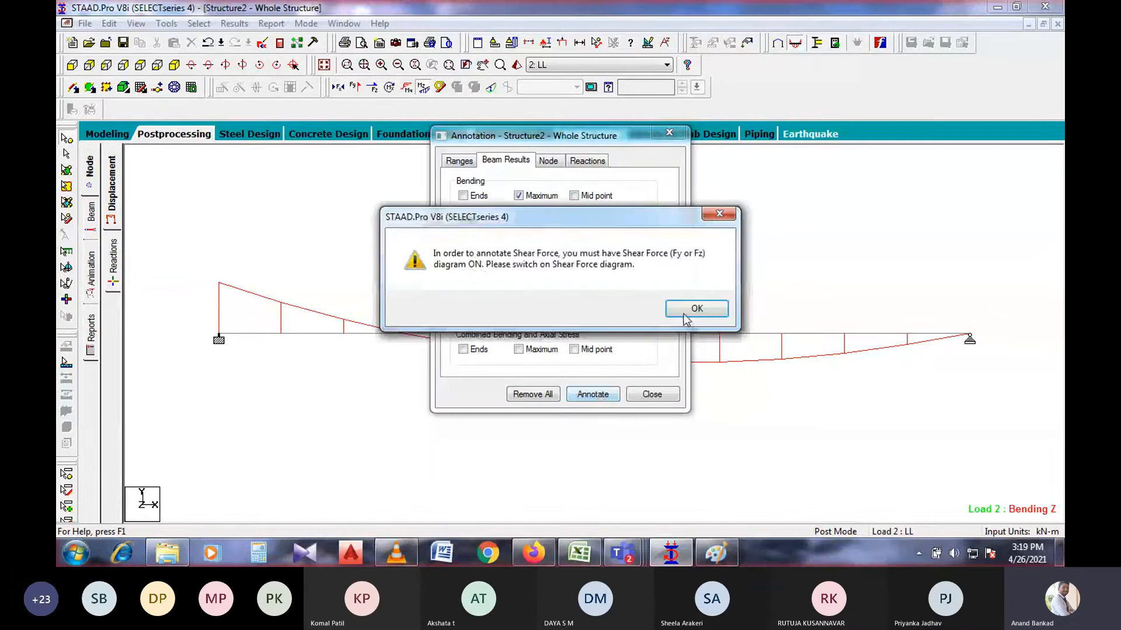
click(686, 319)
click(653, 395)
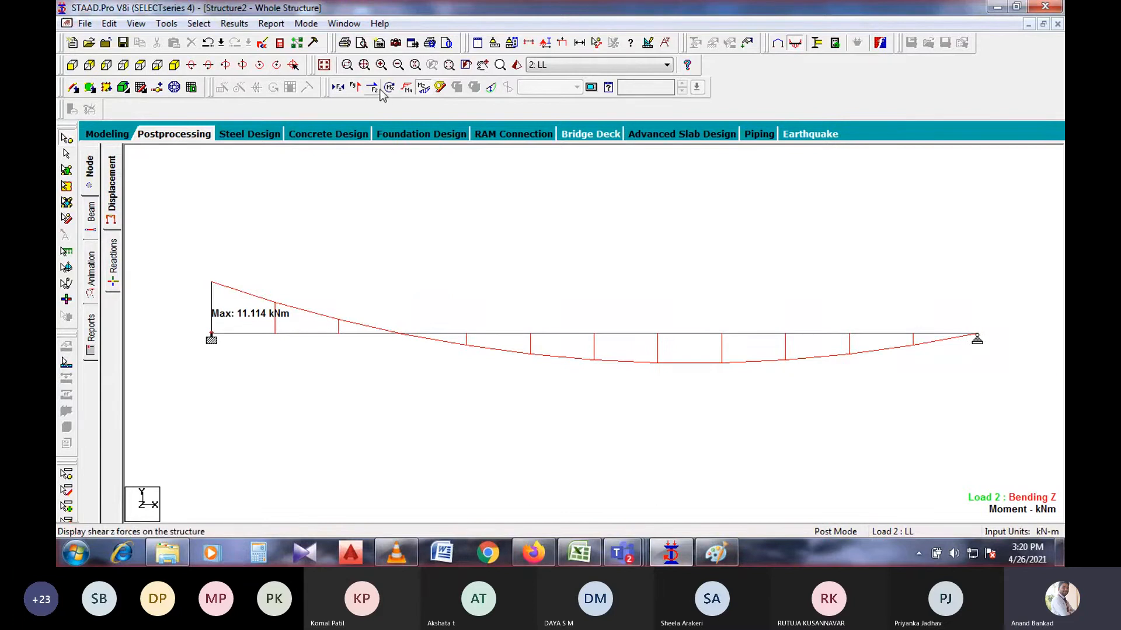
- Show the Shear Y diagram in place of the Bending Z diagram
click(355, 88)
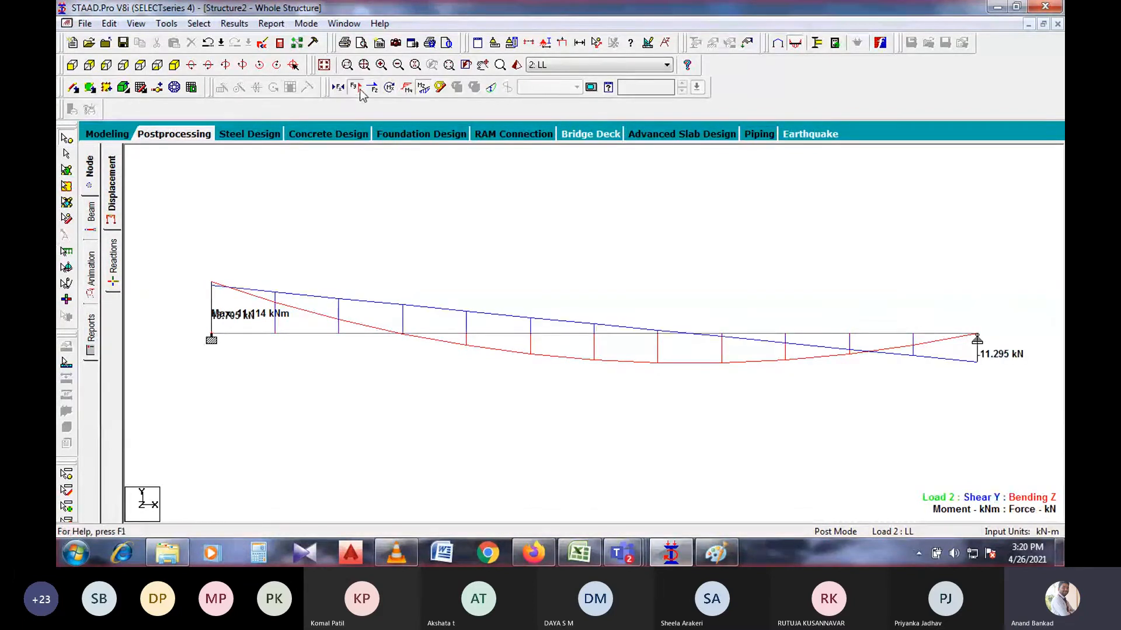
click(422, 88)
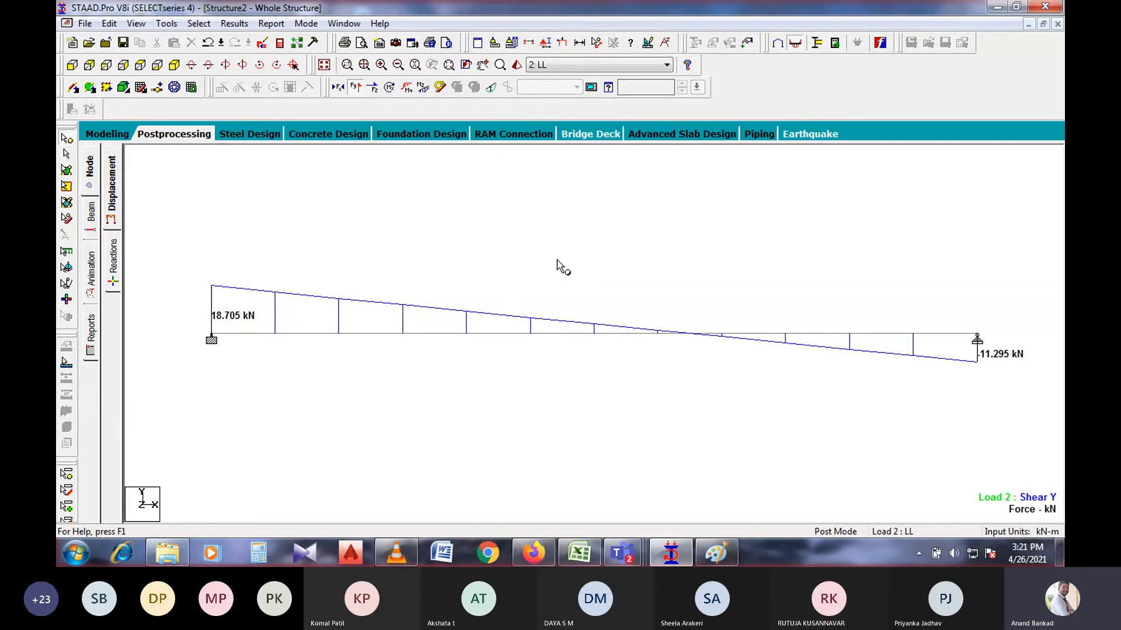
- Check the Shear Z and torsion diagrams, and leave only the Bending Z diagram displayed
click(372, 88)
click(372, 87)
click(390, 90)
click(390, 89)
click(404, 91)
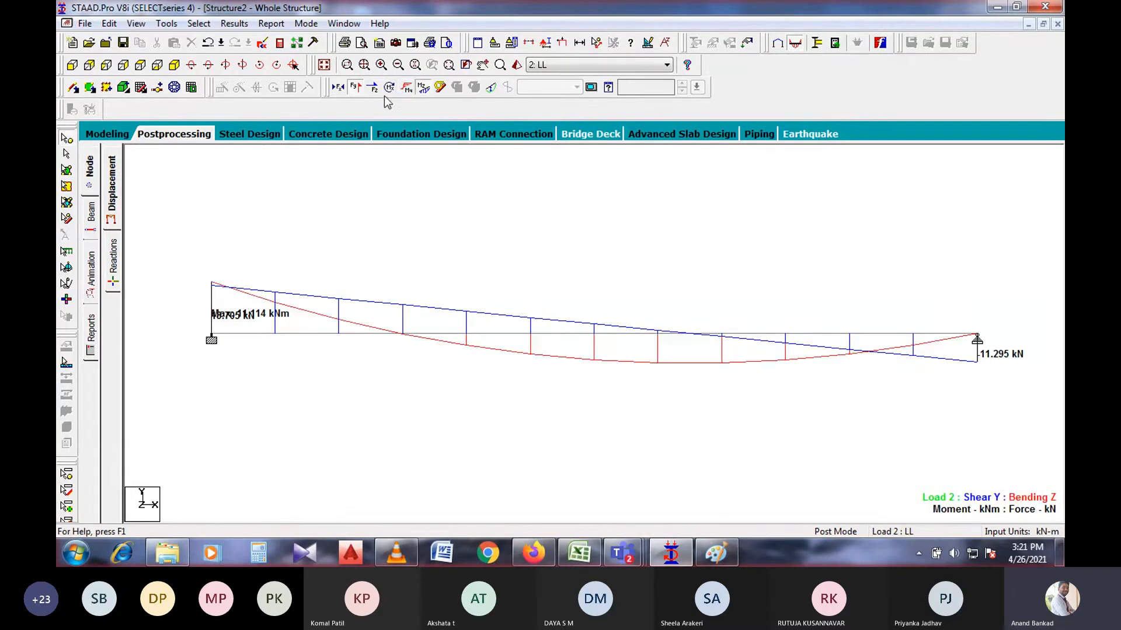
click(355, 89)
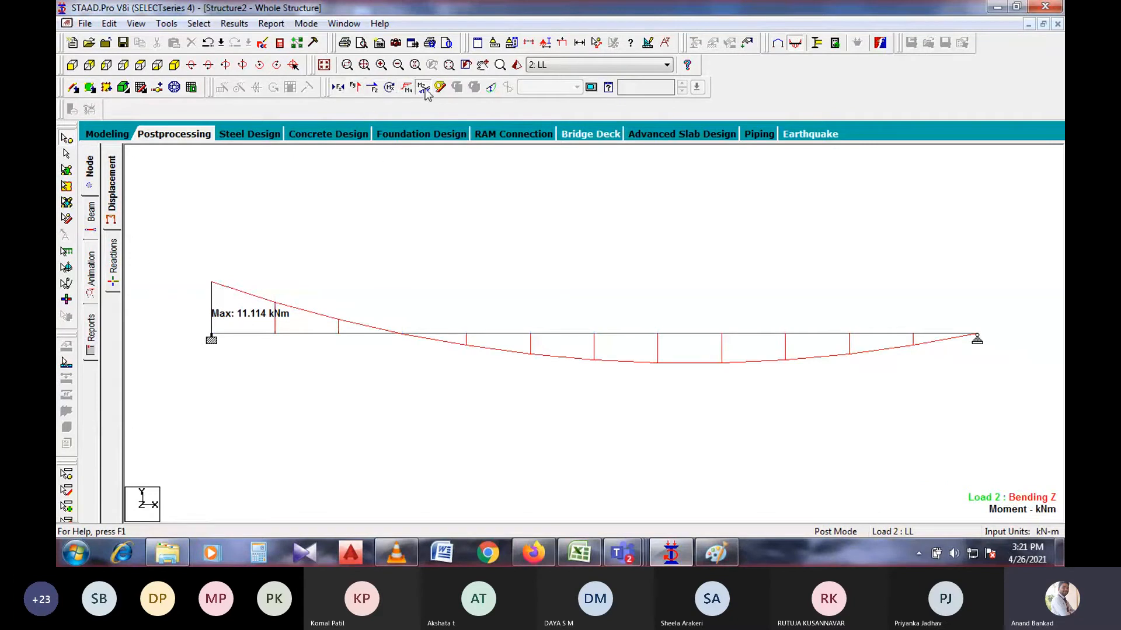
- Switch the beam's result display from Bending Z back to the Shear Y diagram alone
click(406, 89)
click(356, 88)
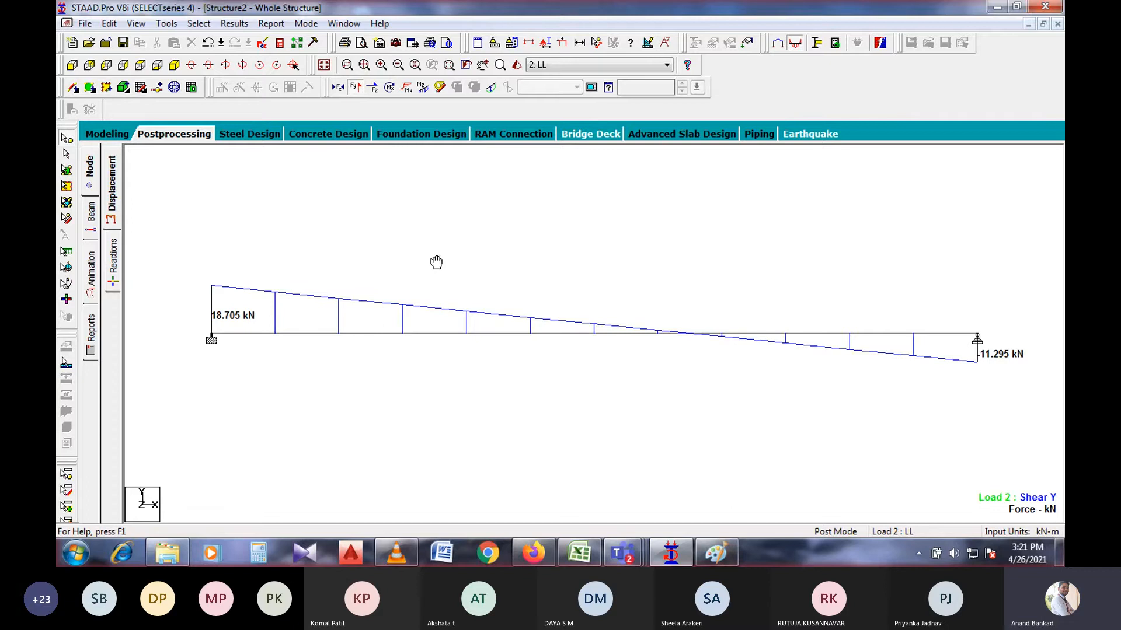
middle_drag(436, 262, 422, 258)
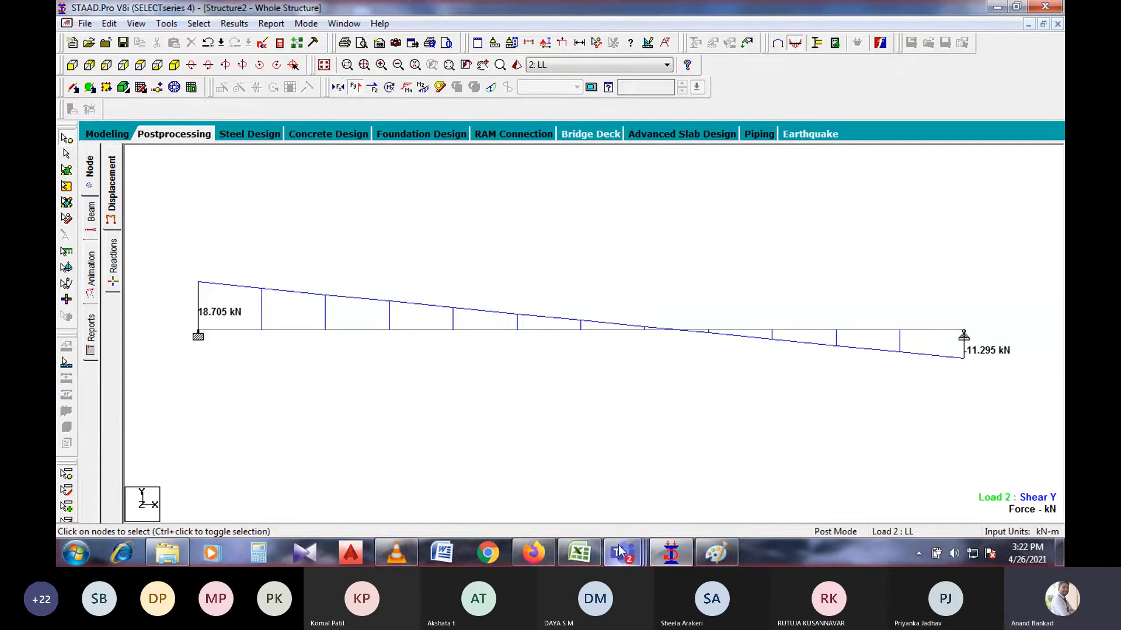
- Turn on the Bending Z diagram and turn off Shear Y for load case 2
mouse_move(623, 554)
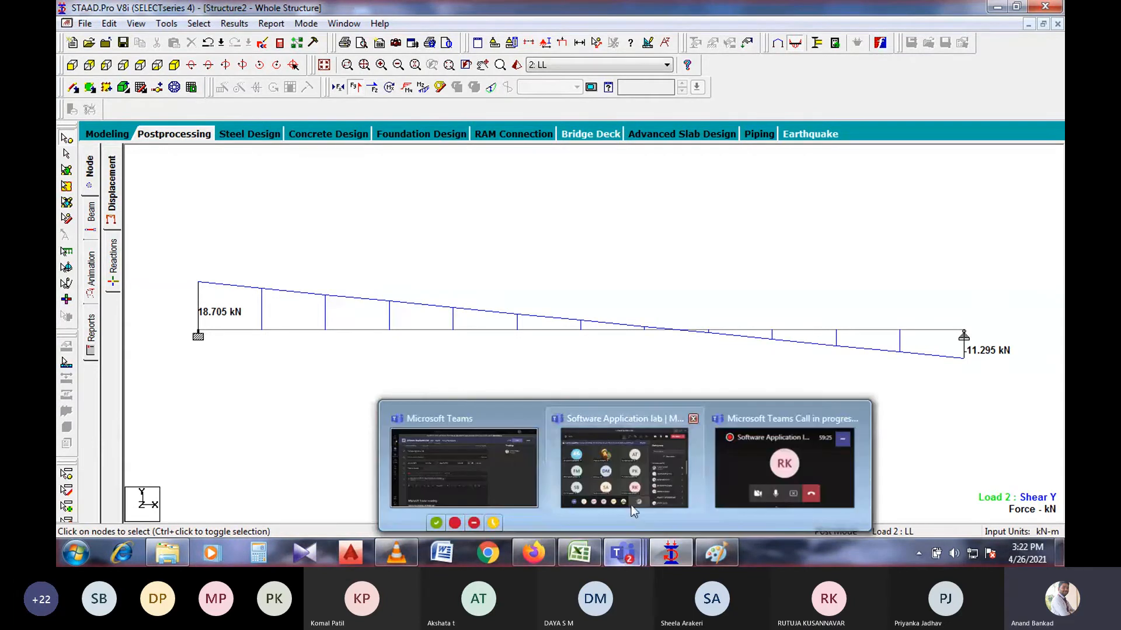
mouse_move(639, 496)
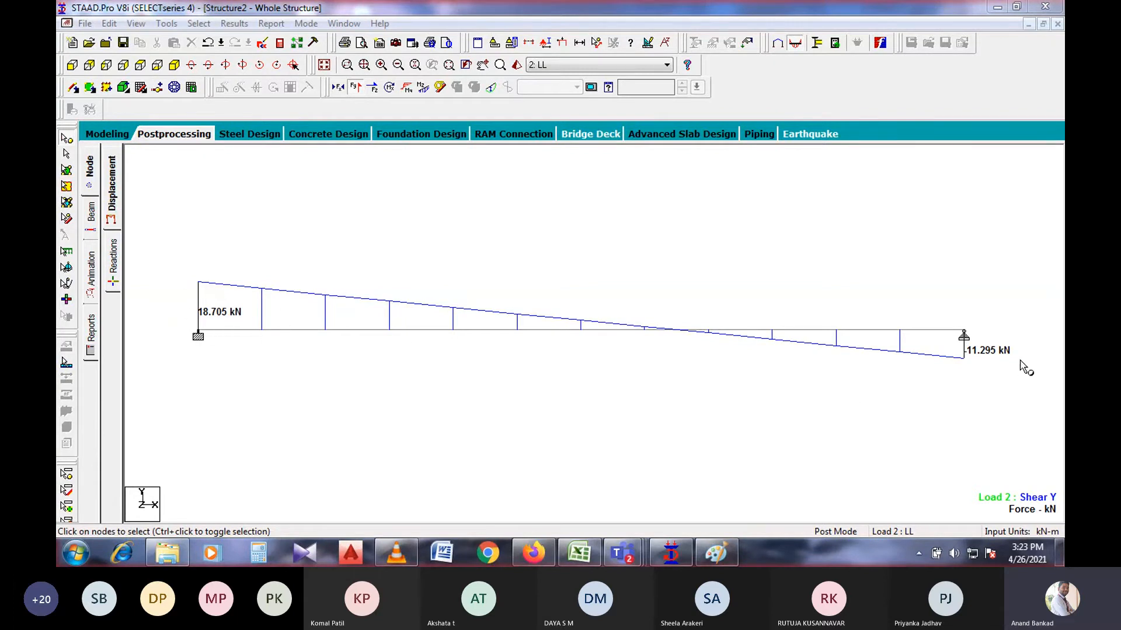
click(428, 91)
click(358, 89)
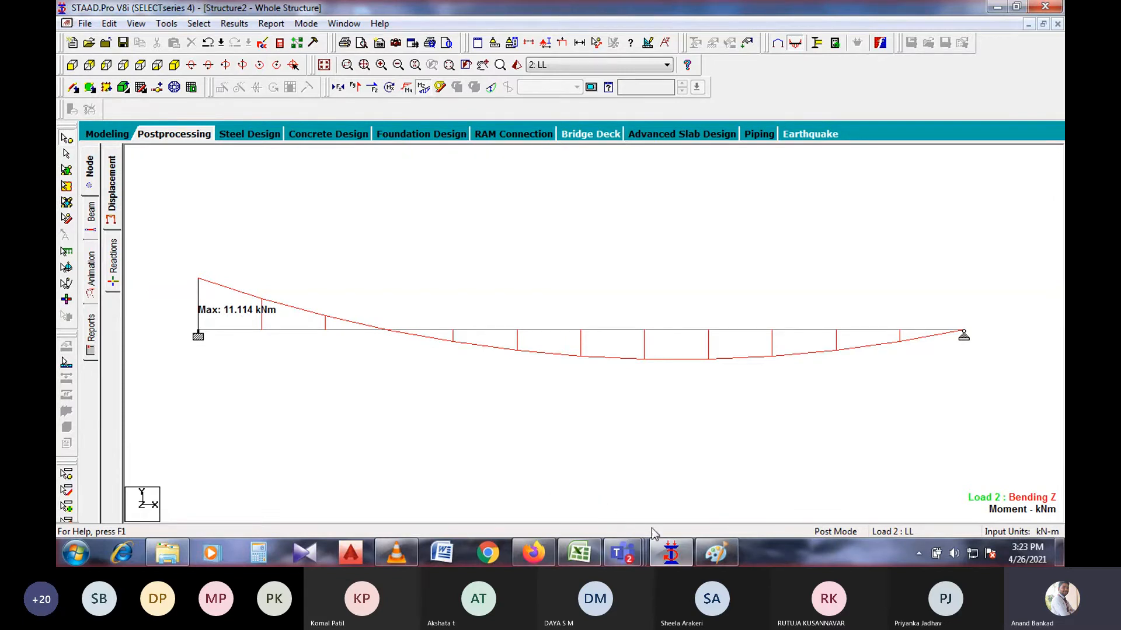
- Switch to the Software Application lab meeting window in Microsoft Teams
click(775, 545)
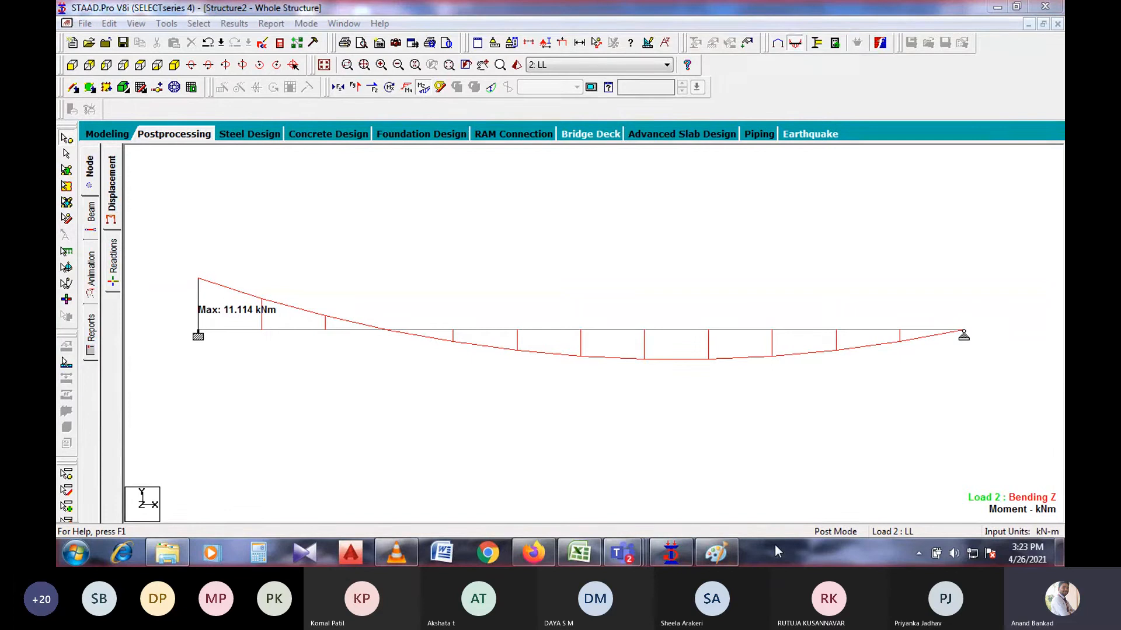
mouse_move(622, 553)
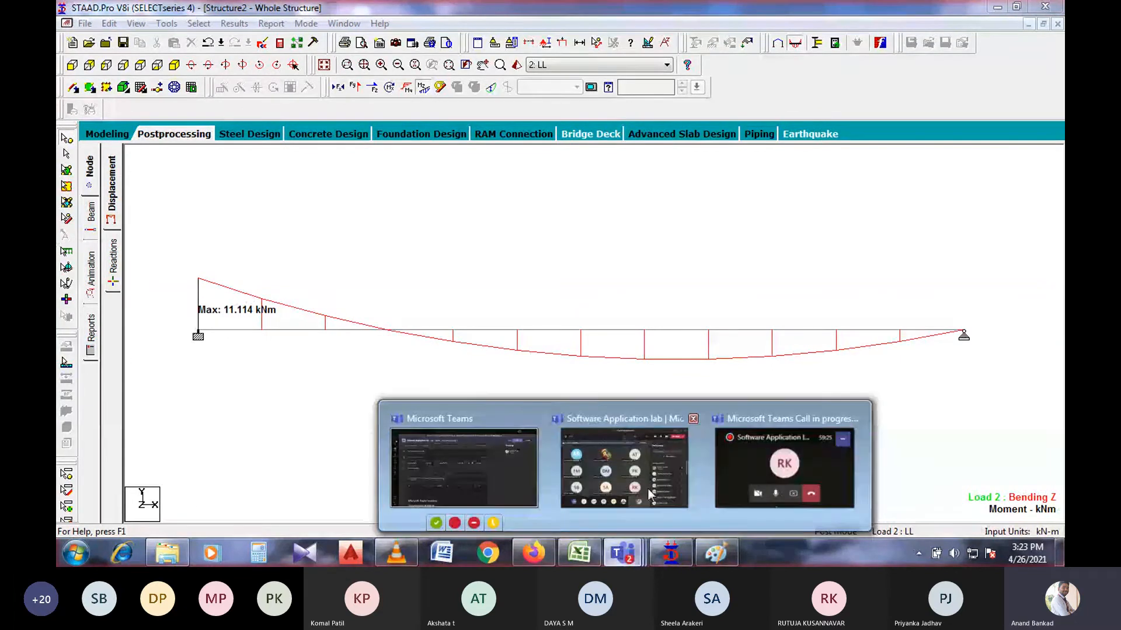
click(621, 472)
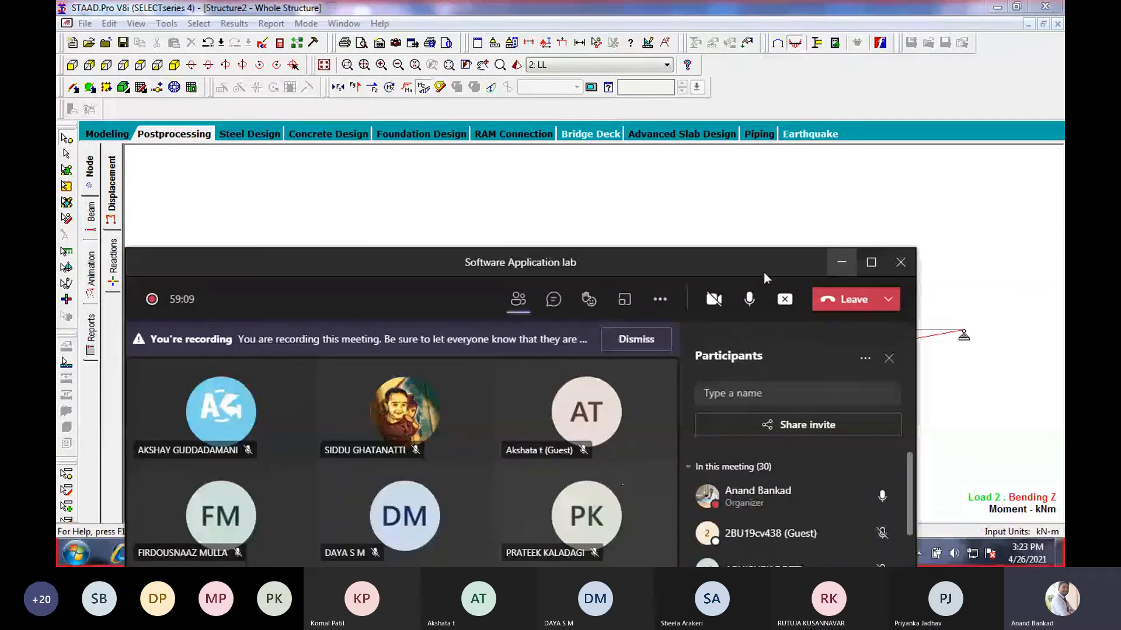
- Maximize the Microsoft Teams meeting window, minimize it and its mini call window, and return to STAAD.Pro
drag(764, 272, 801, 66)
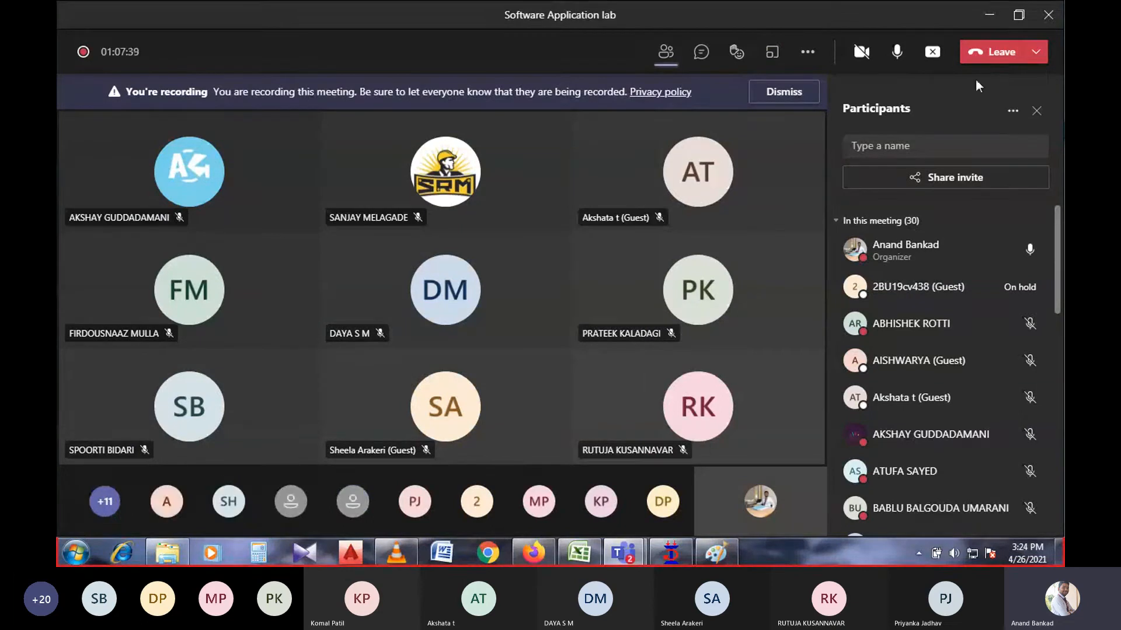
click(987, 20)
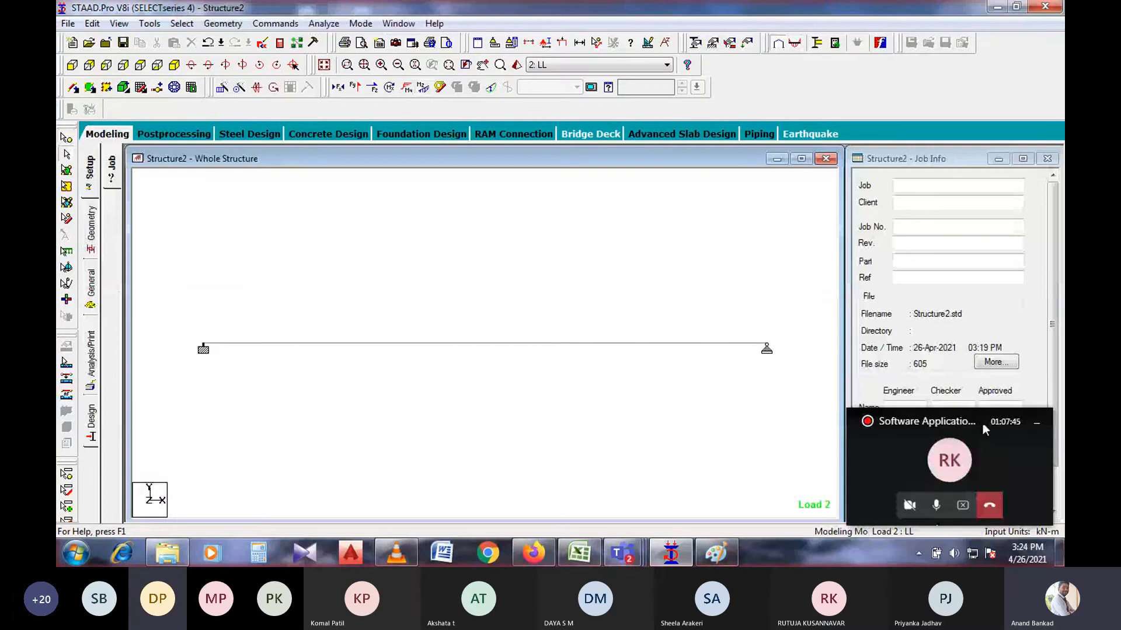
click(1036, 422)
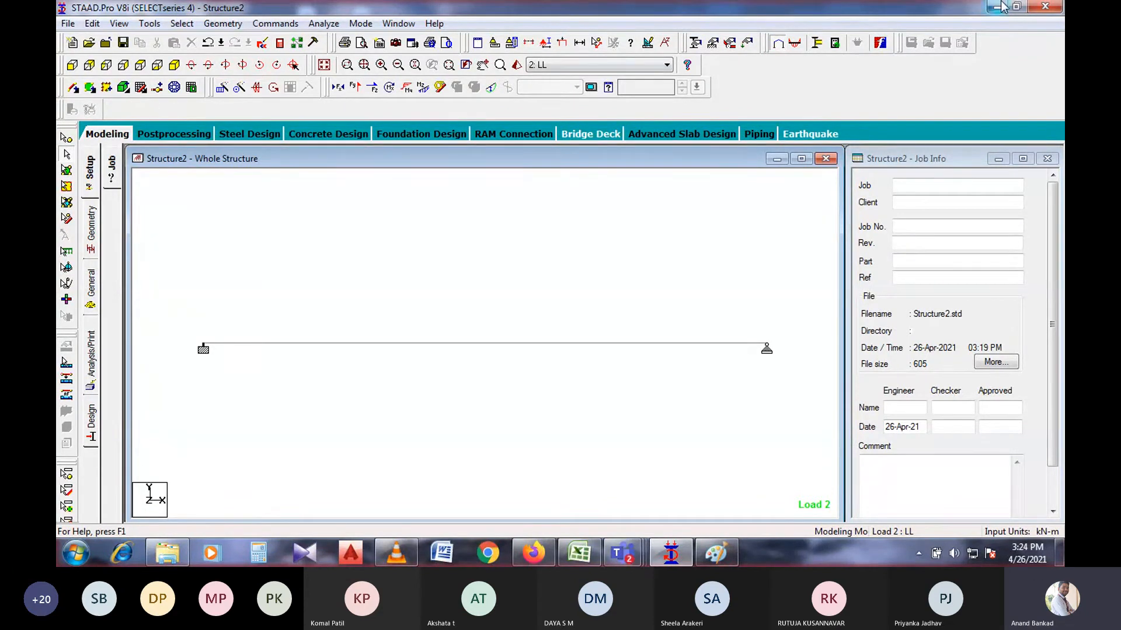
- Close the STAAD.Pro program, close the untitled Paint drawing without saving it, and refresh the desktop
click(1045, 7)
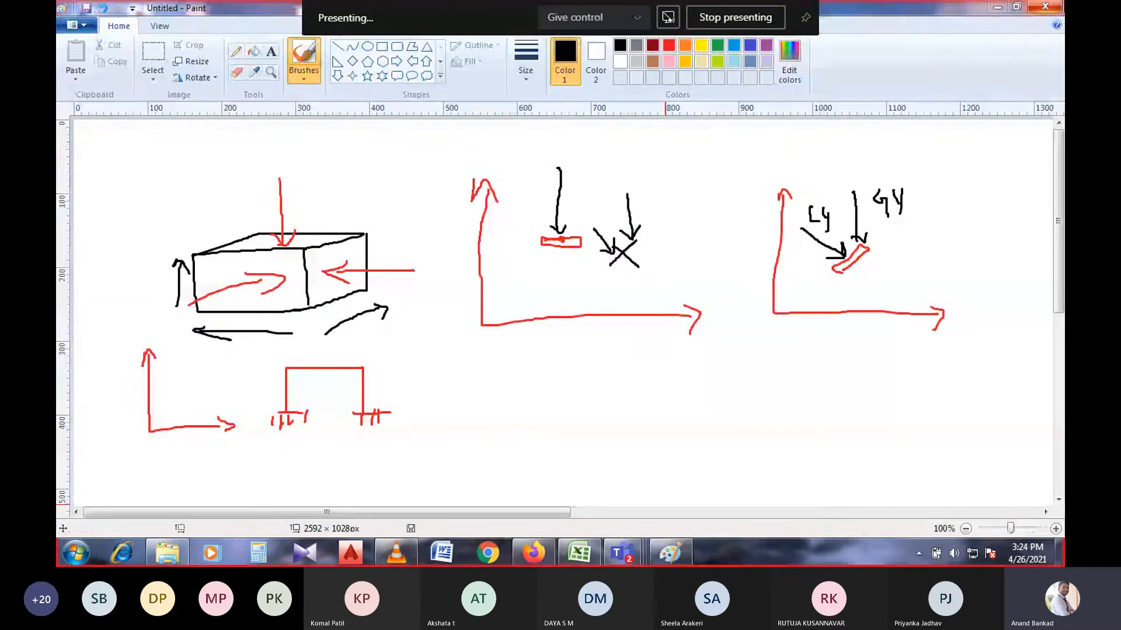
click(1046, 6)
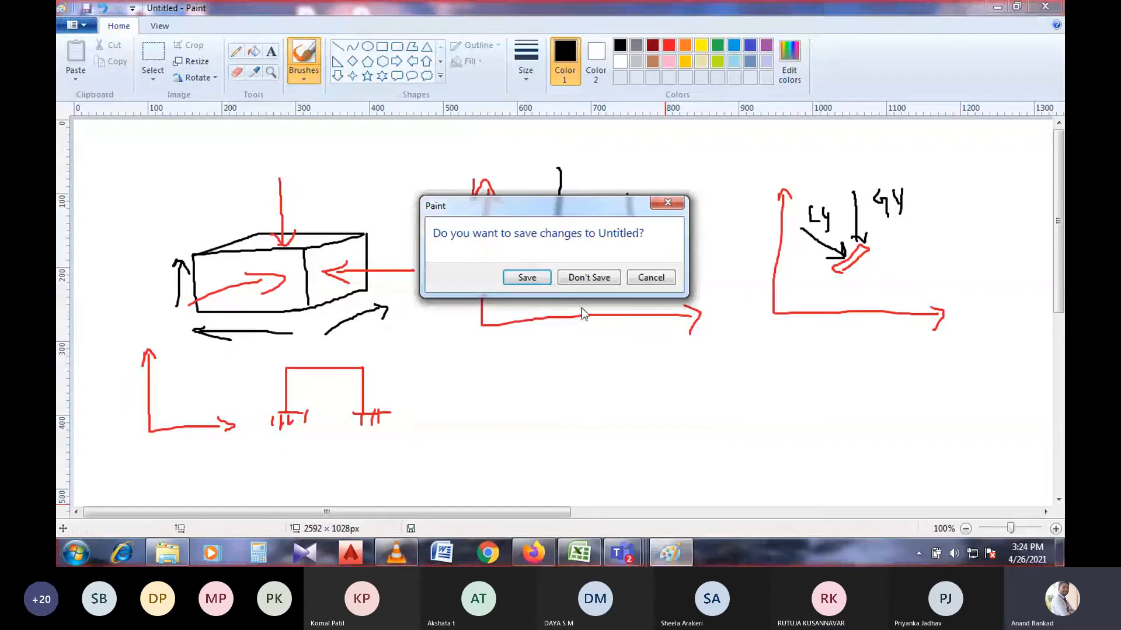
click(582, 278)
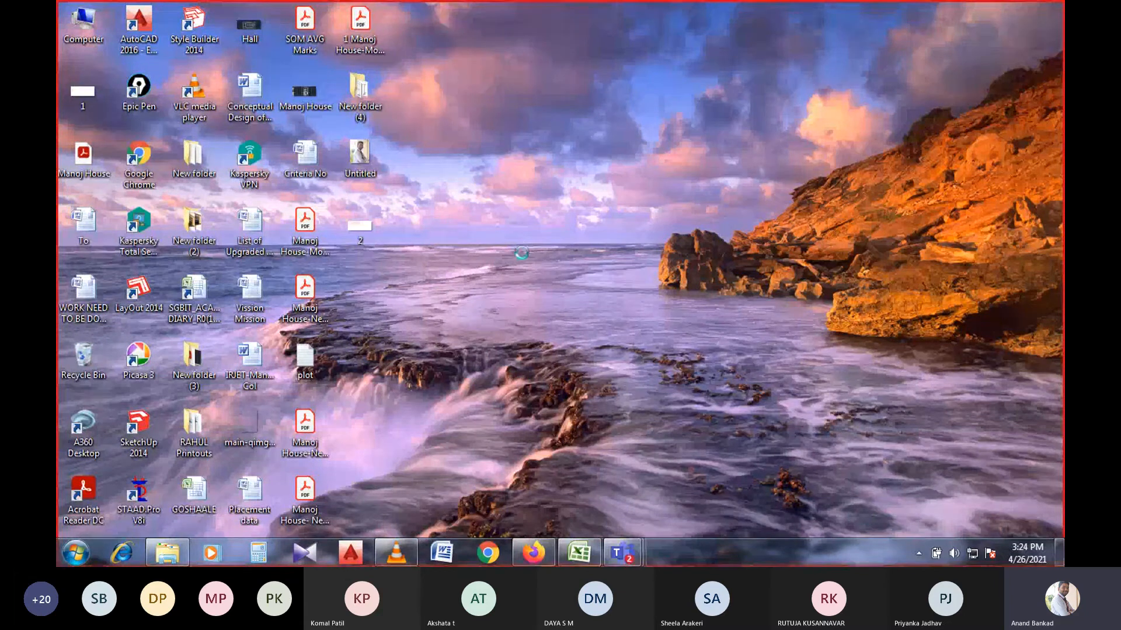
right_click(518, 243)
click(535, 285)
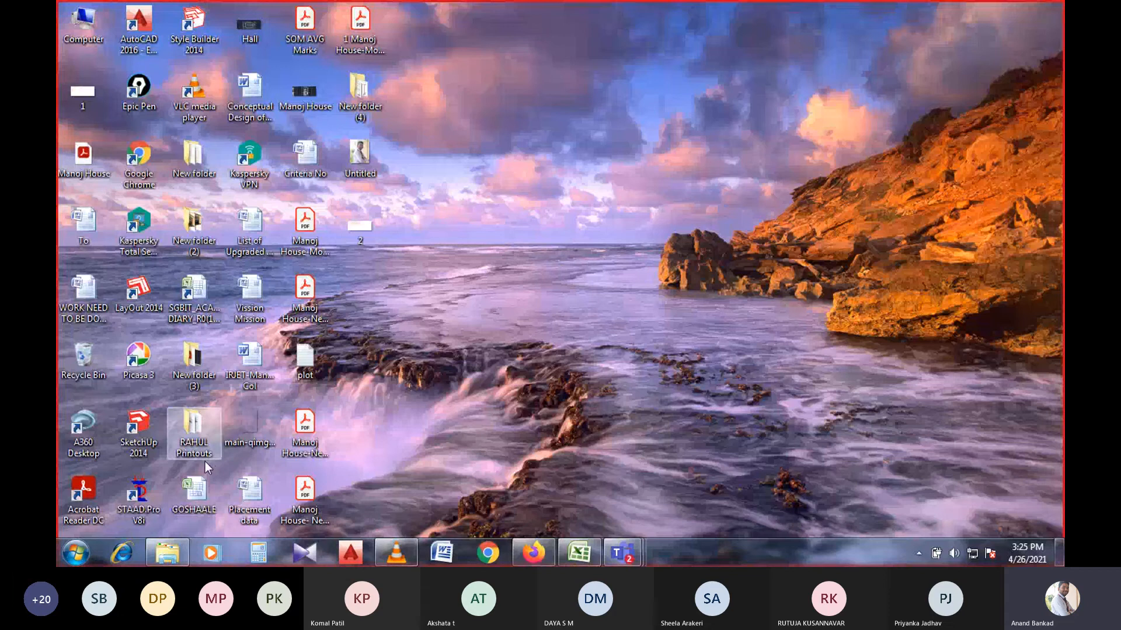
- Launch STAAD.Pro V8i from the desktop and start a new project
click(129, 502)
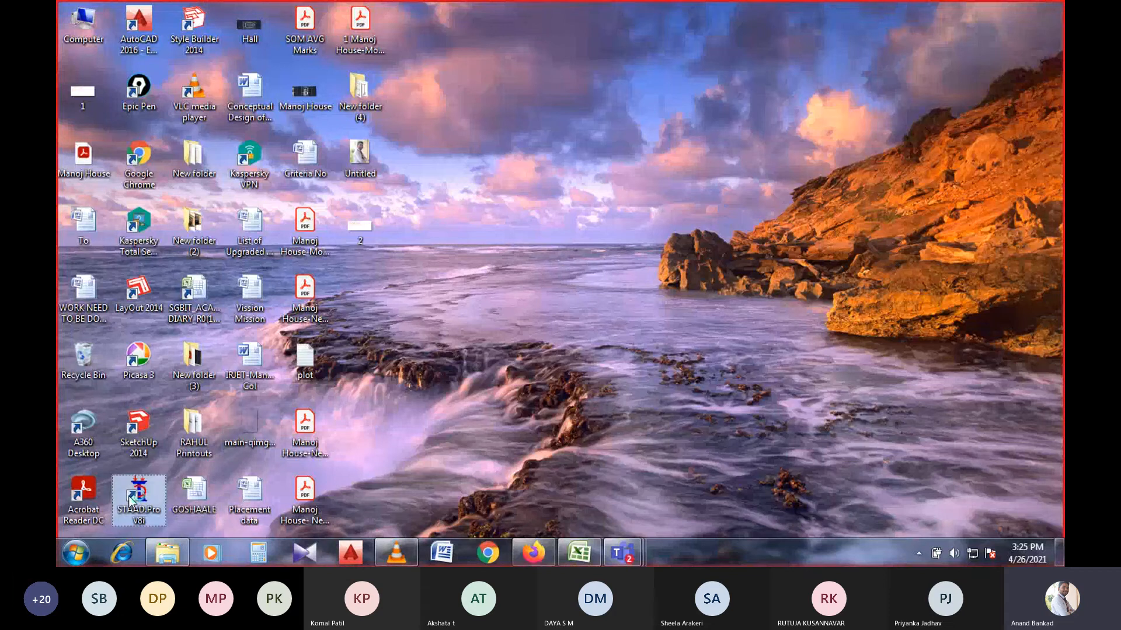
double_click(130, 502)
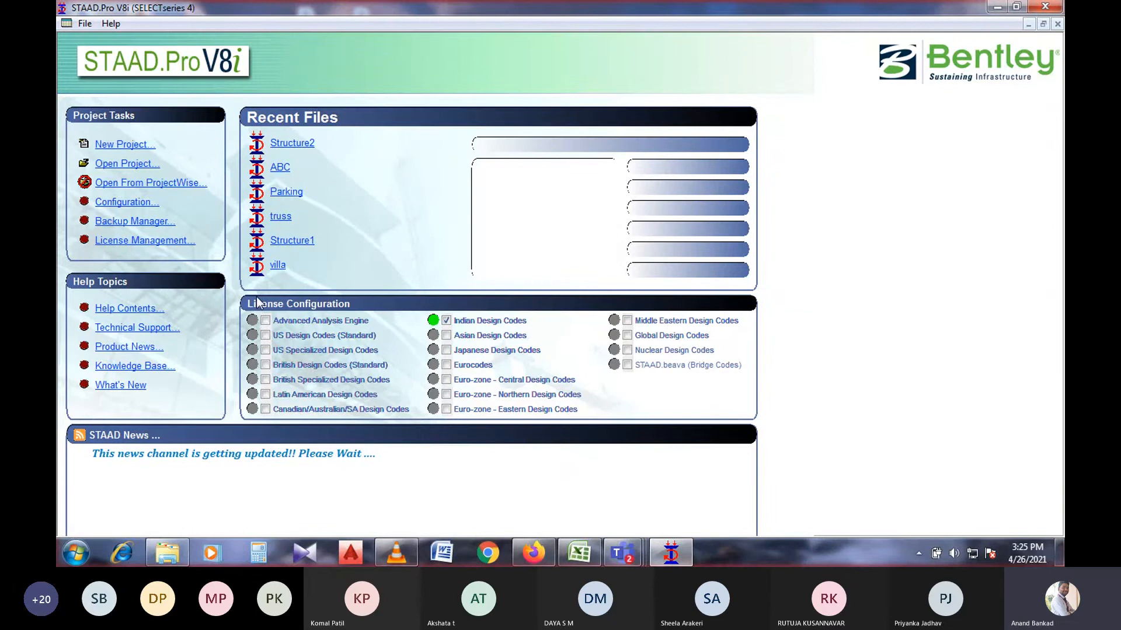
click(129, 148)
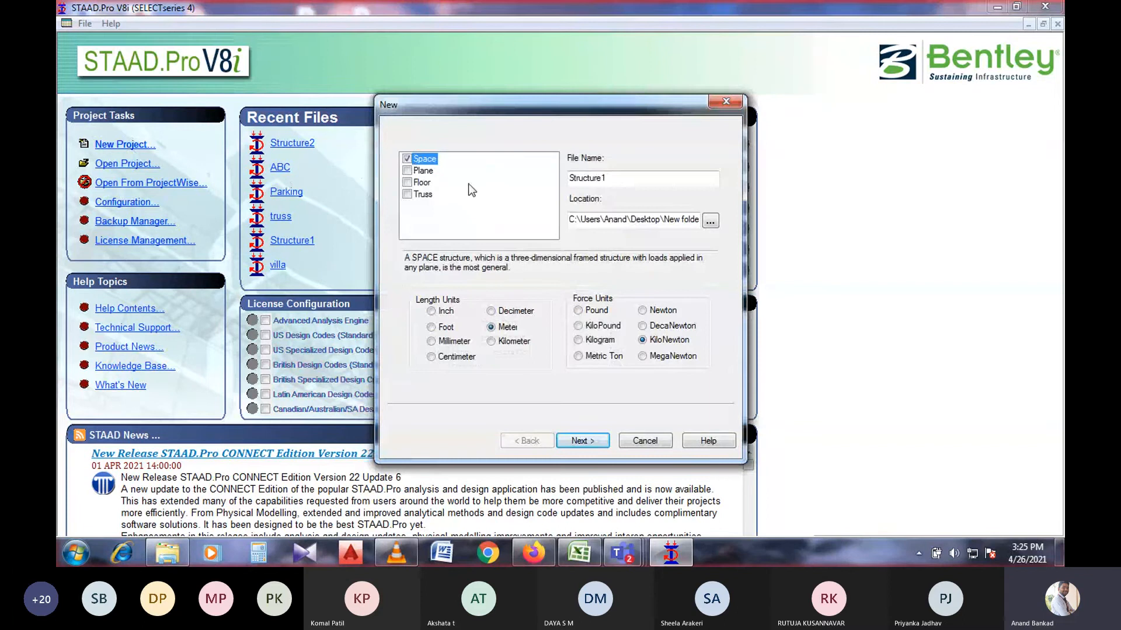
click(613, 179)
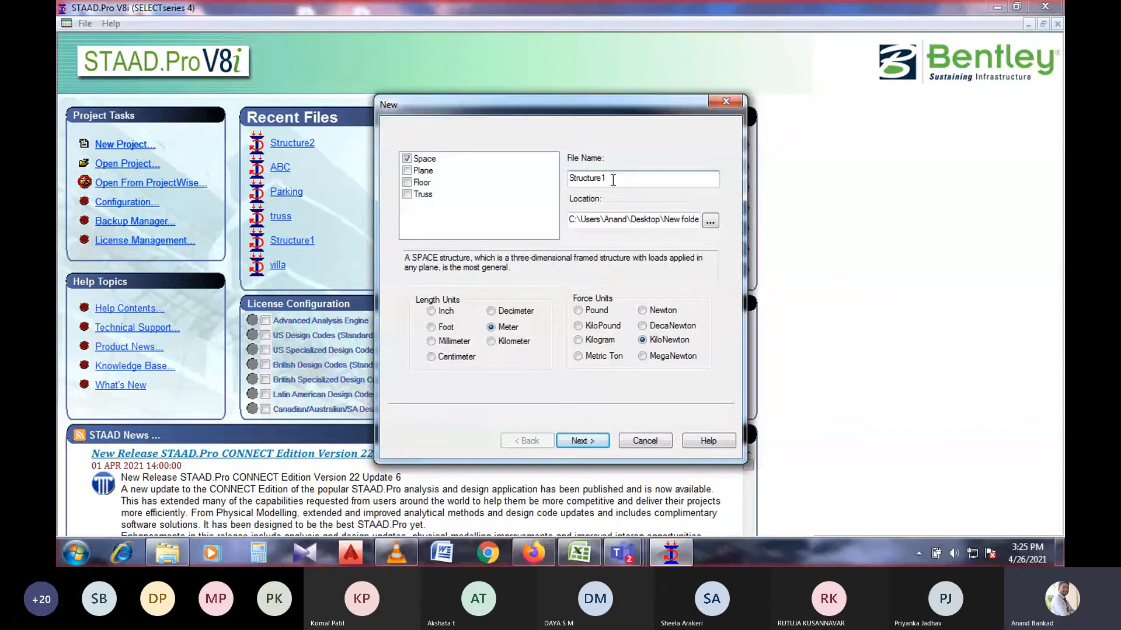
key(BackSpace)
text(3333)
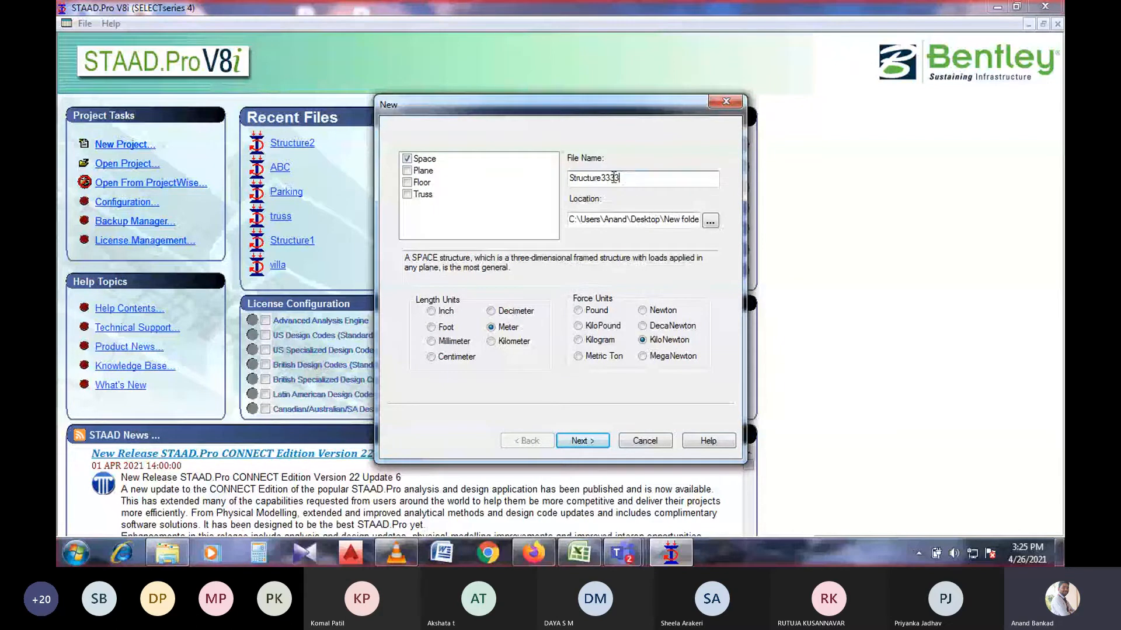
- Name the Space structure file beam, keep New folder on the Desktop as its location, and create the project with Add Beam
drag(621, 178, 560, 179)
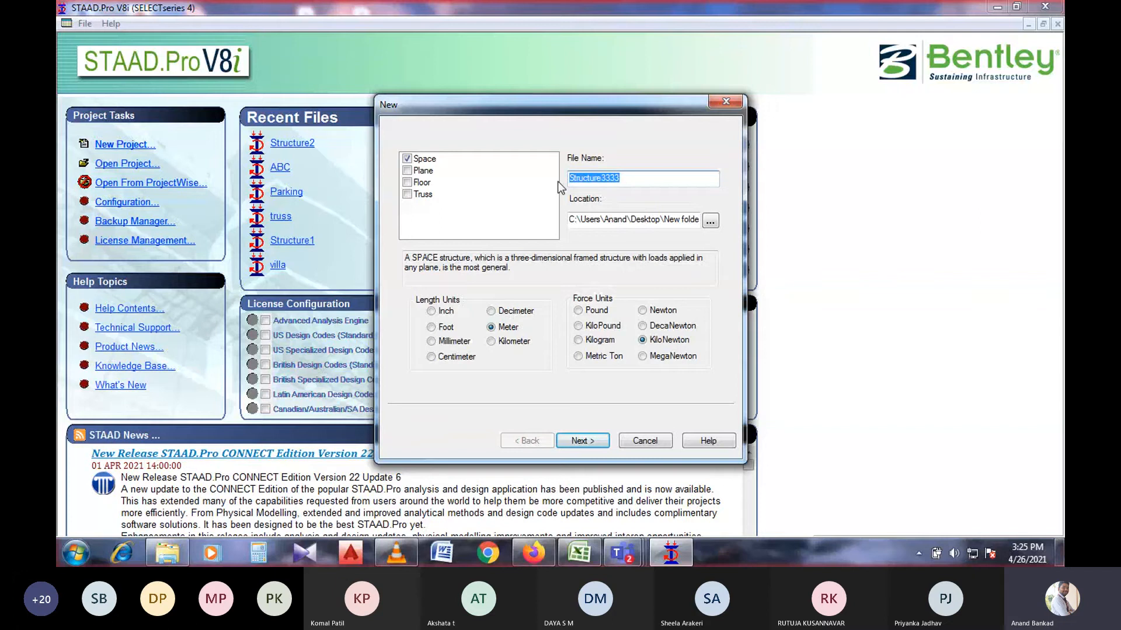
text(beams)
key(BackSpace)
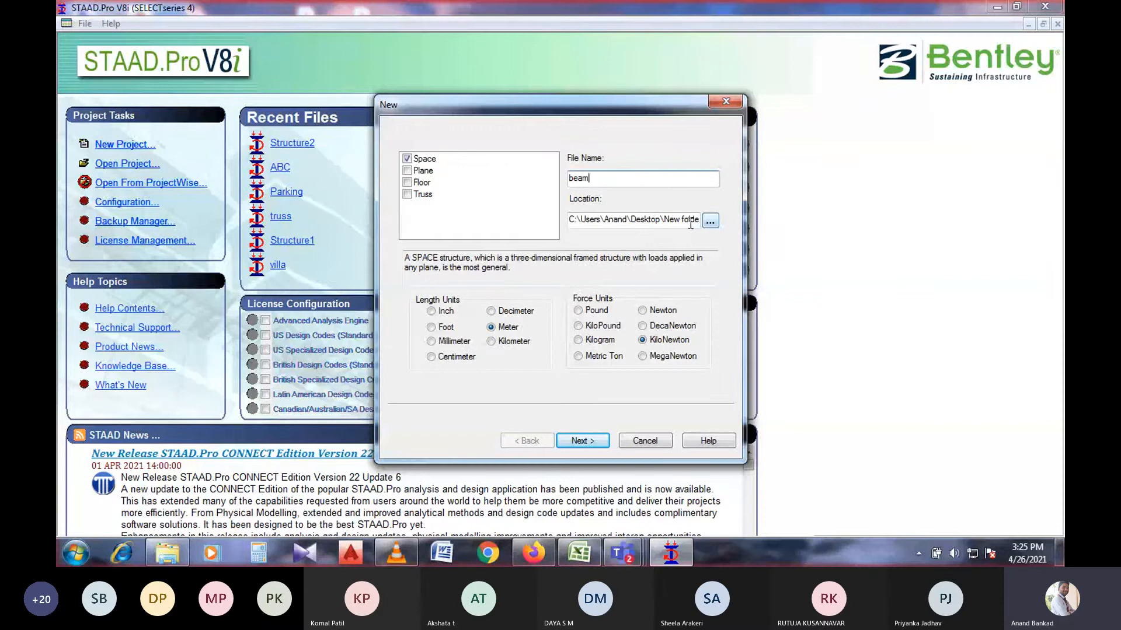
click(708, 221)
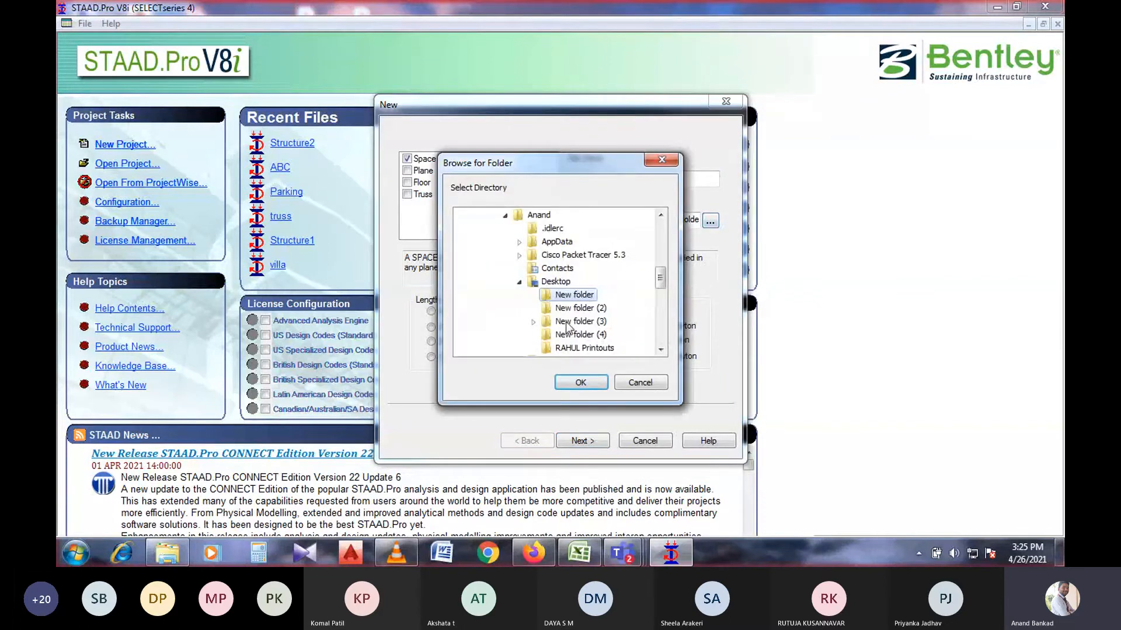
click(580, 382)
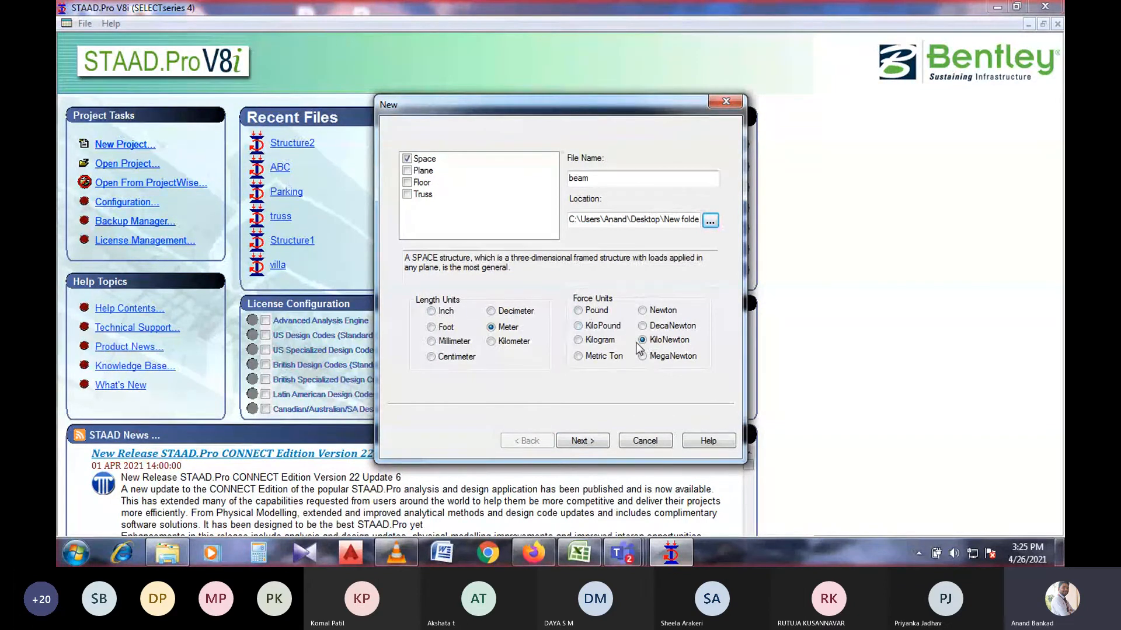
click(591, 437)
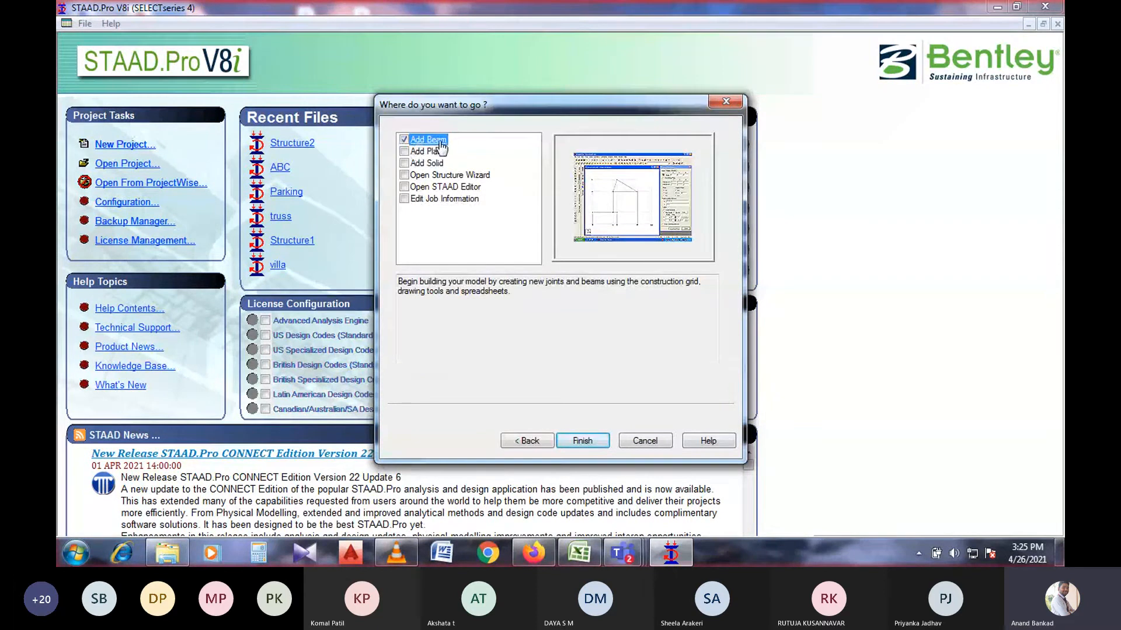
click(584, 441)
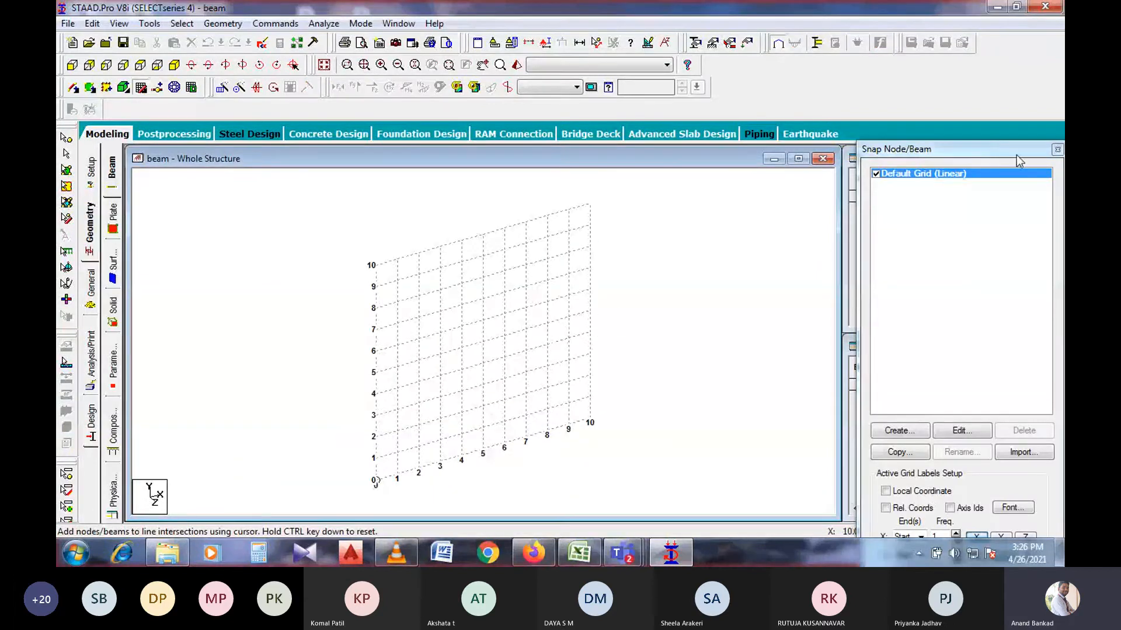
- Dismiss the snap node grid and enter node 1 at X = 0 m and node 2 at X = 3 m in the node table
click(1057, 149)
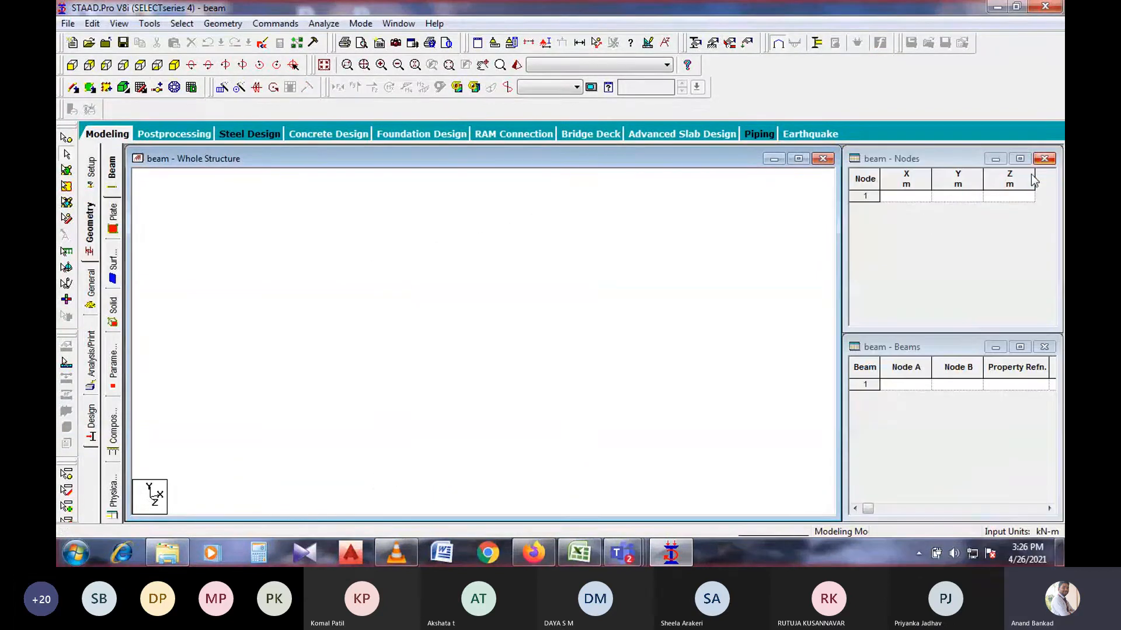
click(905, 200)
click(957, 197)
click(1009, 198)
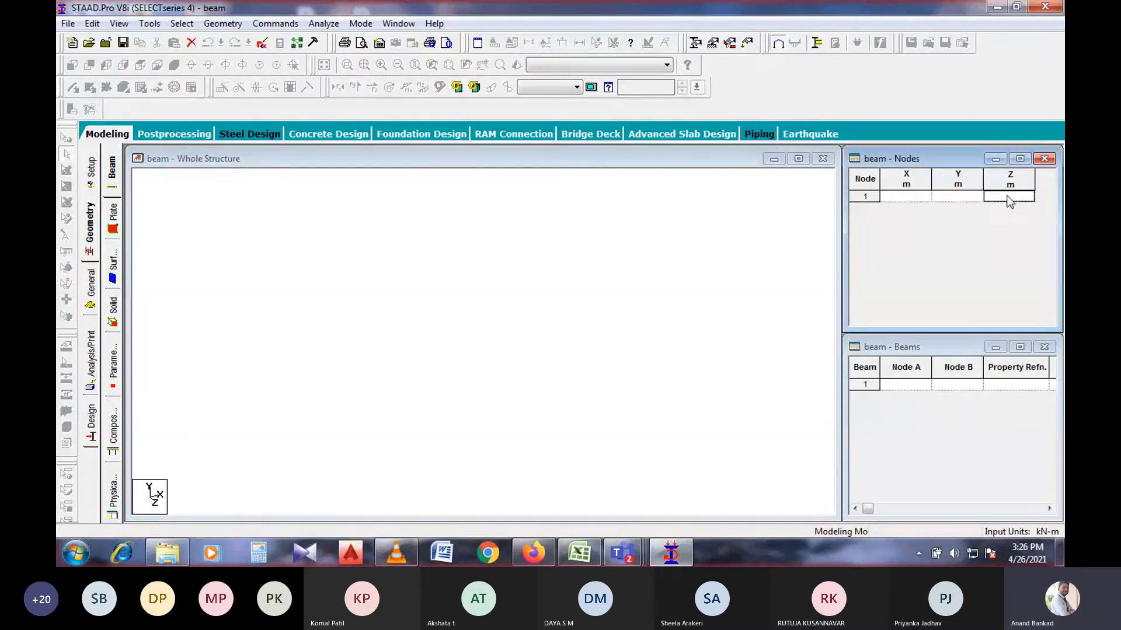
click(916, 200)
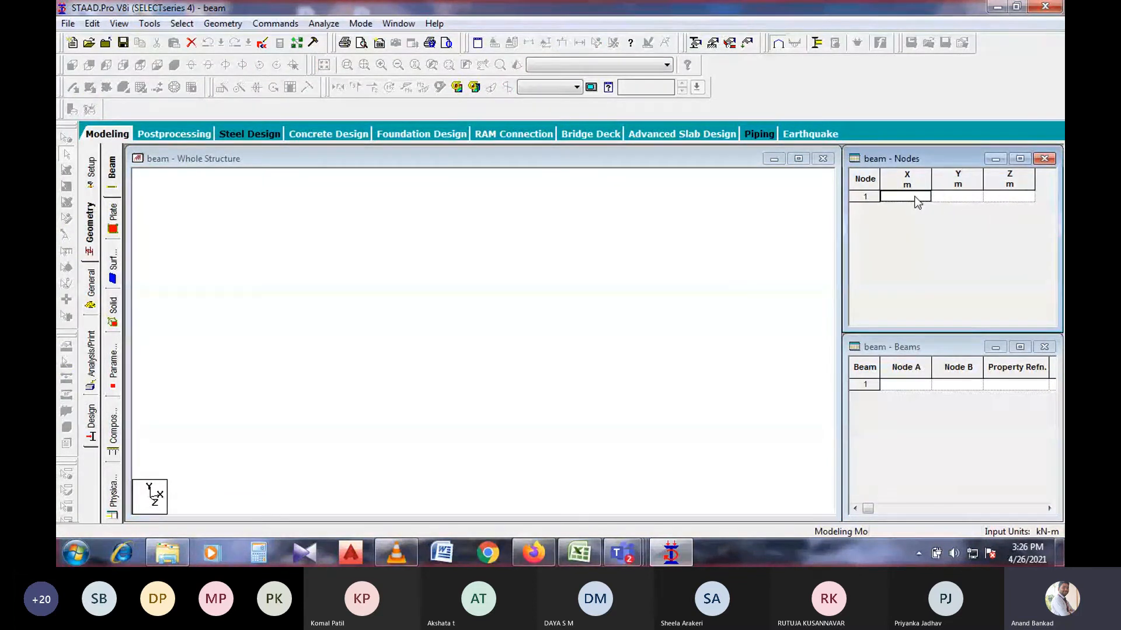
text(0)
key(Tab)
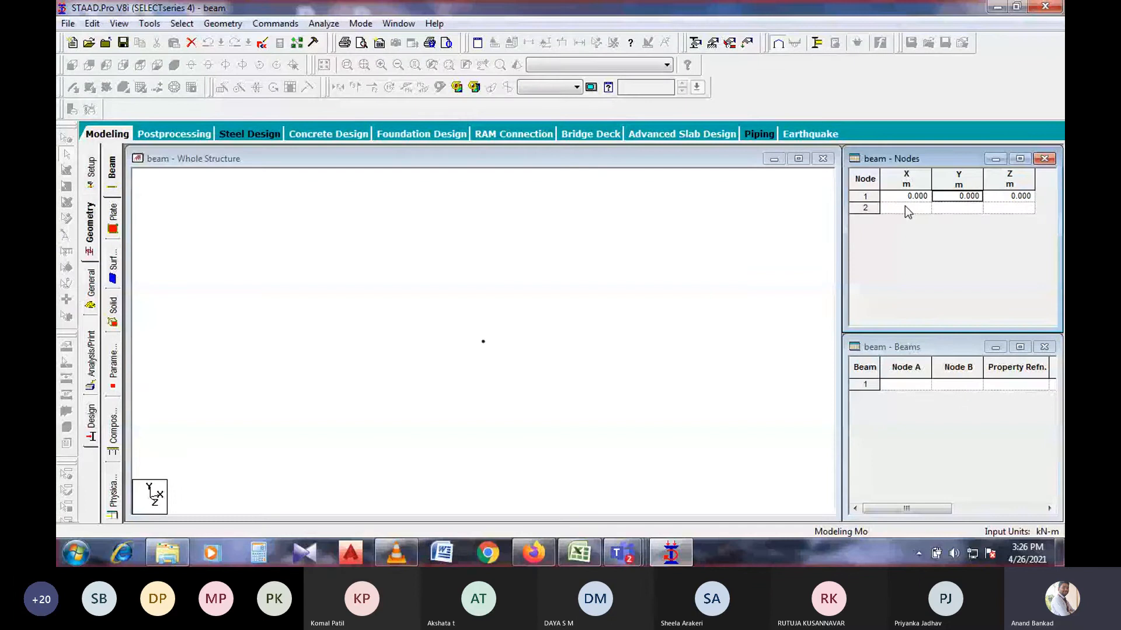
click(905, 208)
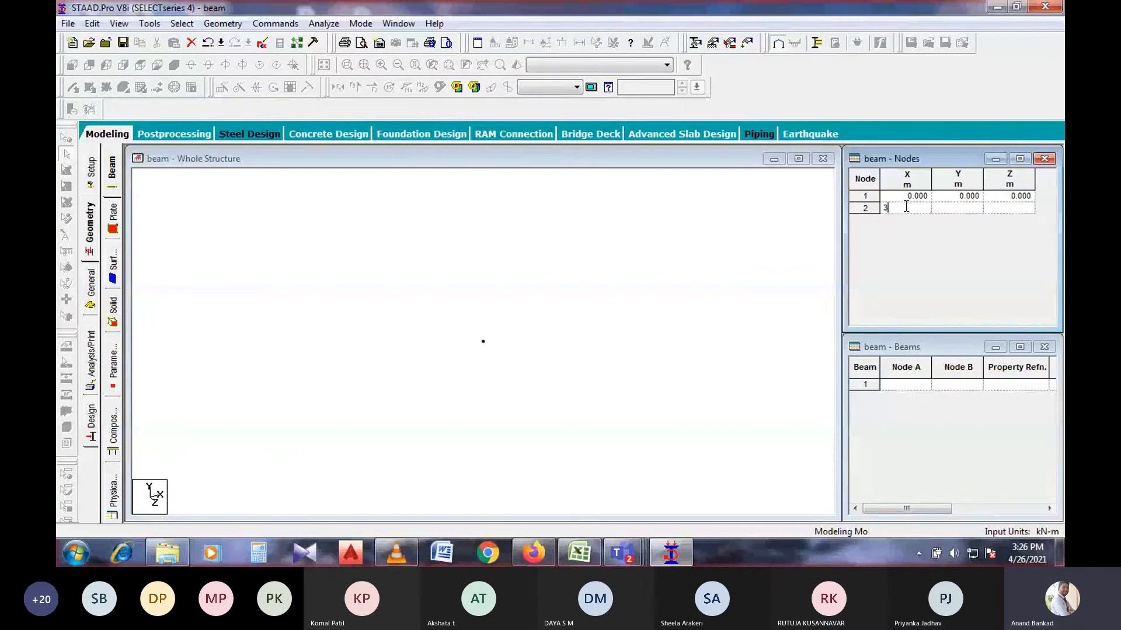
text(3)
key(Tab)
click(903, 220)
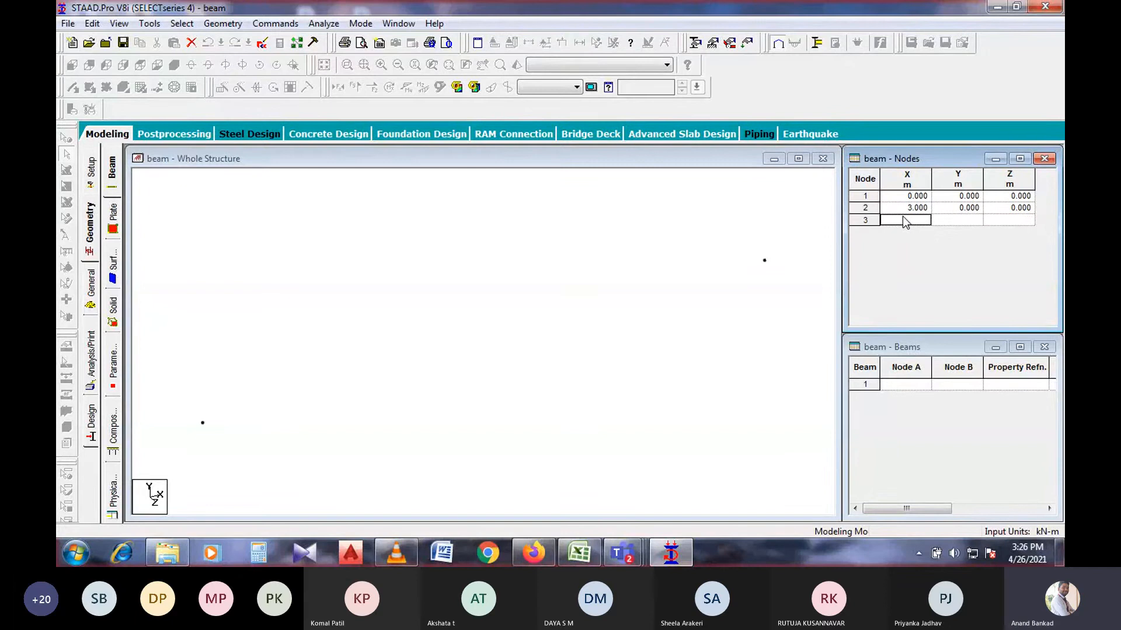
text(3)
key(BackSpace)
text(6)
click(770, 289)
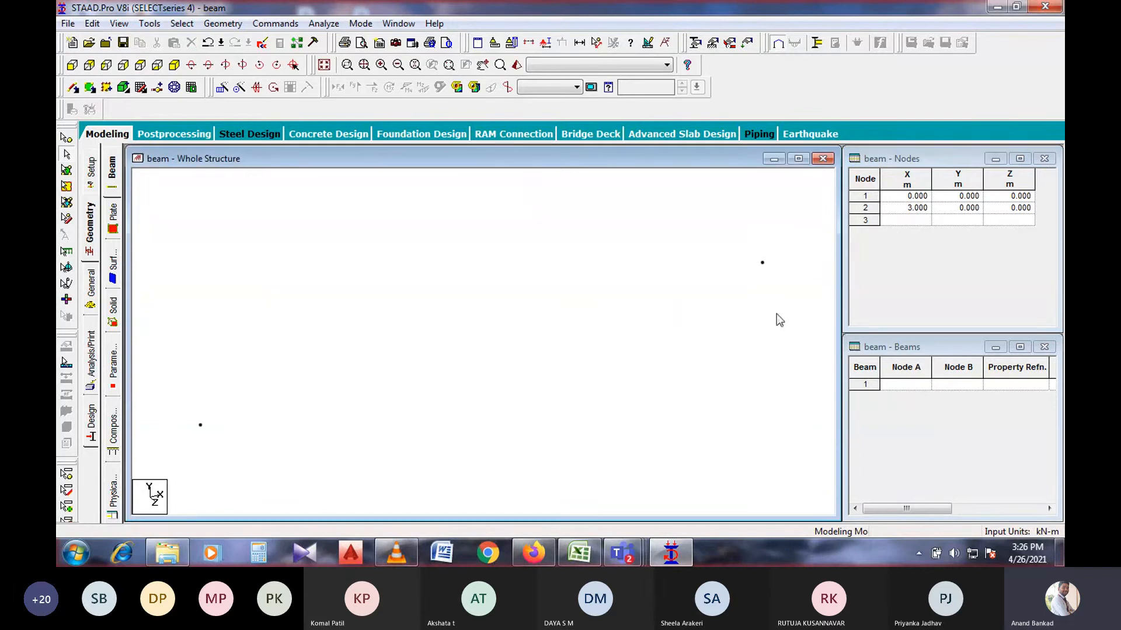
- Add node 3 at X = 6 m in the node table
click(900, 221)
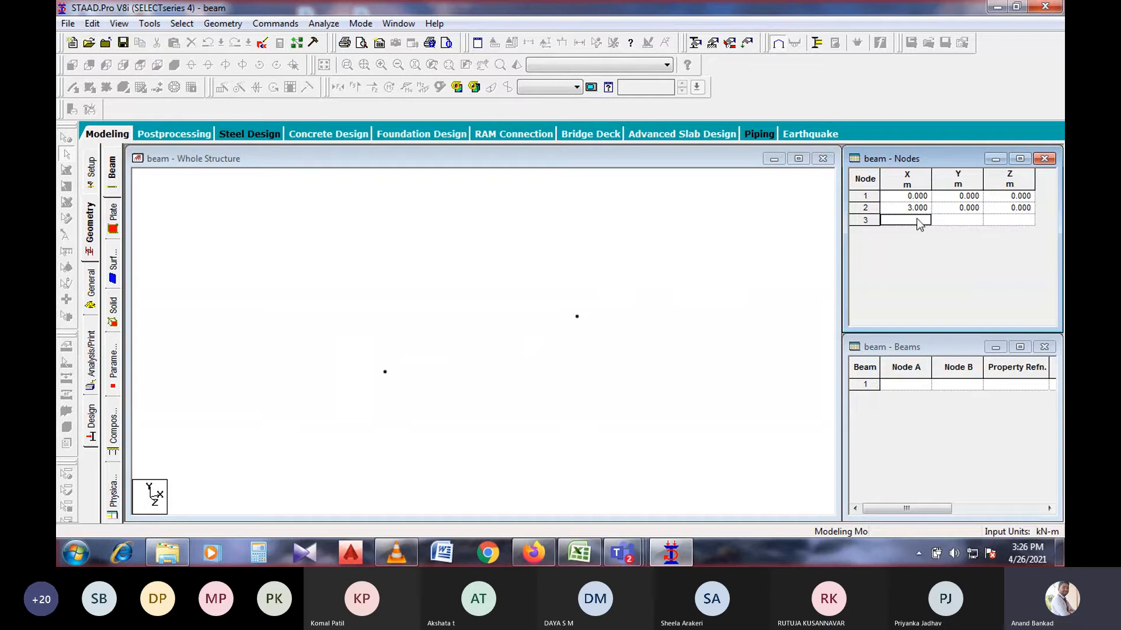
text(6)
key(Return)
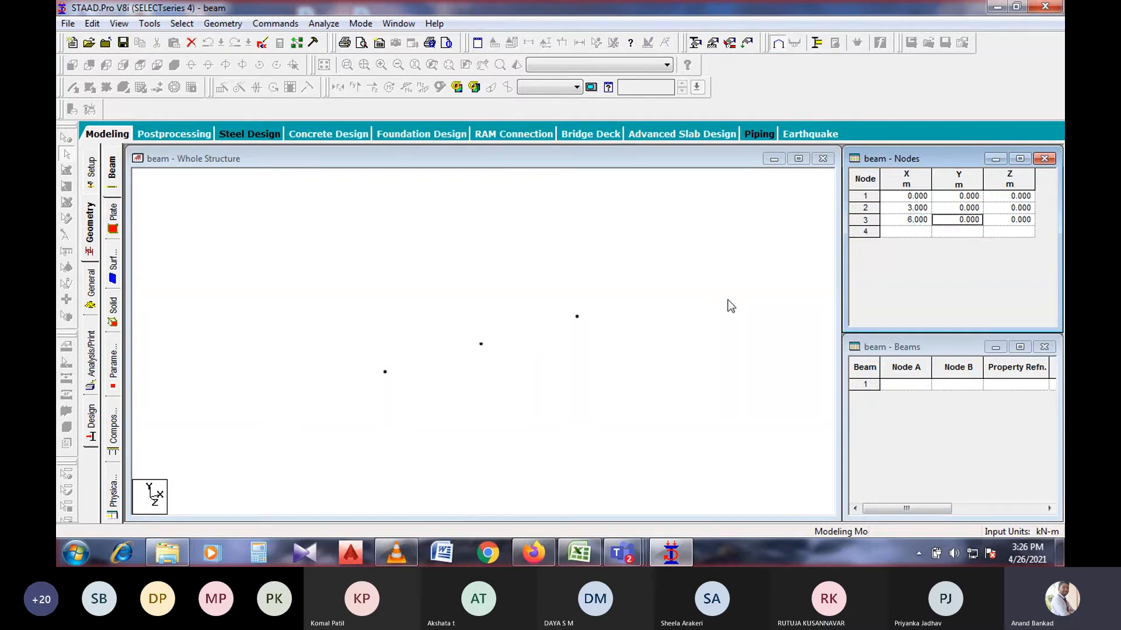
- Show the model from the front and draw the beam line from node 1 through node 2 to node 3
click(511, 369)
middle_drag(575, 348, 561, 354)
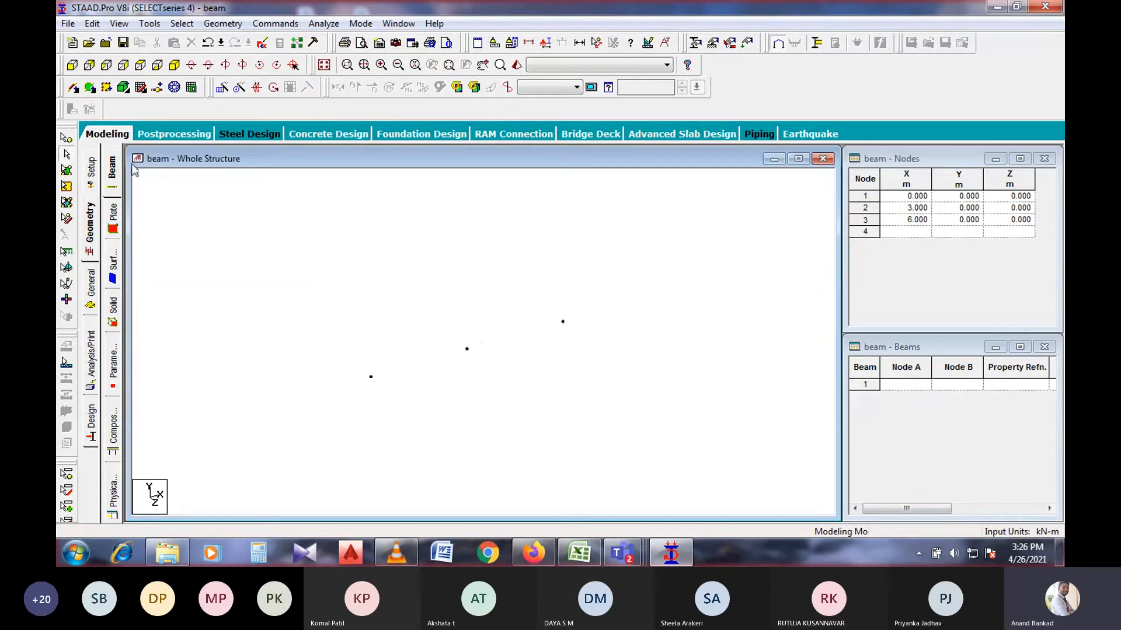
click(72, 65)
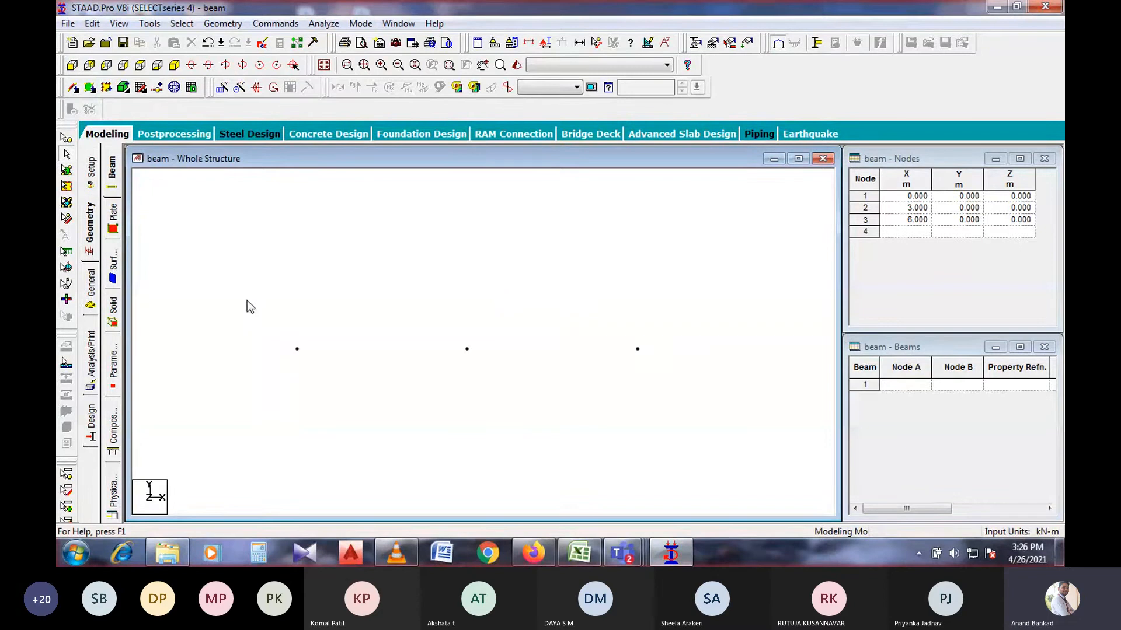
click(73, 88)
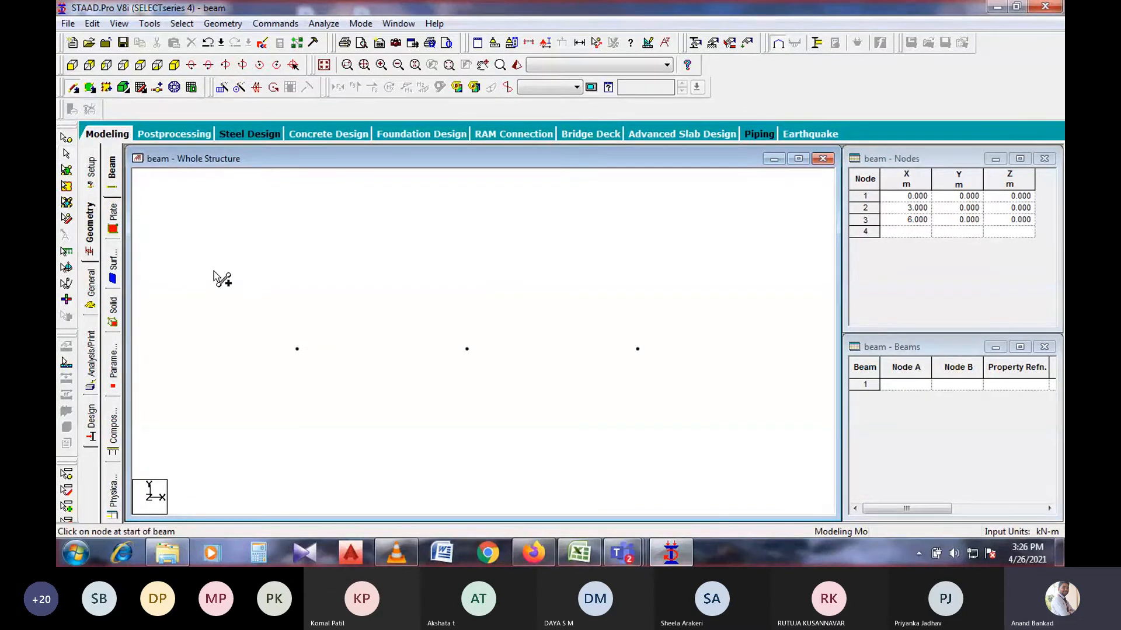
mouse_move(298, 349)
mouse_down()
mouse_move(457, 368)
mouse_move(477, 358)
mouse_move(467, 350)
mouse_move(636, 370)
mouse_move(637, 349)
mouse_up()
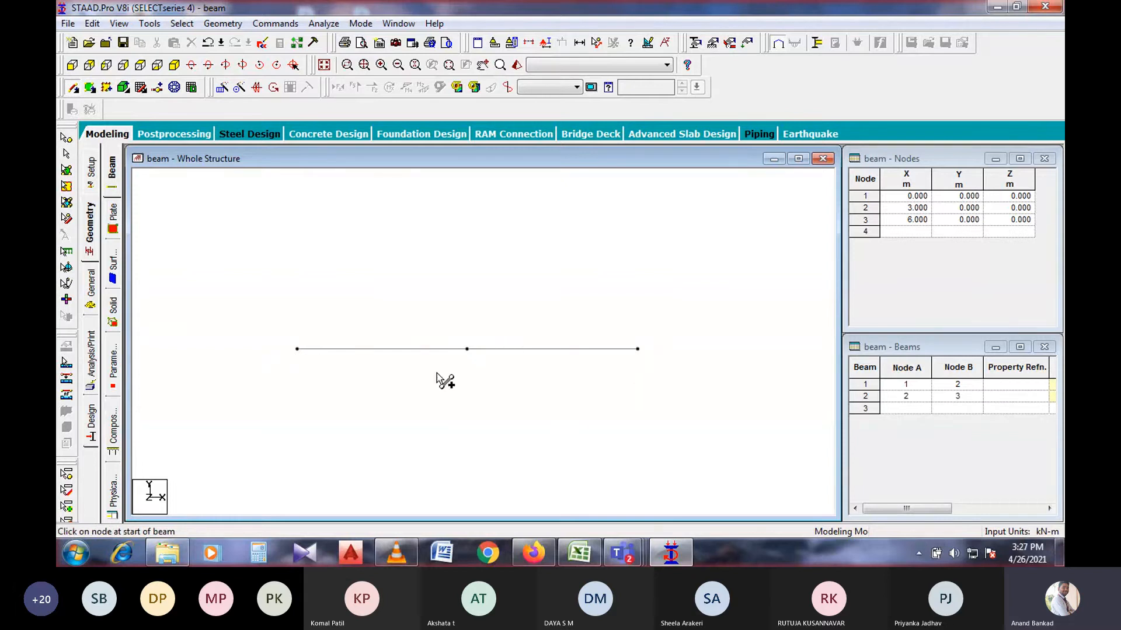
middle_drag(455, 396, 468, 357)
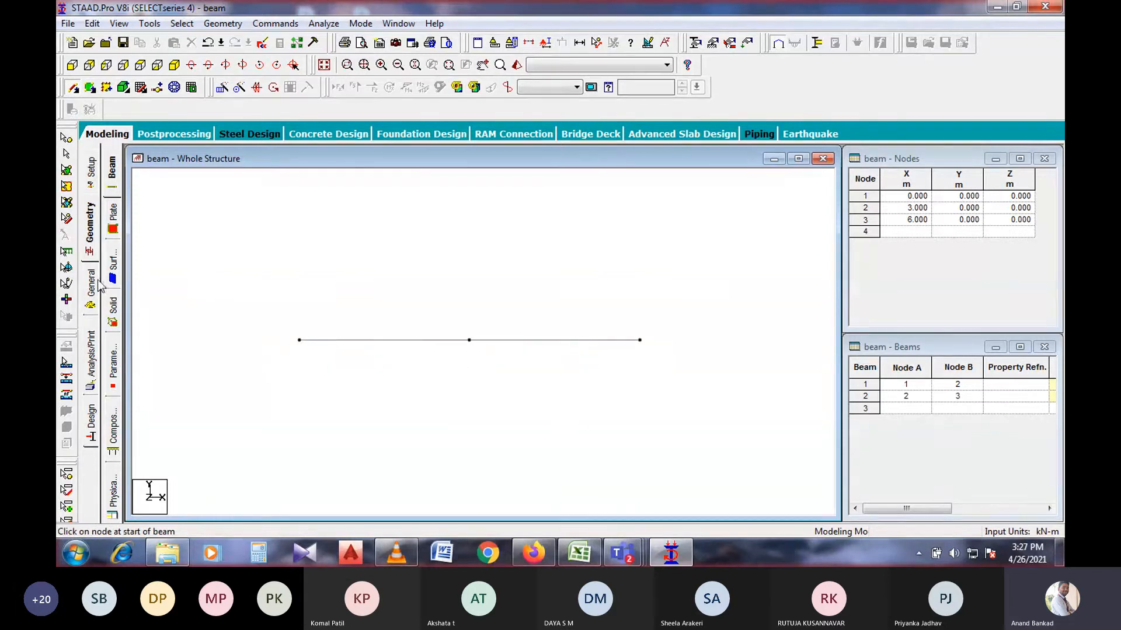
- Define a rectangular concrete section with YD 0.4 m and ZD 0.23 m
click(91, 286)
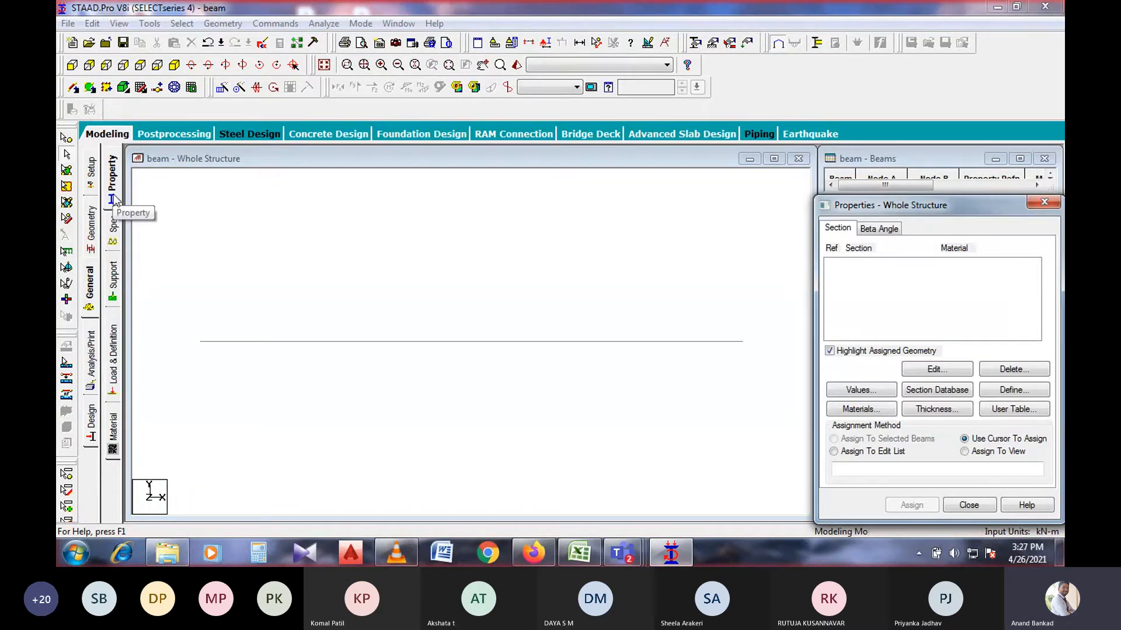
click(1027, 391)
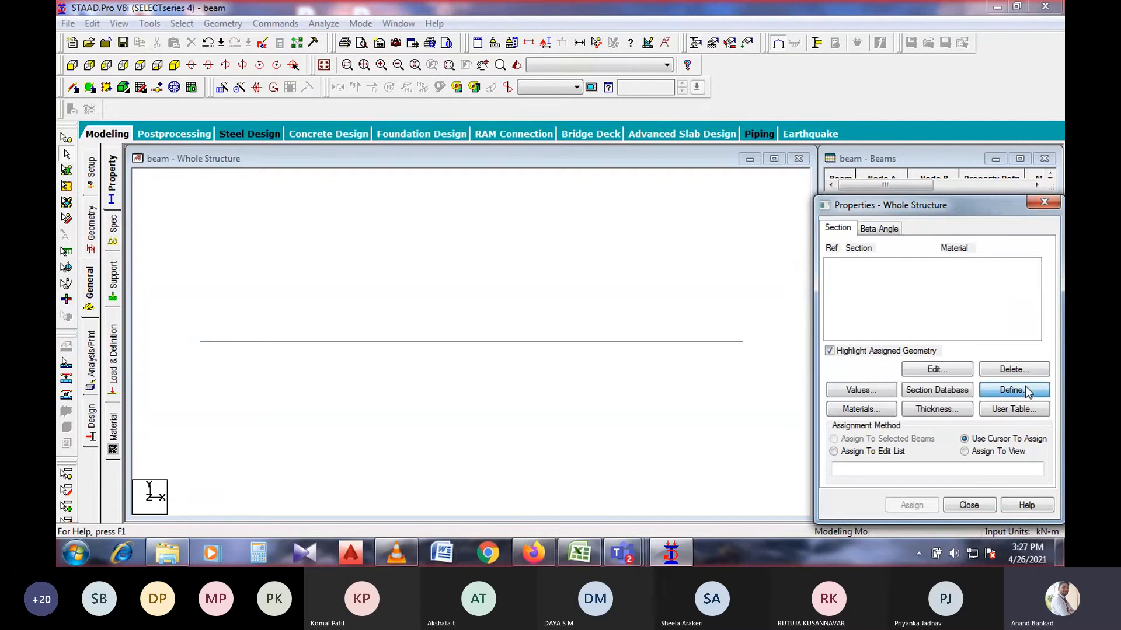
click(352, 161)
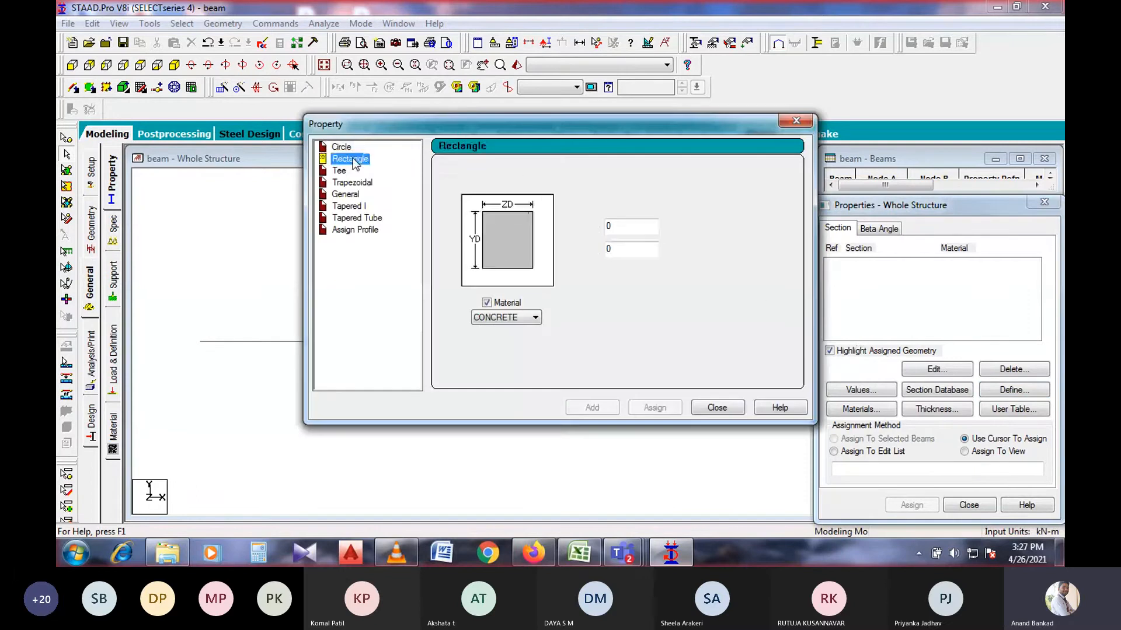
click(635, 230)
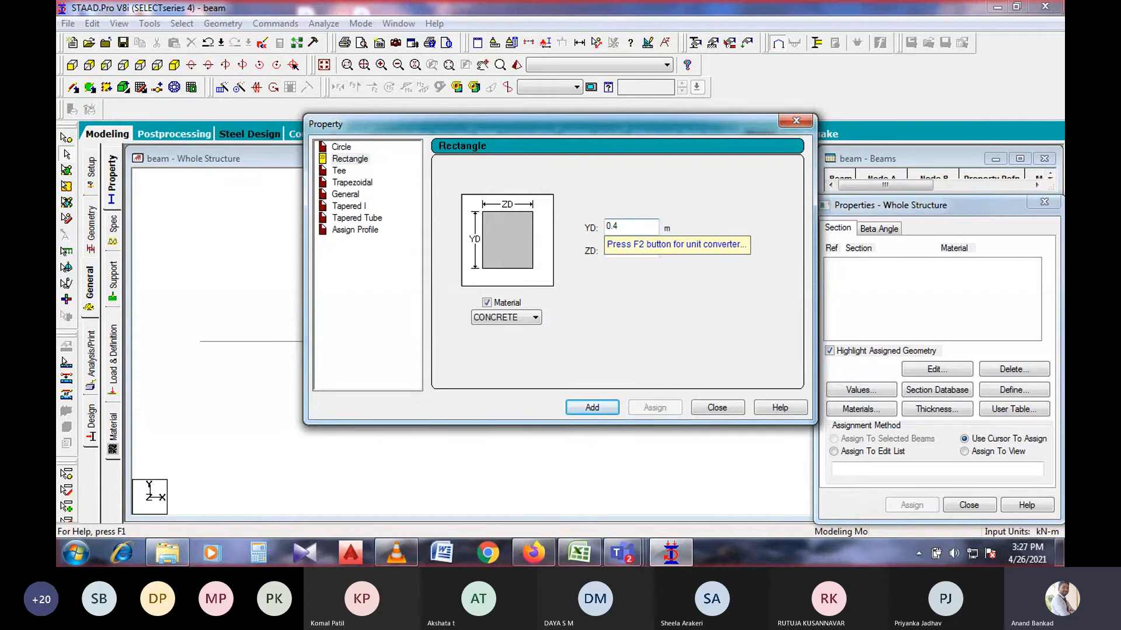
key(Tab)
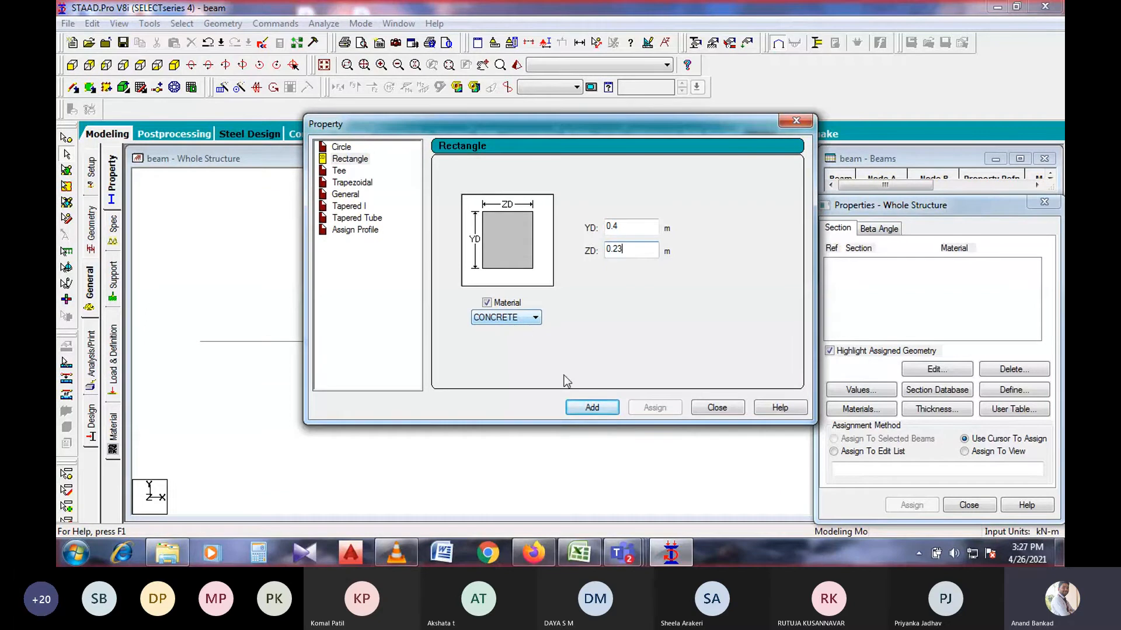
click(582, 407)
click(709, 408)
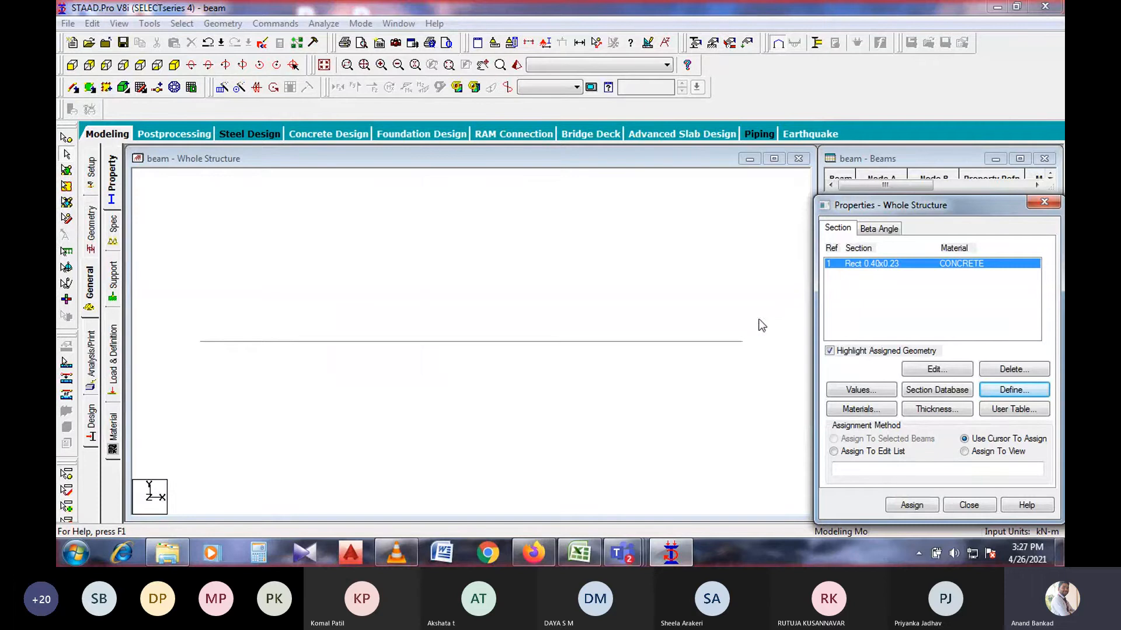
- Assign the Rect 0.40x0.23 concrete section to both beam members, 1 and 2
click(711, 348)
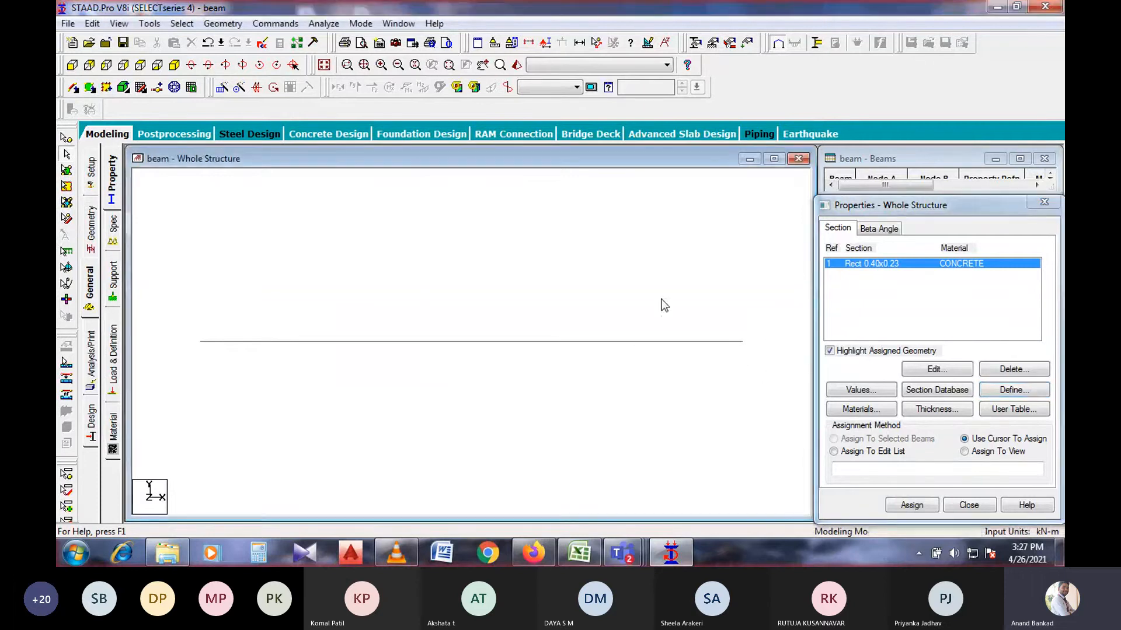
click(625, 343)
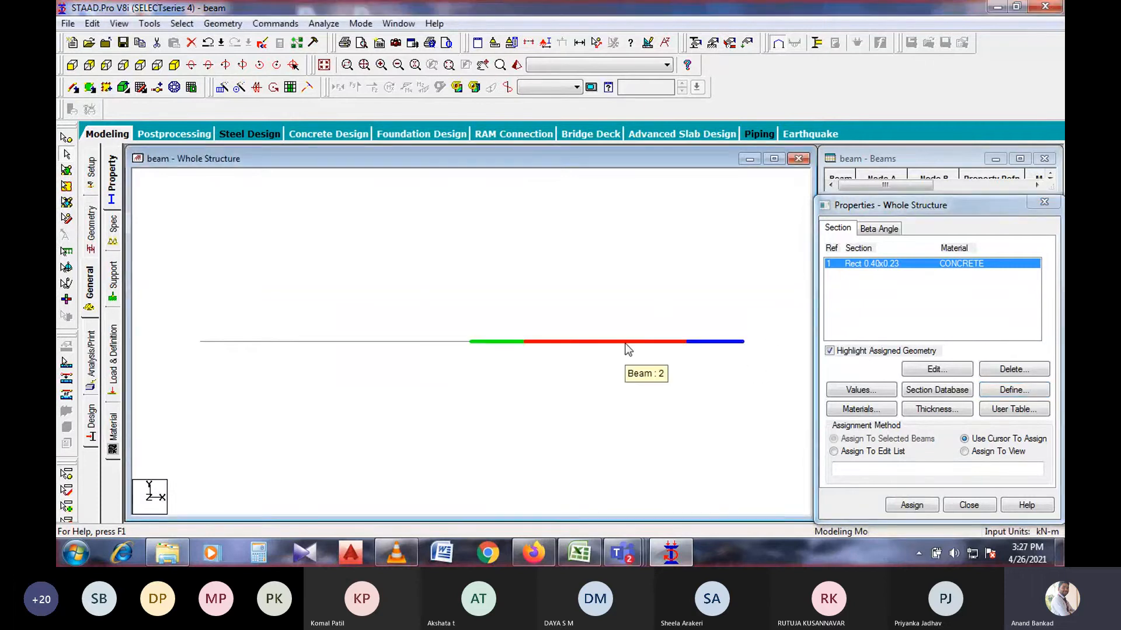
ctrl+click(440, 340)
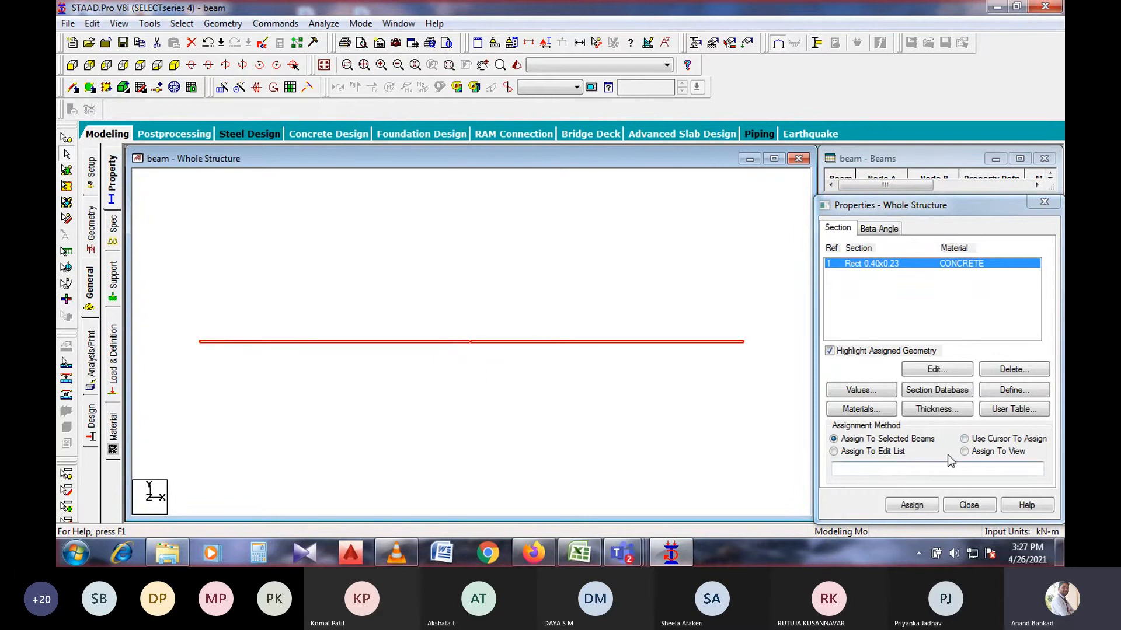
click(912, 505)
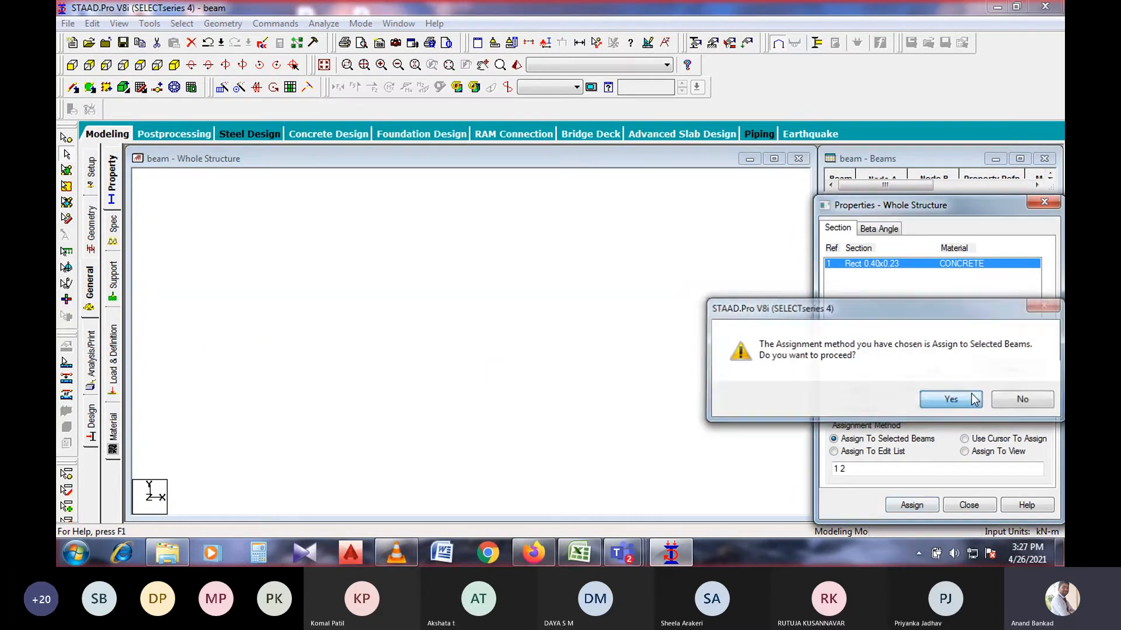
click(950, 399)
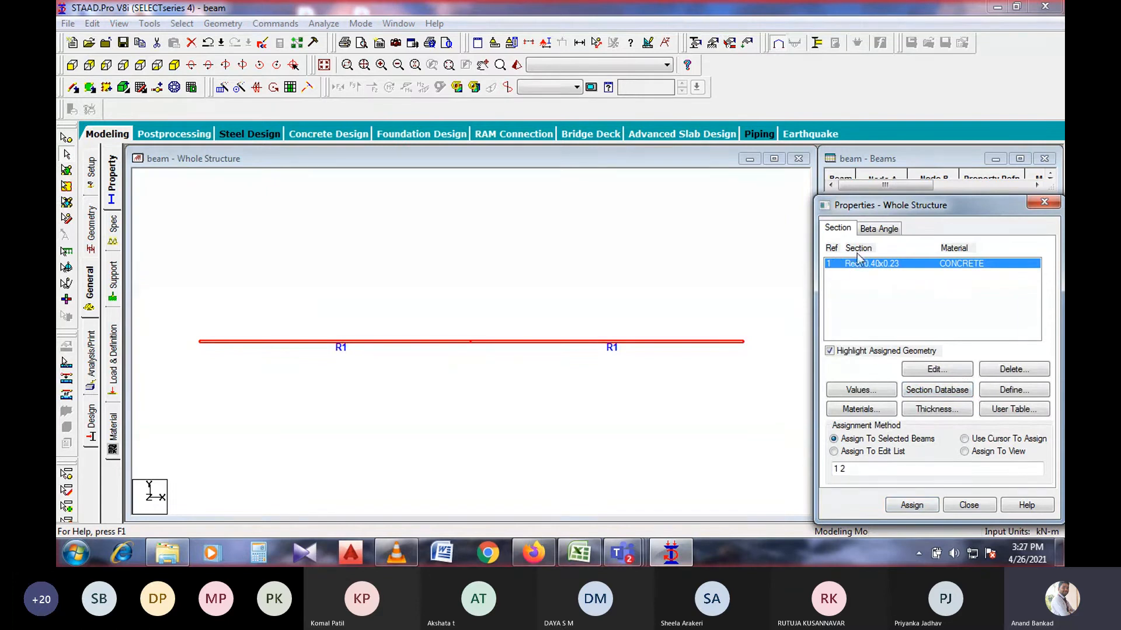
click(904, 274)
click(421, 343)
click(504, 349)
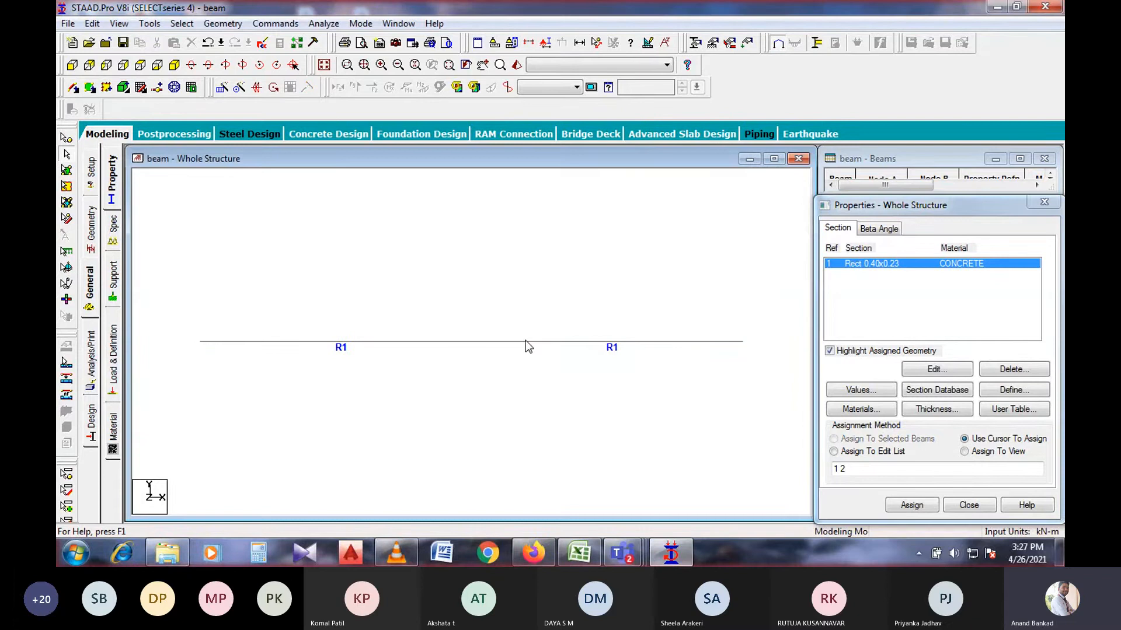
click(525, 341)
click(434, 342)
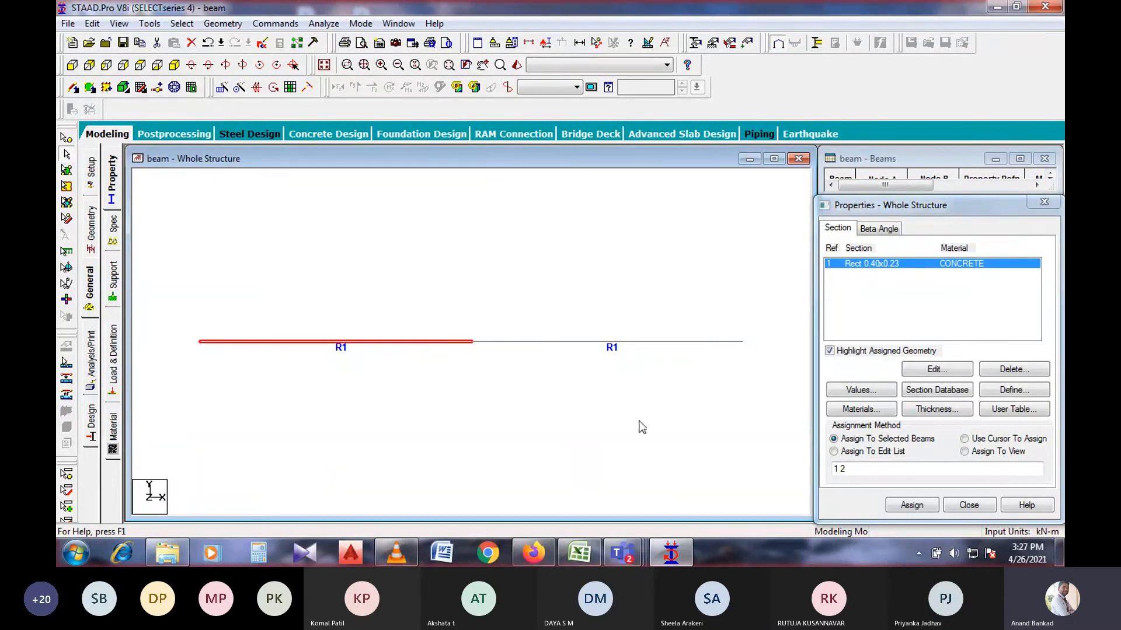
click(512, 413)
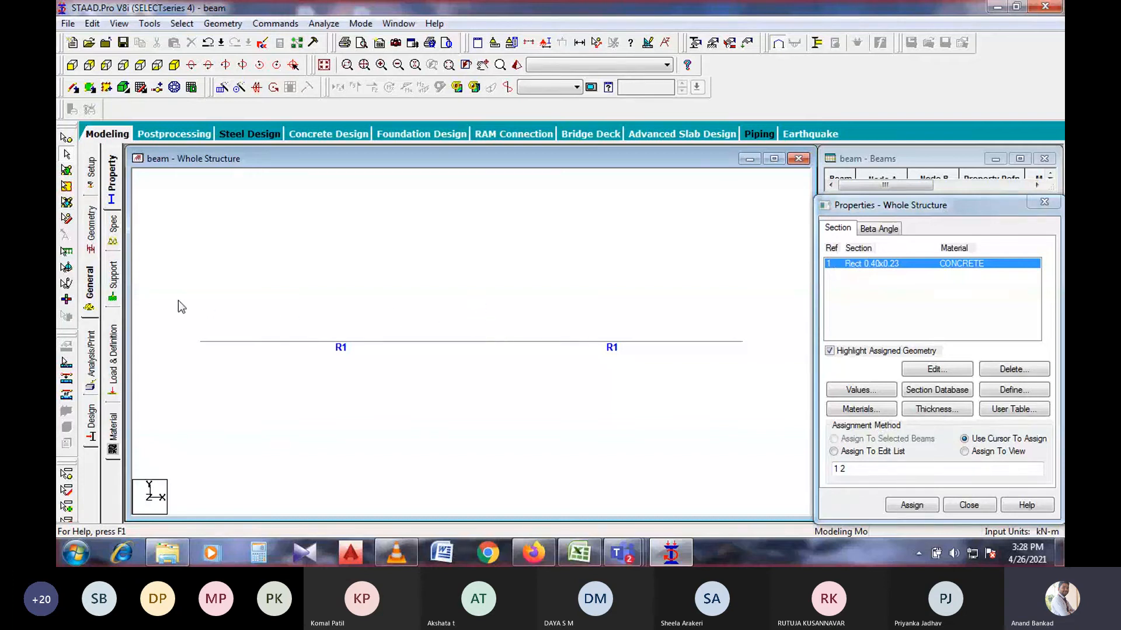
- Create a fixed support definition for the beam
click(112, 280)
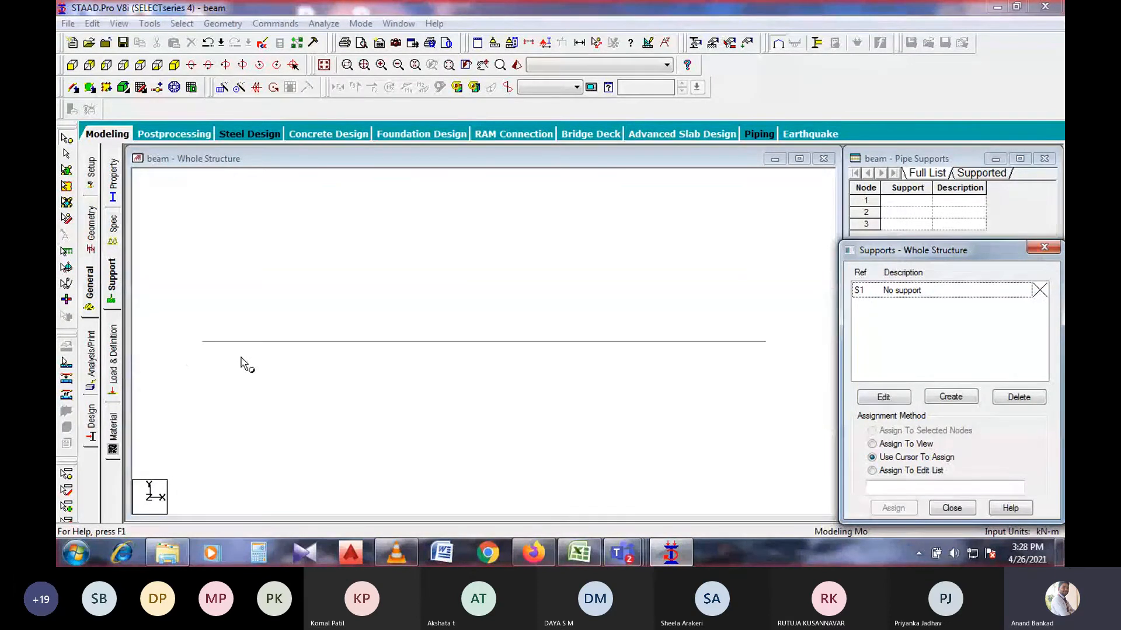
click(930, 395)
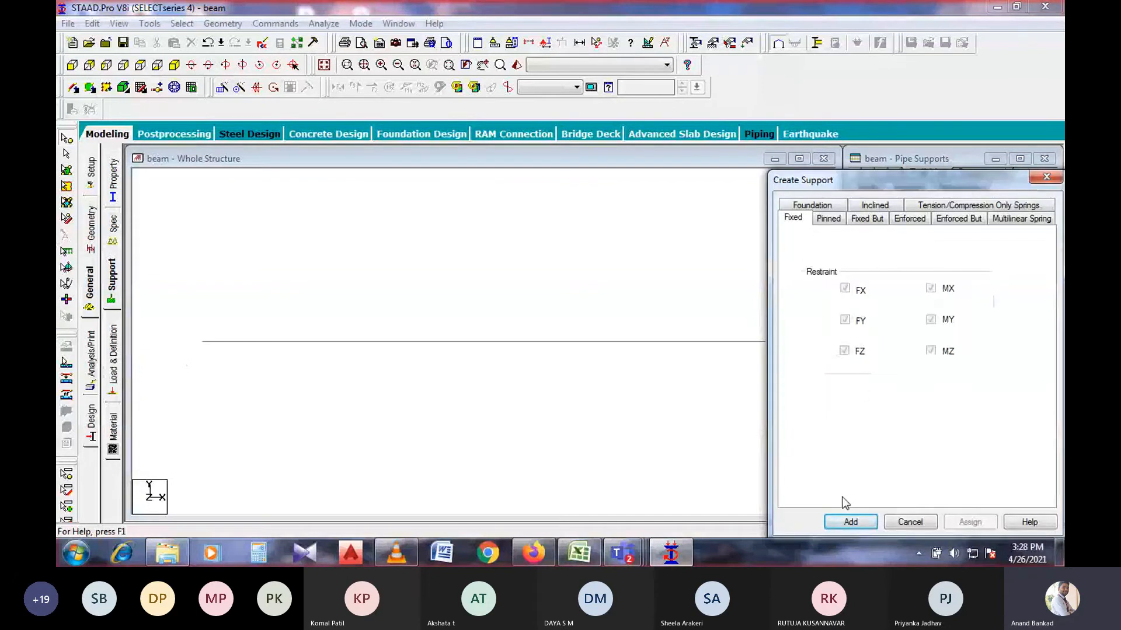
click(850, 522)
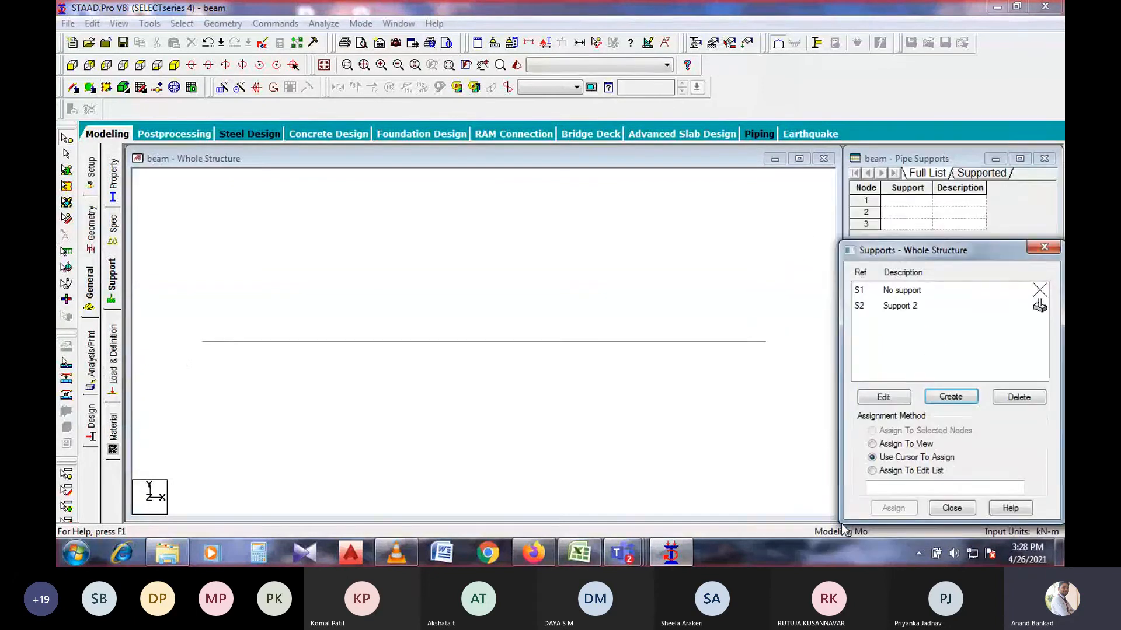
- Assign the fixed support to all three beam nodes, 1 to 3
click(924, 302)
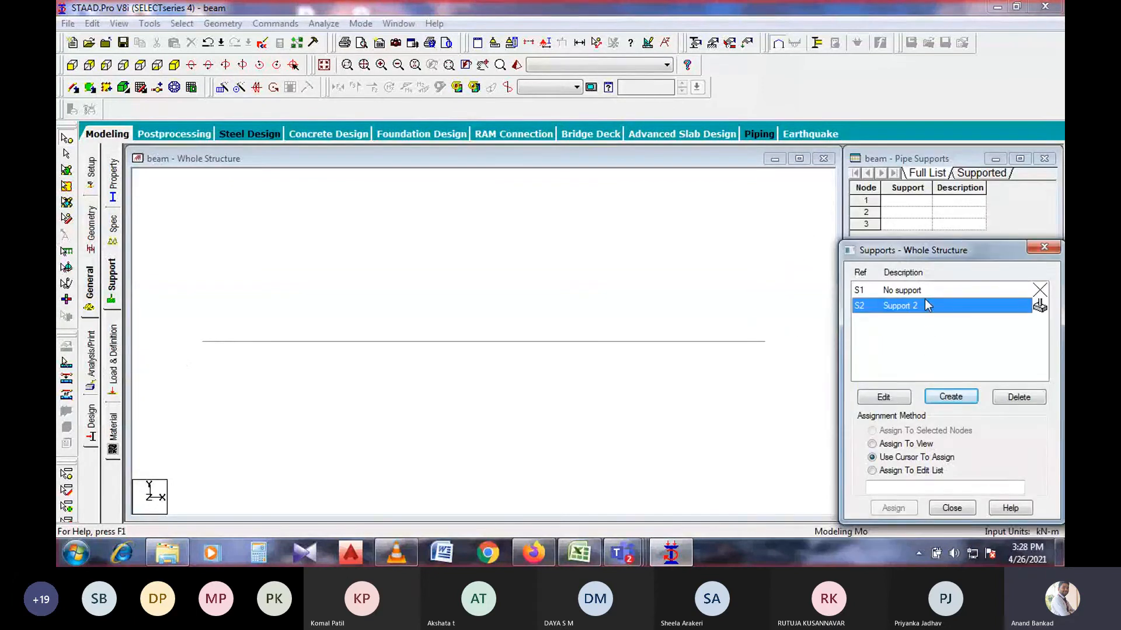
click(790, 320)
ctrl+click(483, 341)
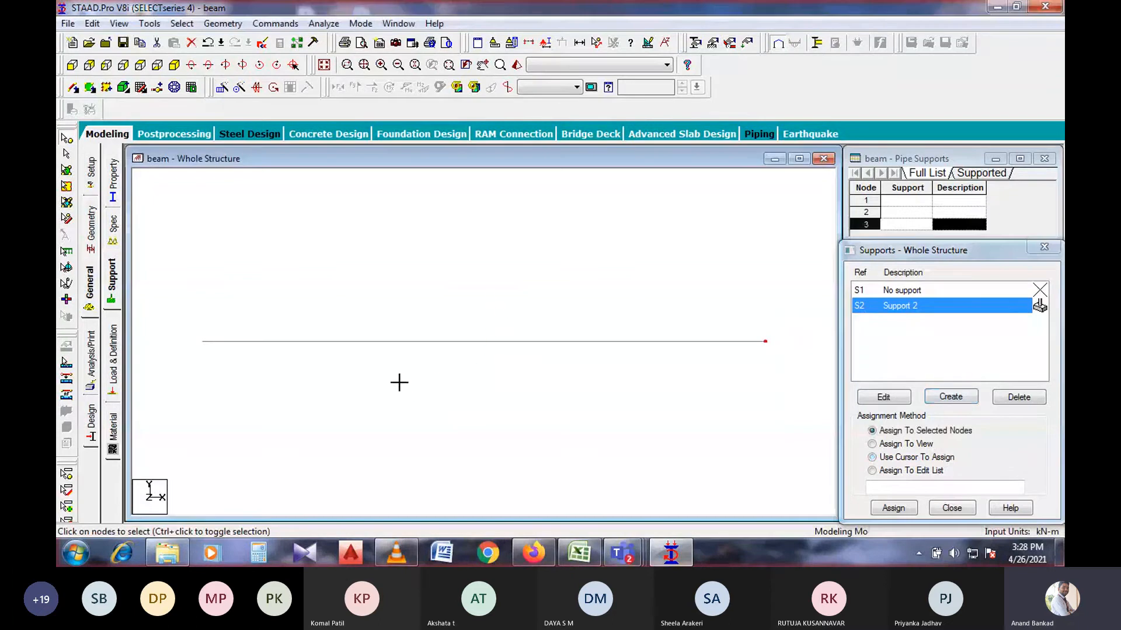
drag(217, 321, 183, 376)
click(892, 508)
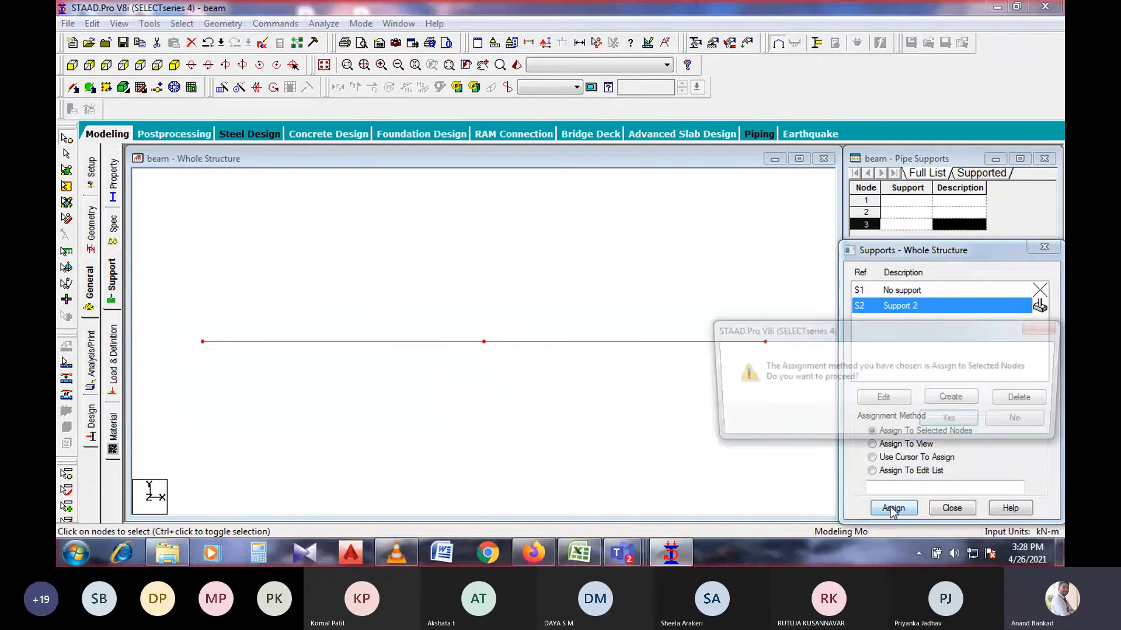
click(941, 422)
click(899, 457)
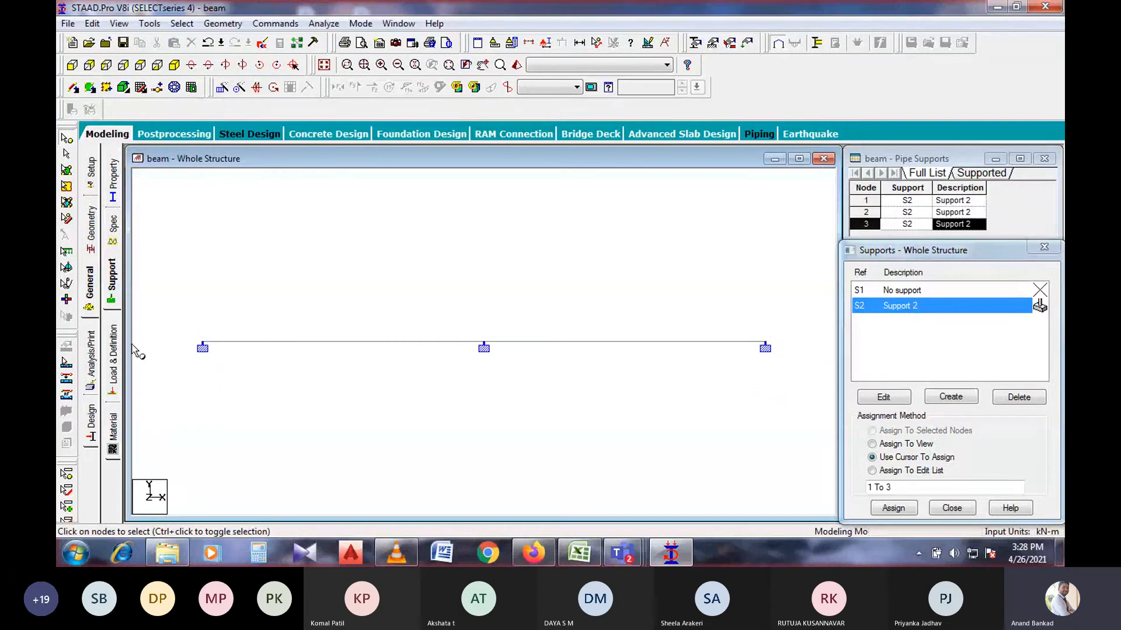
- Add primary load case 1 with loading type Dead and title DL
click(116, 349)
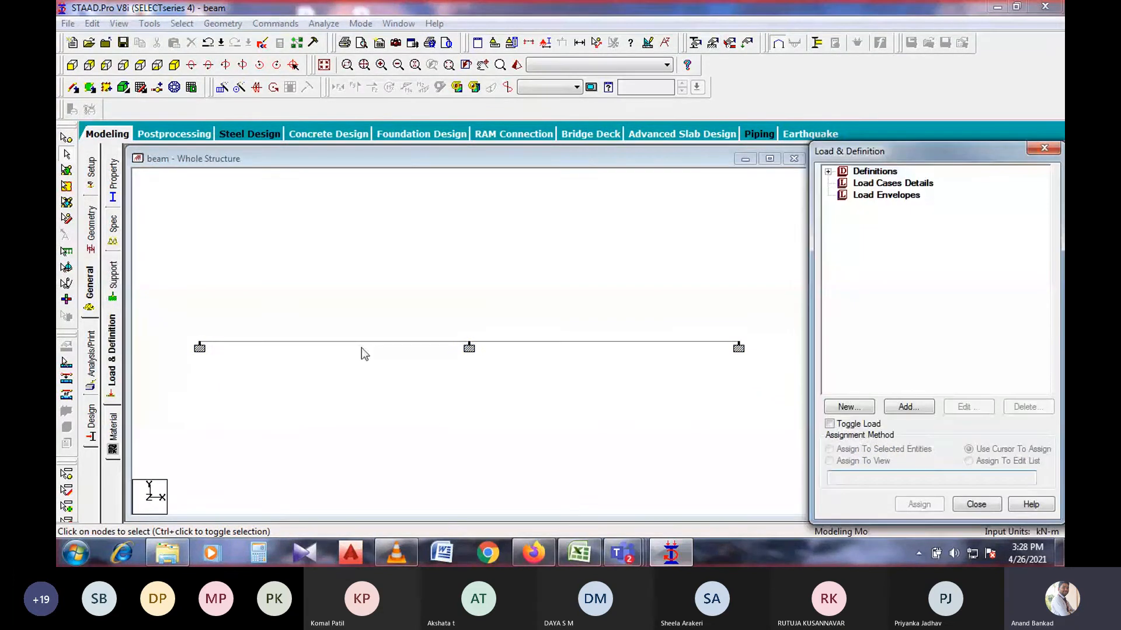
click(854, 184)
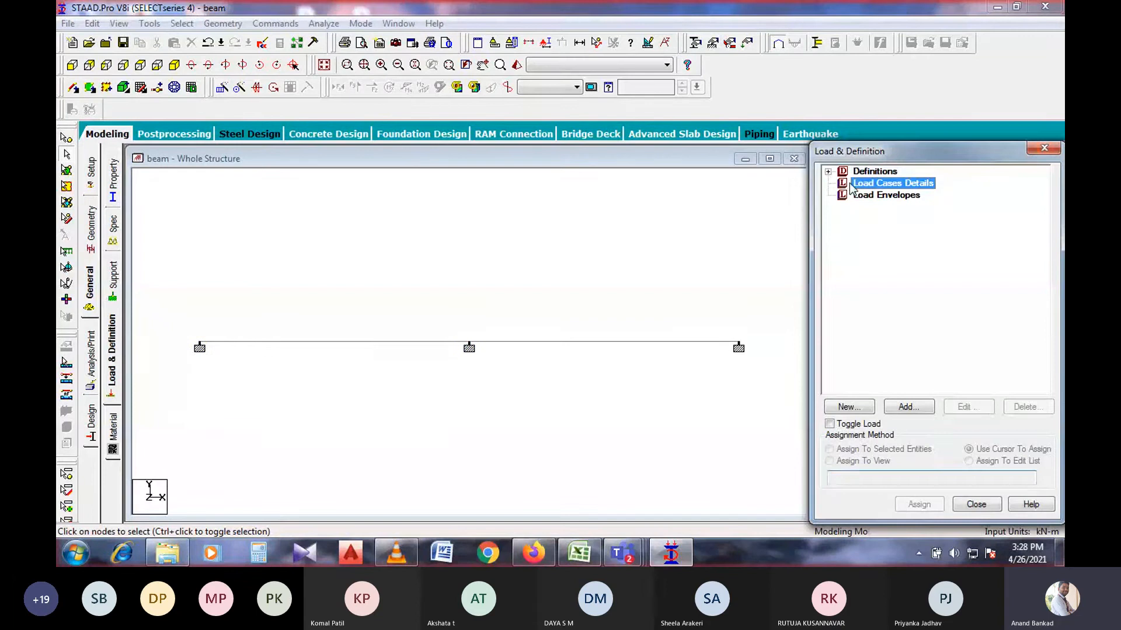
click(908, 408)
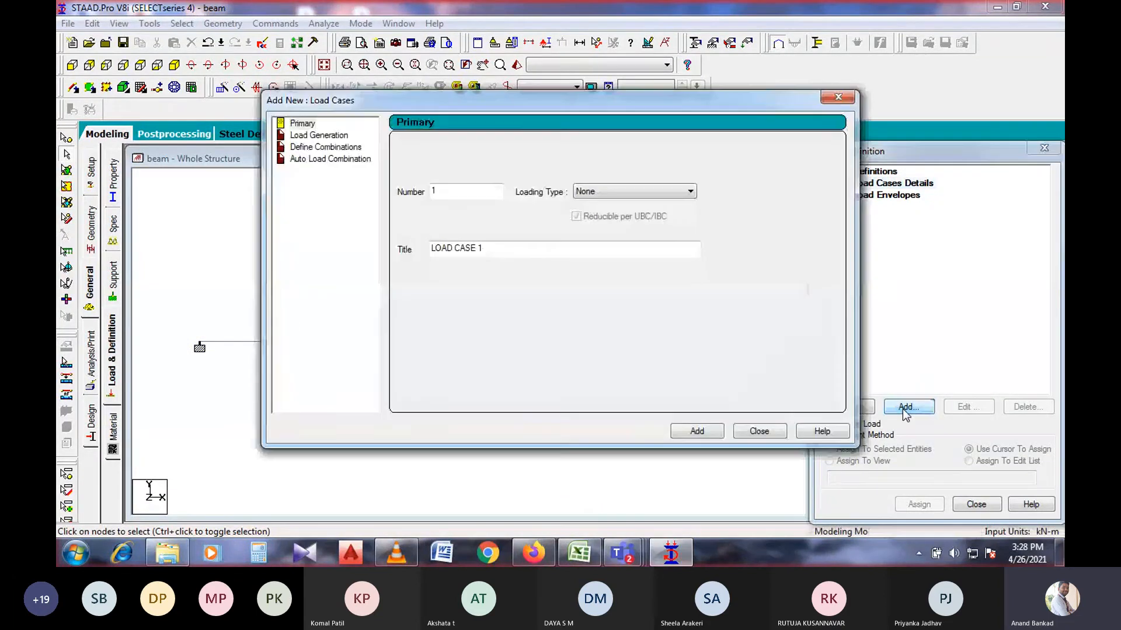
click(622, 191)
click(618, 204)
drag(518, 248, 413, 250)
text(DL)
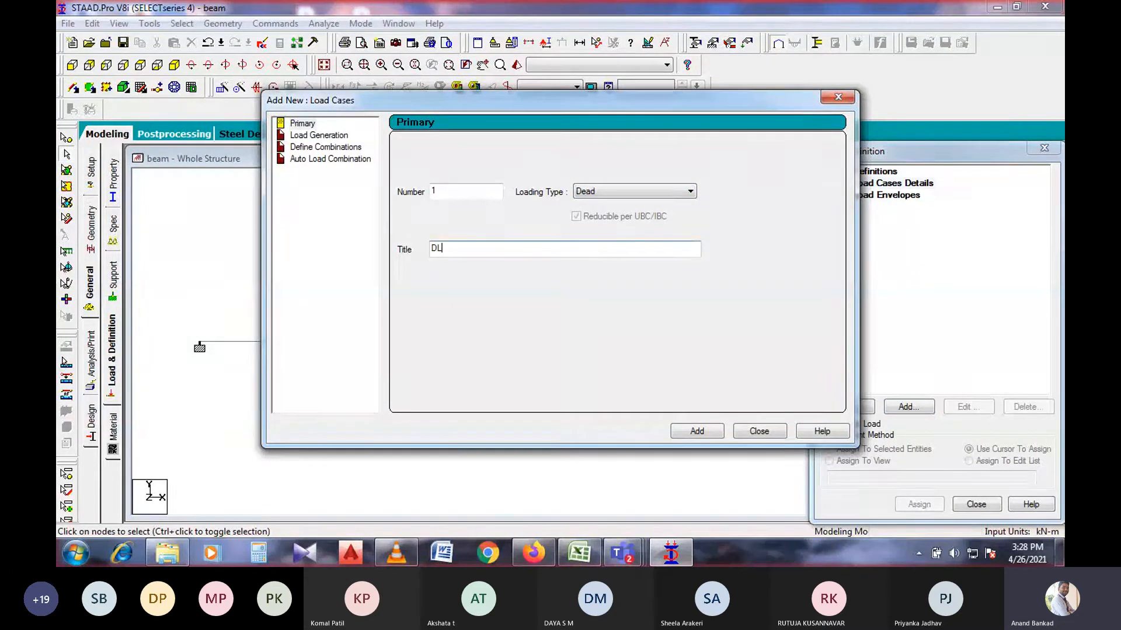
click(692, 432)
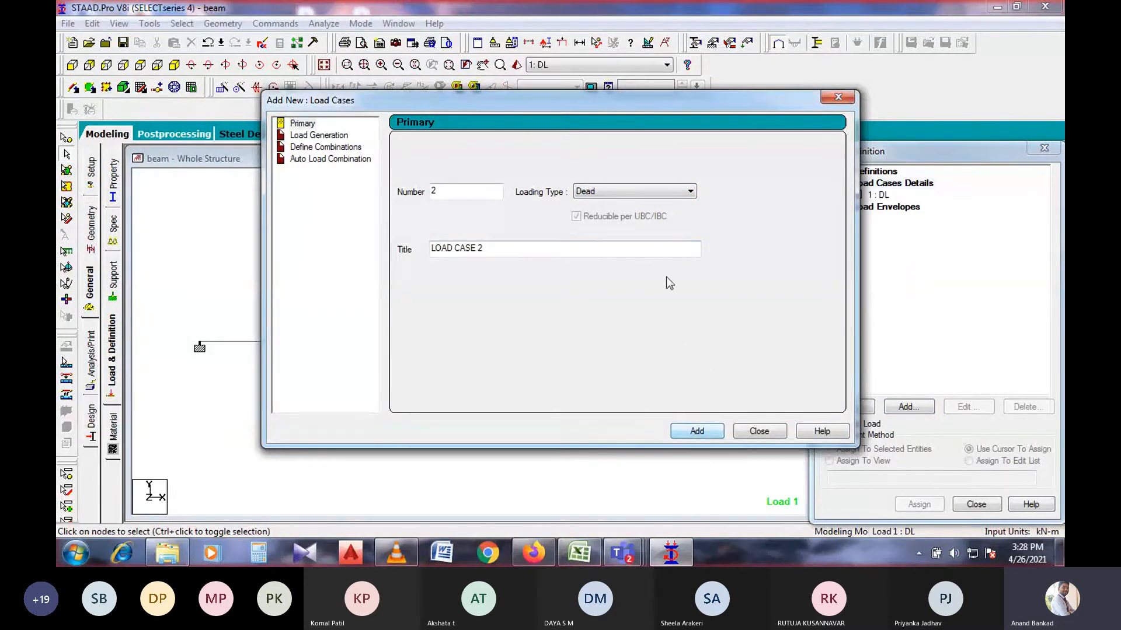
- Add primary load case 2 with loading type Live and title LL, then finish adding load cases
click(626, 194)
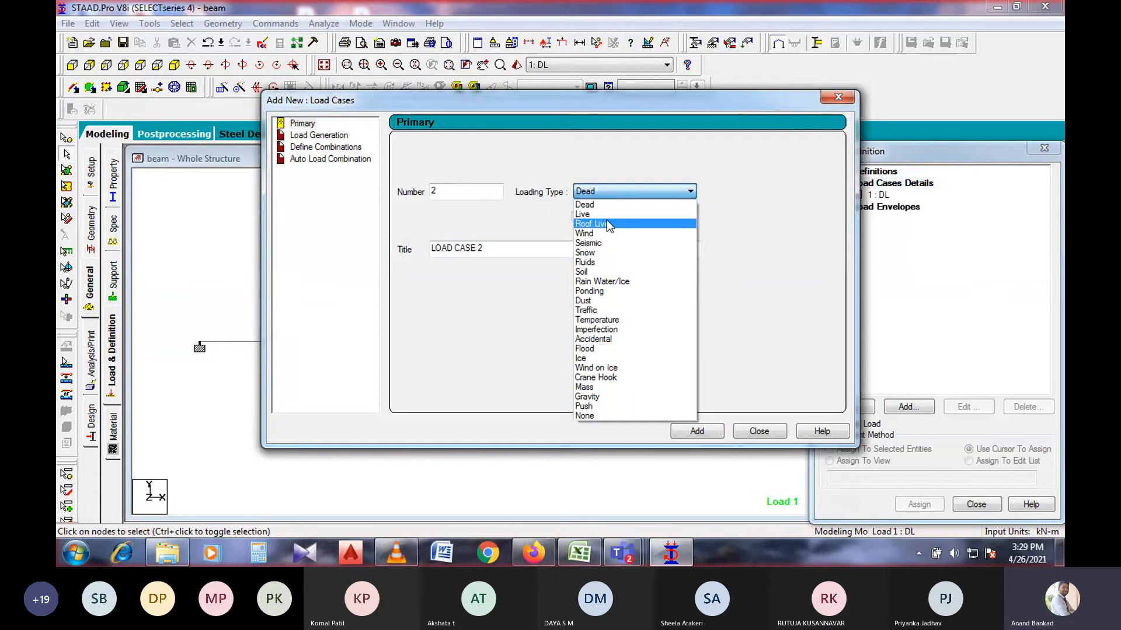
click(607, 223)
click(600, 194)
click(591, 215)
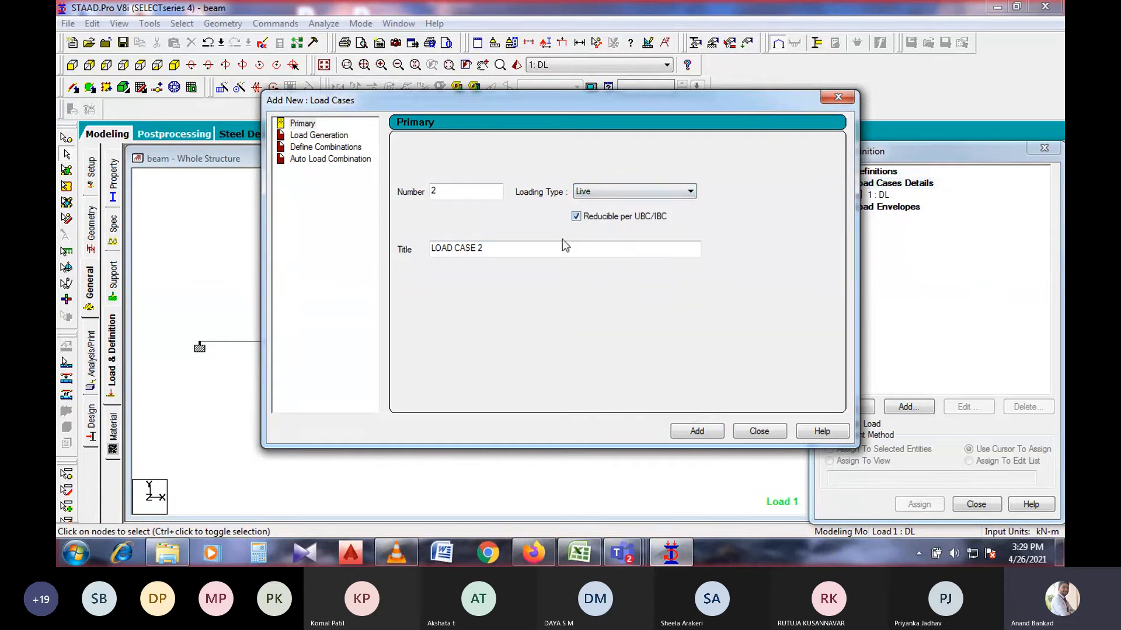
drag(555, 242, 397, 259)
text(LL)
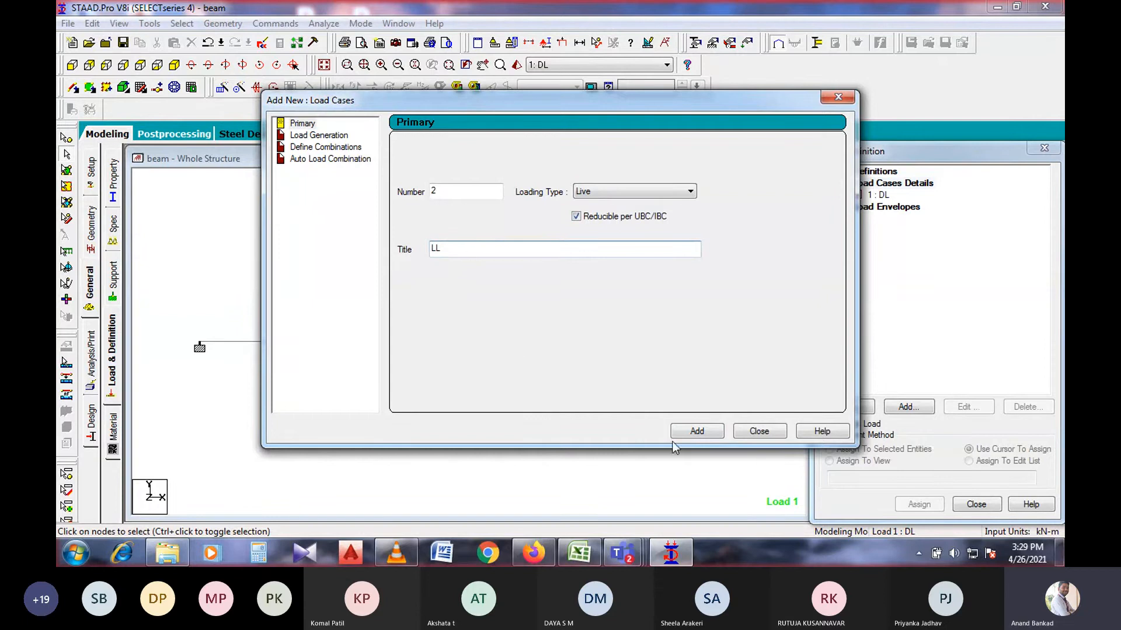
click(696, 430)
click(757, 435)
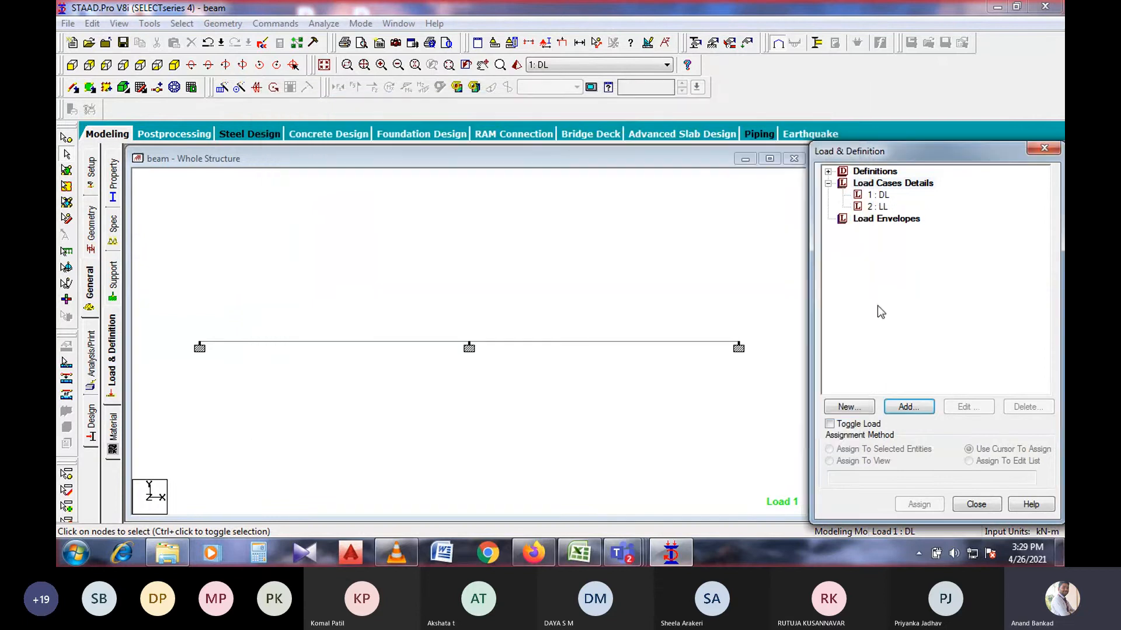
- Add a selfweight load in the Y direction with factor -1 to load case DL
click(878, 195)
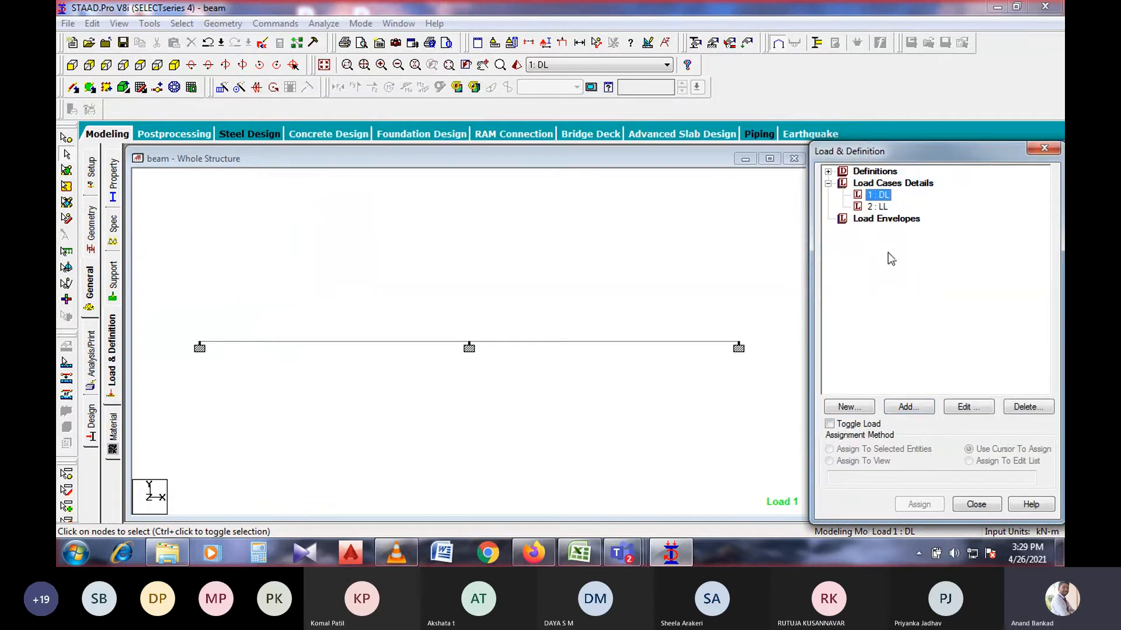
click(903, 413)
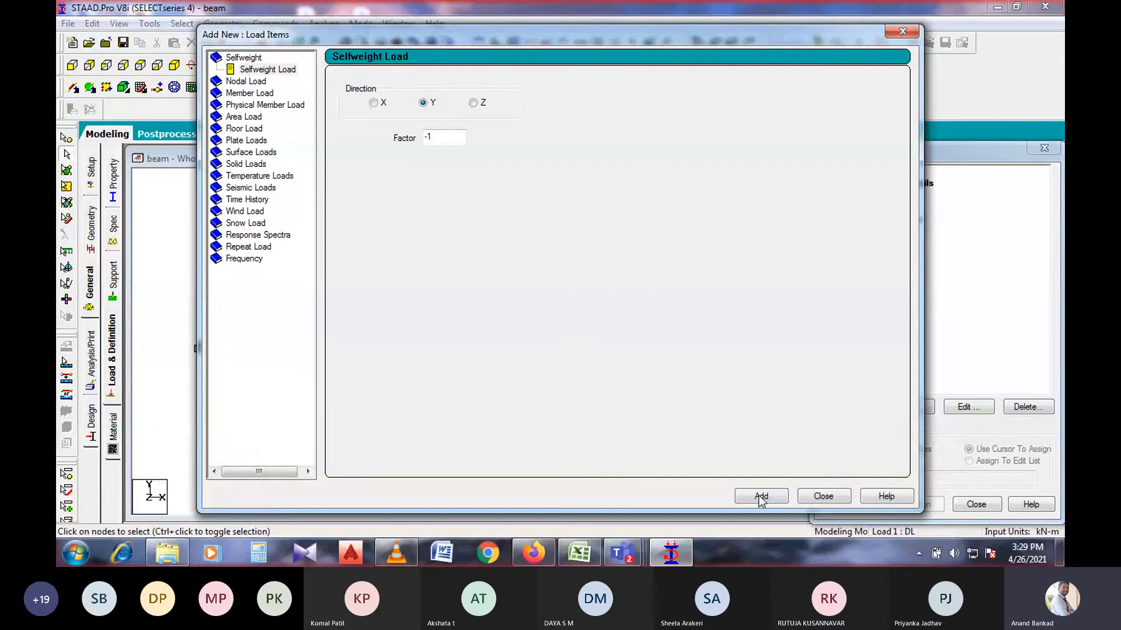
click(761, 497)
click(823, 495)
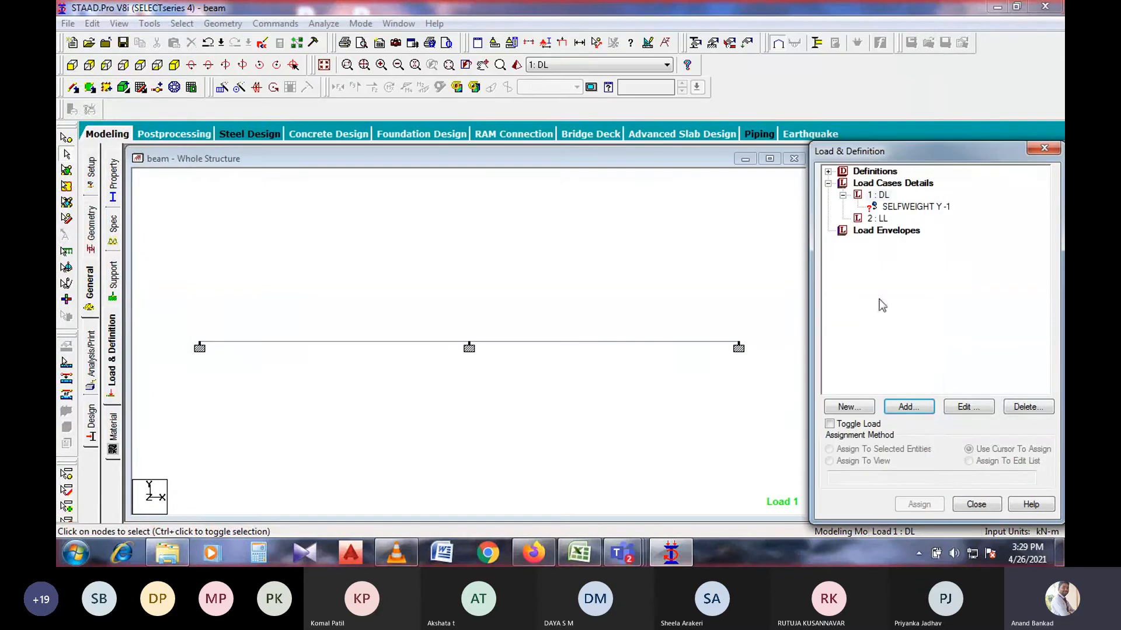
- Add a uniform member force of -10 kN/m in the GY direction to load case 2, LL
click(878, 220)
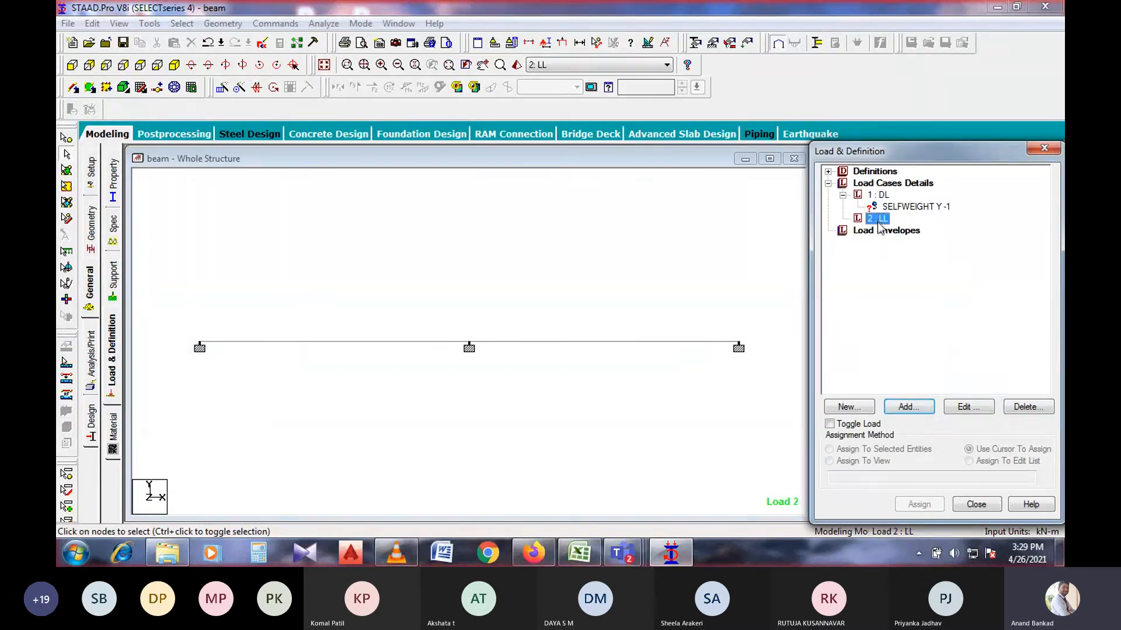
click(904, 405)
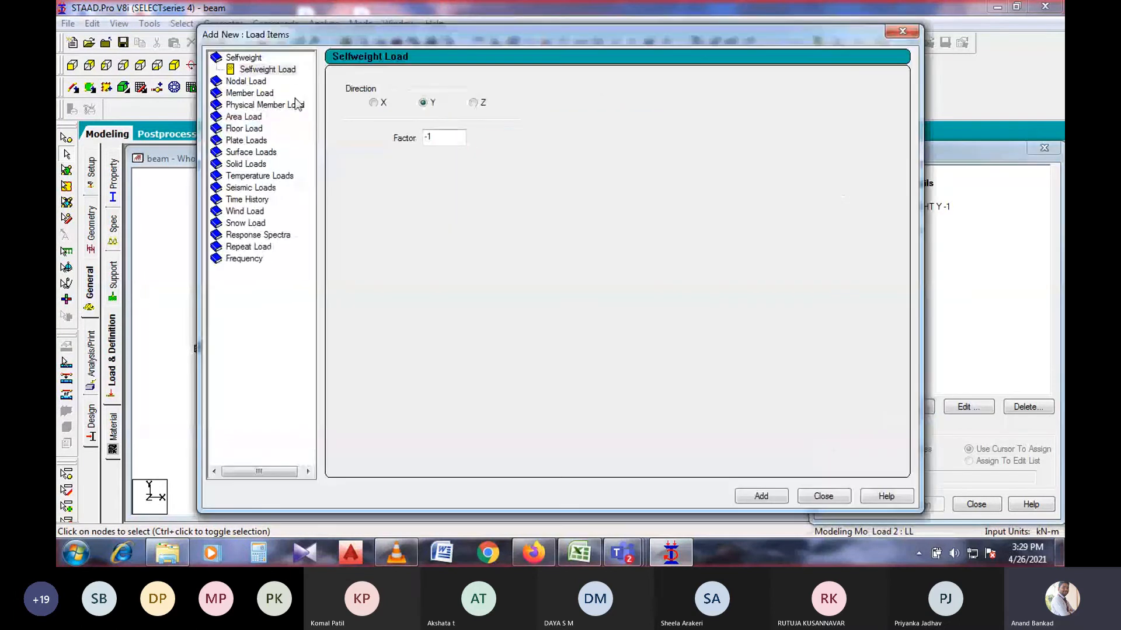
click(263, 93)
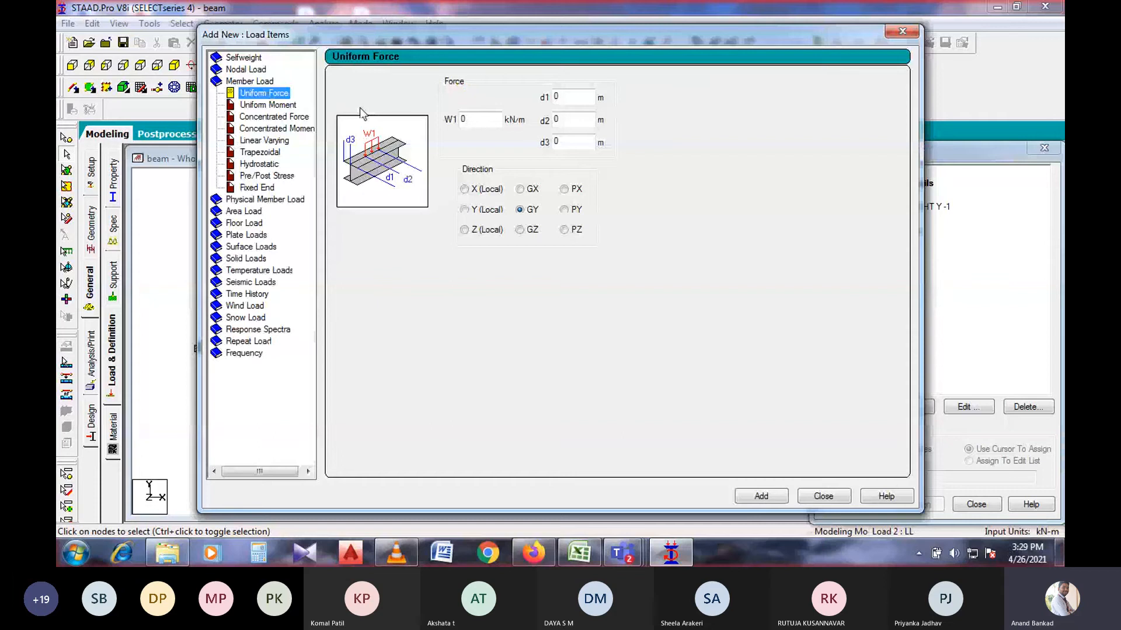
key(Tab)
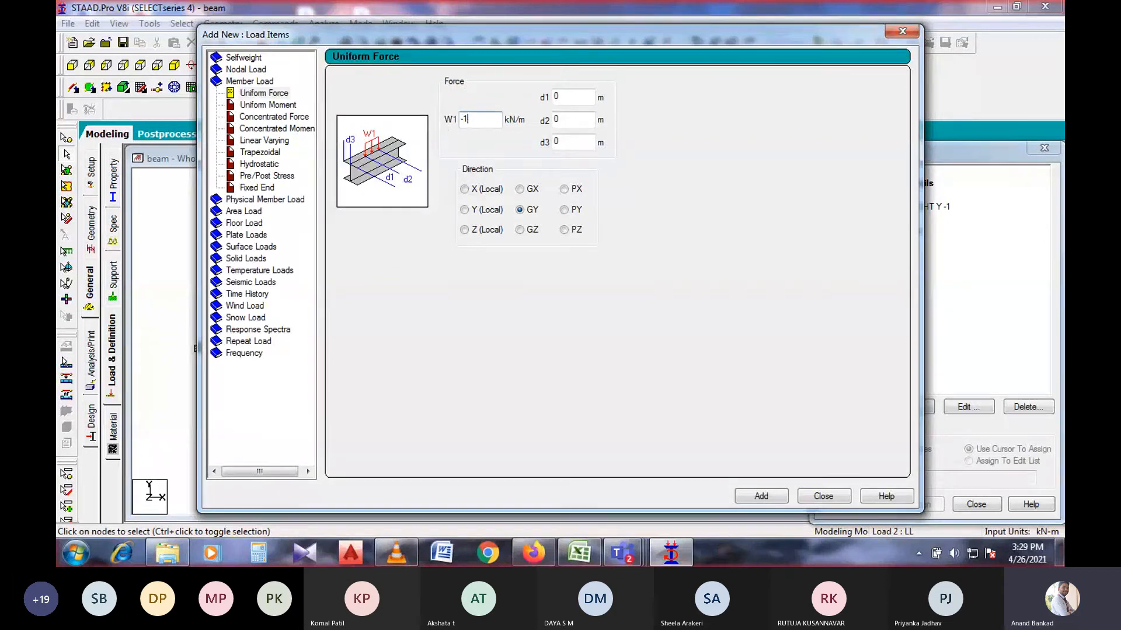
text(-10)
click(771, 495)
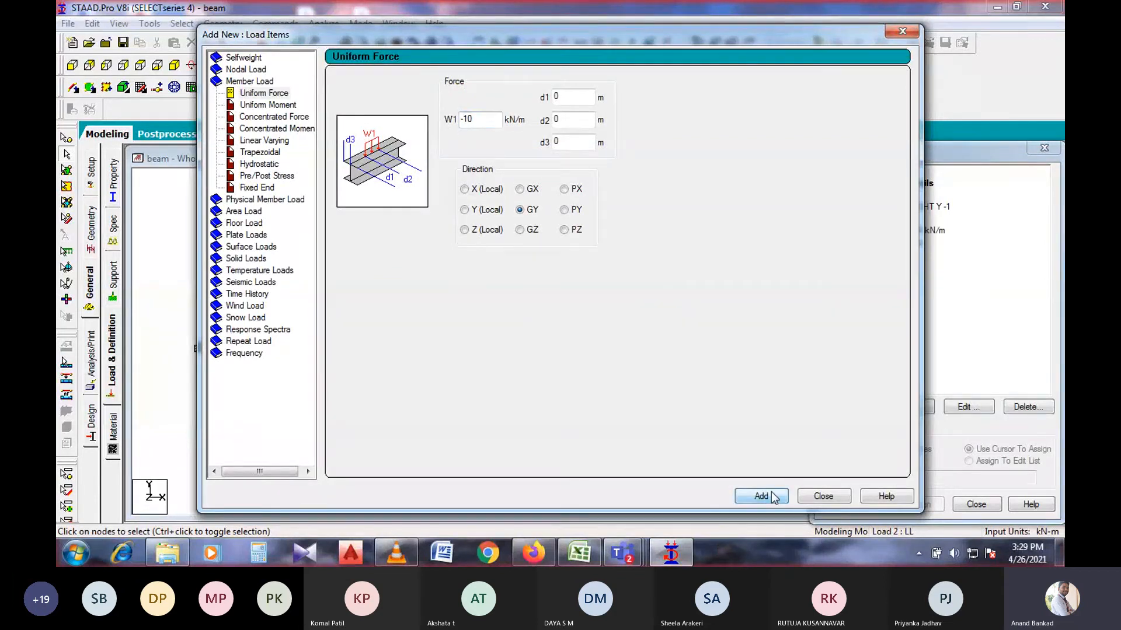
- Add a second uniform member force of -15 kN/m in GY to load case LL and finish adding load items
click(489, 121)
key(BackSpace)
click(761, 496)
click(822, 496)
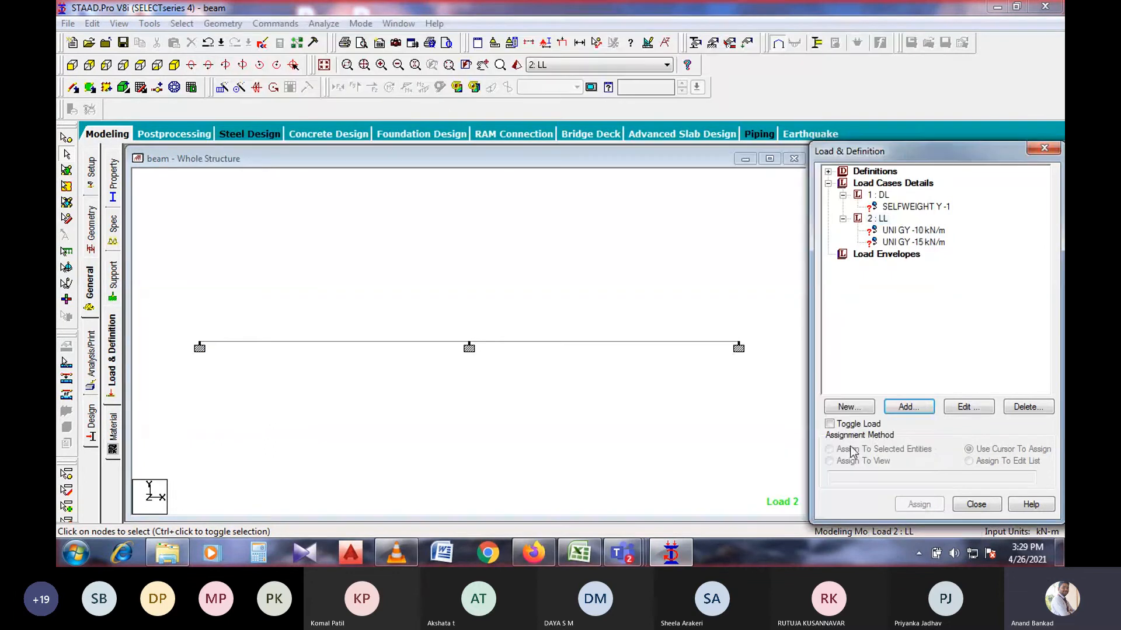
double_click(924, 337)
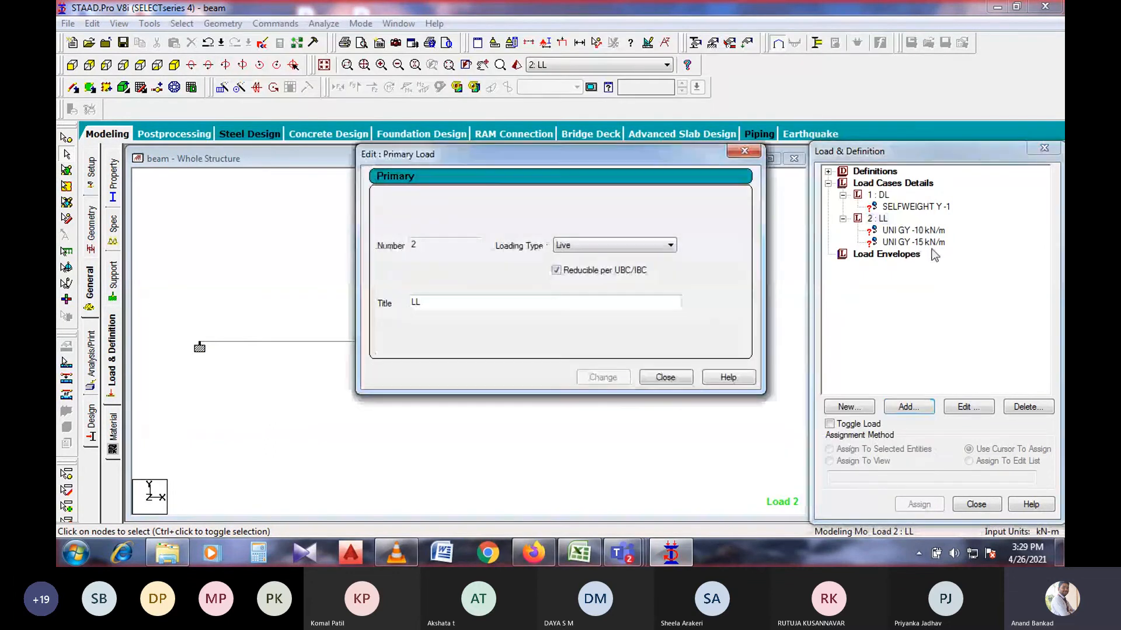
click(665, 378)
- Assign the SELFWEIGHT Y -1 load of case DL to the whole view
click(899, 208)
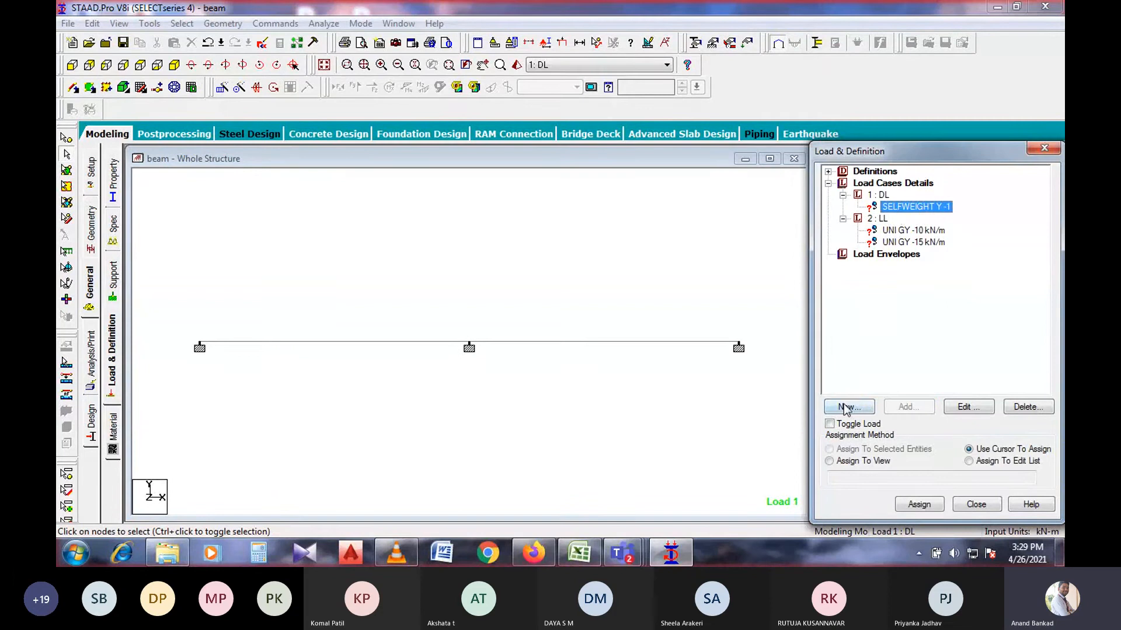
click(861, 461)
click(921, 505)
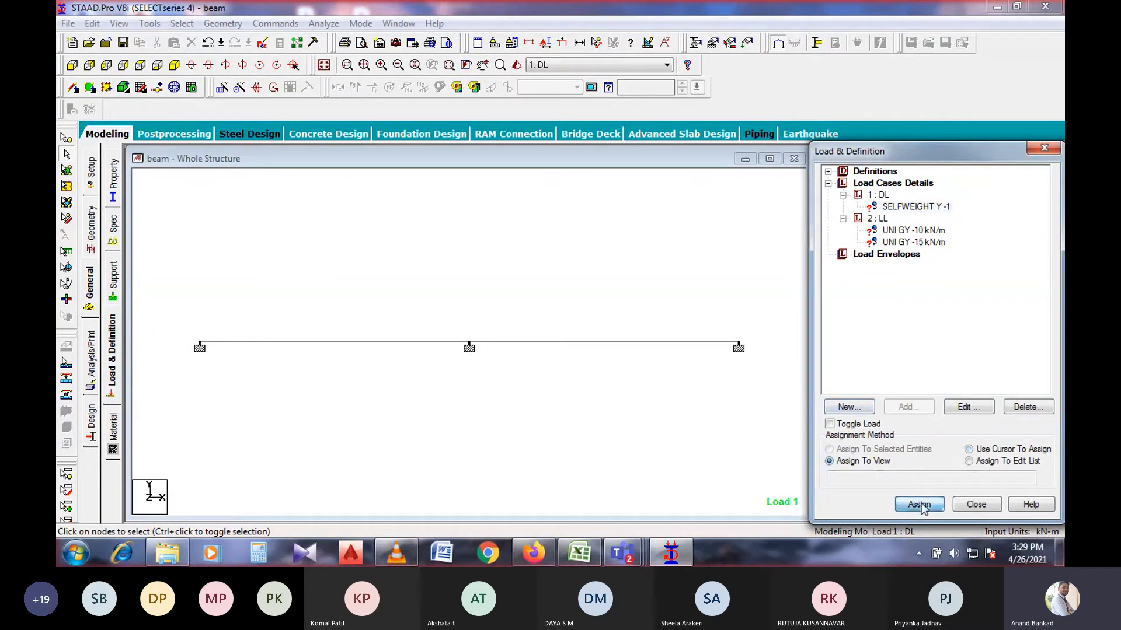
click(951, 373)
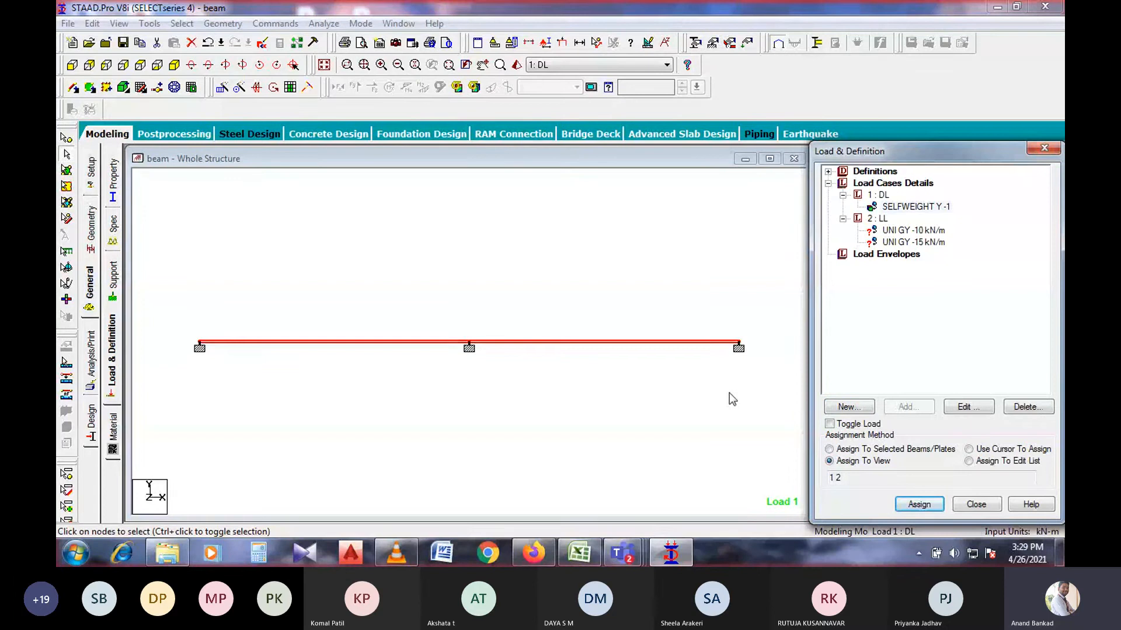
click(885, 293)
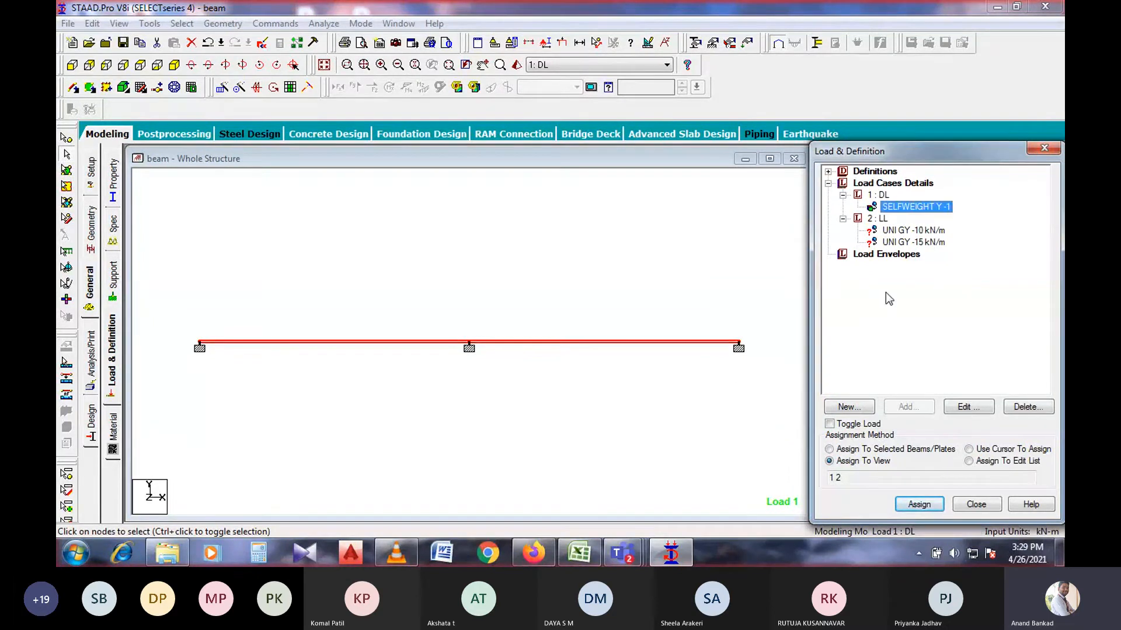
- Assign the -10 kN/m uniform live load to the beam's left span only and reduce the scale of the displayed load
click(917, 231)
click(749, 290)
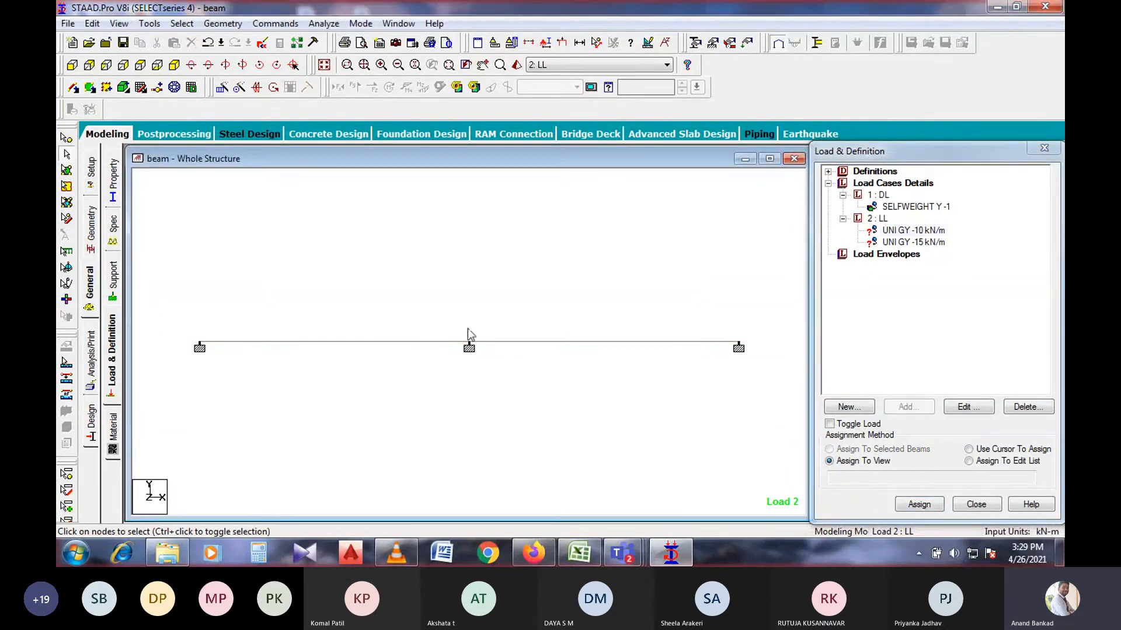
click(417, 341)
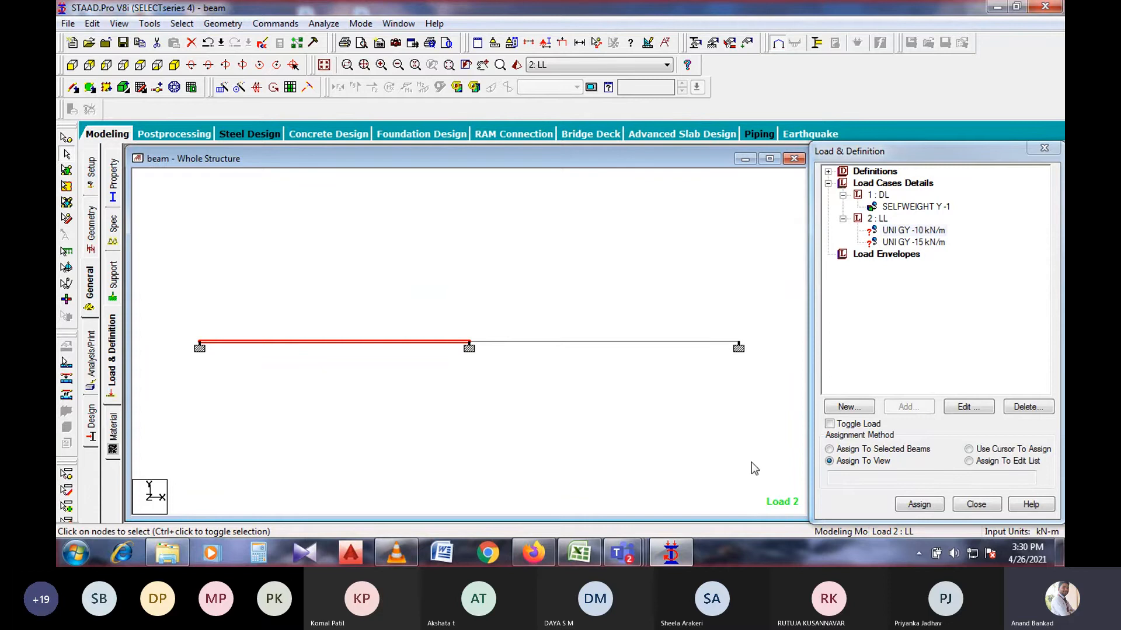
click(883, 450)
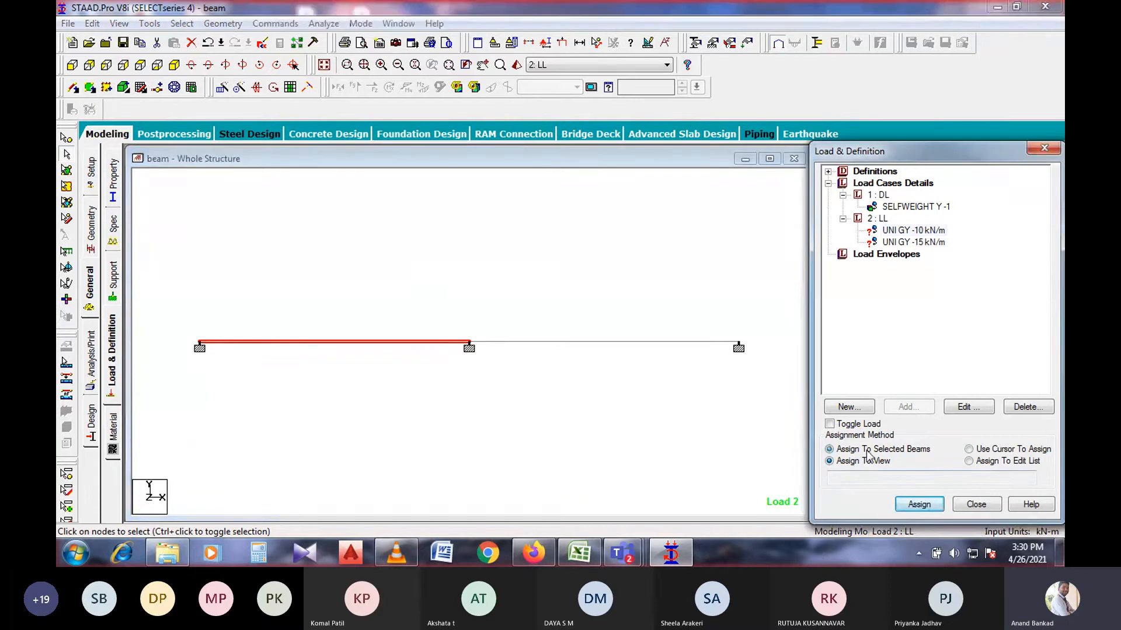
click(919, 504)
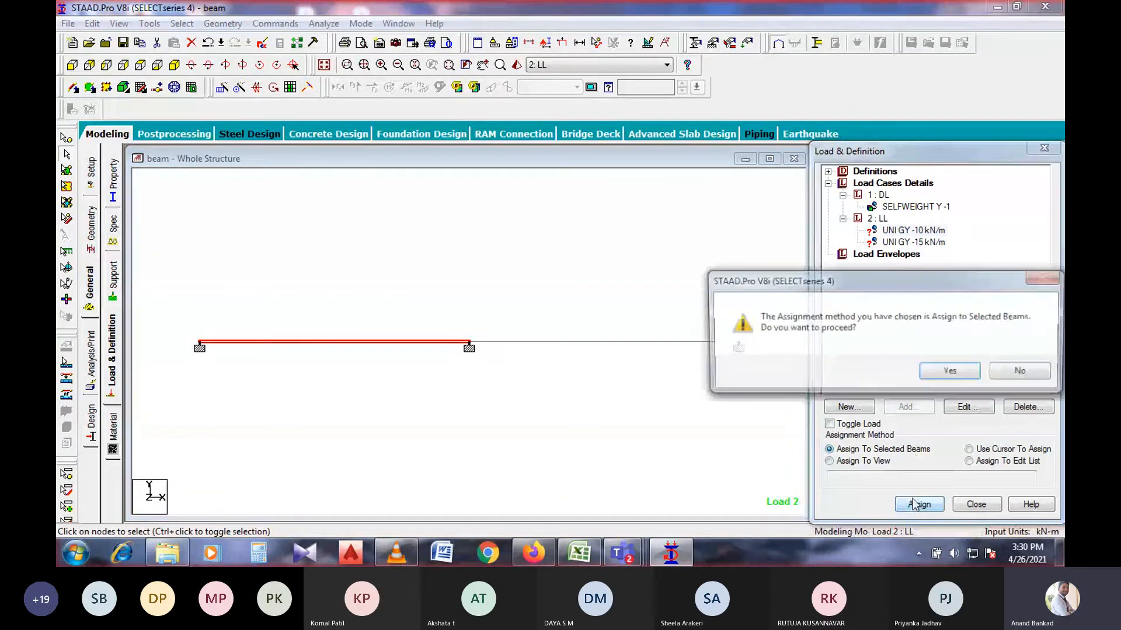
click(952, 372)
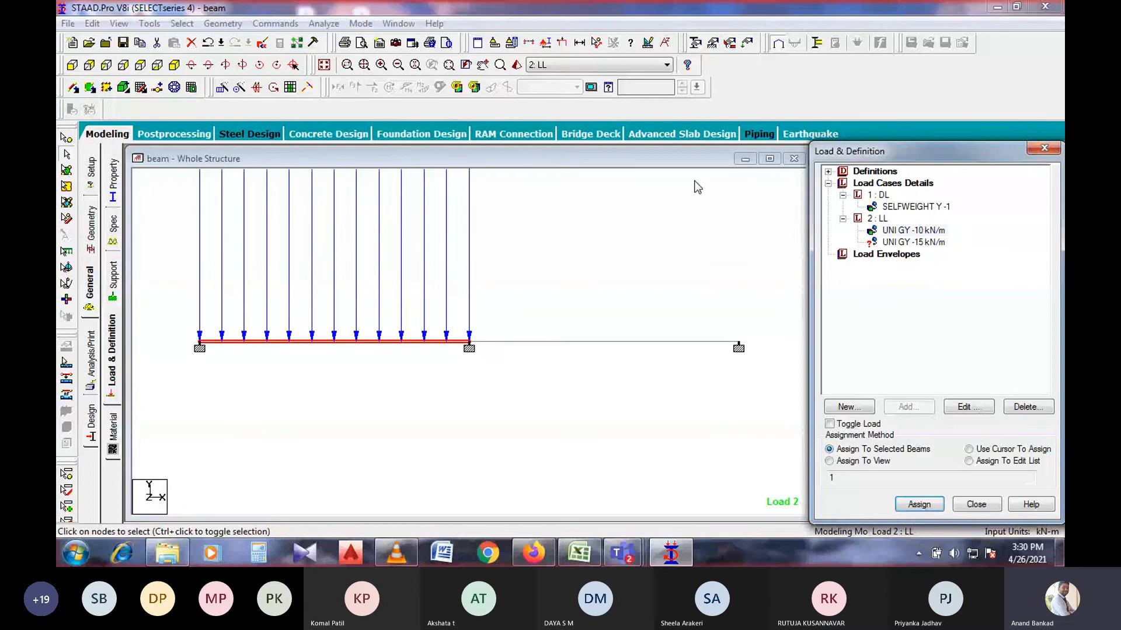
click(564, 48)
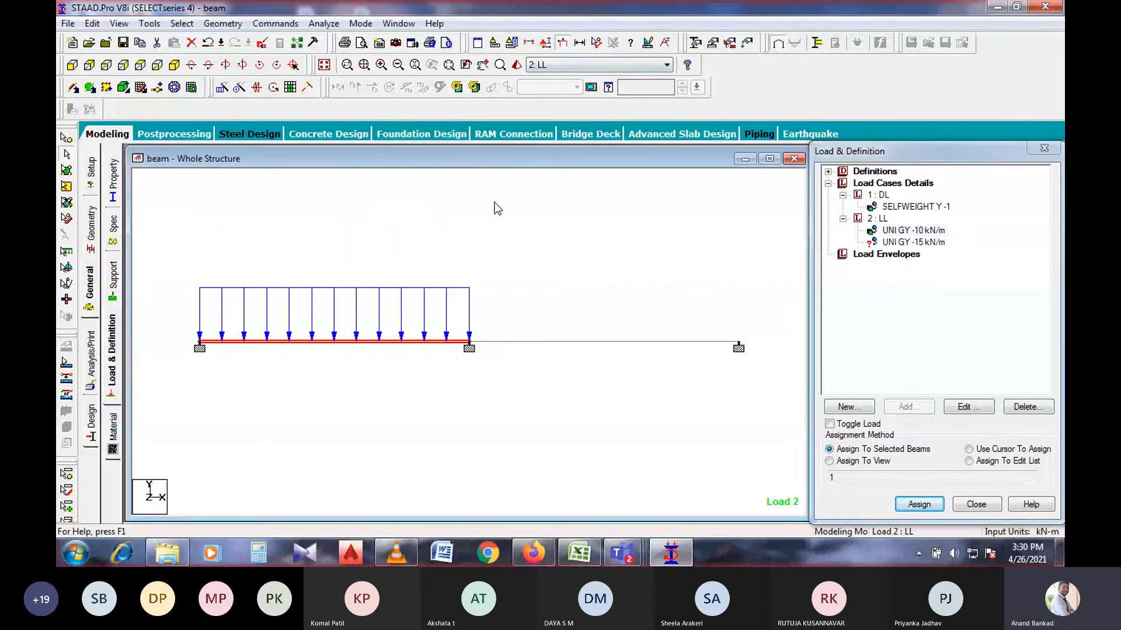
click(582, 240)
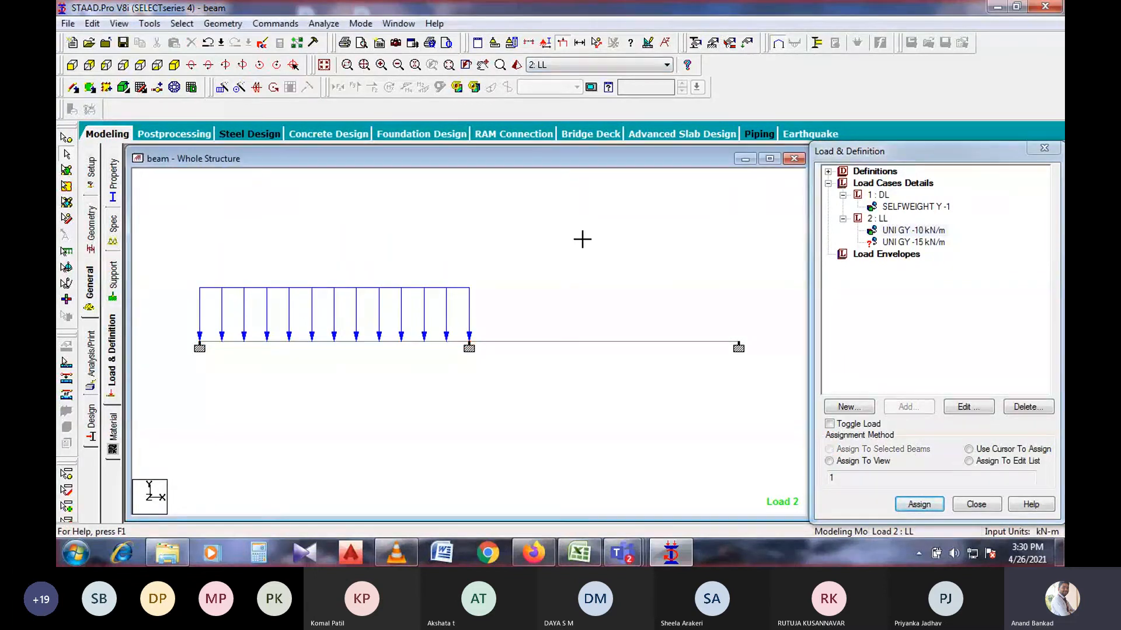
- Assign the -15 kN/m uniform live load to the beam's right span only, using the selected-beams assignment method
click(887, 244)
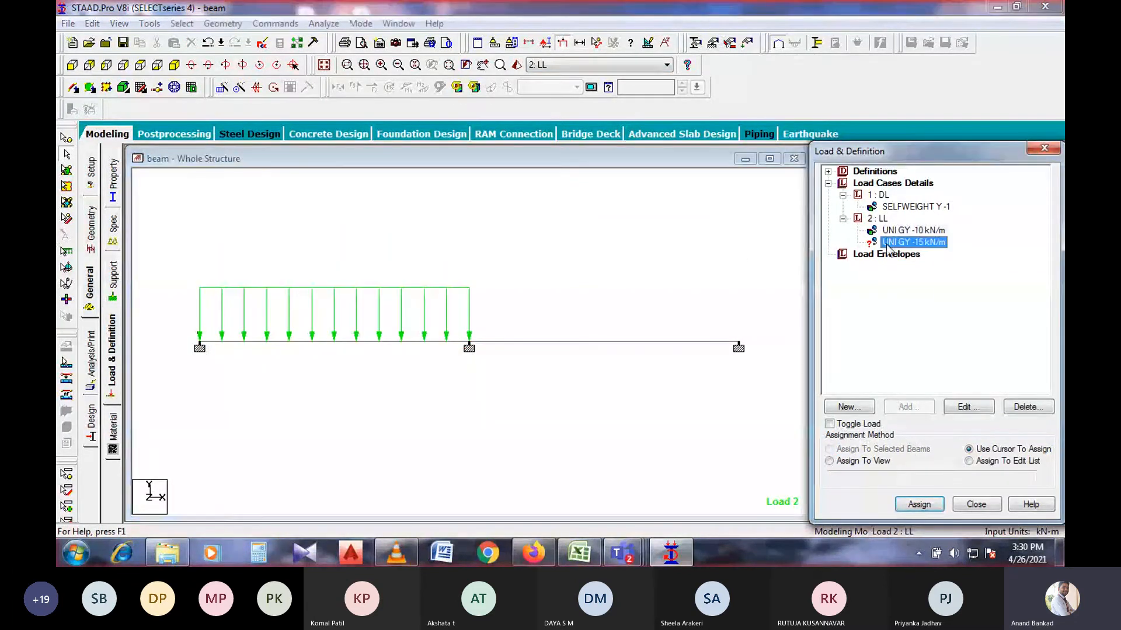
click(646, 341)
click(879, 454)
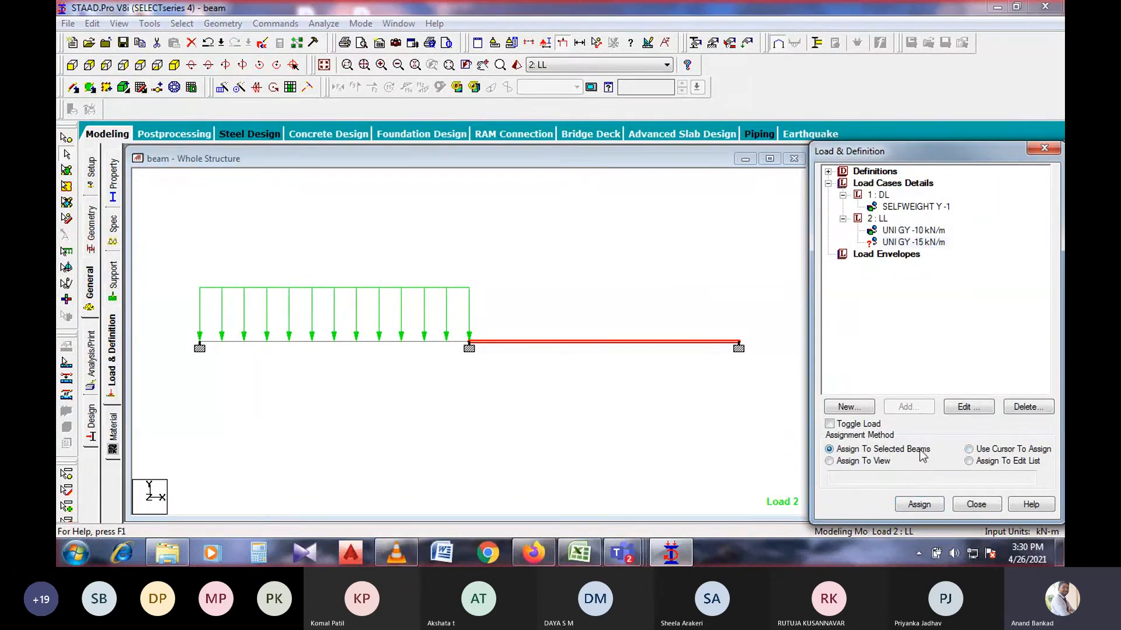
click(919, 504)
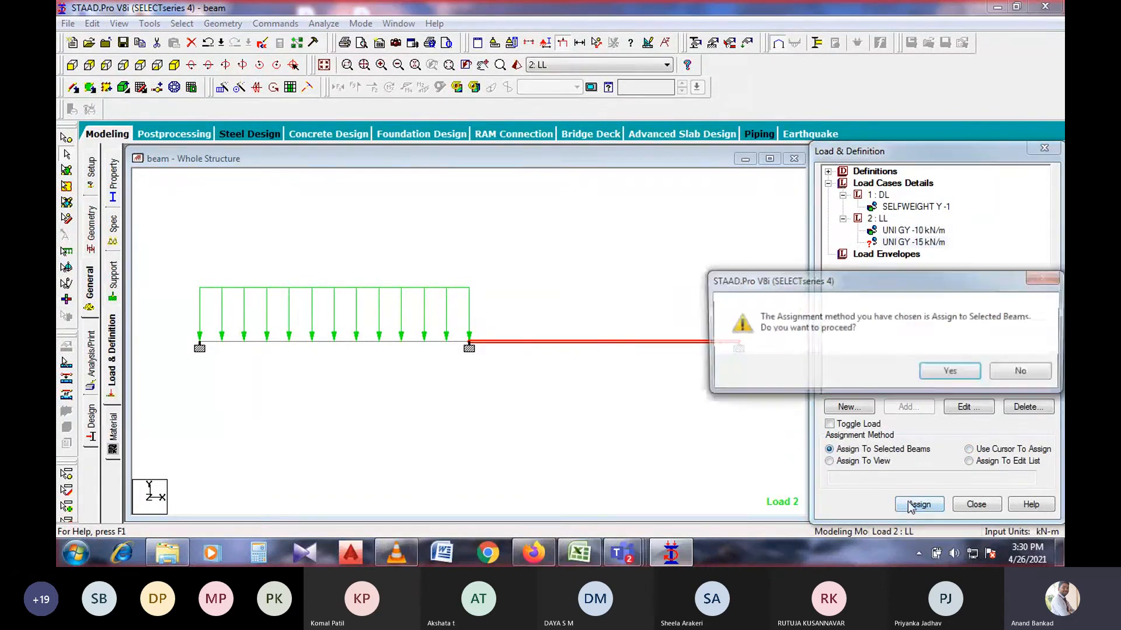
click(949, 373)
click(761, 426)
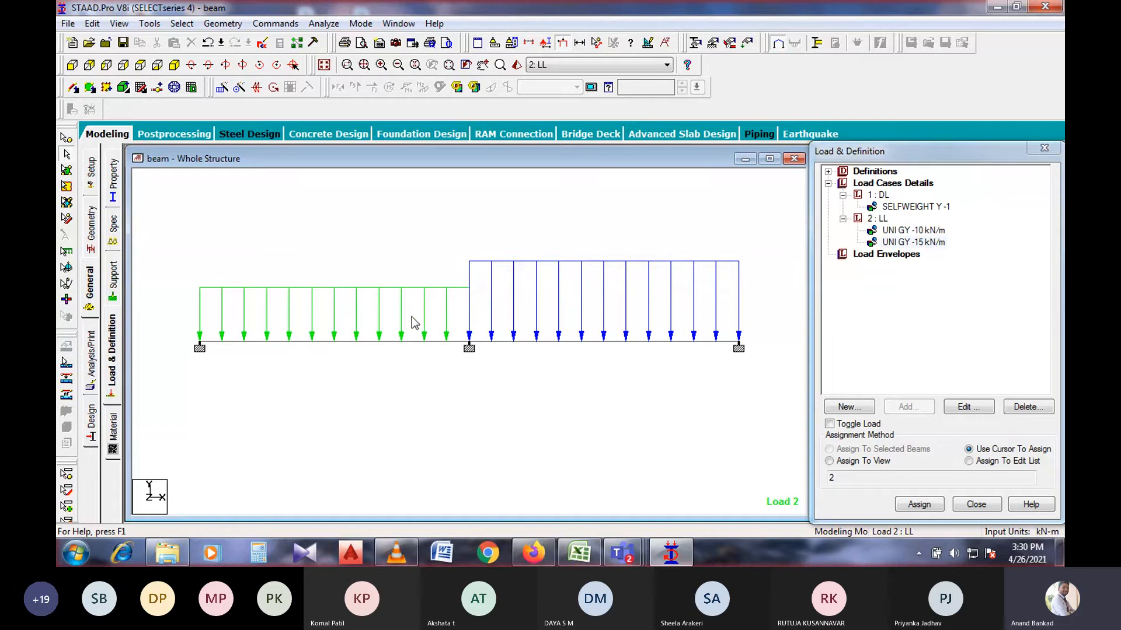
- Add a Perform Analysis command with the print option All
click(92, 359)
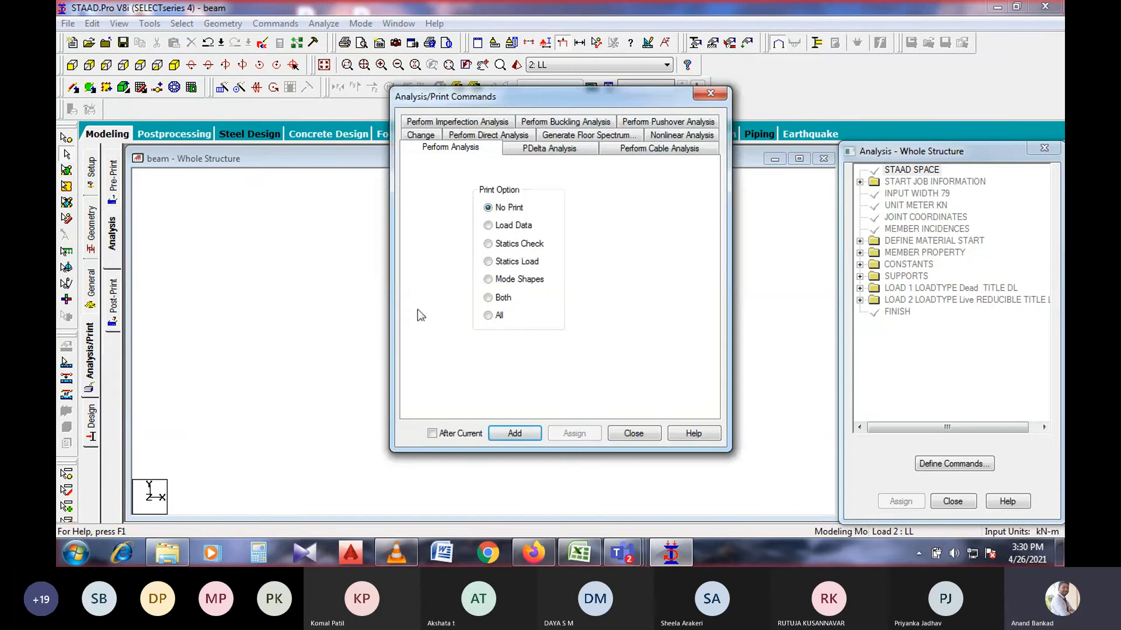
click(488, 316)
click(514, 433)
click(631, 433)
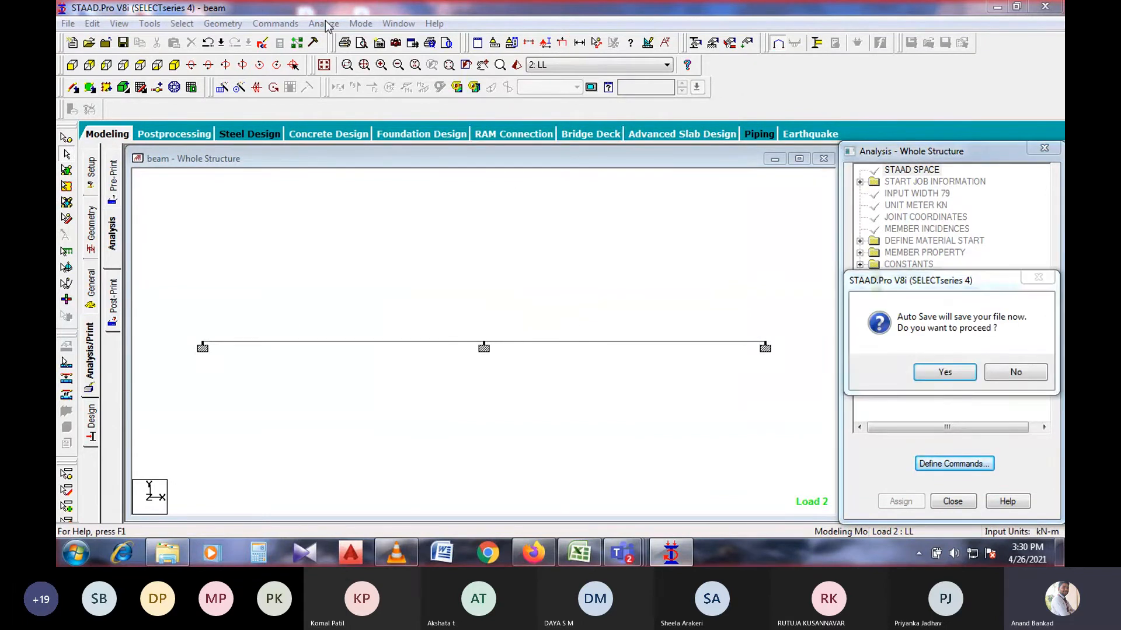
- Save the beam file when asked and run the analysis
key(Return)
key(Return)
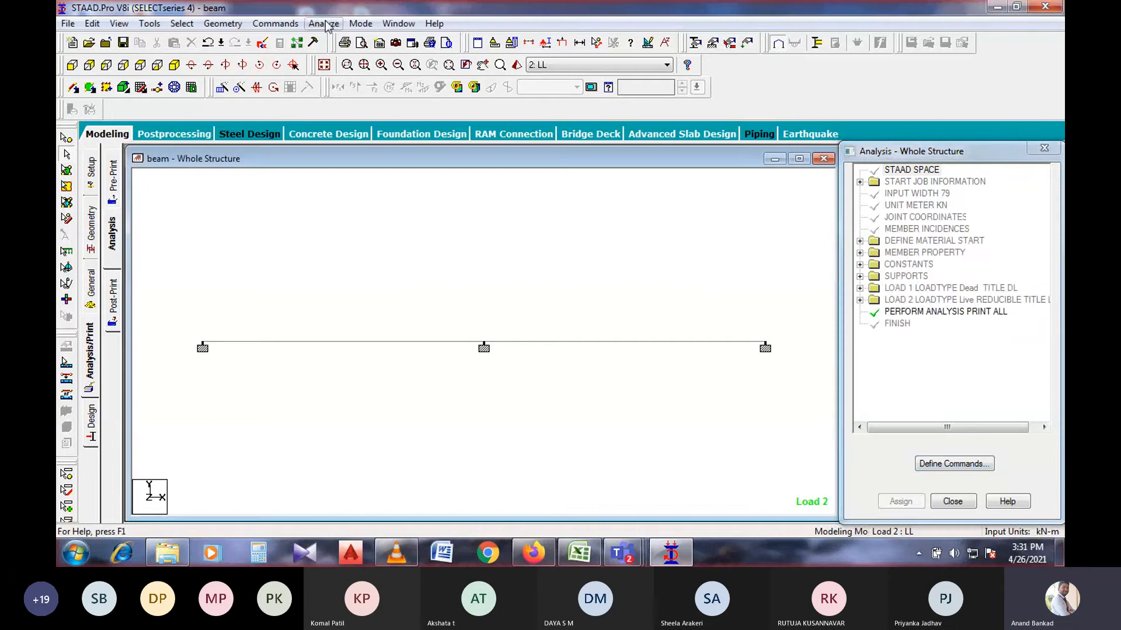
click(328, 27)
click(335, 39)
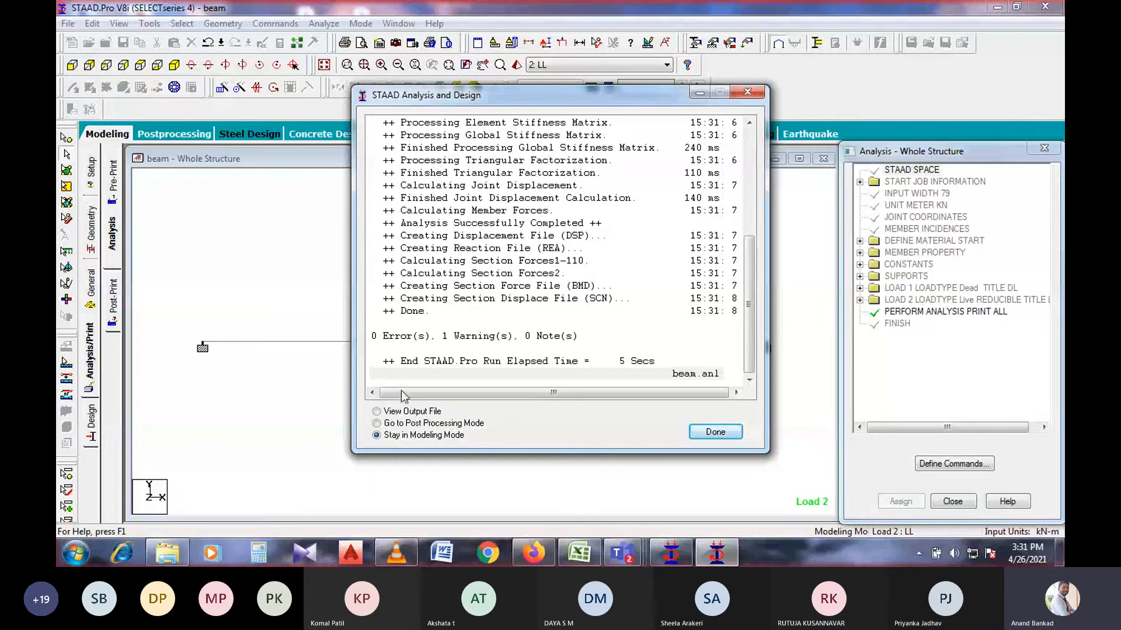
- Go to post processing mode with load cases DL and LL selected for the results, and maximize the whole-structure view
click(395, 424)
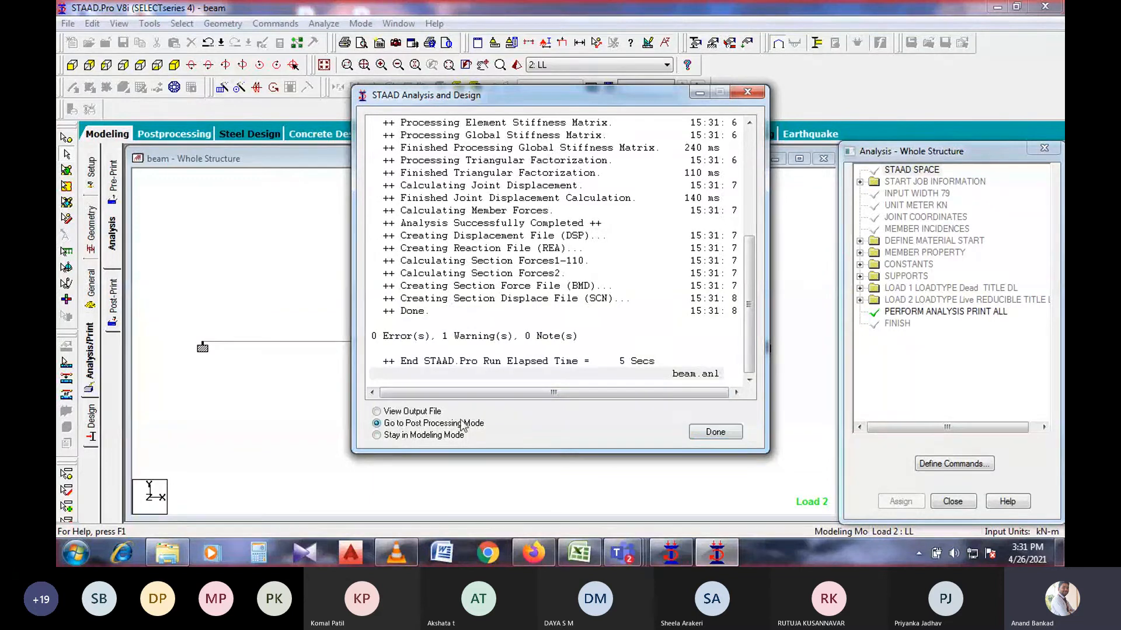
click(714, 433)
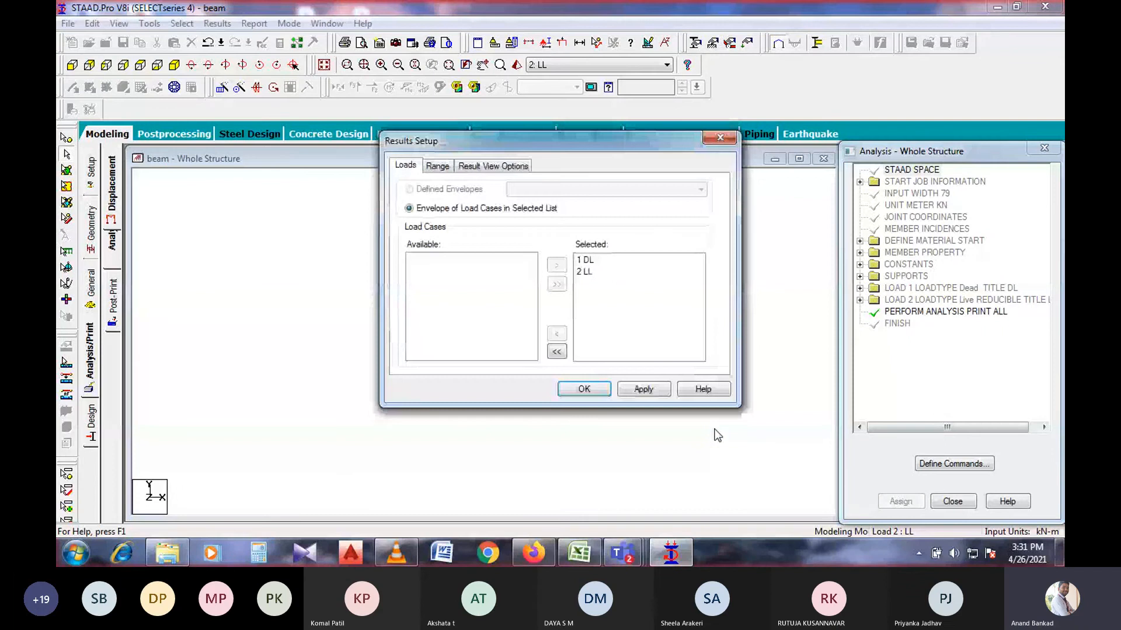
click(587, 389)
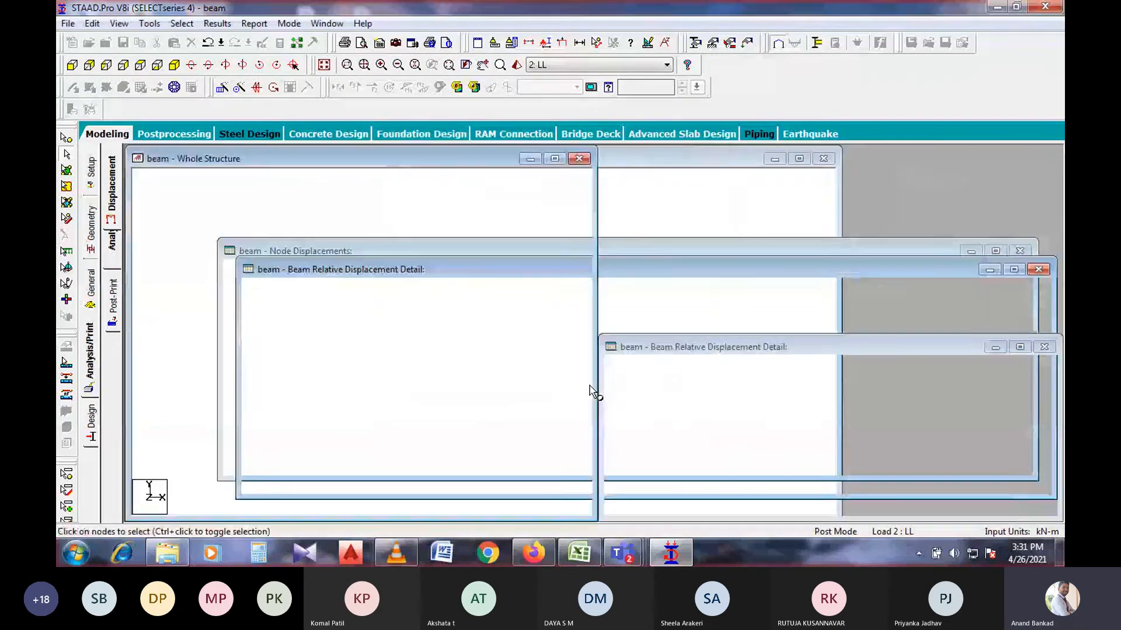
click(554, 158)
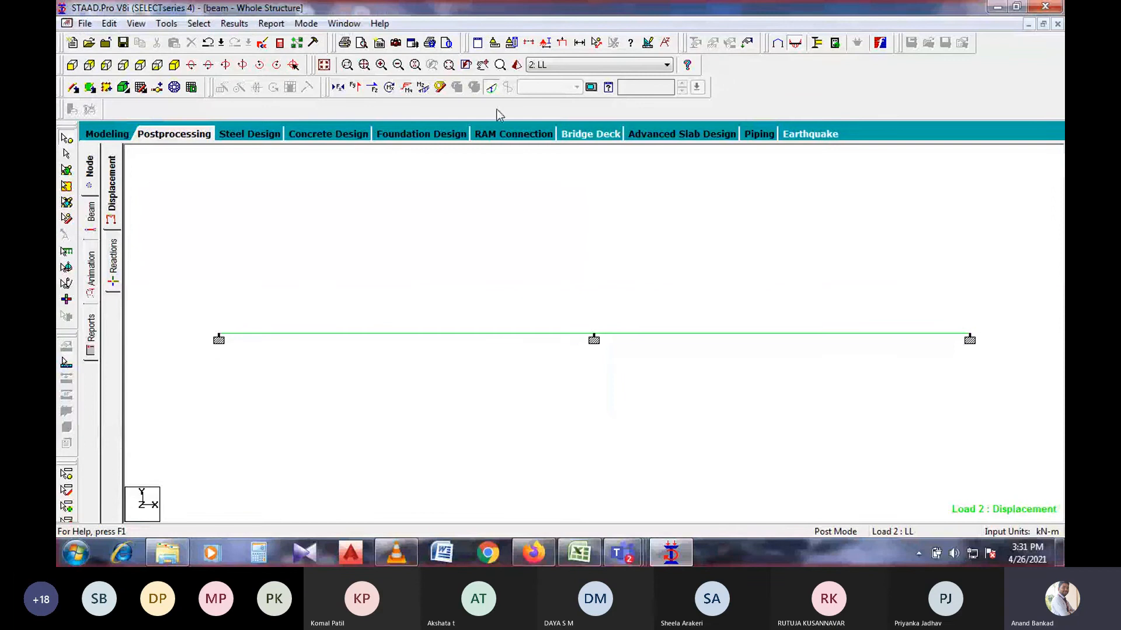
- Show the Bending Z diagram for load case LL and annotate the beam results with maximum bending and shear end values
click(423, 87)
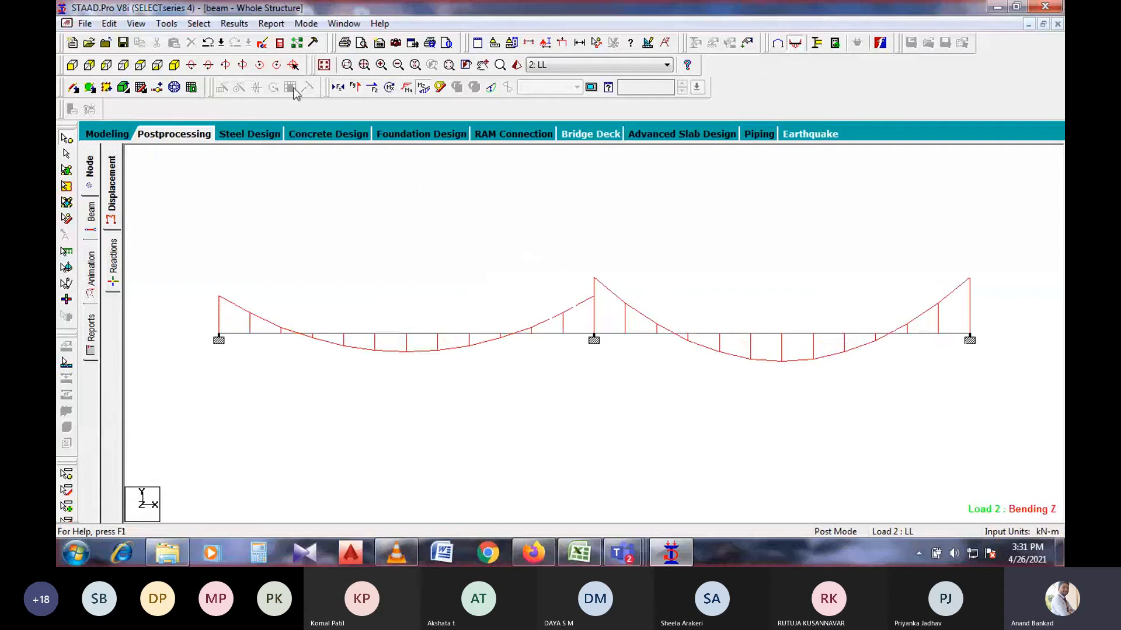
click(236, 24)
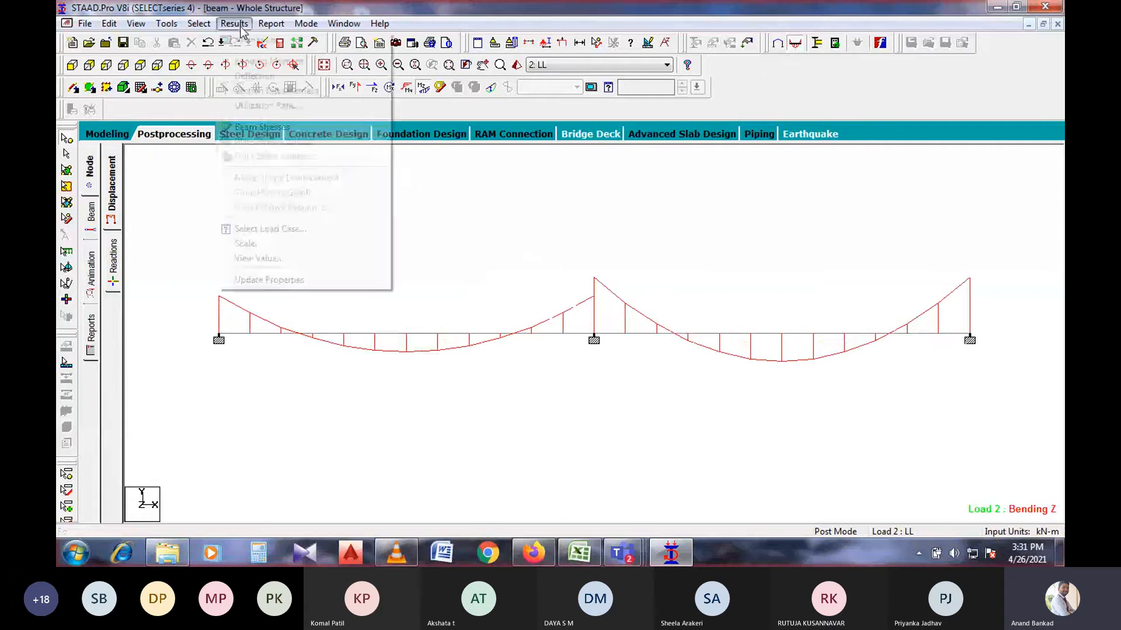
click(272, 258)
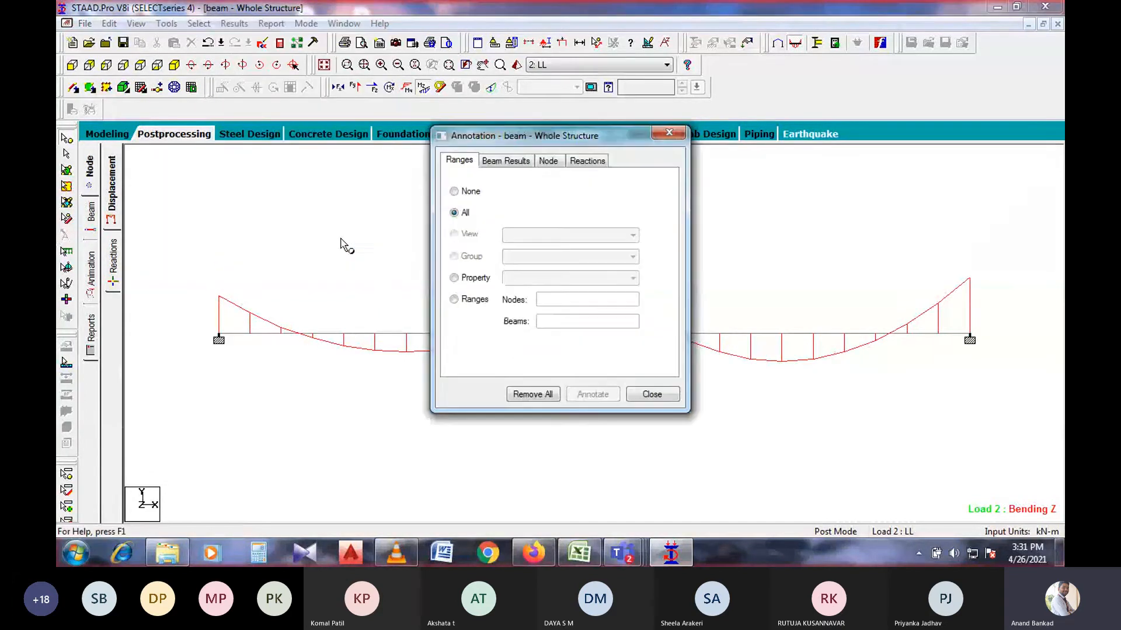
click(503, 161)
click(518, 196)
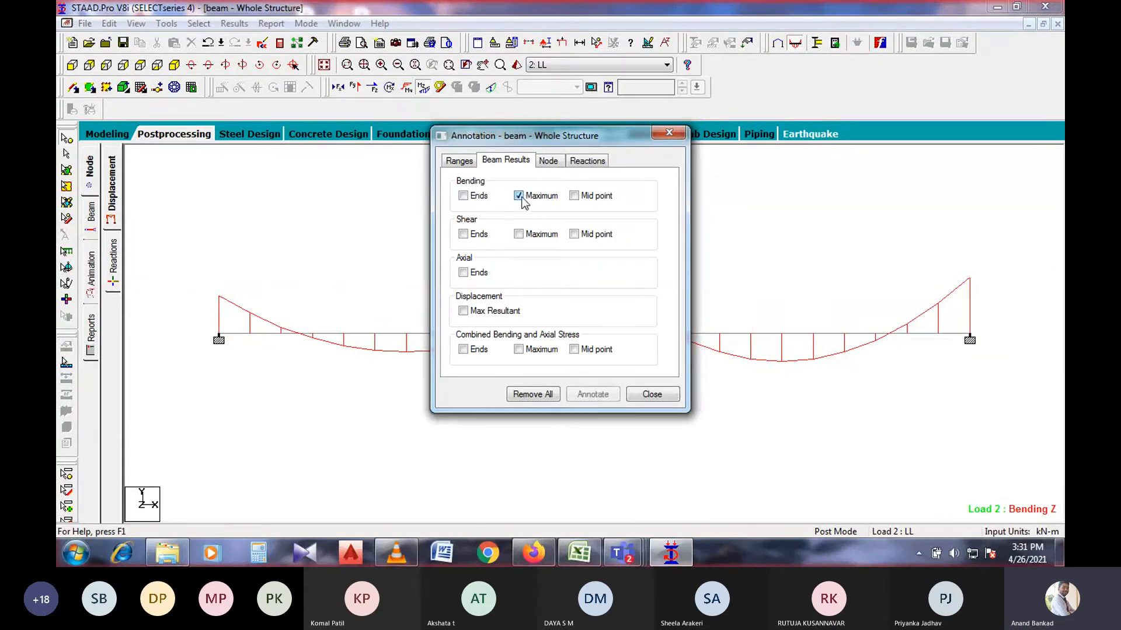
click(474, 235)
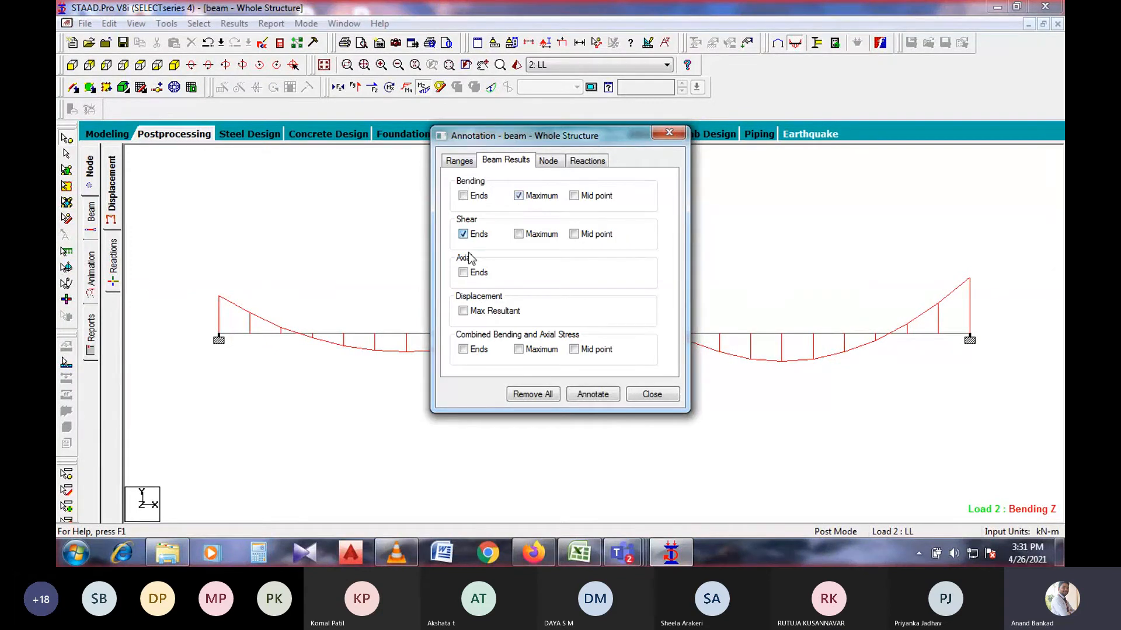
click(582, 393)
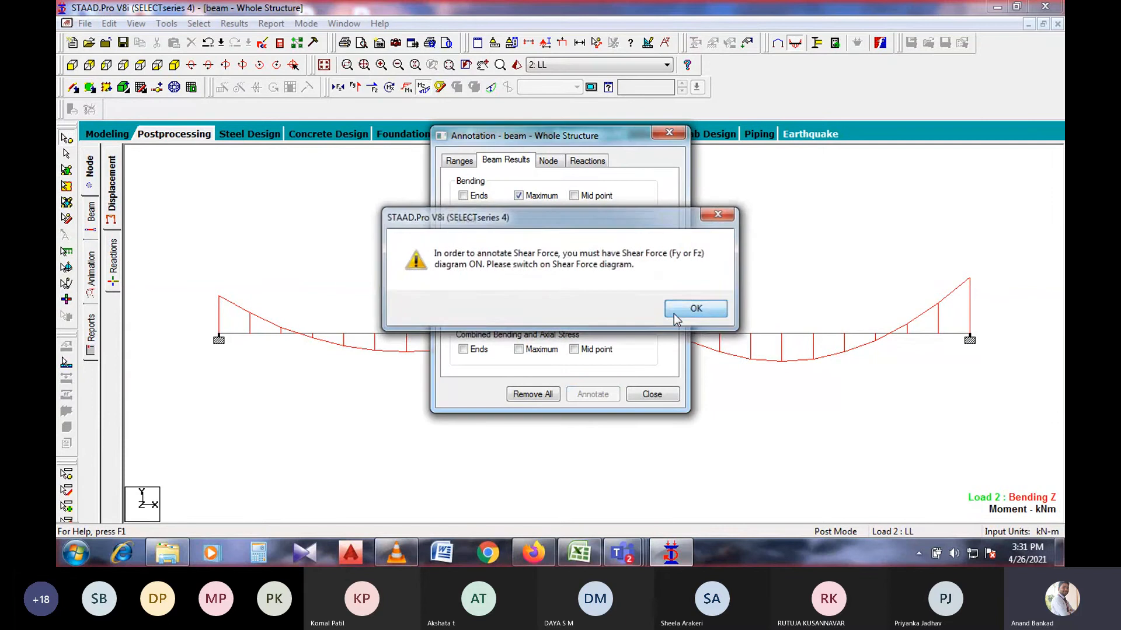
click(710, 307)
click(649, 395)
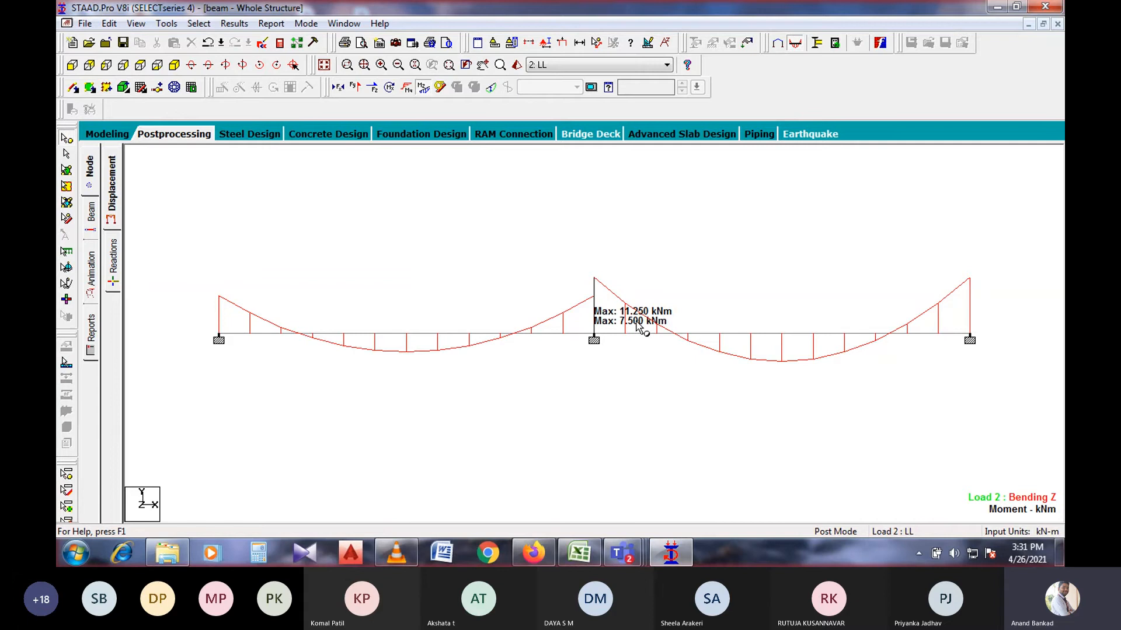
- Add bending end values to the beam result annotations, keeping the maximum bending and shear end options on
click(235, 23)
click(320, 259)
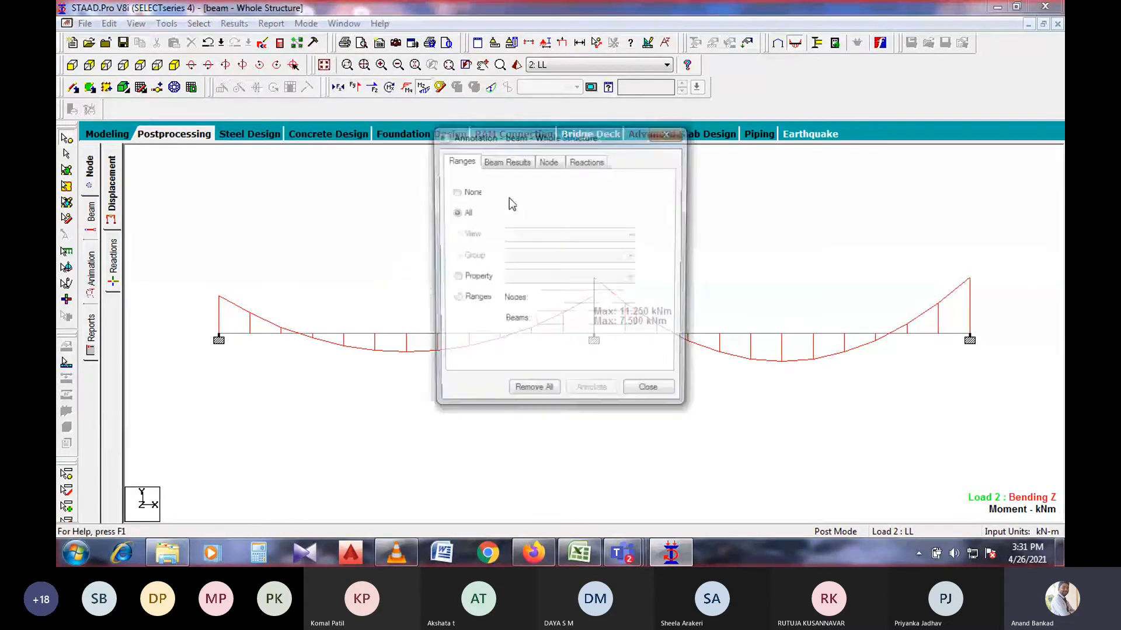
click(507, 162)
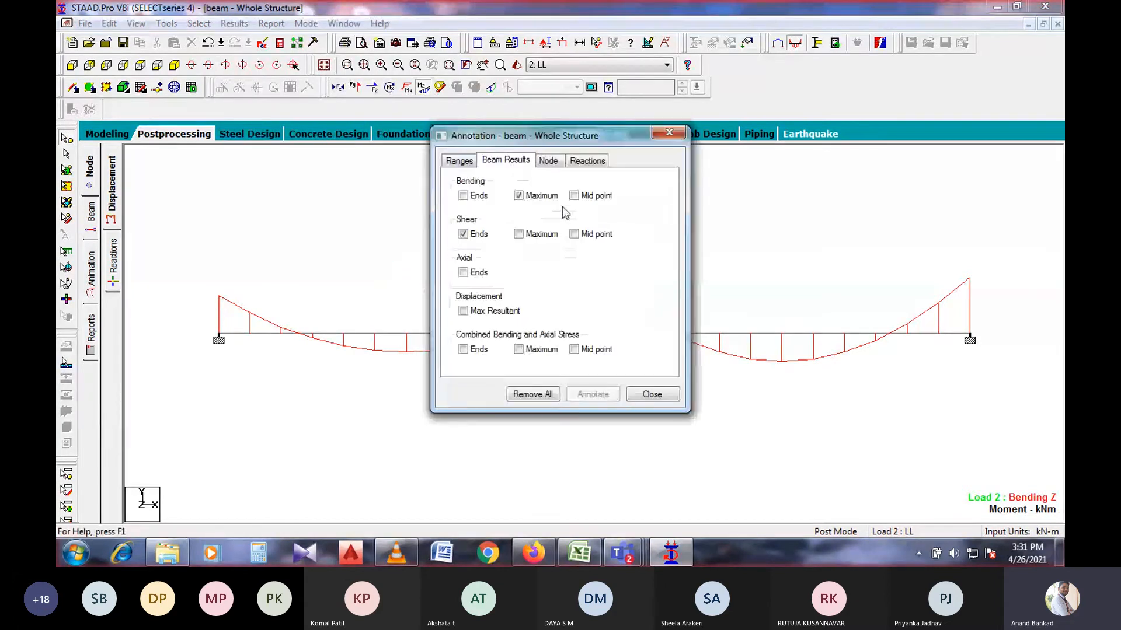
click(463, 195)
click(583, 394)
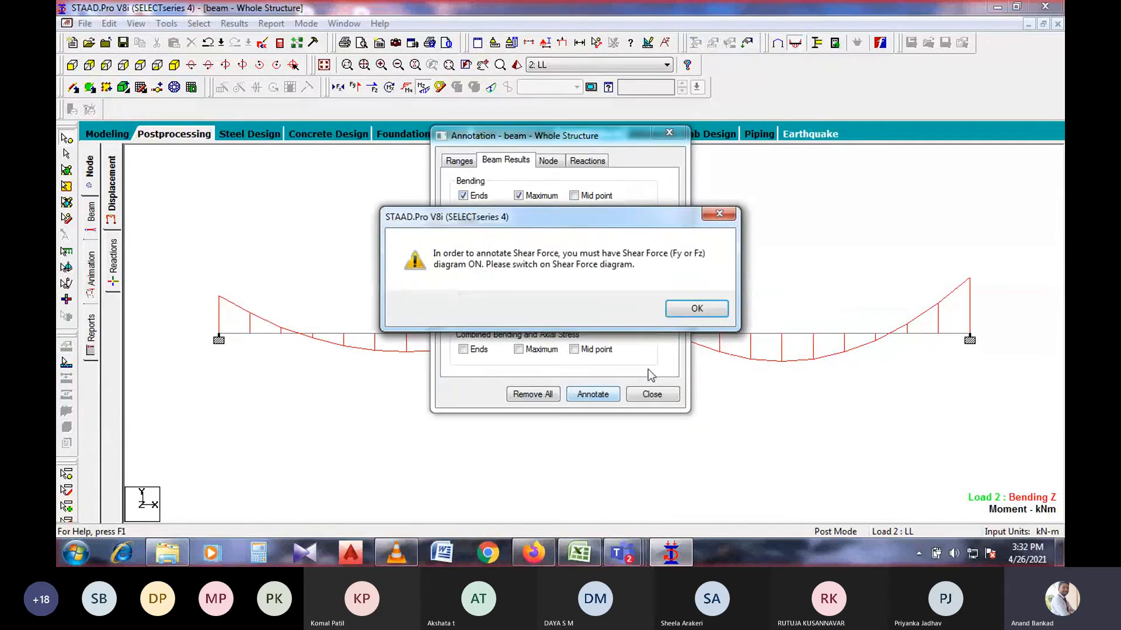
click(696, 308)
click(652, 394)
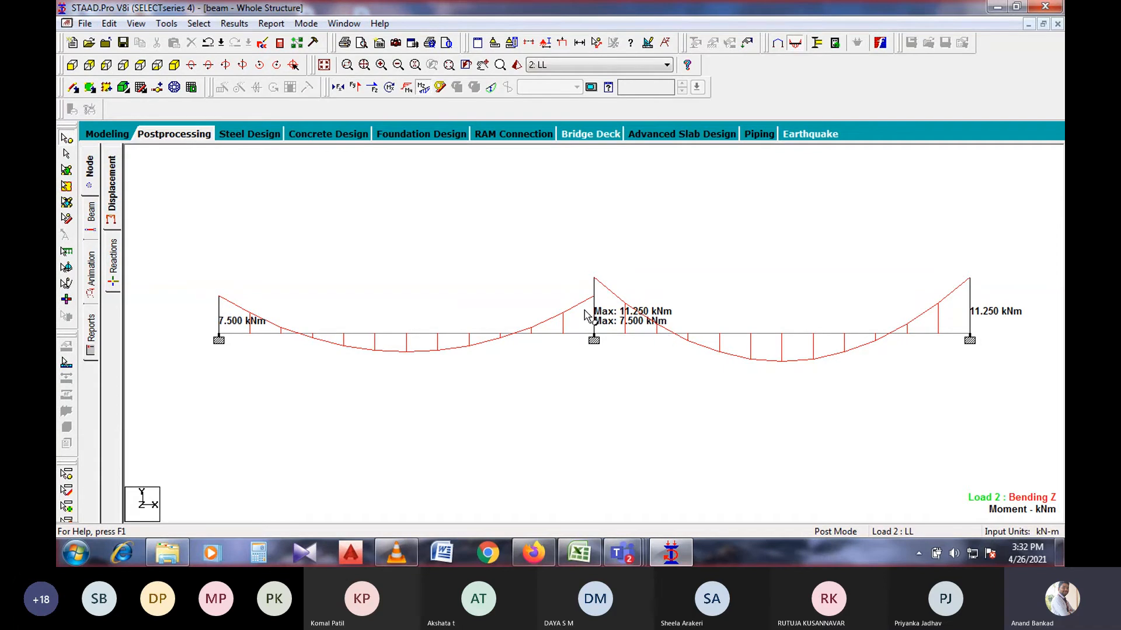
- Turn on the Shear Y diagram for load case LL and turn off the Bending Z diagram
click(356, 87)
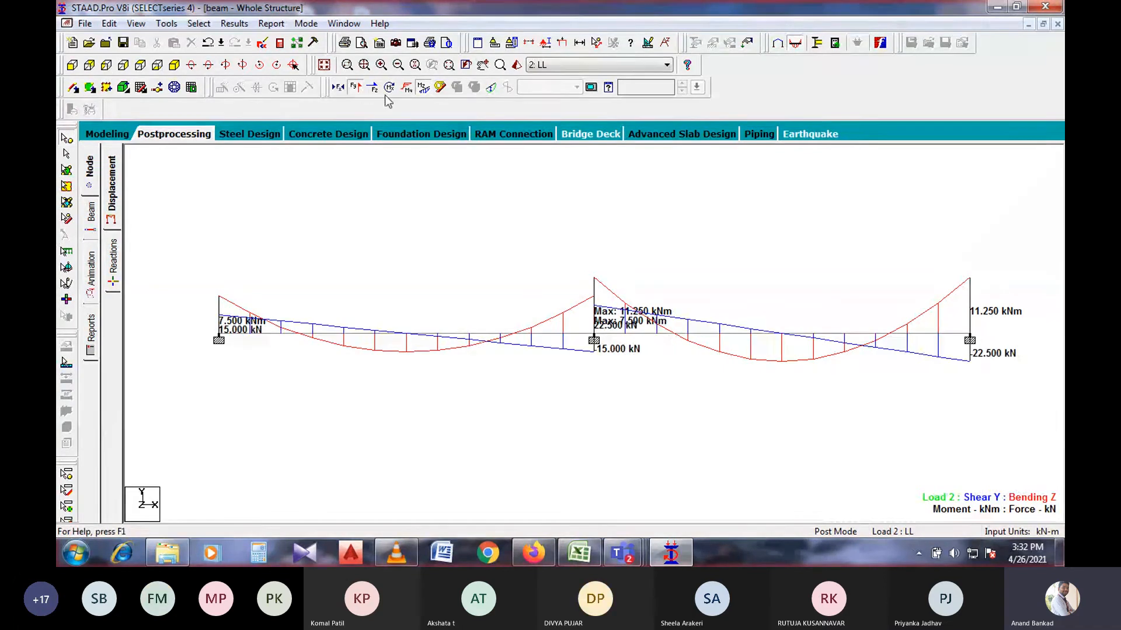
click(423, 88)
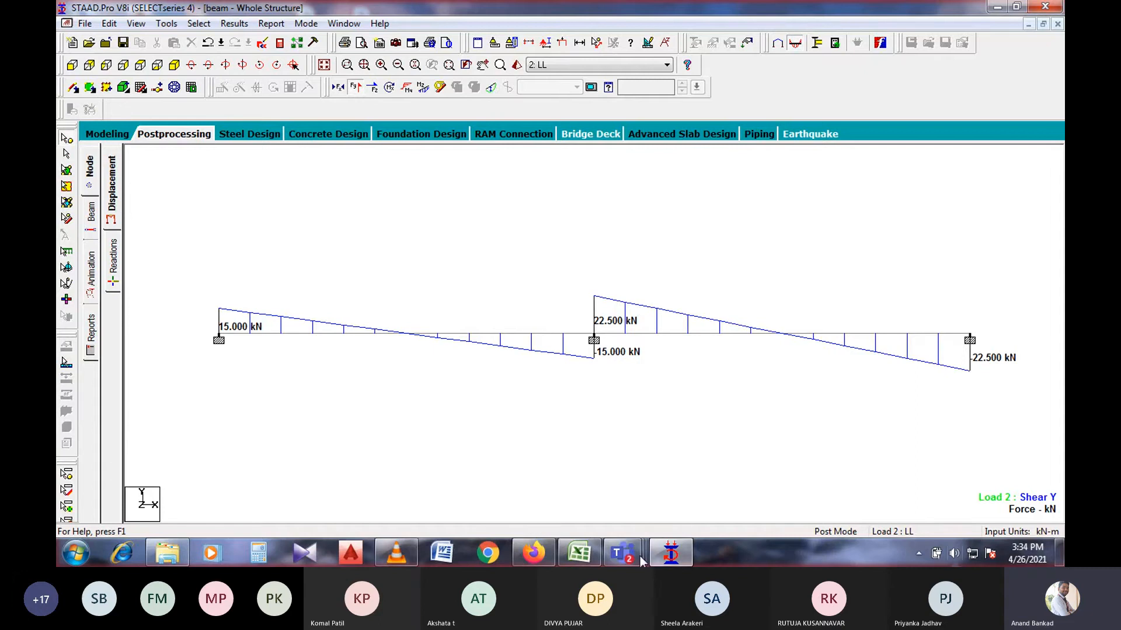
- Switch to the Teams meeting, look through its whole participant list, and return to STAAD.Pro
mouse_move(623, 549)
click(615, 472)
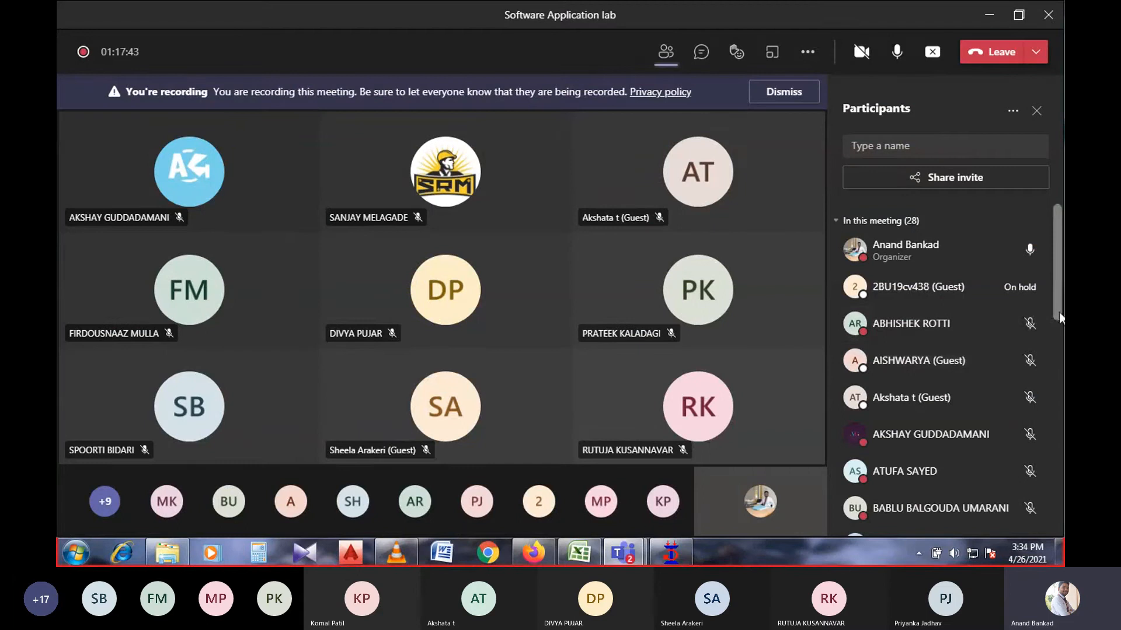
scroll(1057, 338, down, 1)
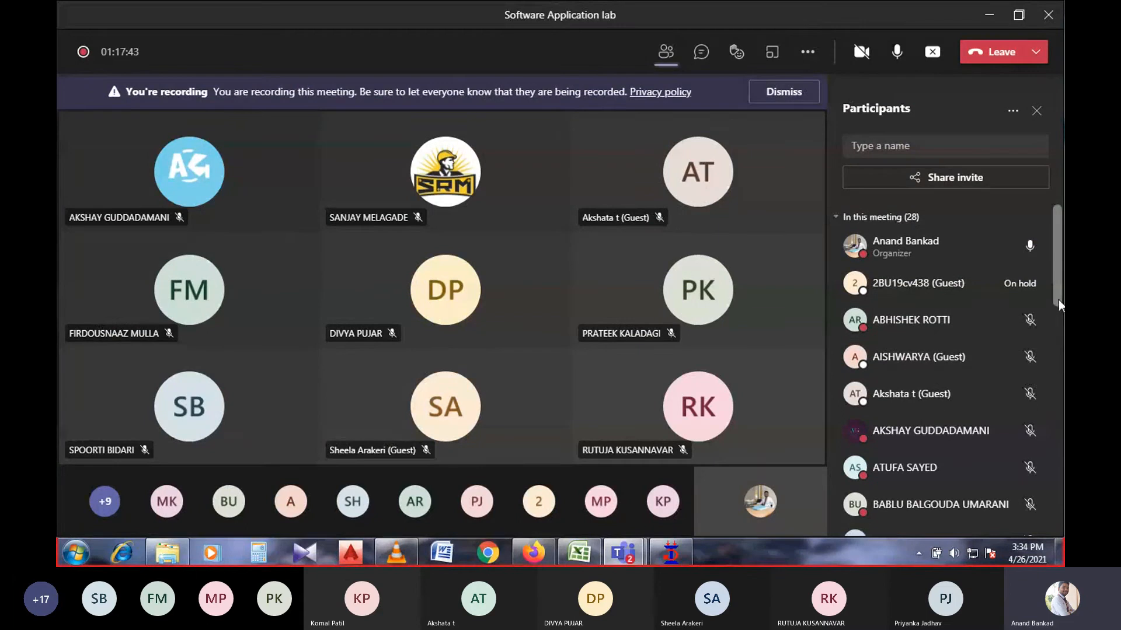
scroll(1042, 397, down, 3)
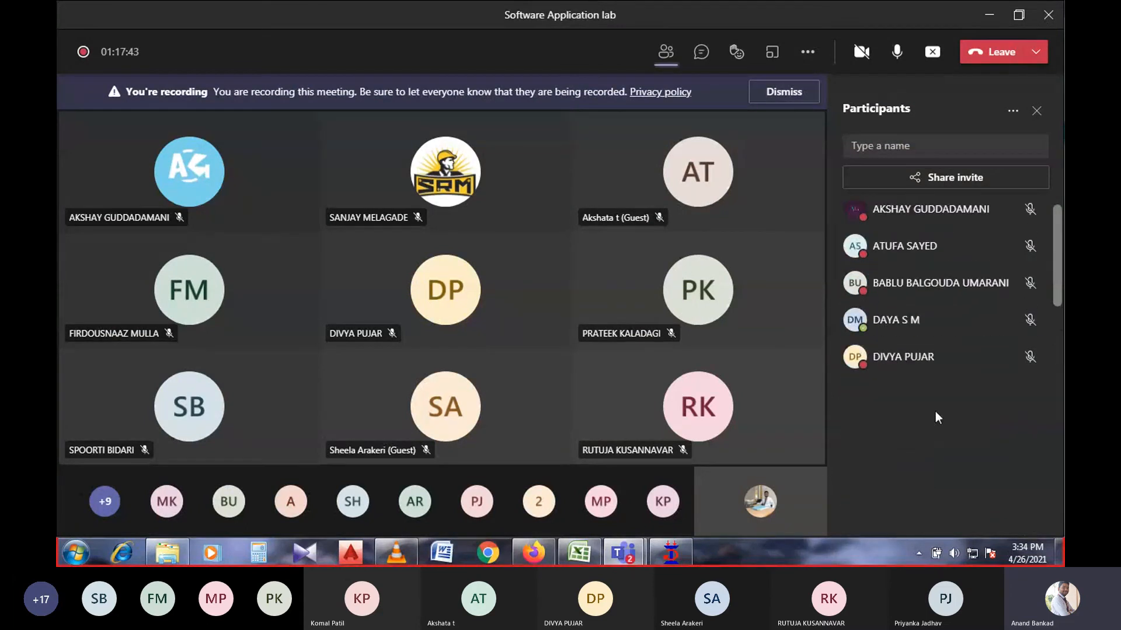
scroll(904, 402, down, 3)
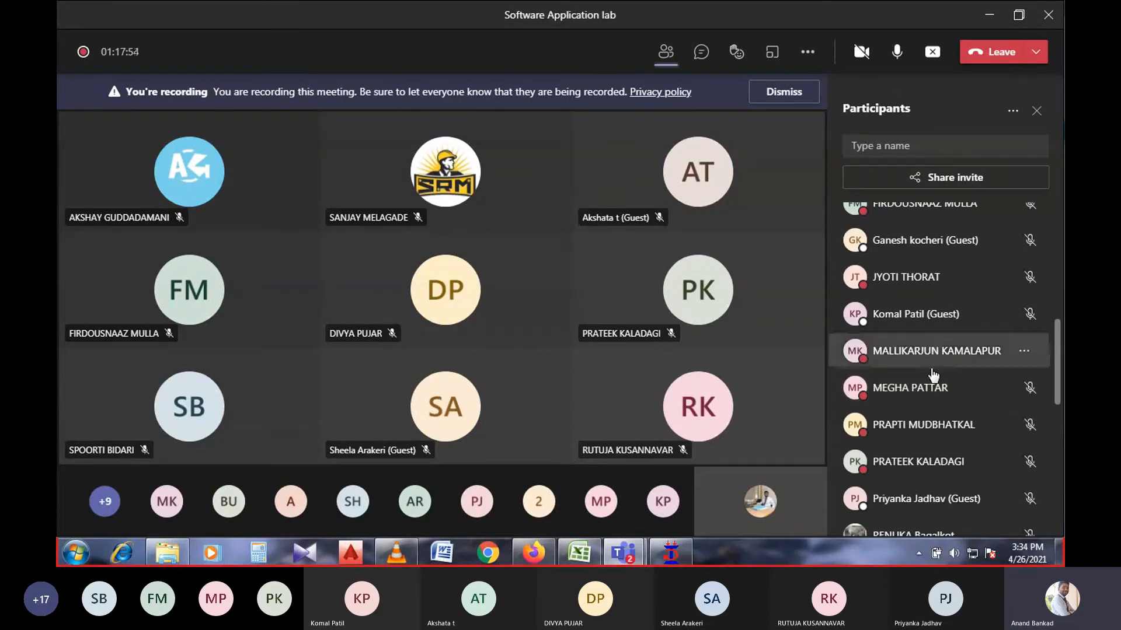
scroll(932, 402, down, 2)
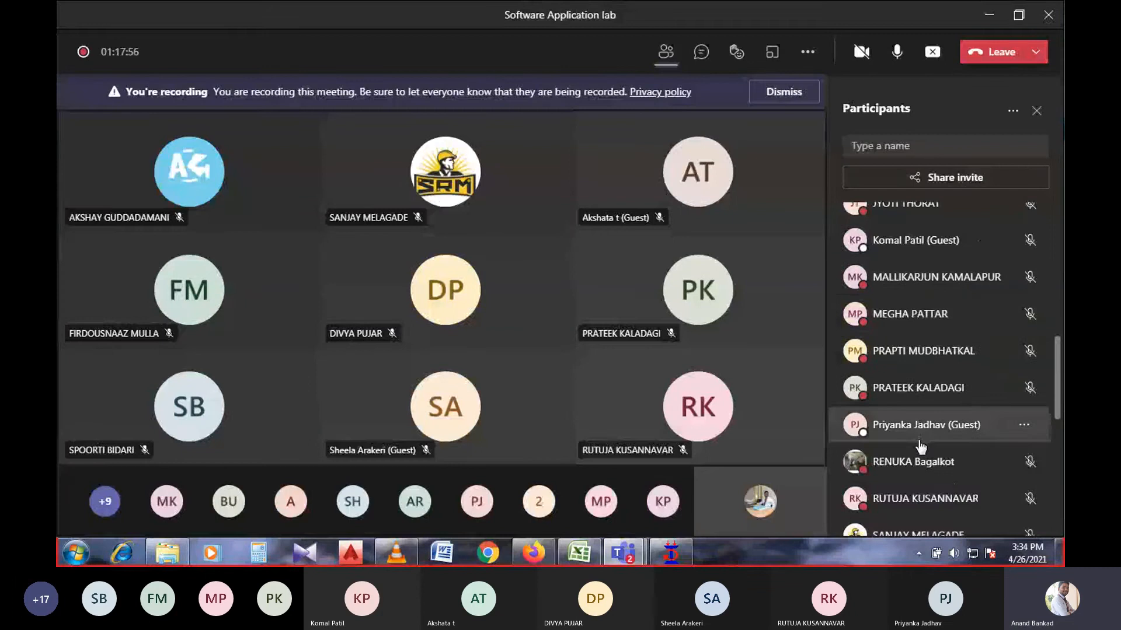
scroll(915, 460, down, 4)
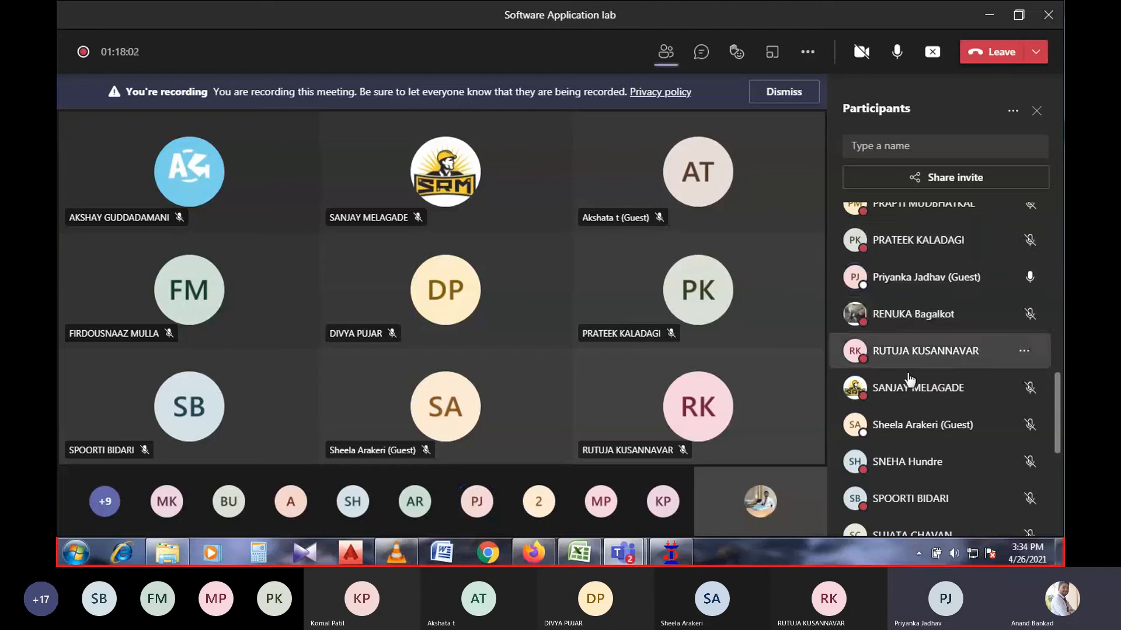
scroll(911, 385, down, 4)
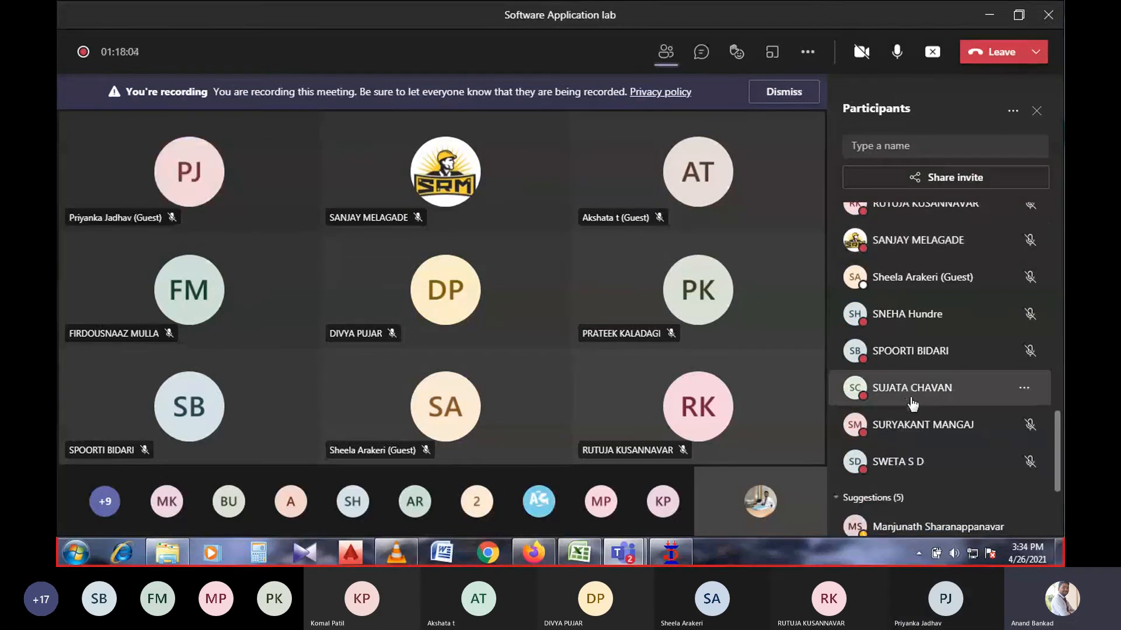
scroll(913, 404, up, 5)
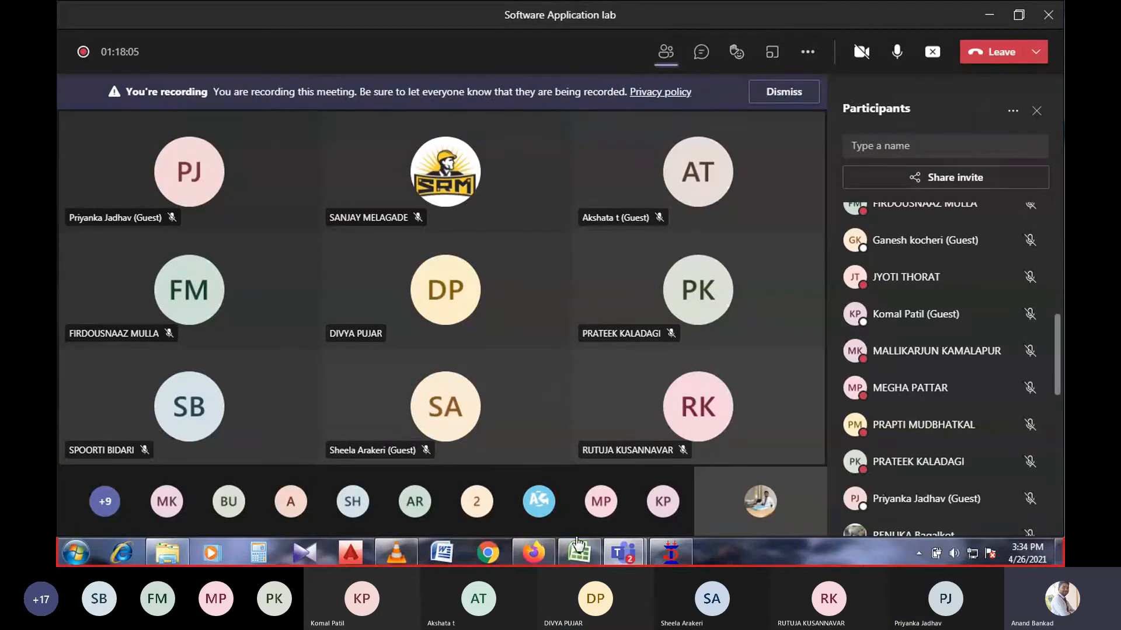
click(661, 559)
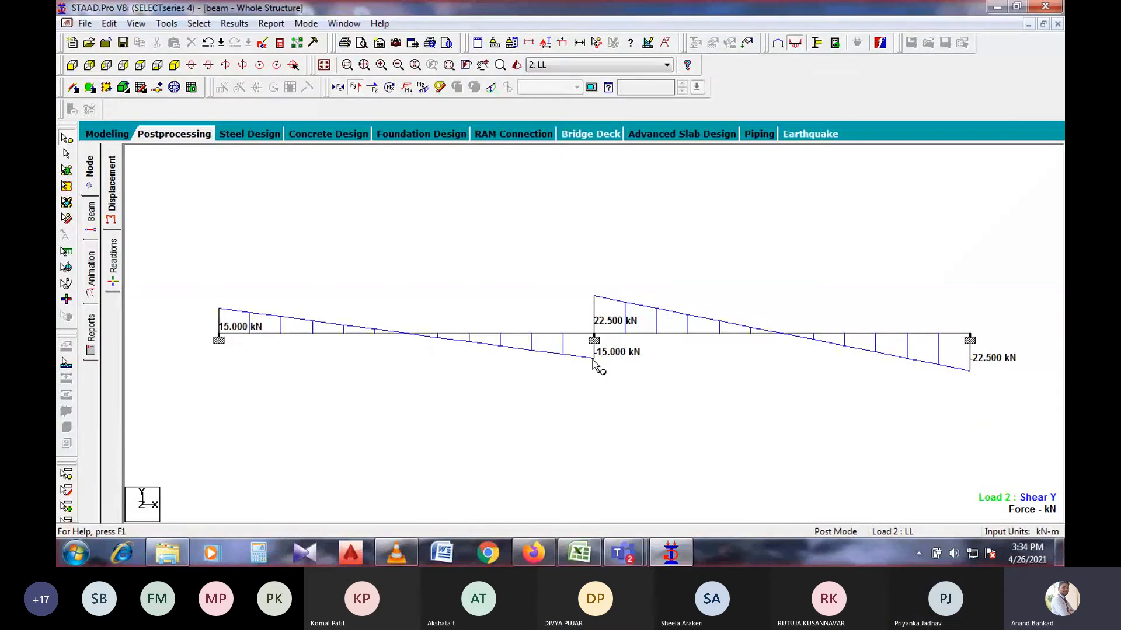
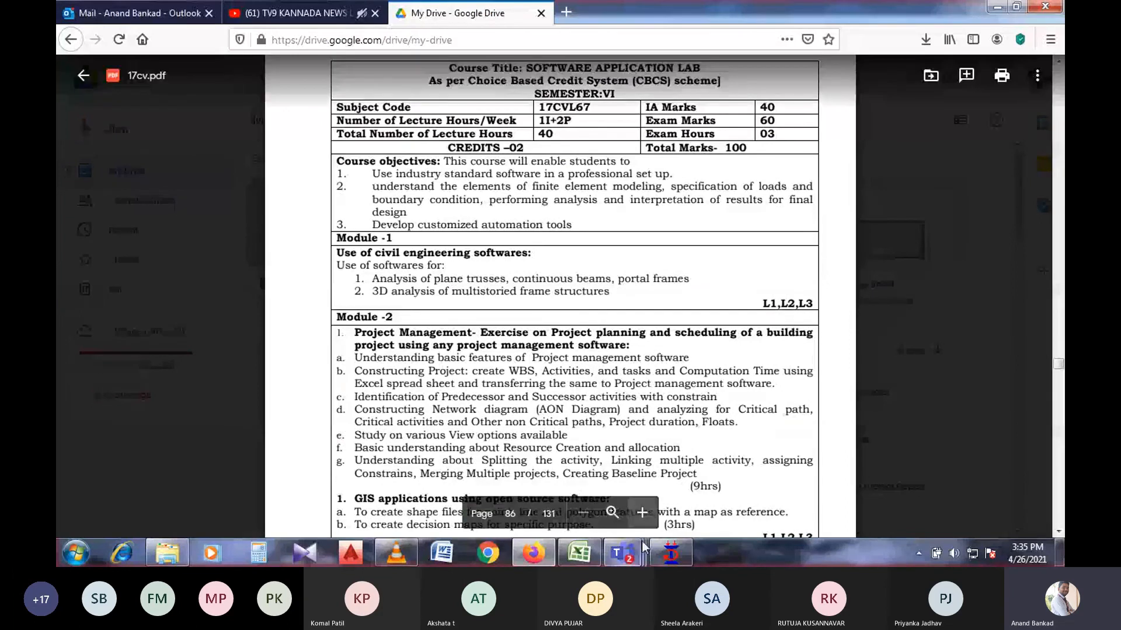
- Switch to the Teams meeting again, check the first part of the participant list, and go back to STAAD.Pro
mouse_move(620, 552)
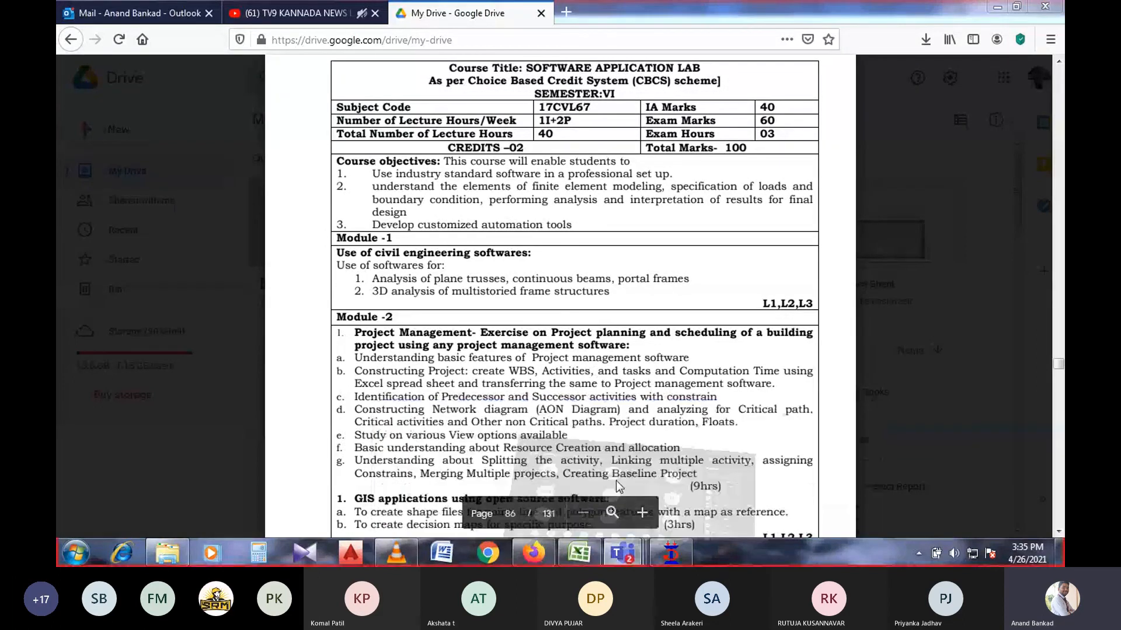
click(615, 481)
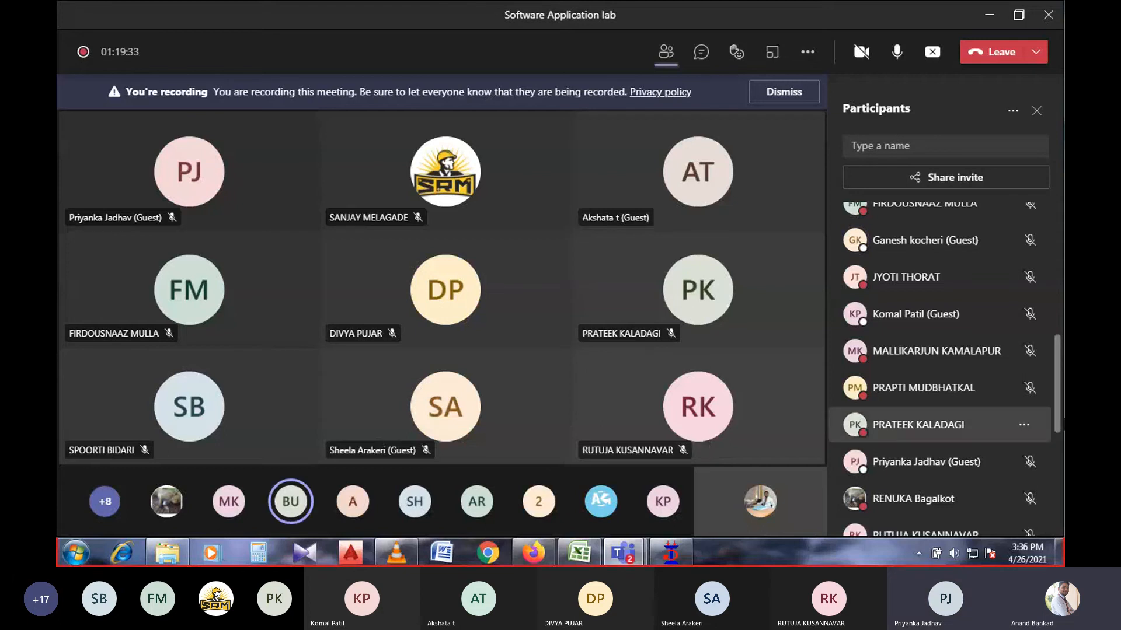
scroll(1030, 306, up, 8)
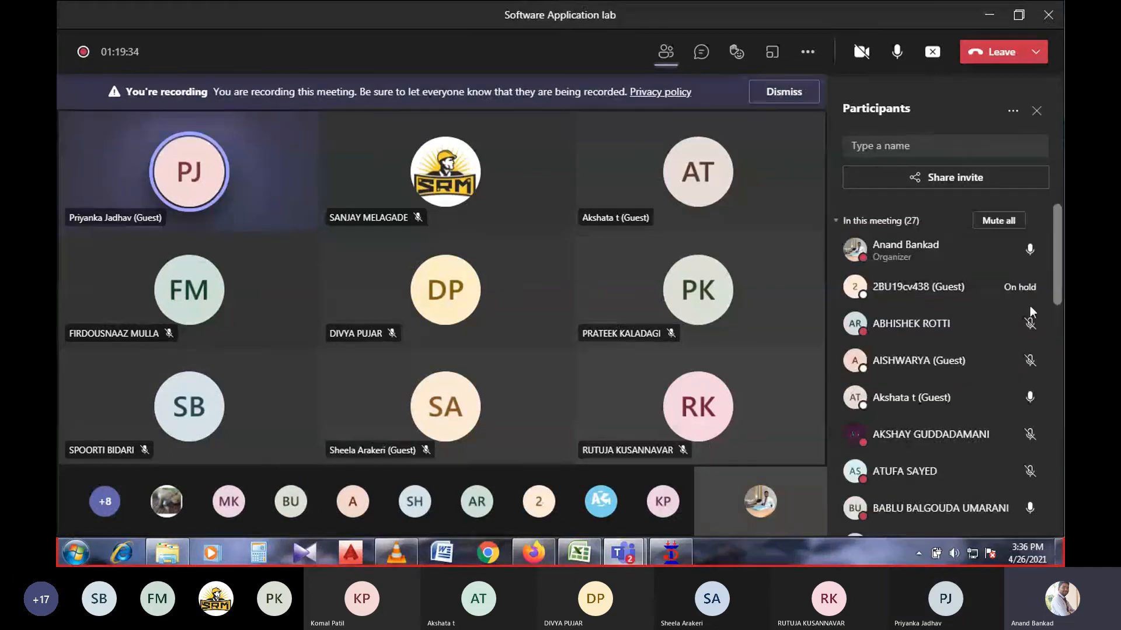
scroll(941, 350, down, 3)
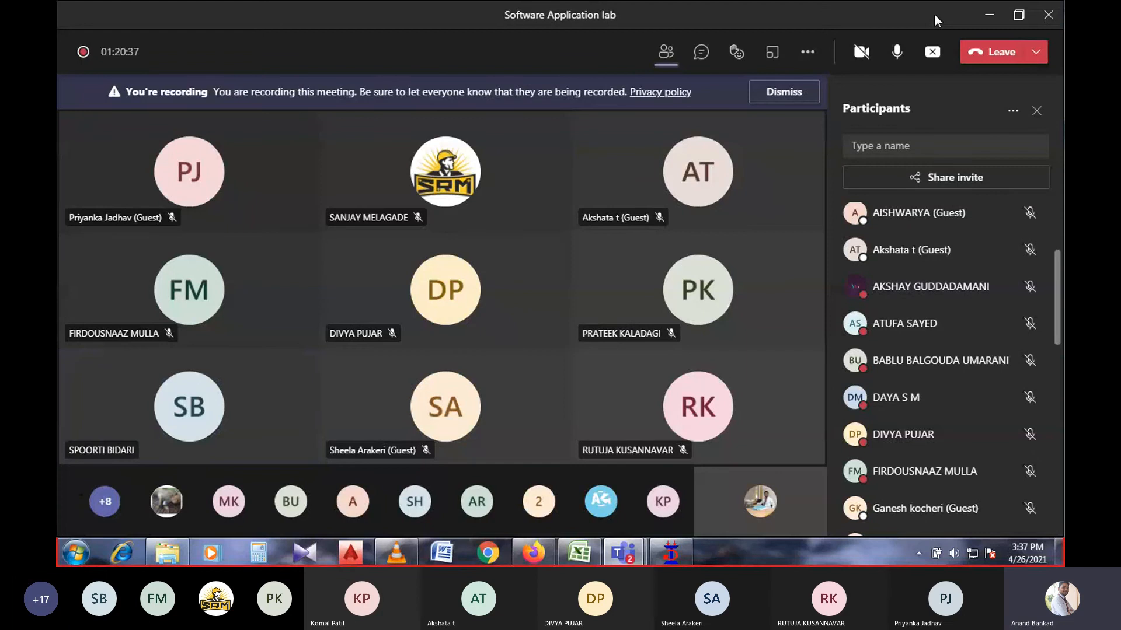
click(666, 561)
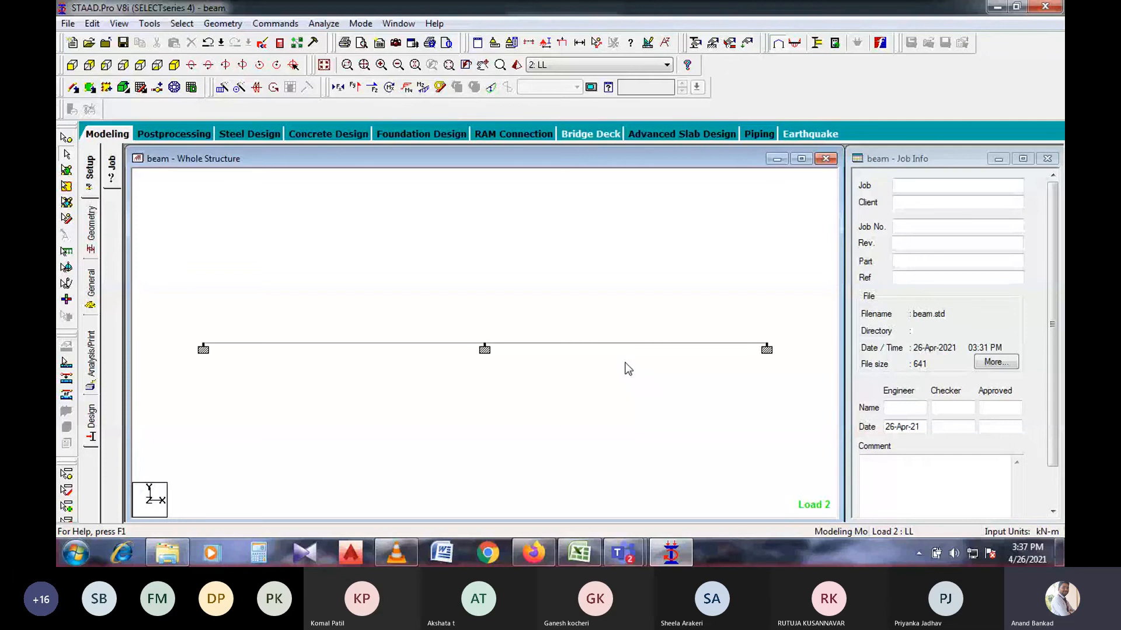
click(615, 343)
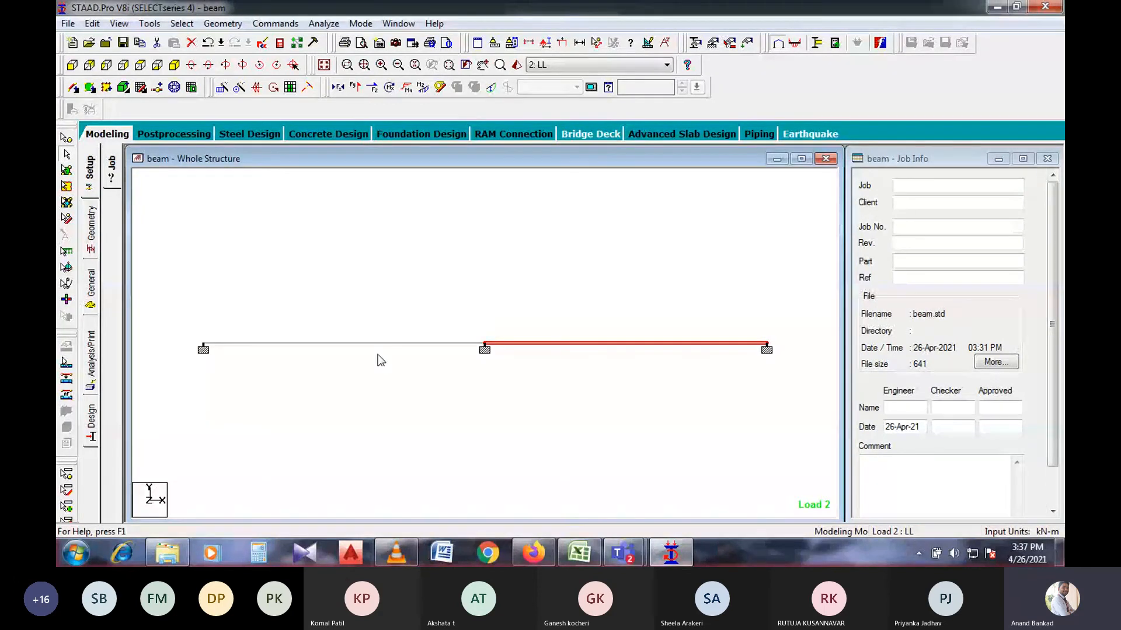
click(428, 362)
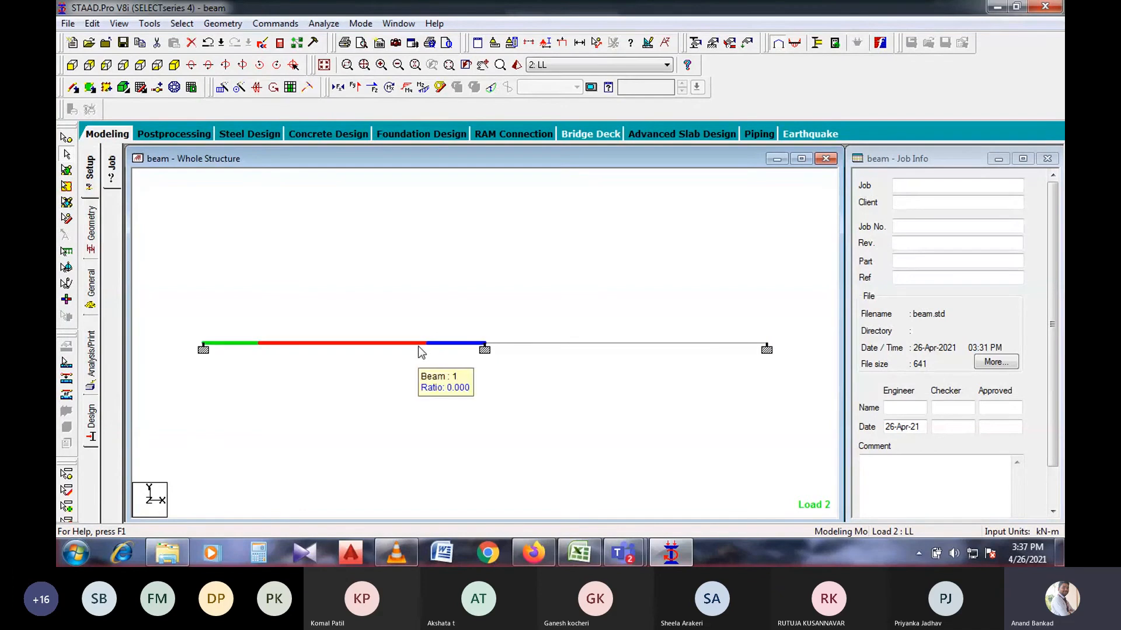
click(517, 356)
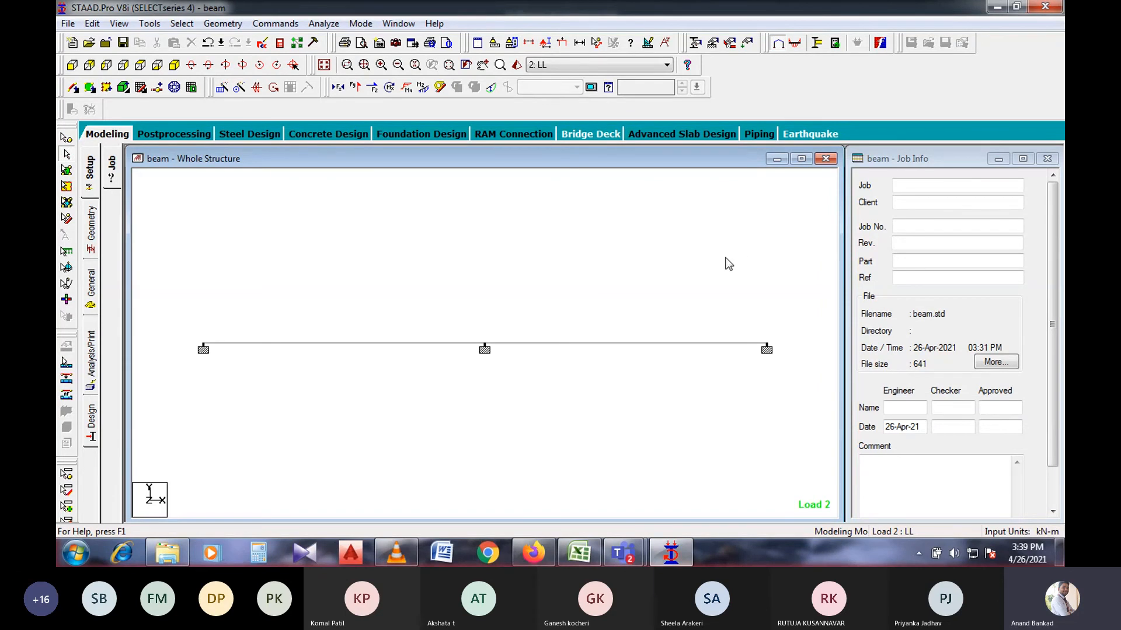
- Minimize STAAD.Pro to reveal the Teams meeting and examine the participants down to the suggestions
click(997, 7)
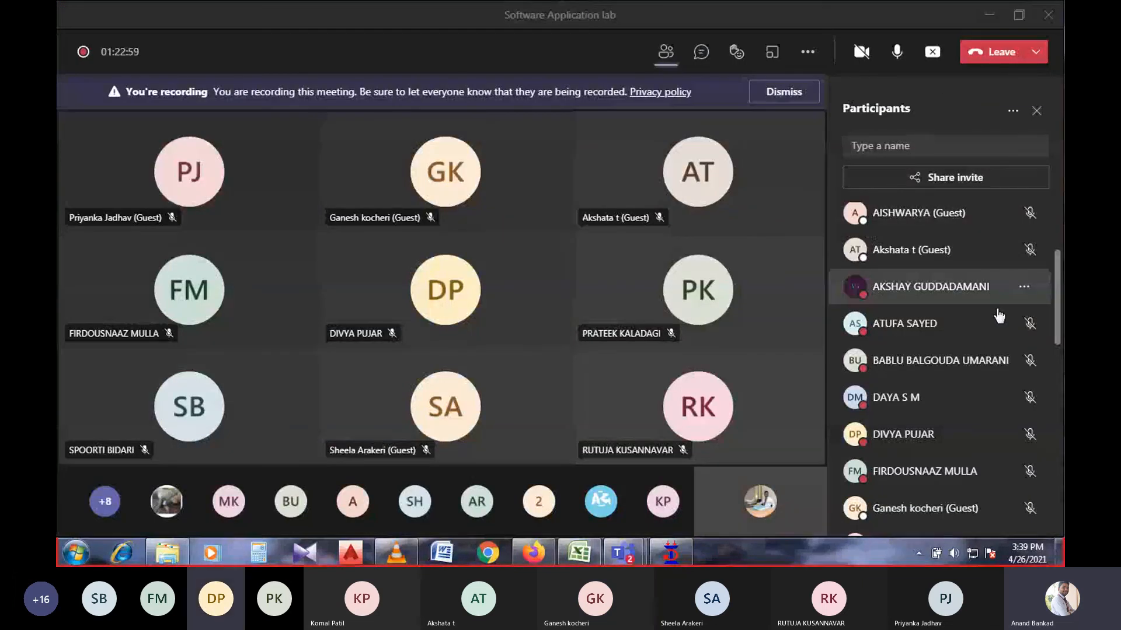
scroll(992, 298, down, 5)
scroll(968, 330, down, 3)
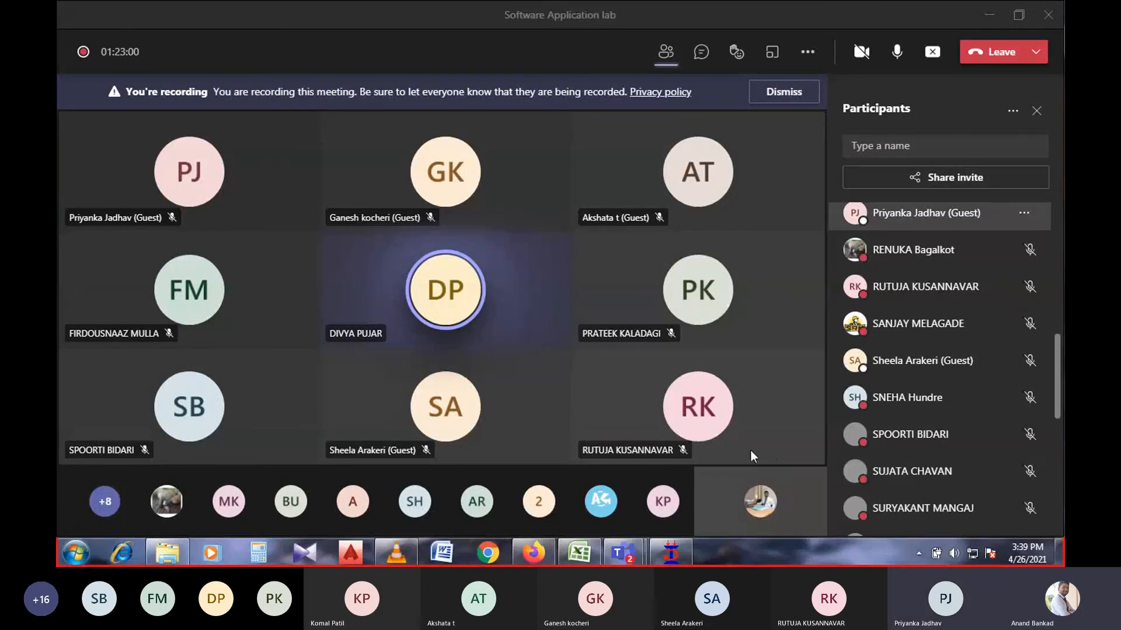
scroll(941, 409, down, 3)
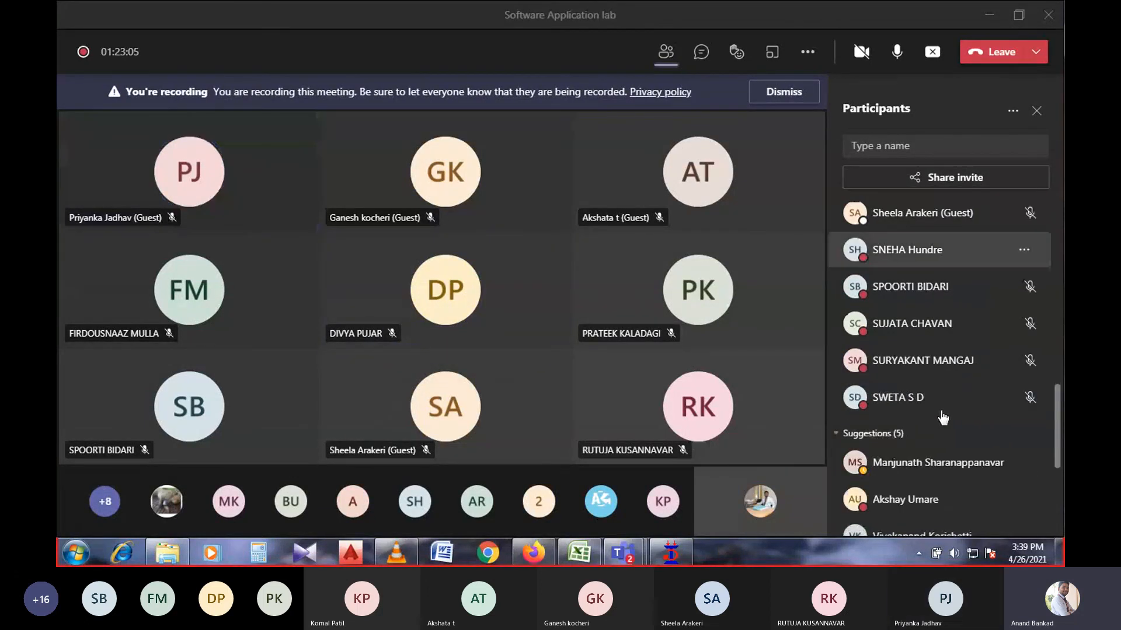
scroll(937, 417, up, 2)
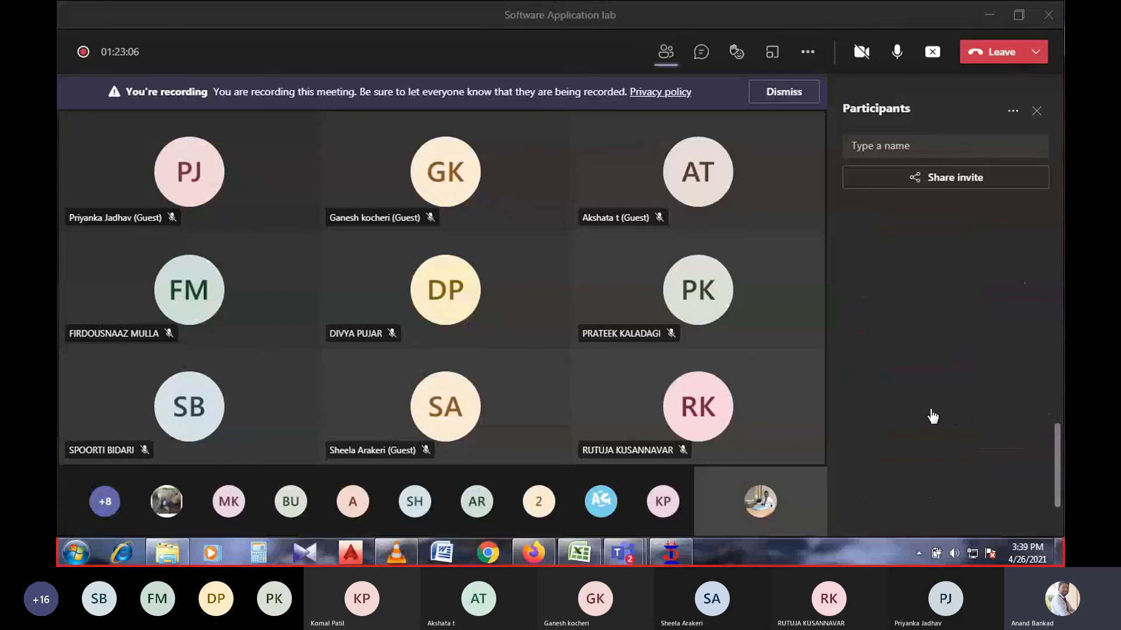
- Go back to the start of the Teams meeting's participant list
scroll(868, 394, up, 2)
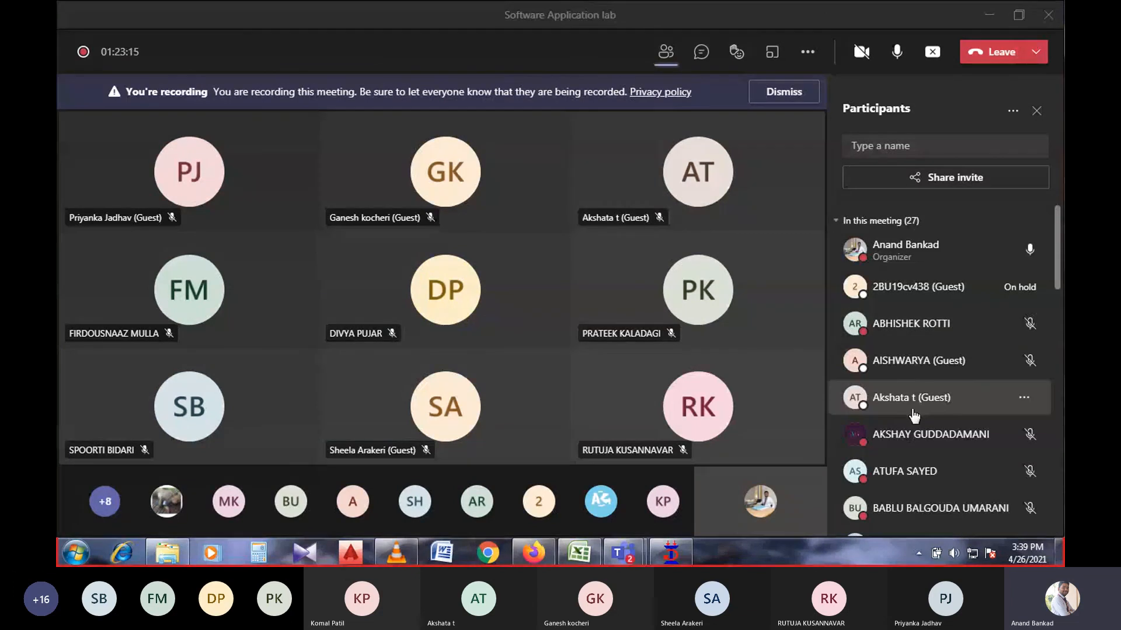
click(907, 199)
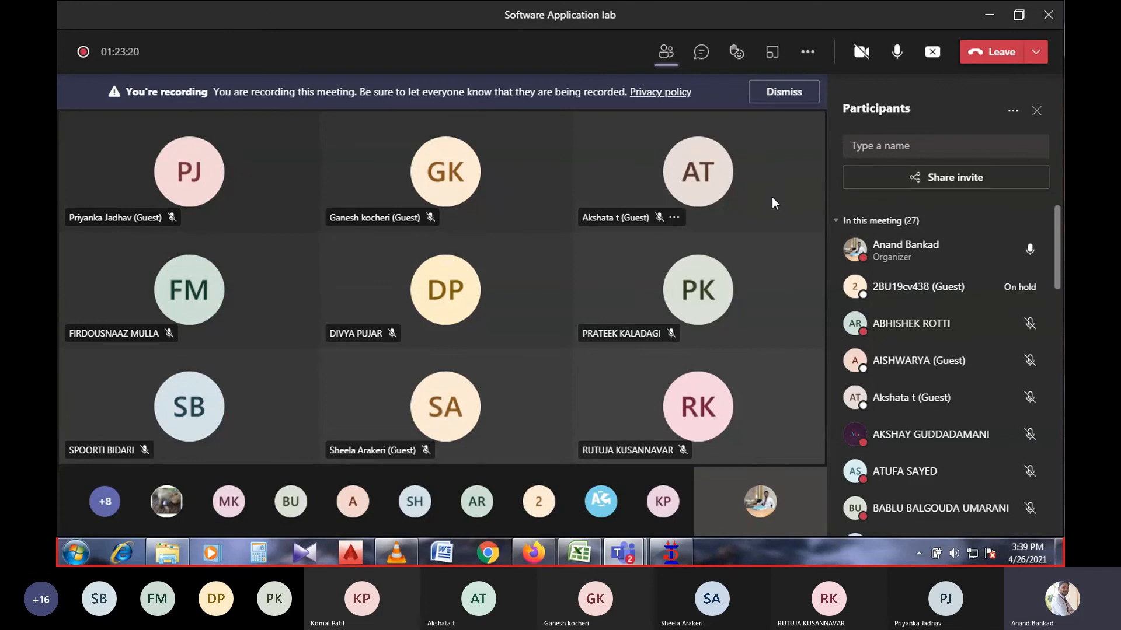
- Switch to Firefox and review the Module 1 to Module 3 topics of the Software Application Lab syllabus in 17cv.pdf
click(533, 553)
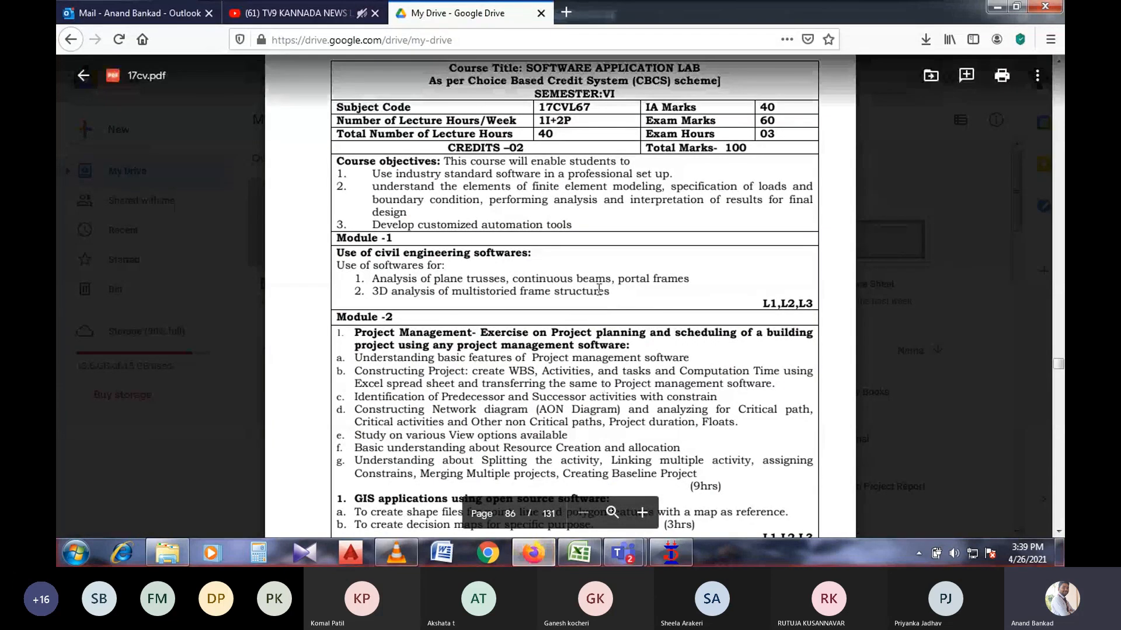
drag(372, 279, 609, 292)
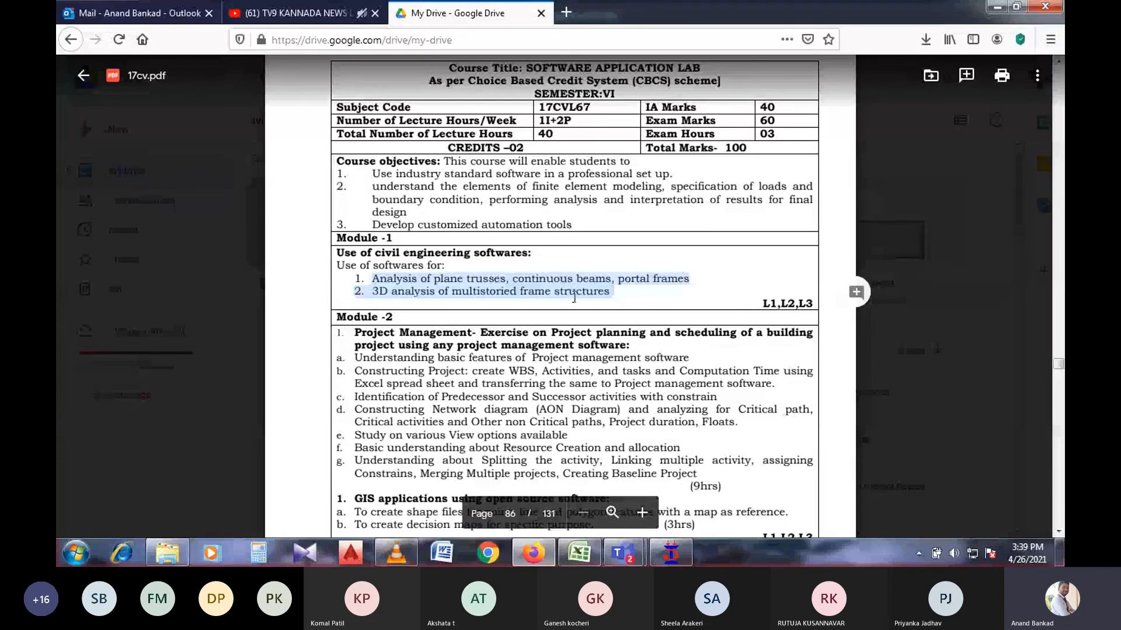
click(622, 290)
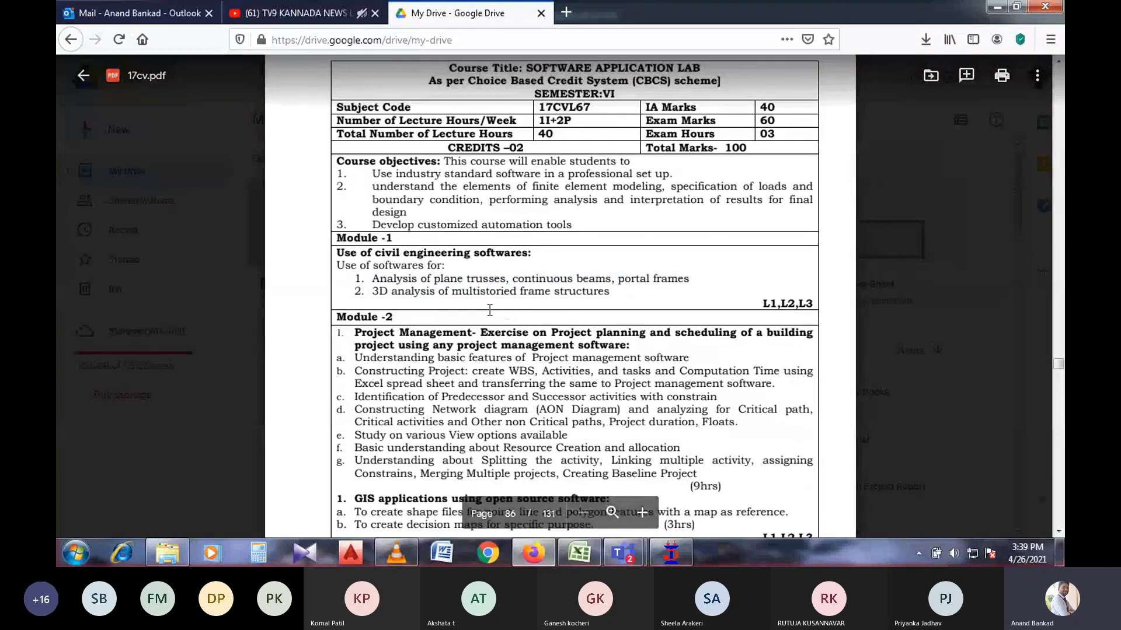
scroll(623, 289, down, 3)
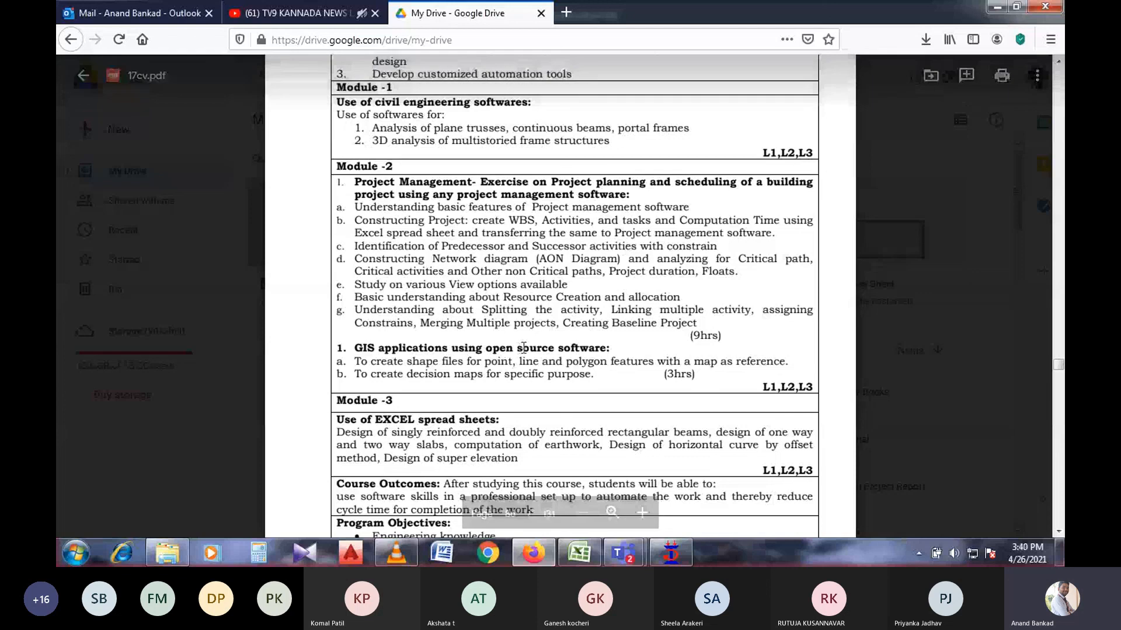
scroll(525, 332, up, 2)
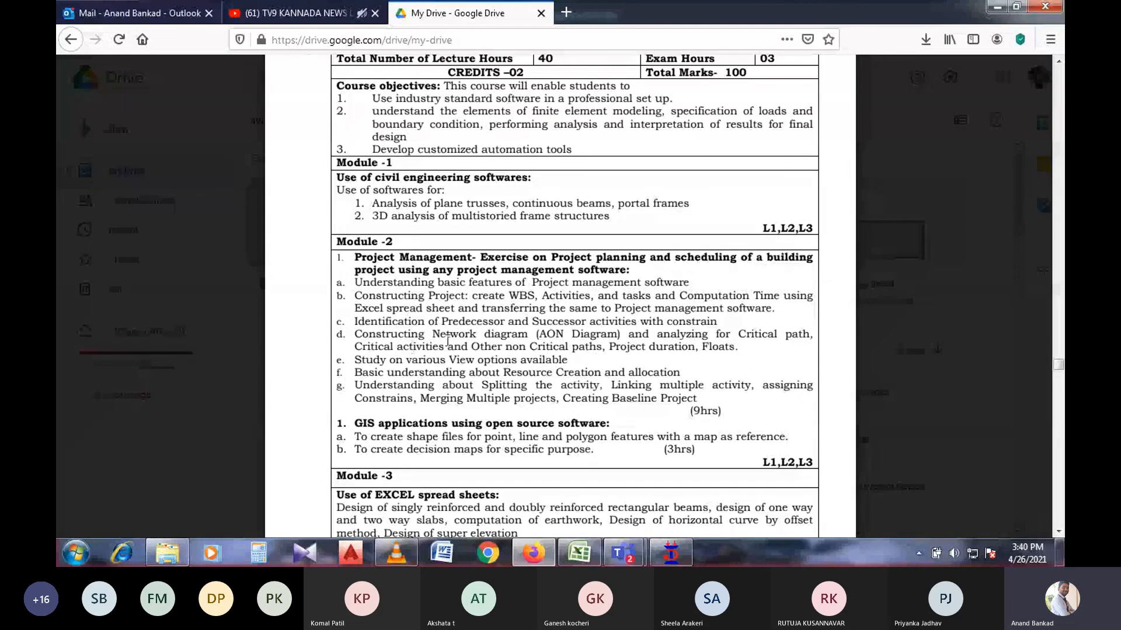
scroll(448, 340, down, 1)
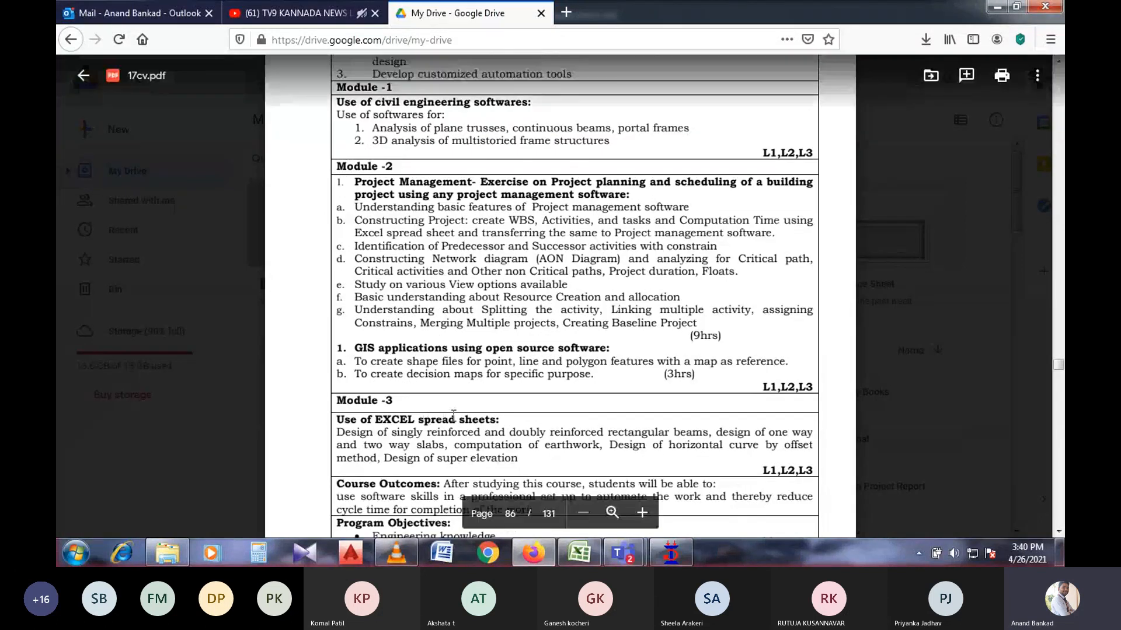
scroll(453, 415, up, 1)
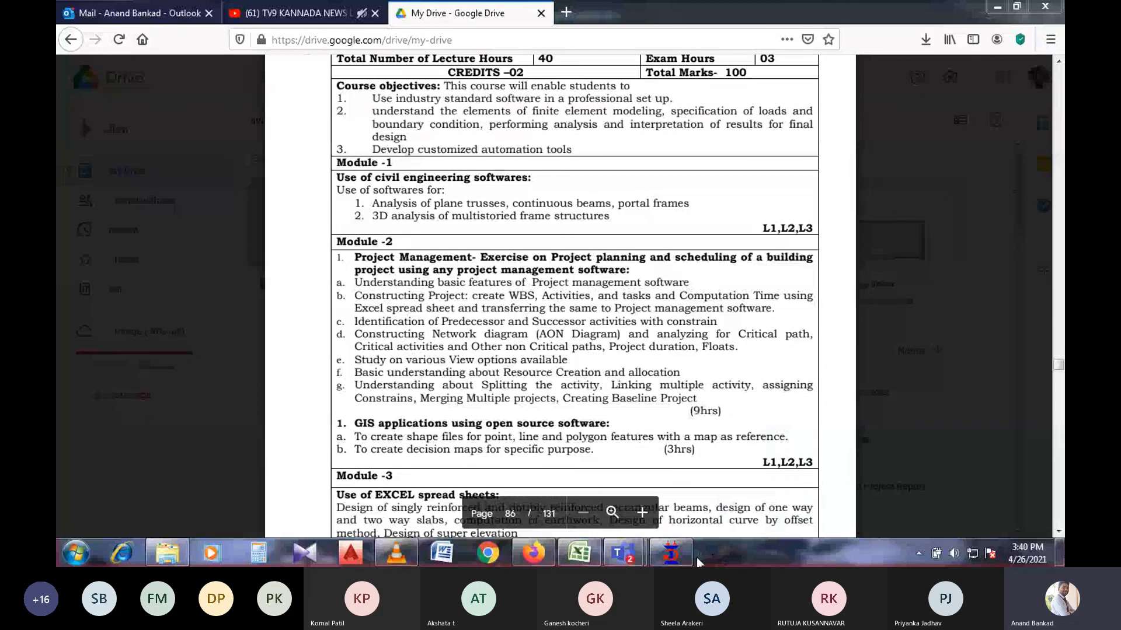
- Return to the Teams meeting and stop the meeting recording
mouse_move(669, 559)
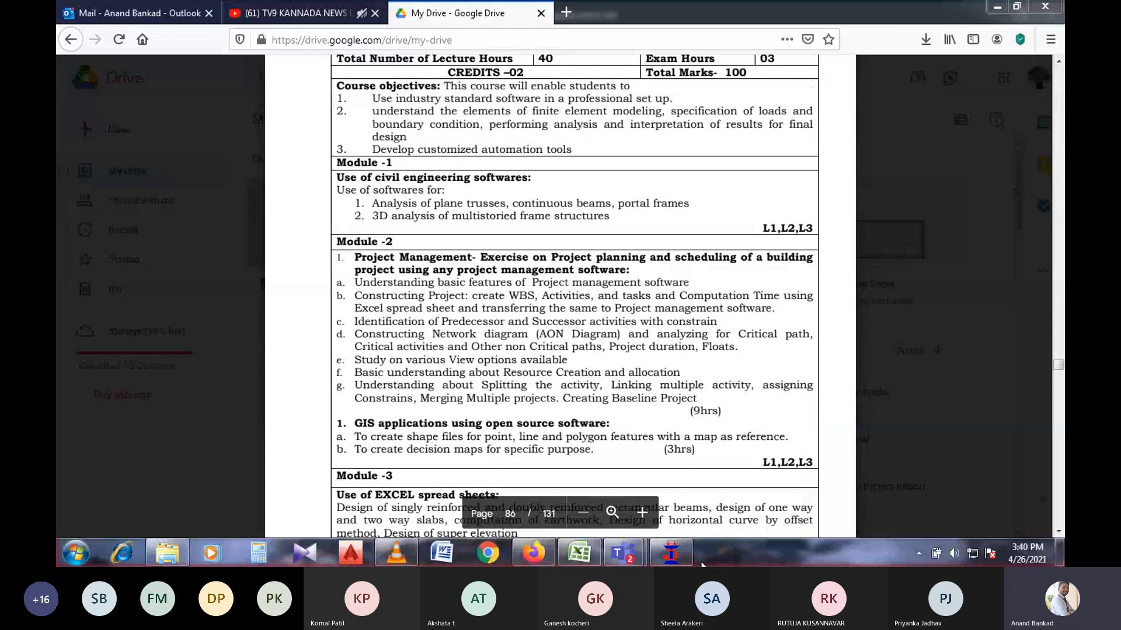
click(671, 558)
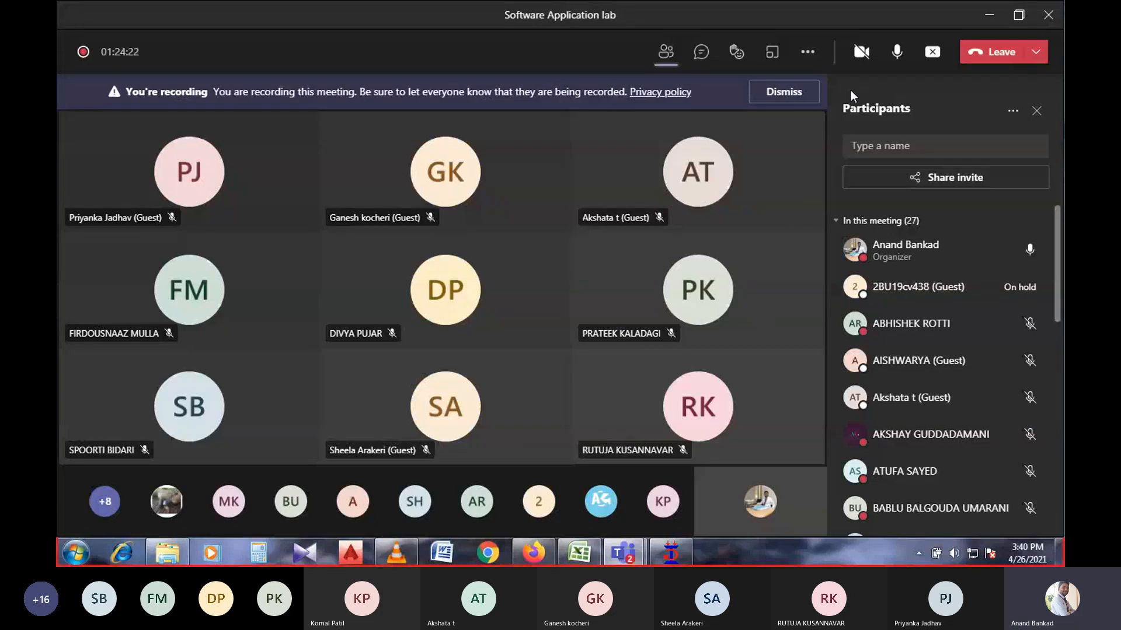
click(808, 54)
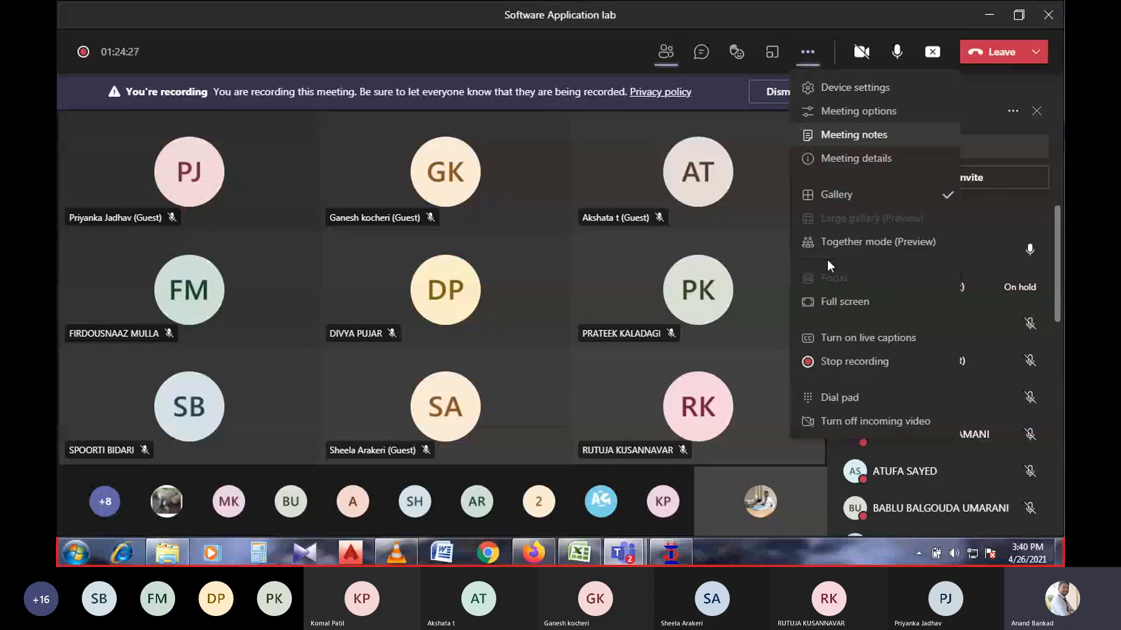
click(817, 362)
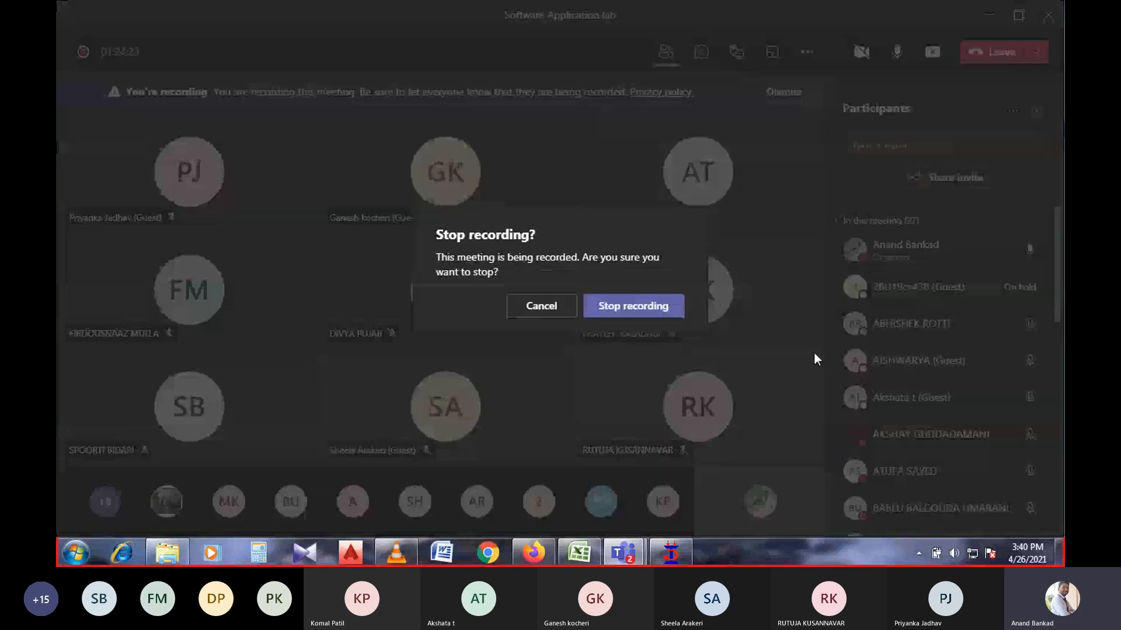